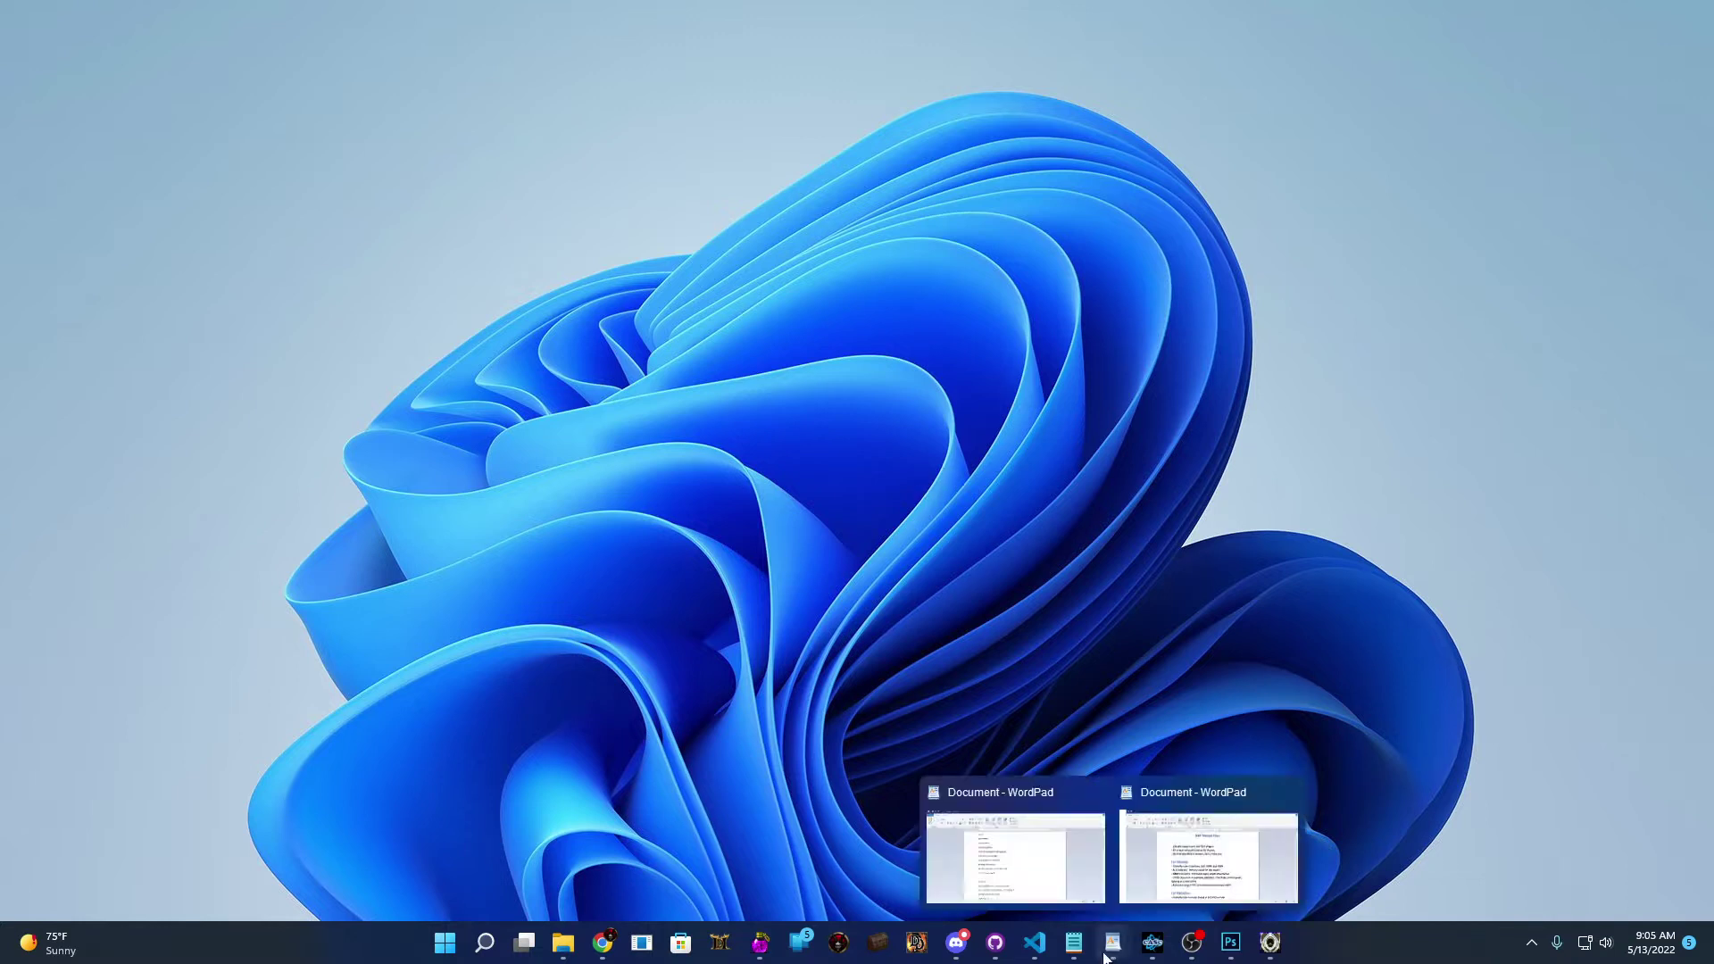
left_click(1191, 861)
left_click(782, 459)
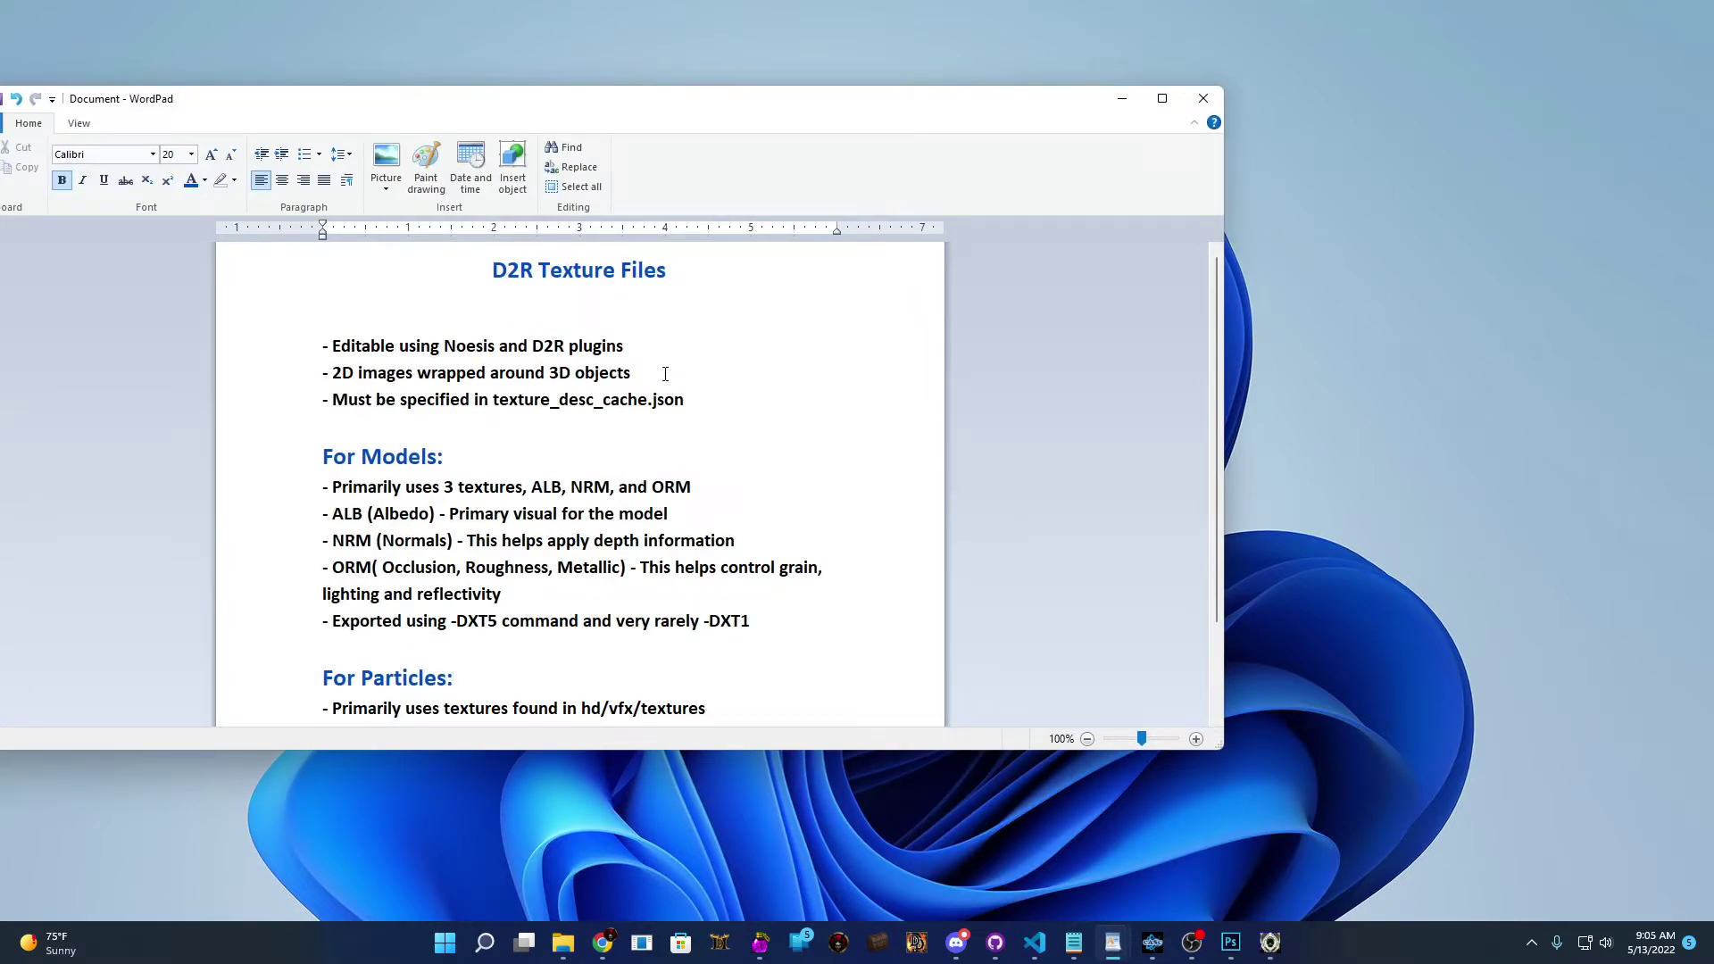
left_click_drag(636, 347, 332, 347)
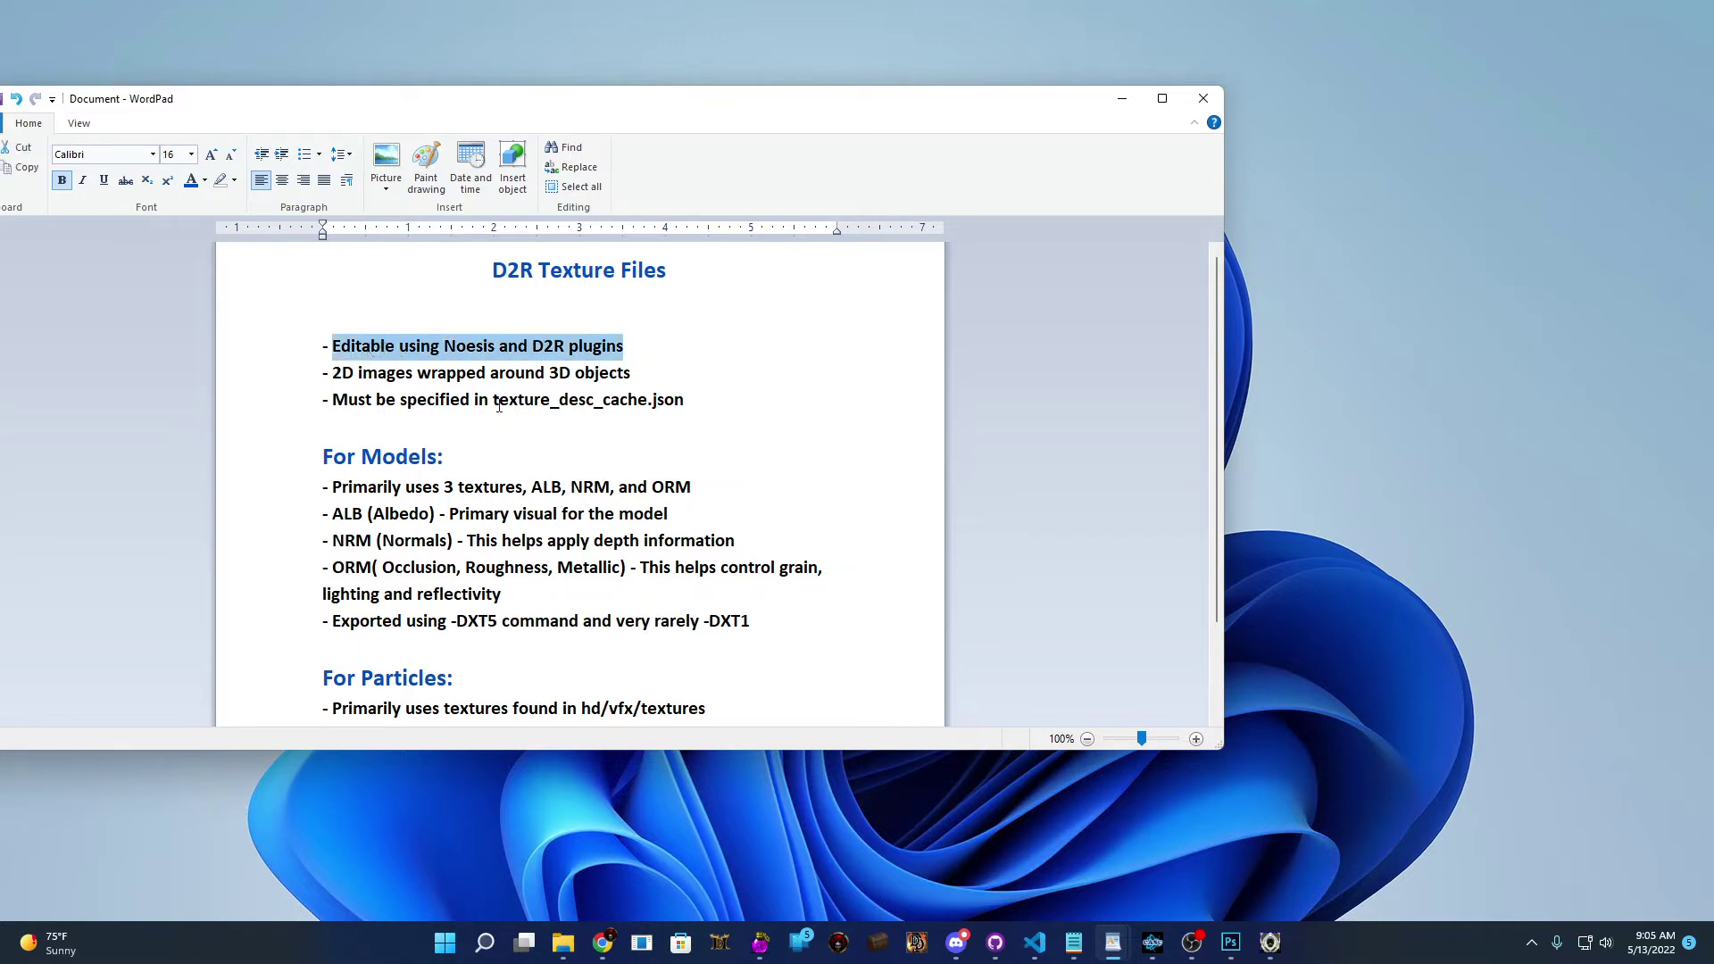
left_click(663, 425)
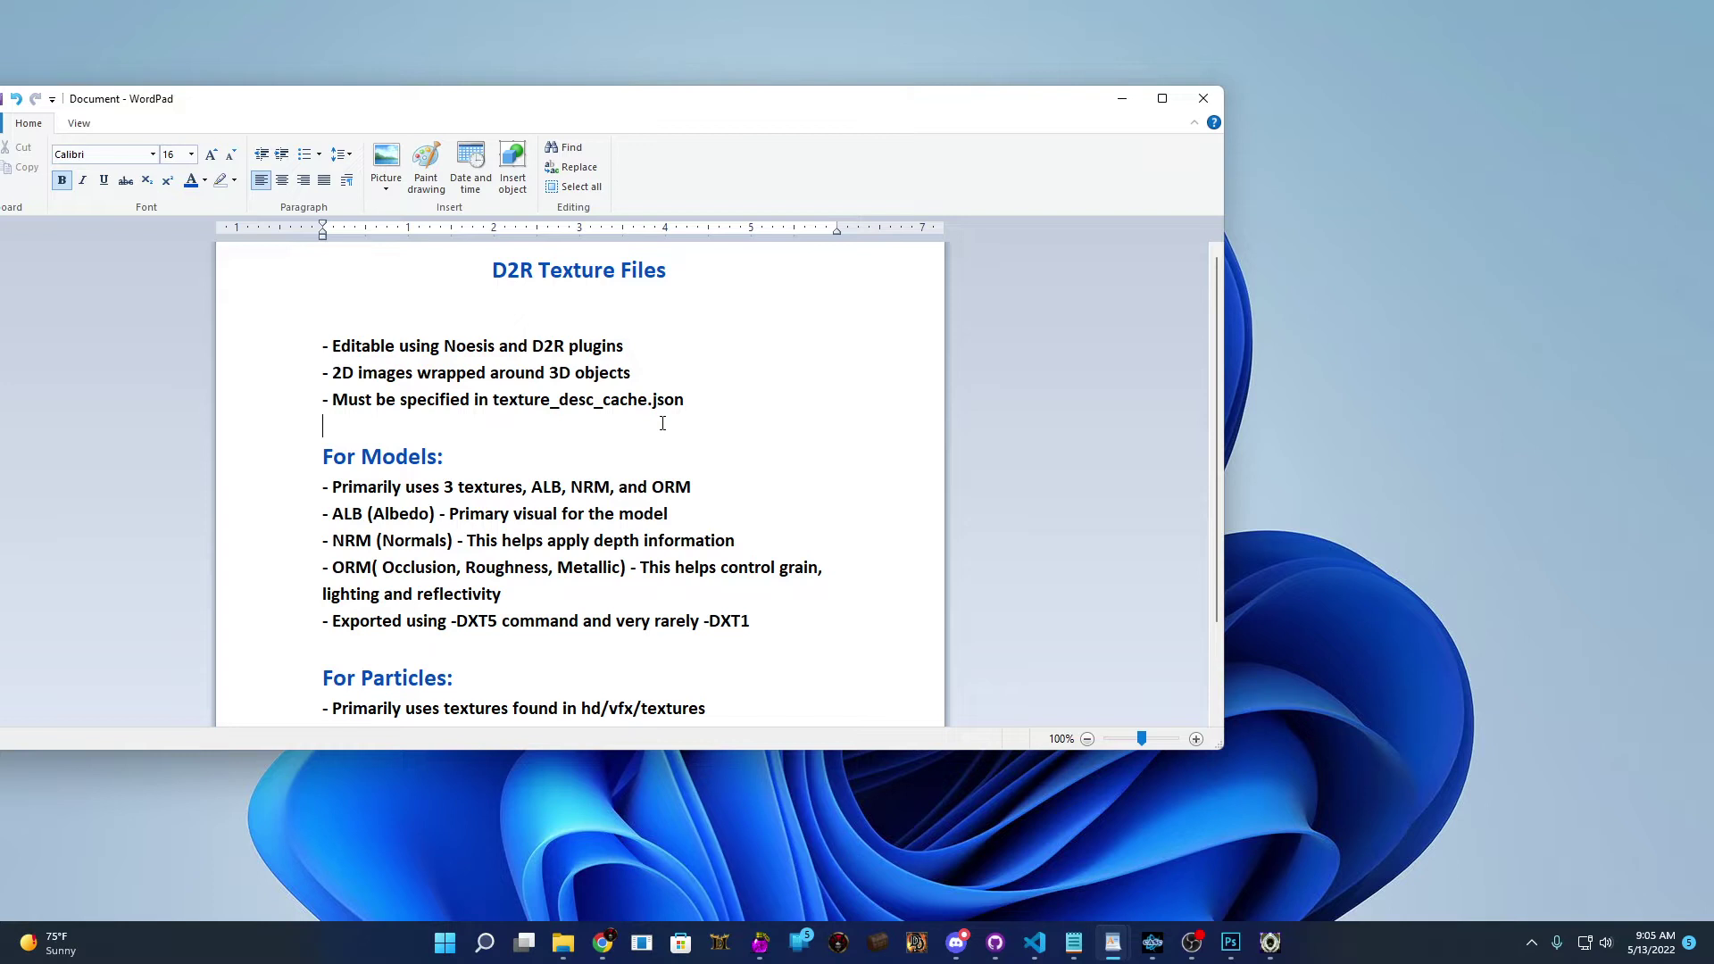
scroll(713, 428, "down", 2)
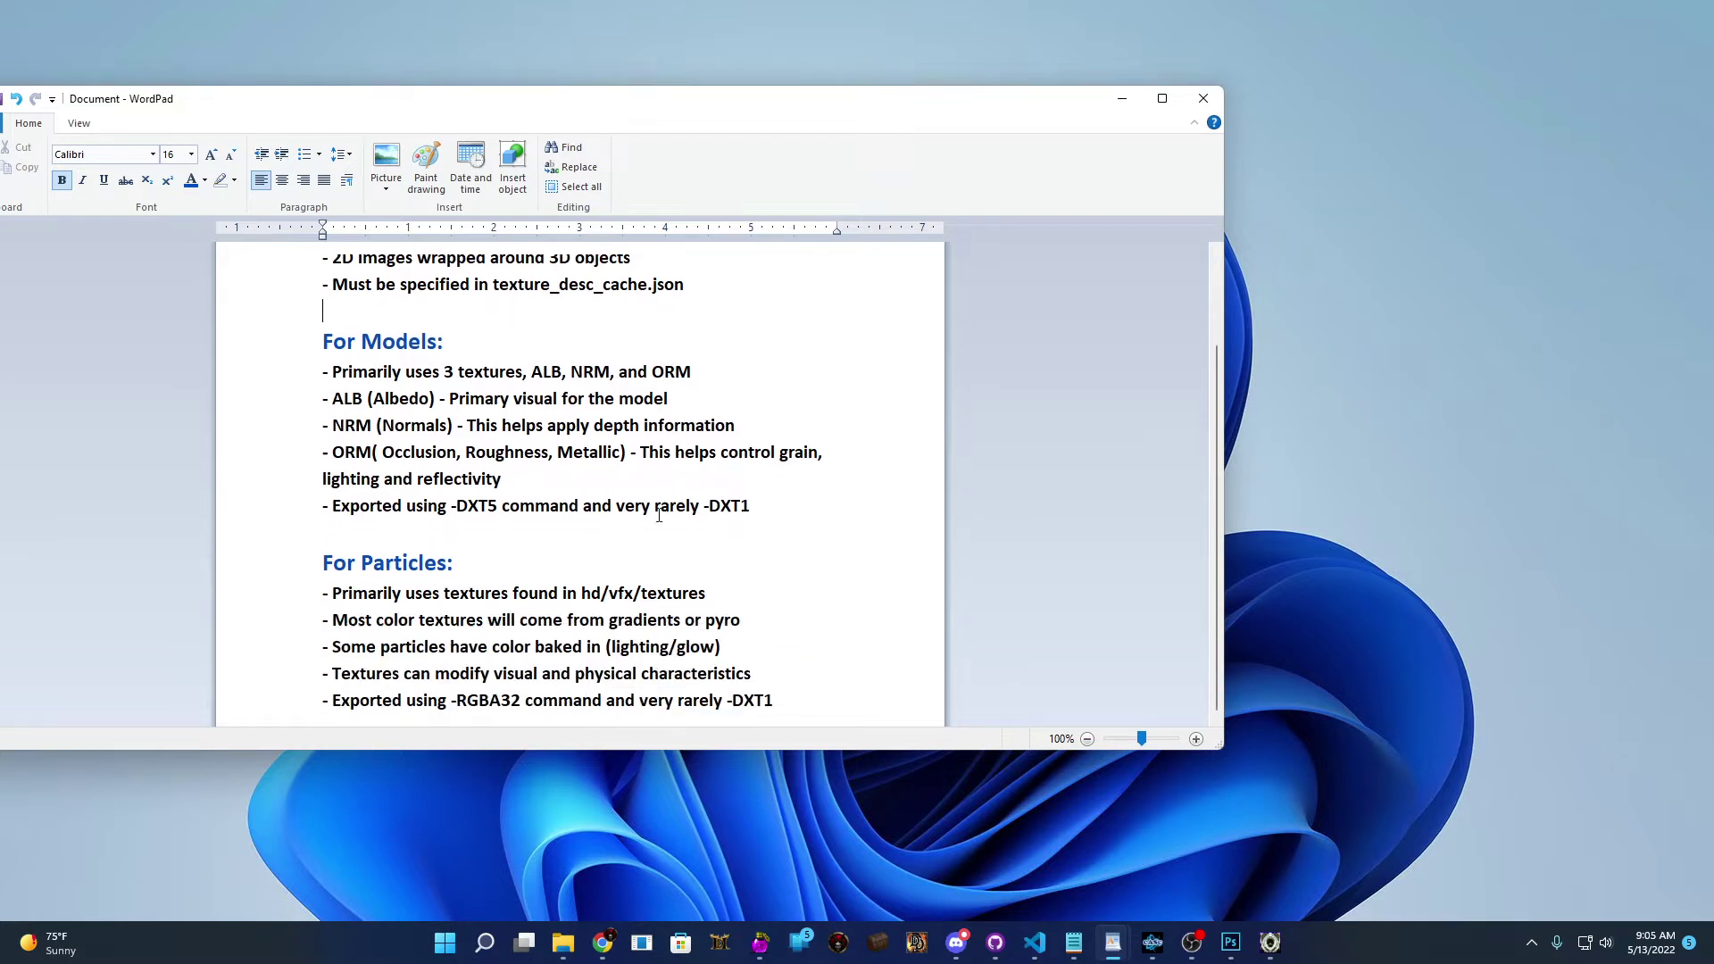
left_click(485, 567)
key("shift+Home")
left_click(453, 344)
key("shift+Home")
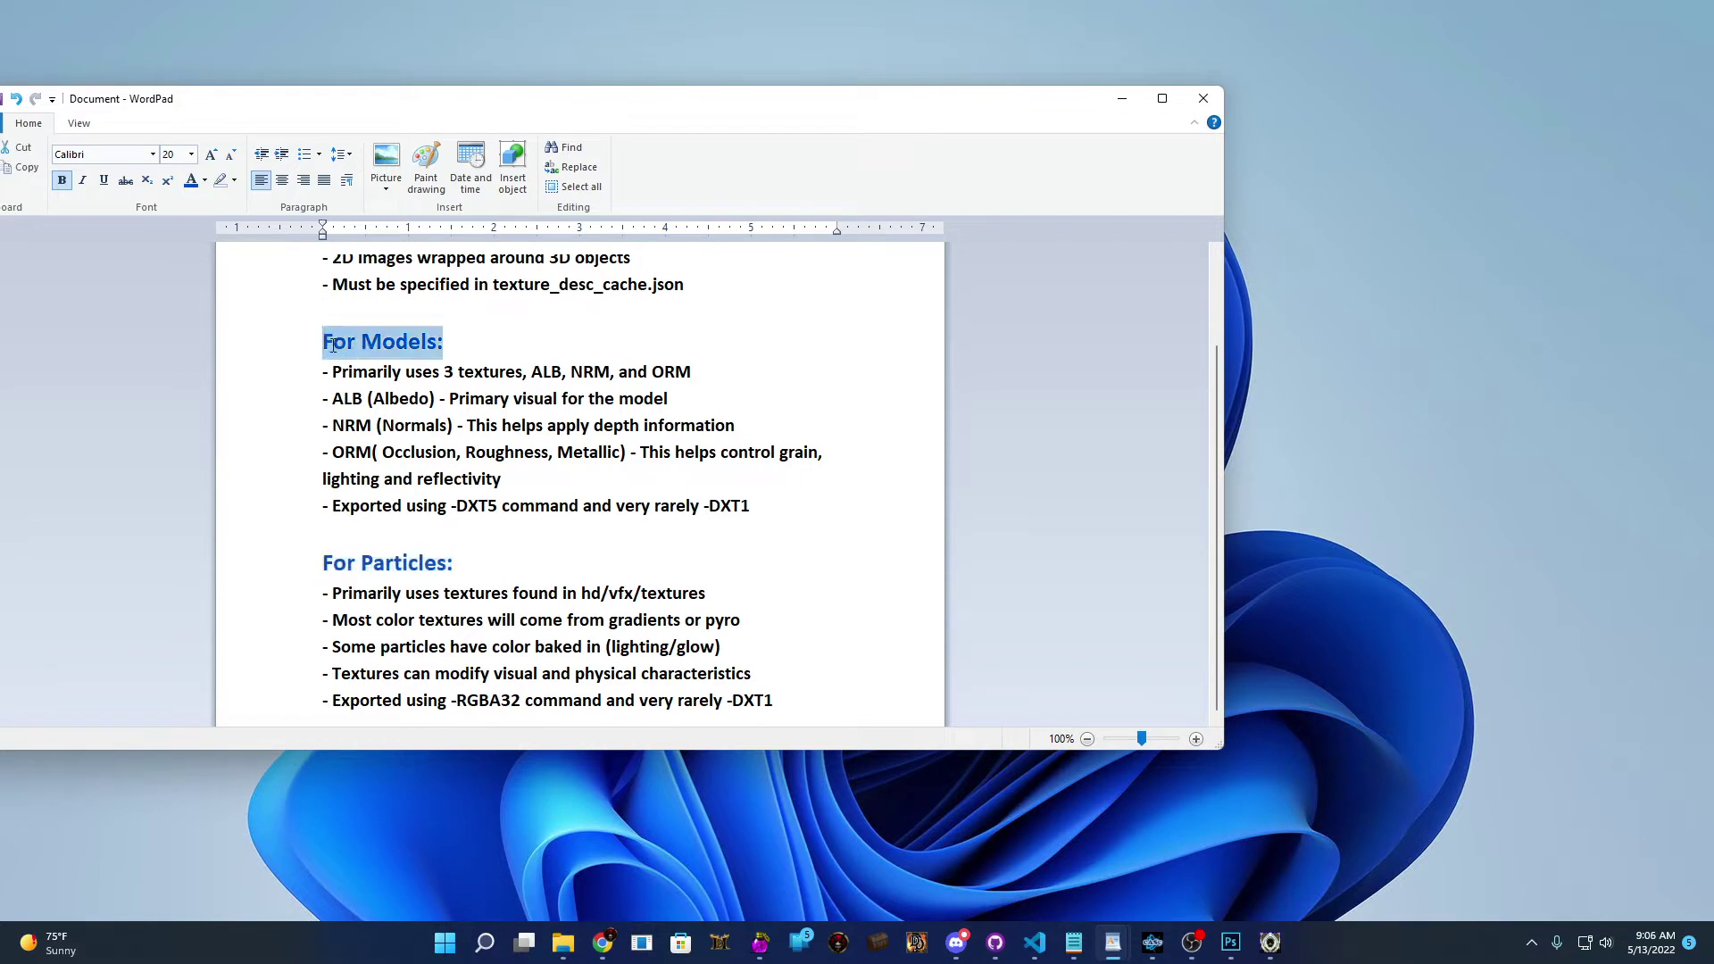
left_click(513, 398)
scroll(518, 401, "up", 2)
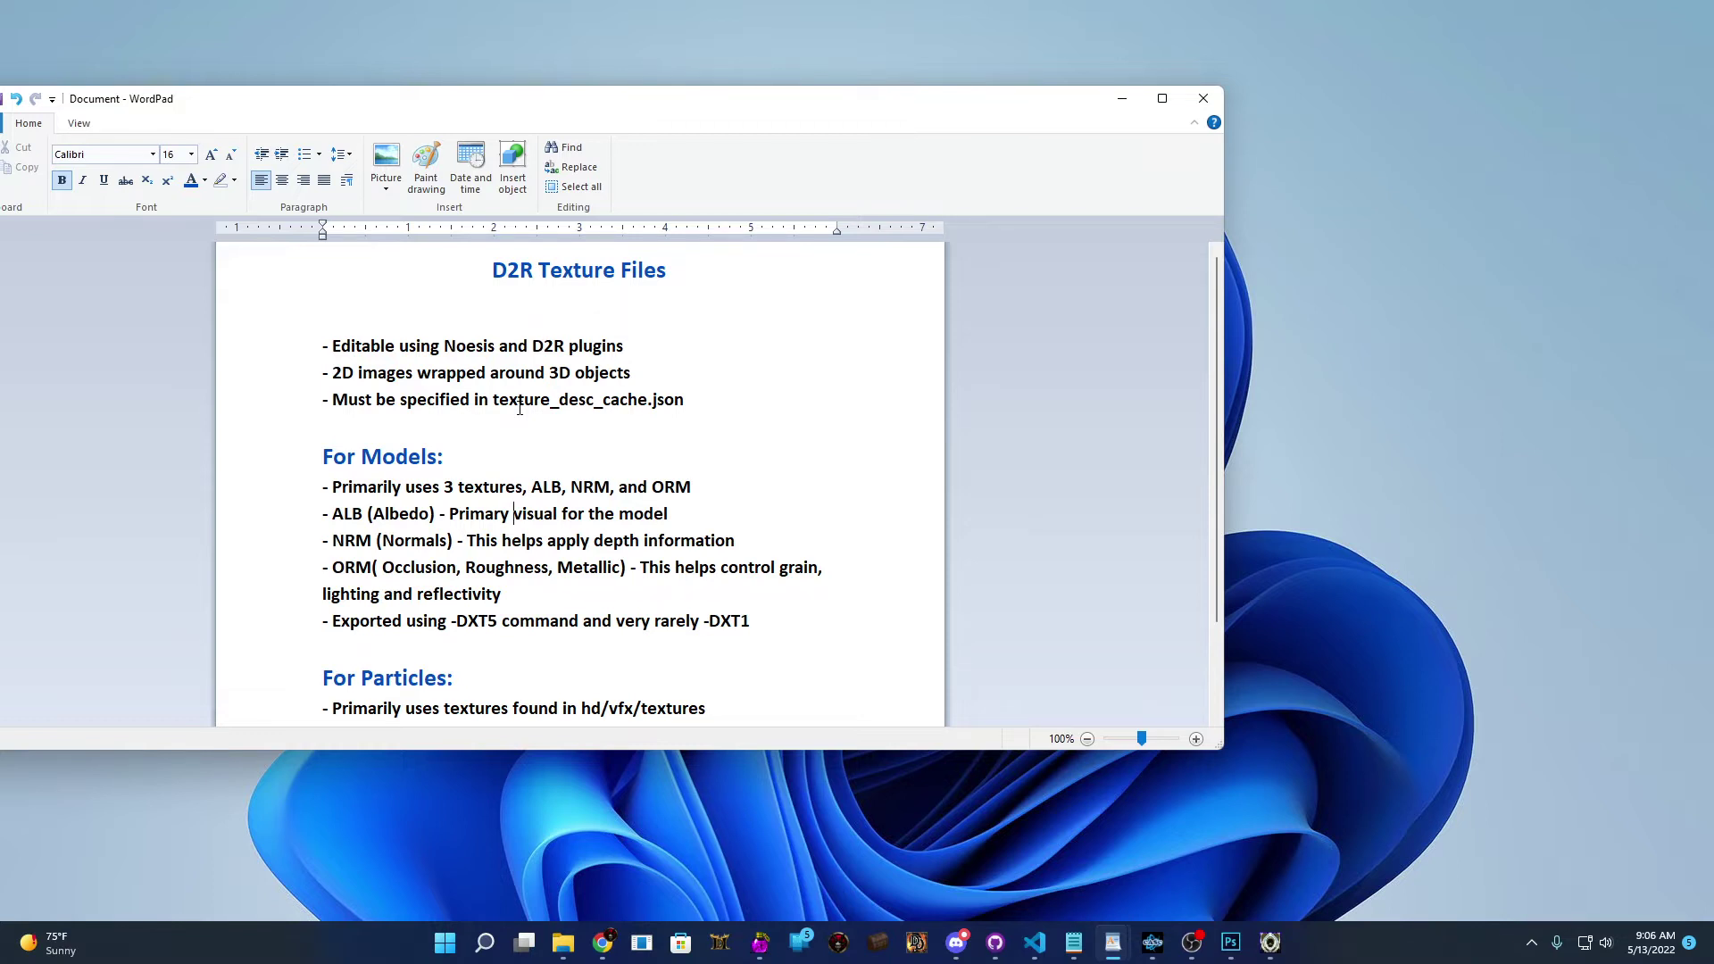
left_click_drag(685, 401, 362, 407)
left_click(728, 401)
left_click_drag(729, 401, 333, 404)
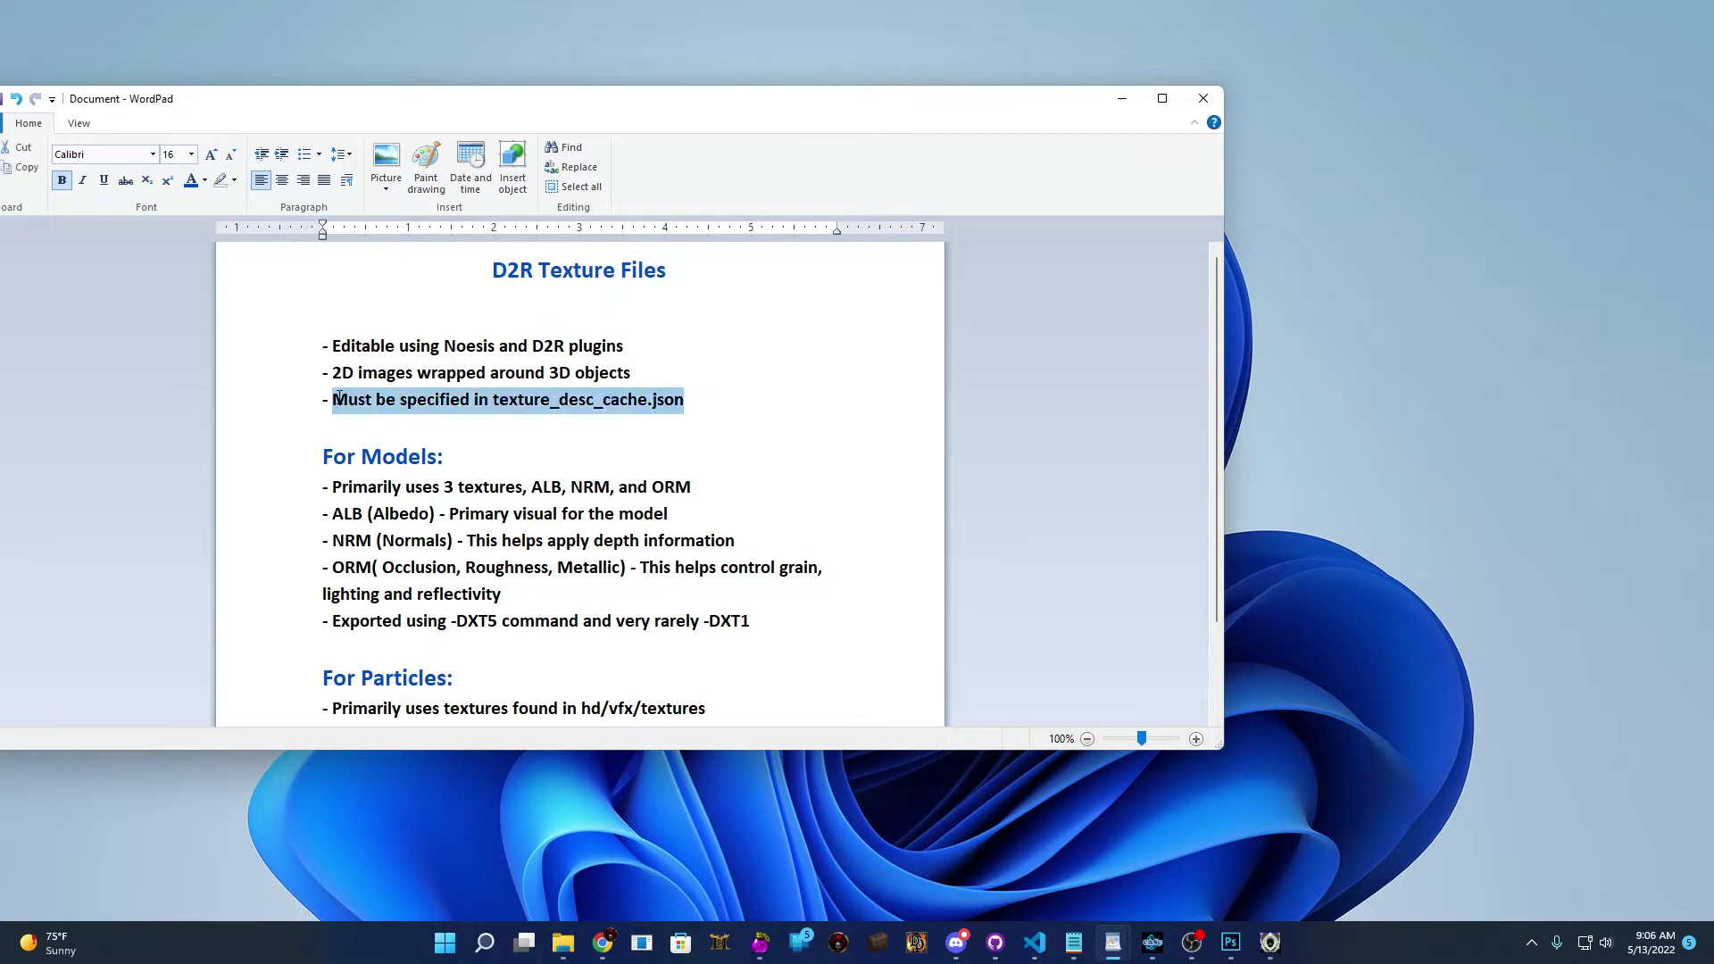
left_click(706, 399)
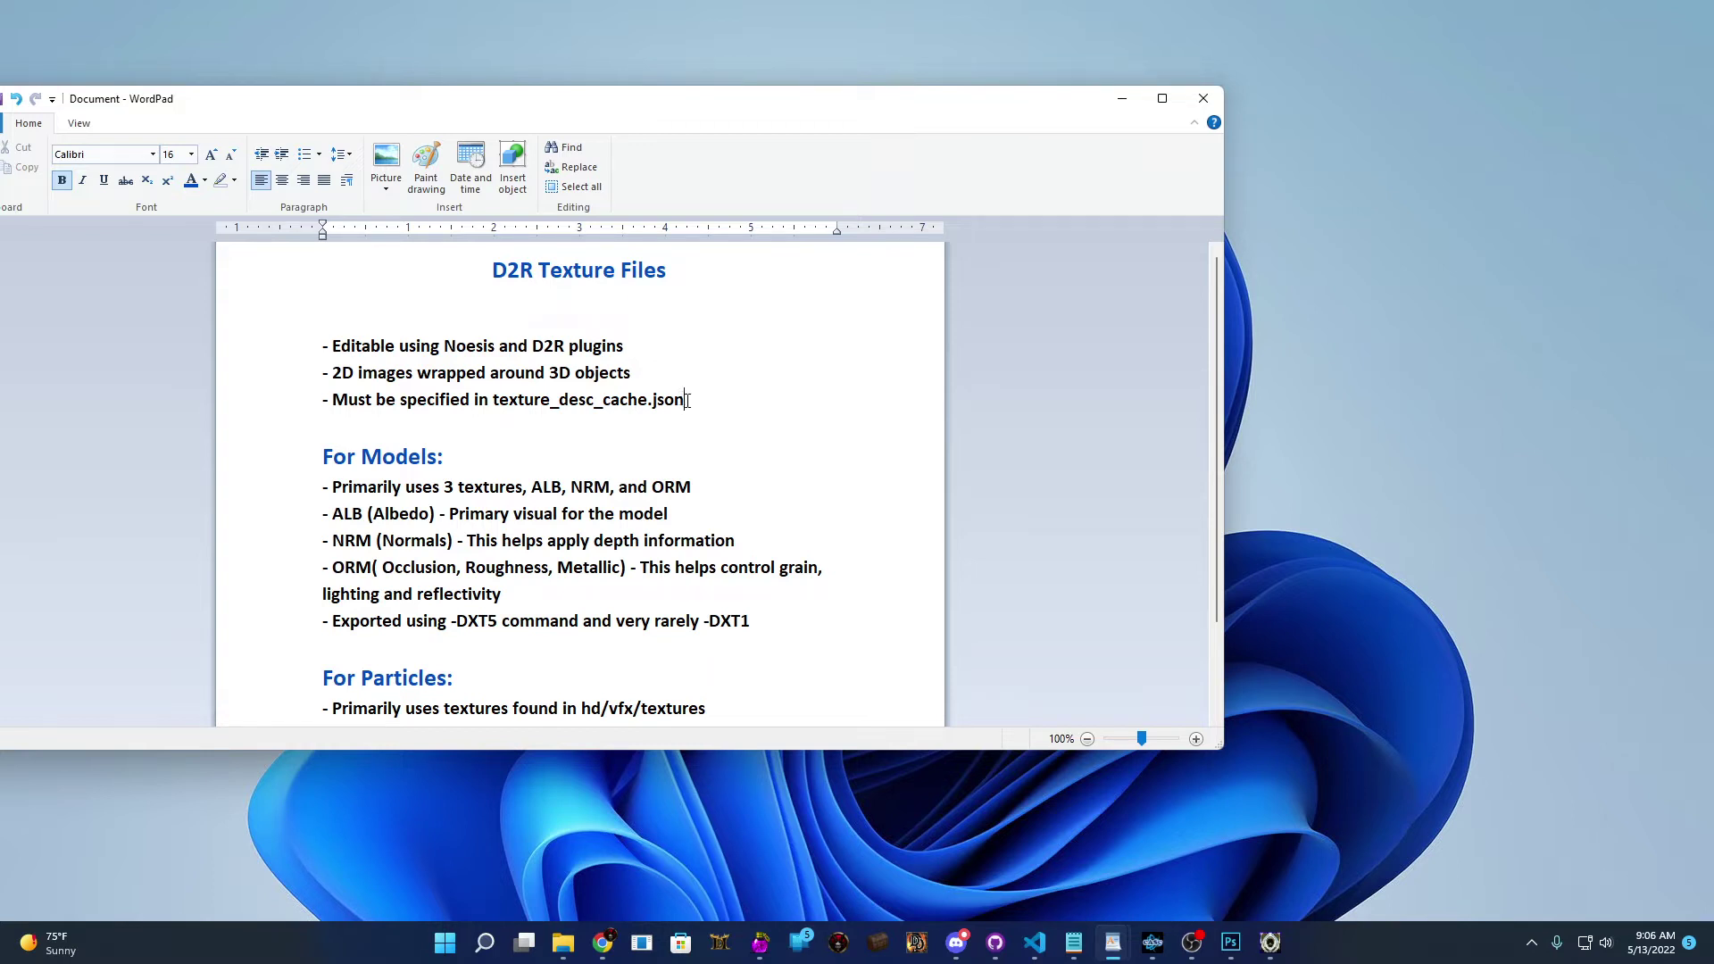
left_click_drag(684, 399, 505, 400)
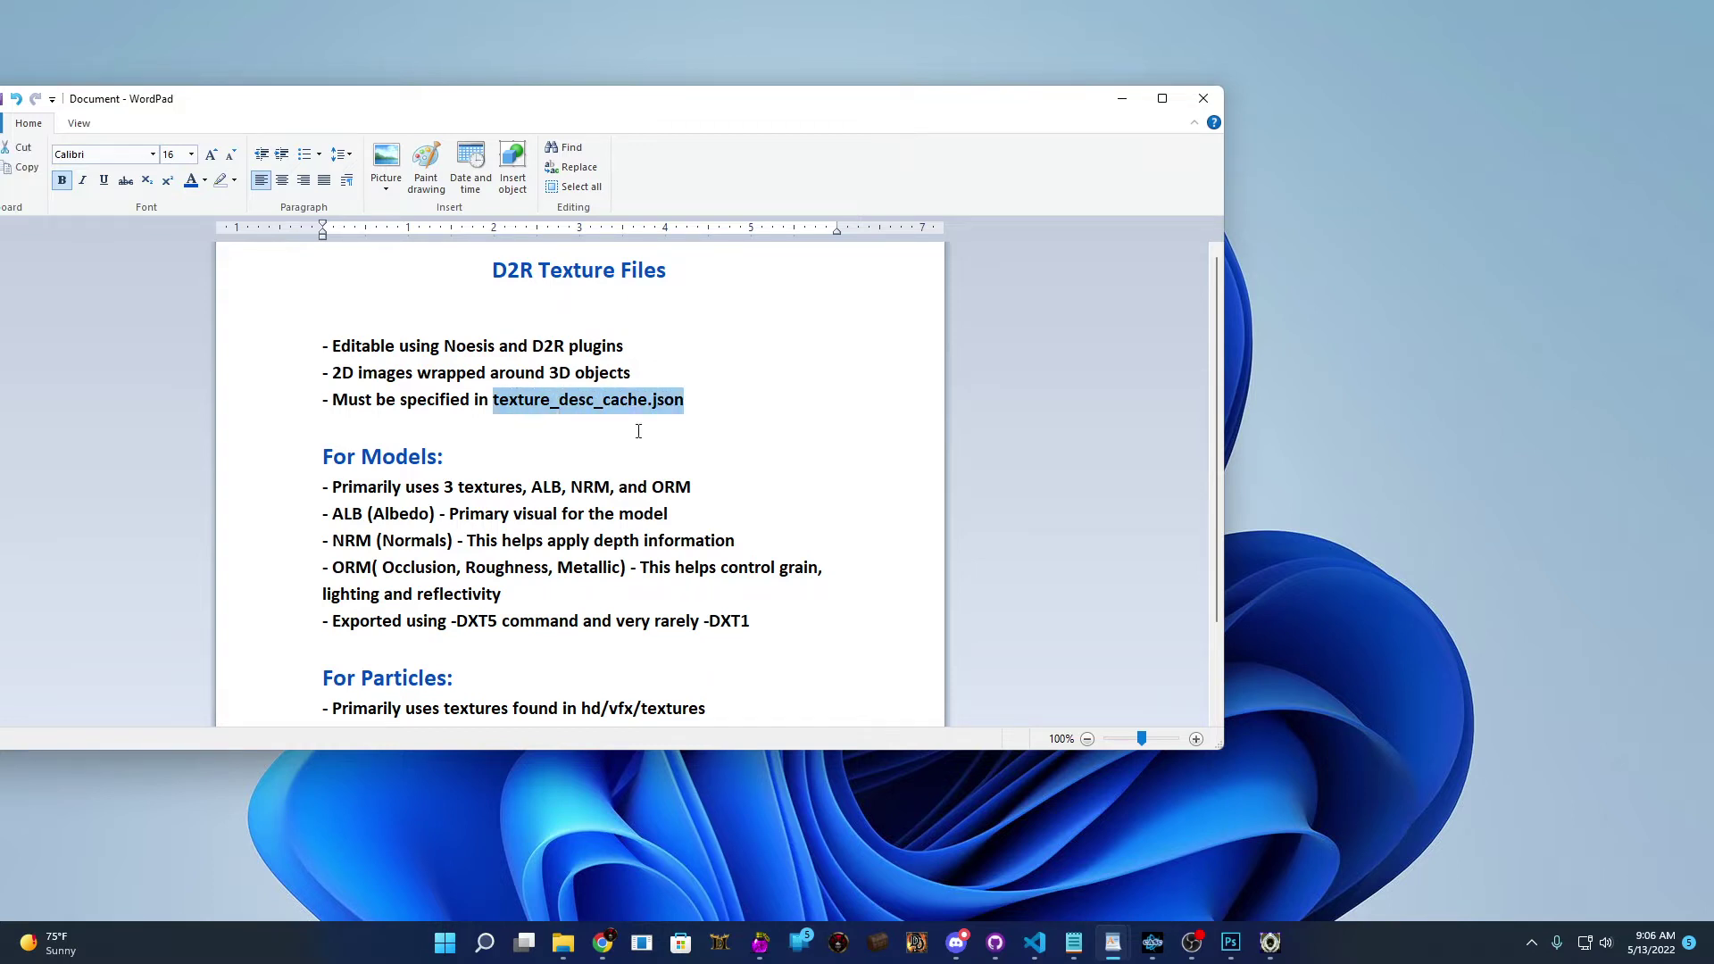
left_click(702, 413)
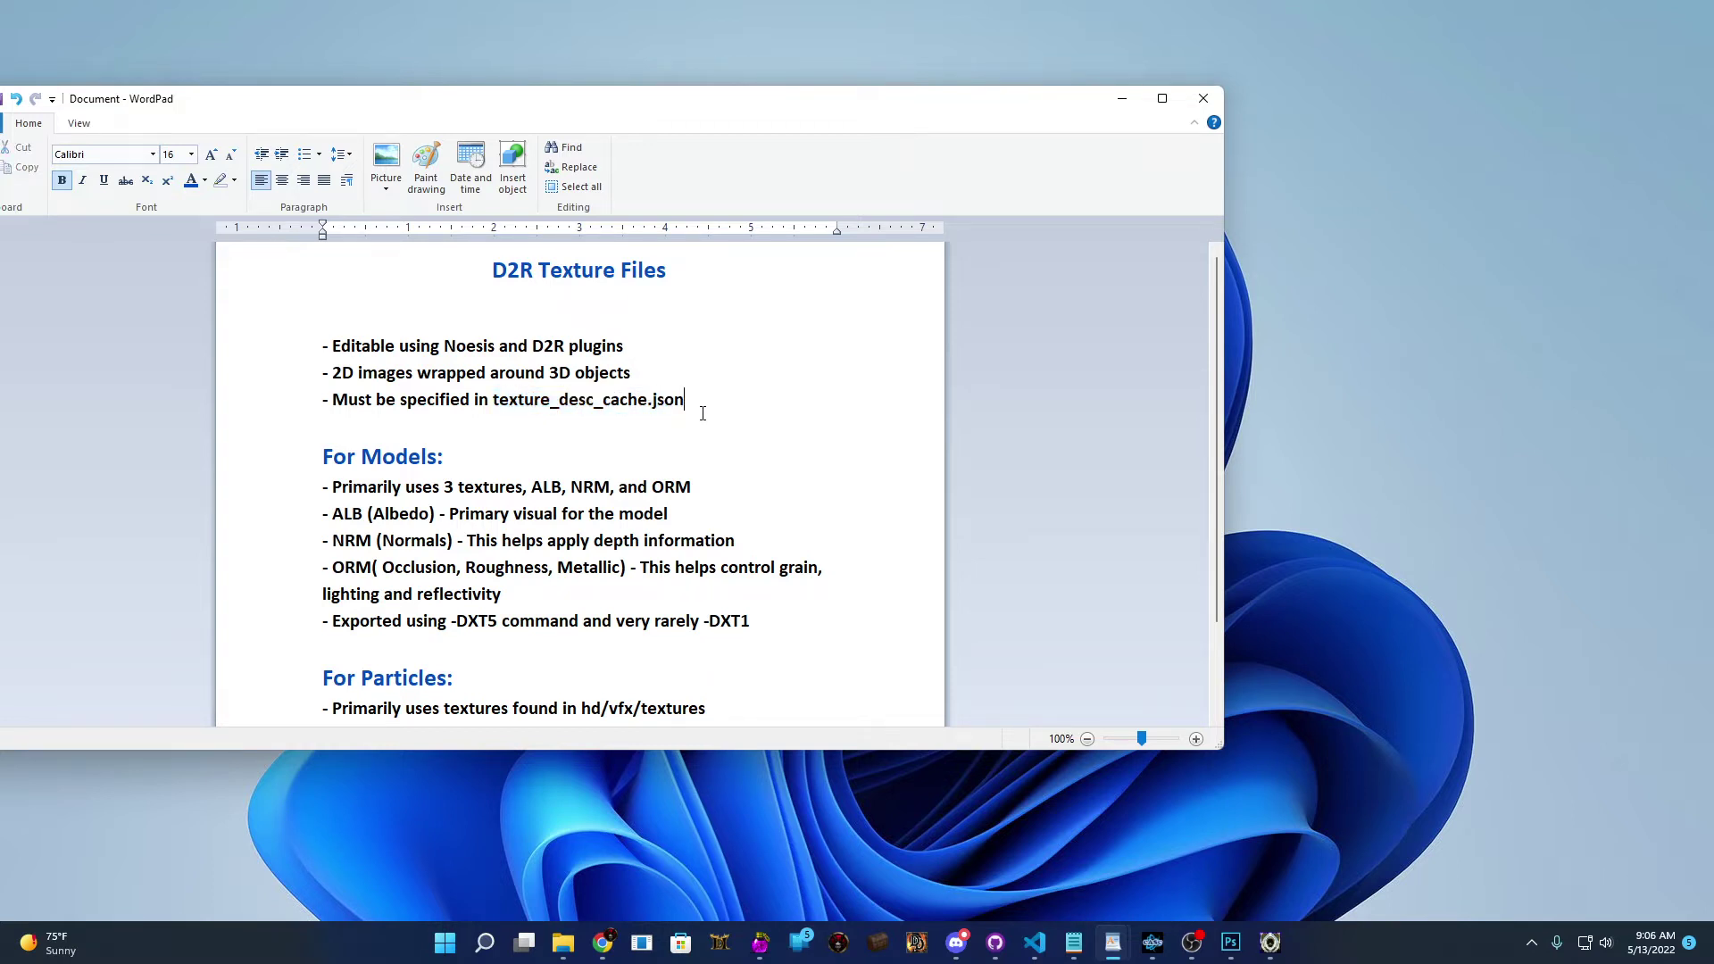
- Find texture_desc_cache.json in Casc Viewer's hd folder, then return to the WordPad notes
left_click(1153, 942)
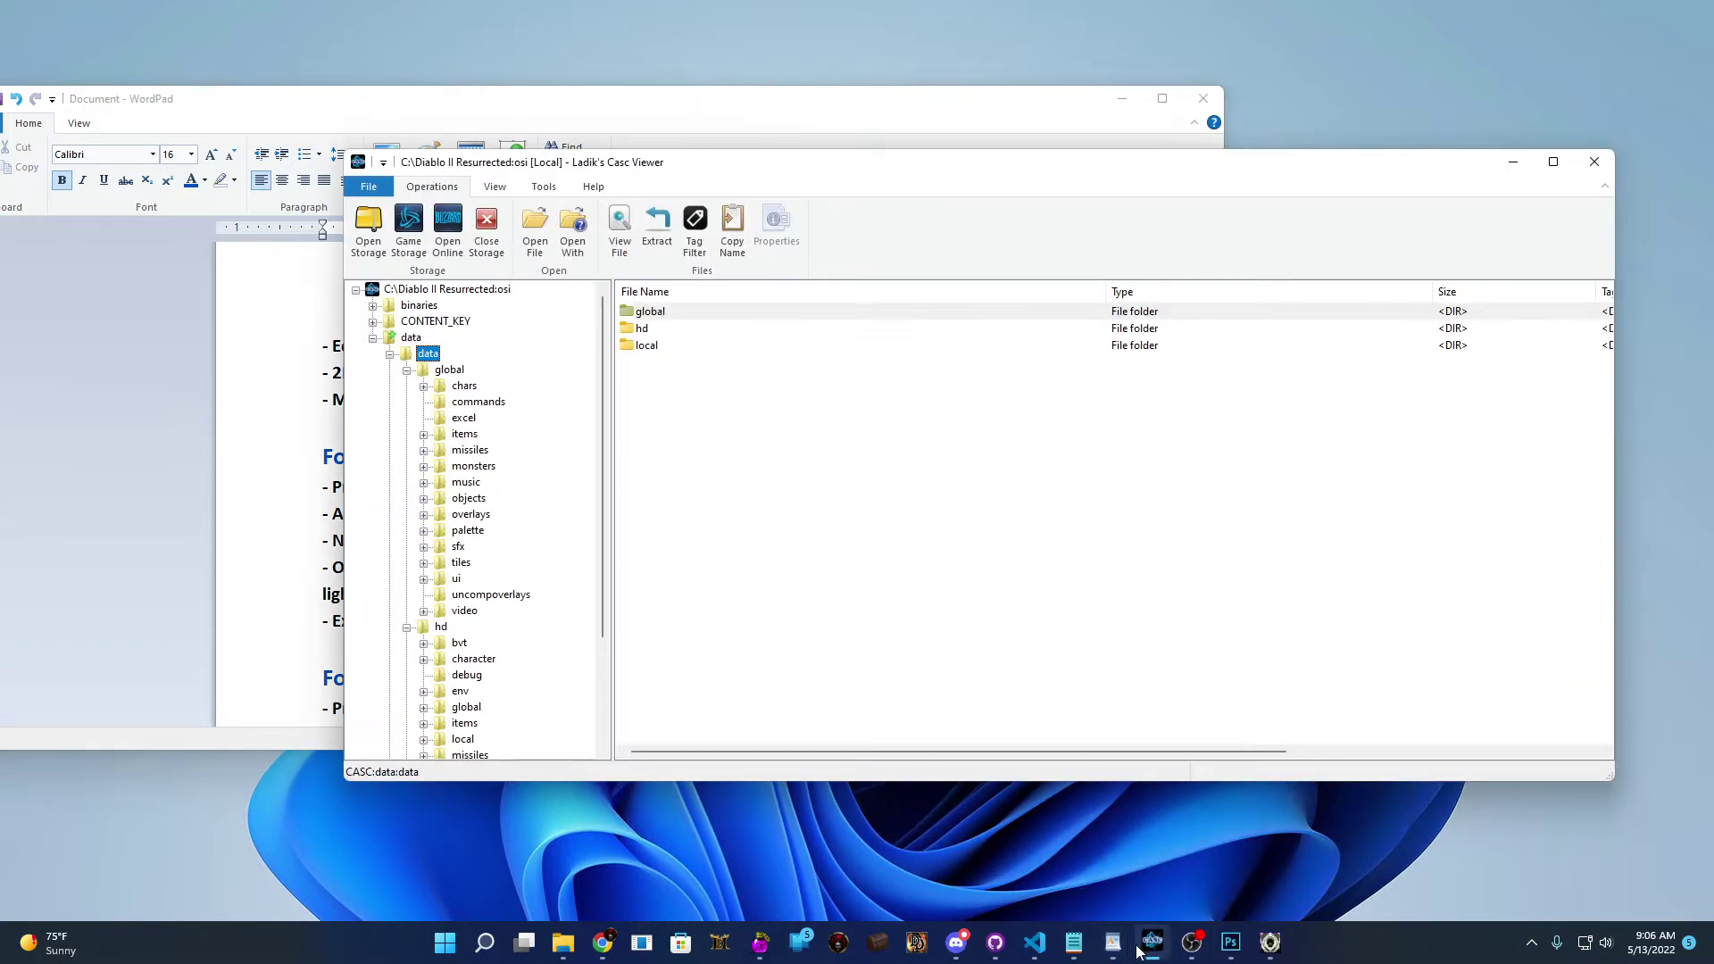
double_click(656, 329)
left_click(679, 584)
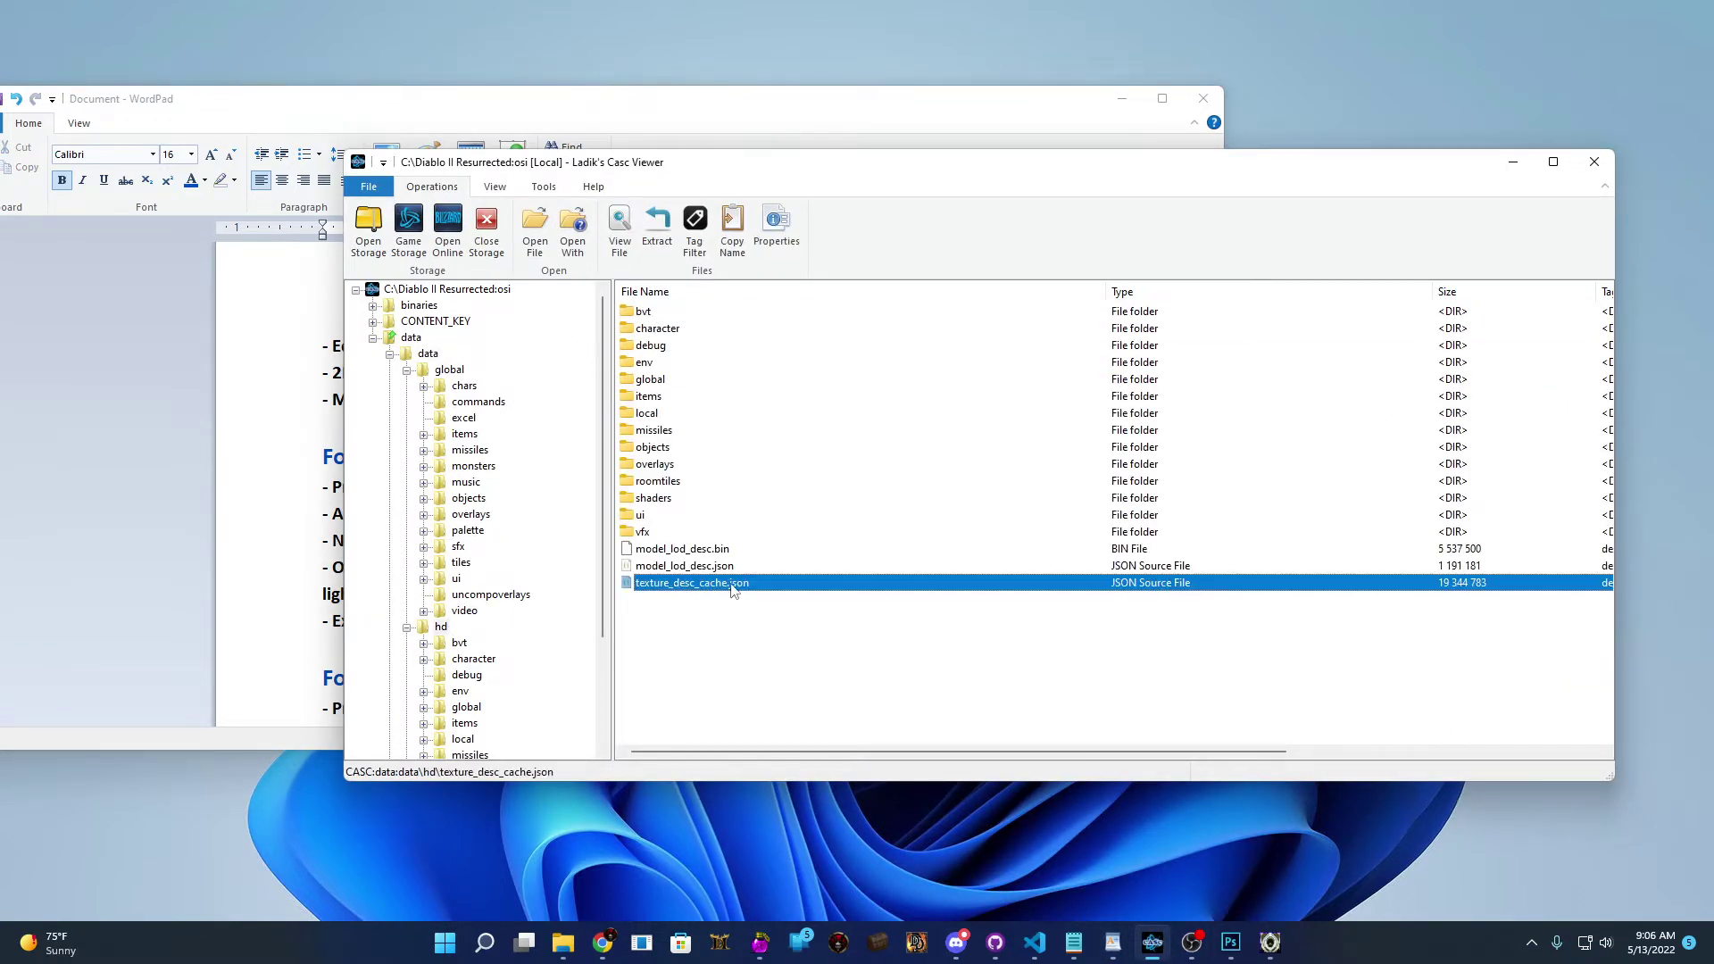
key("alt+Tab")
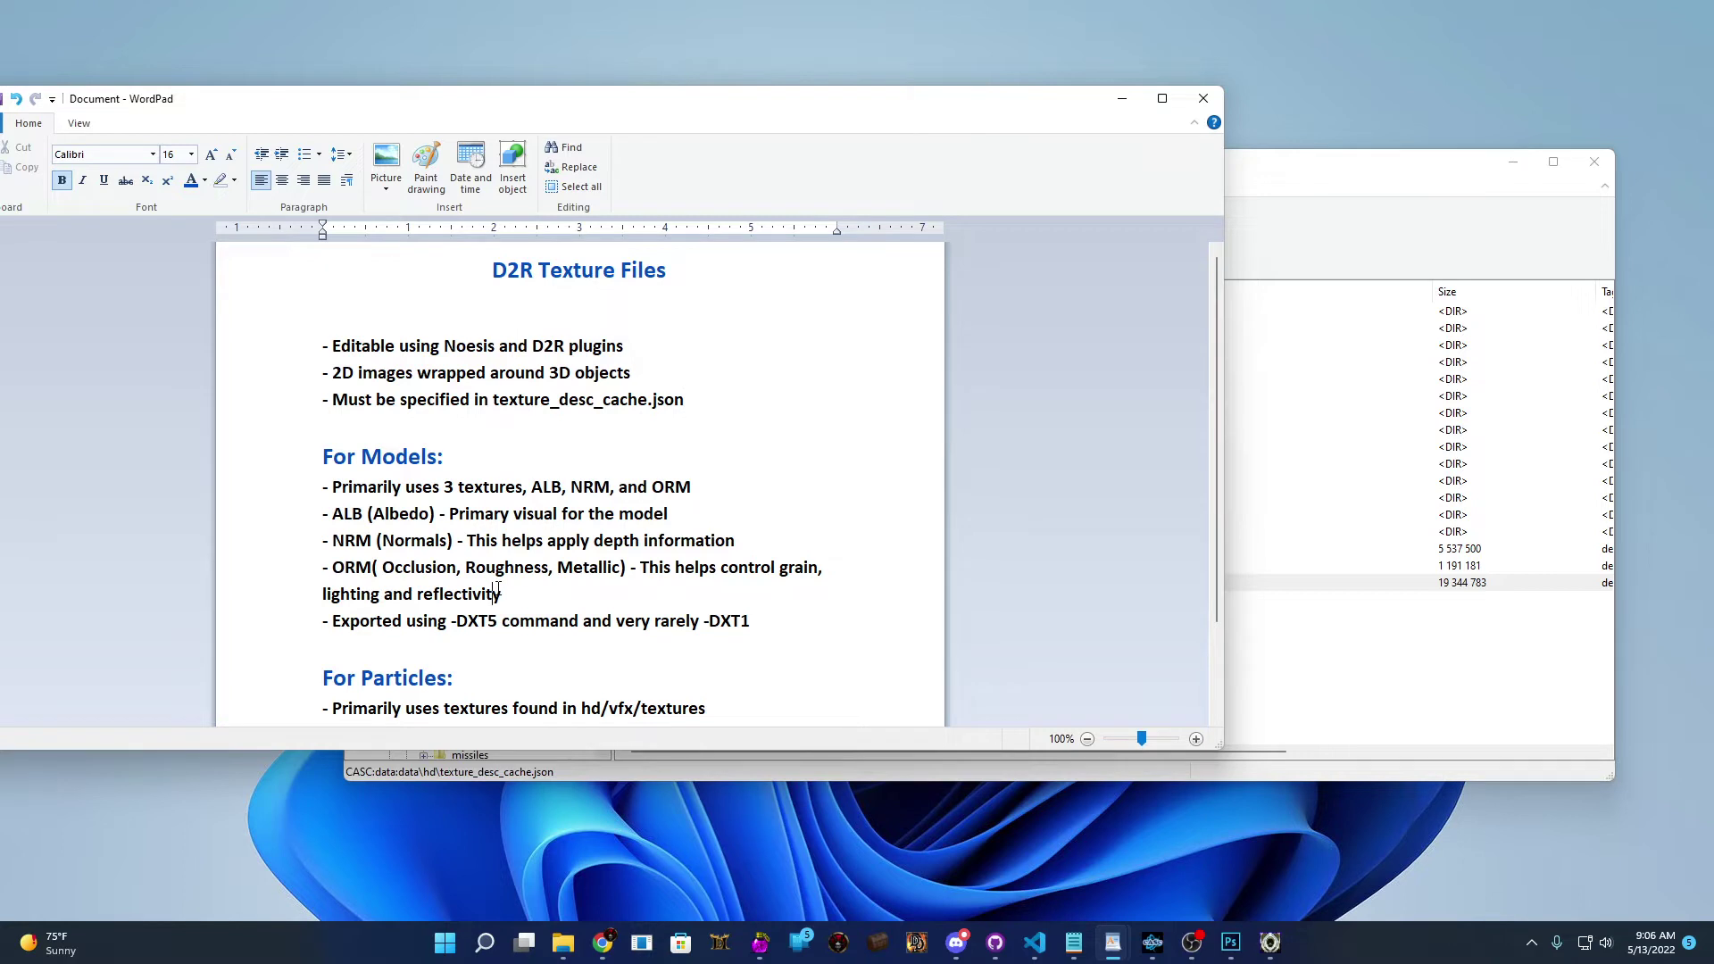
left_click_drag(712, 399, 271, 409)
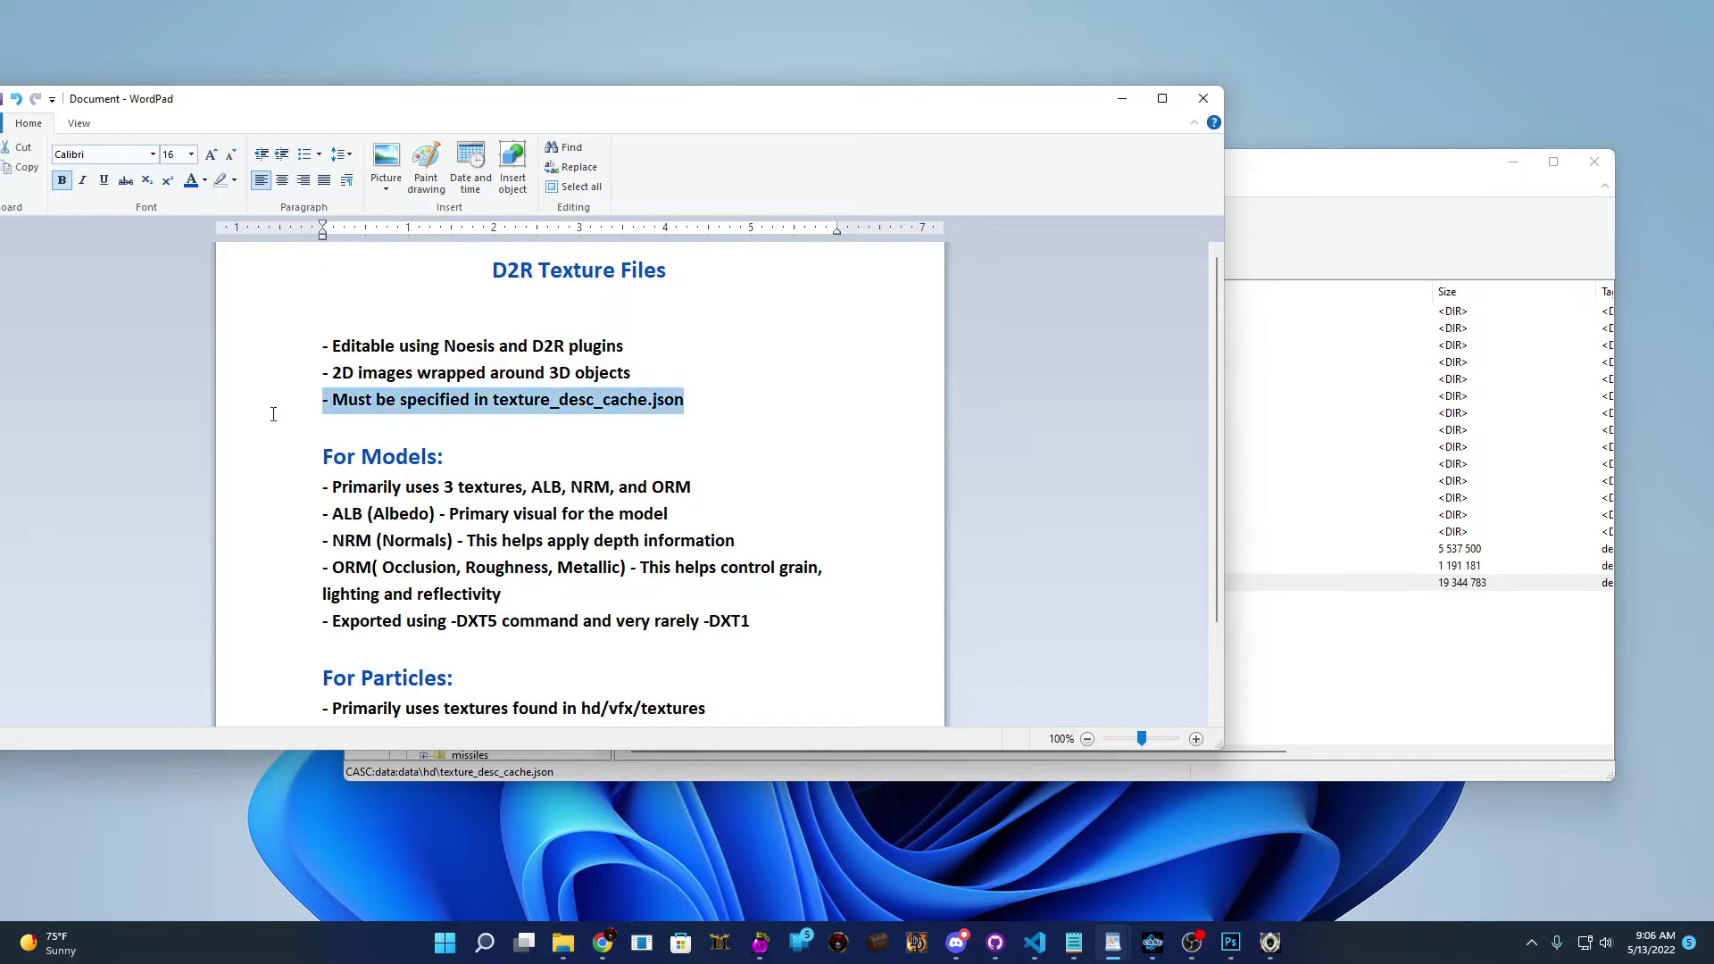
left_click(585, 594)
scroll(588, 584, "down", 1)
scroll(588, 584, "down", 1)
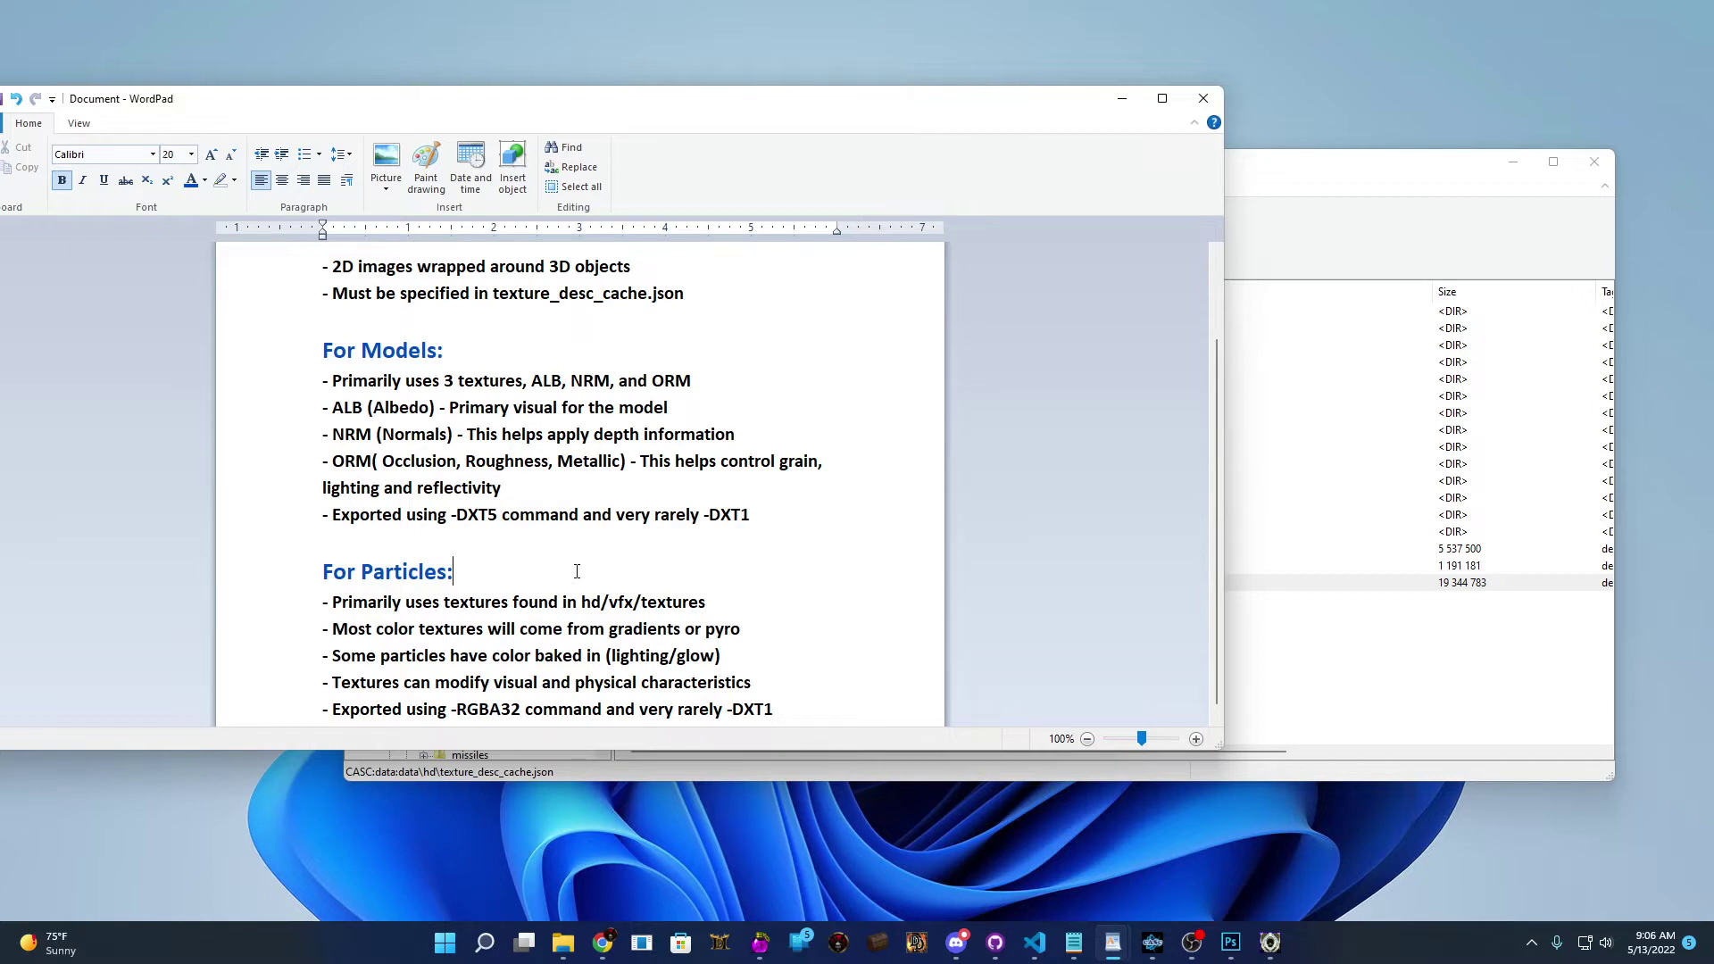
scroll(577, 572, "down", 1)
left_click_drag(443, 340, 319, 343)
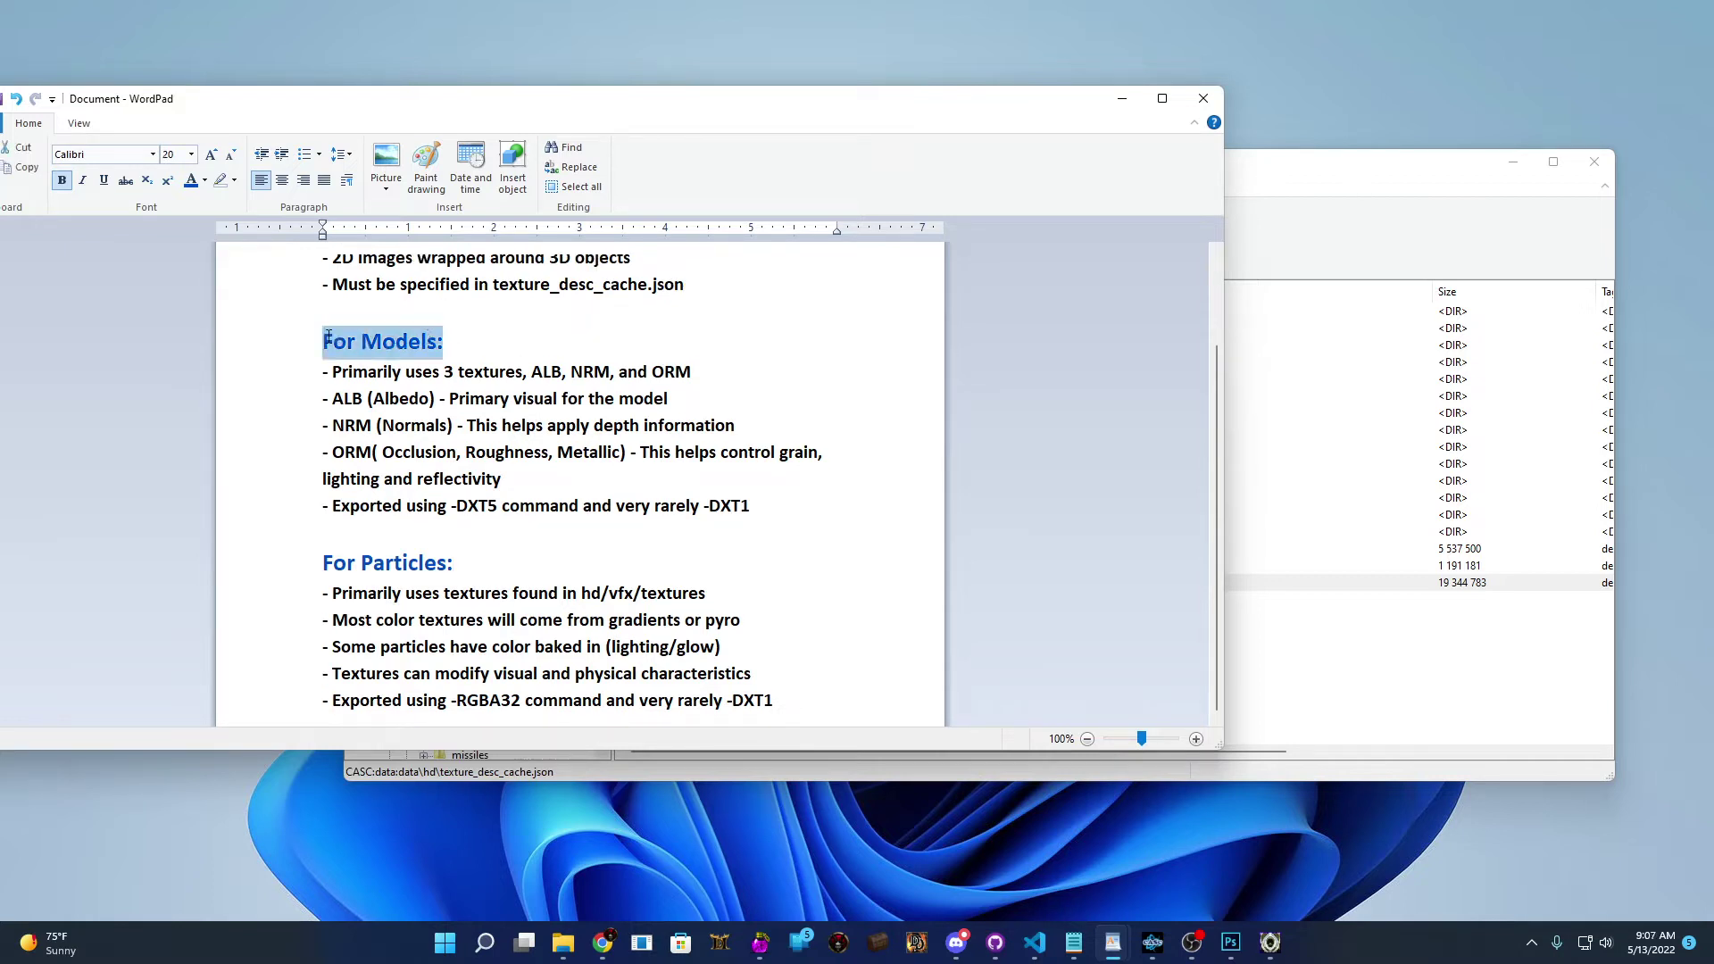
left_click(478, 534)
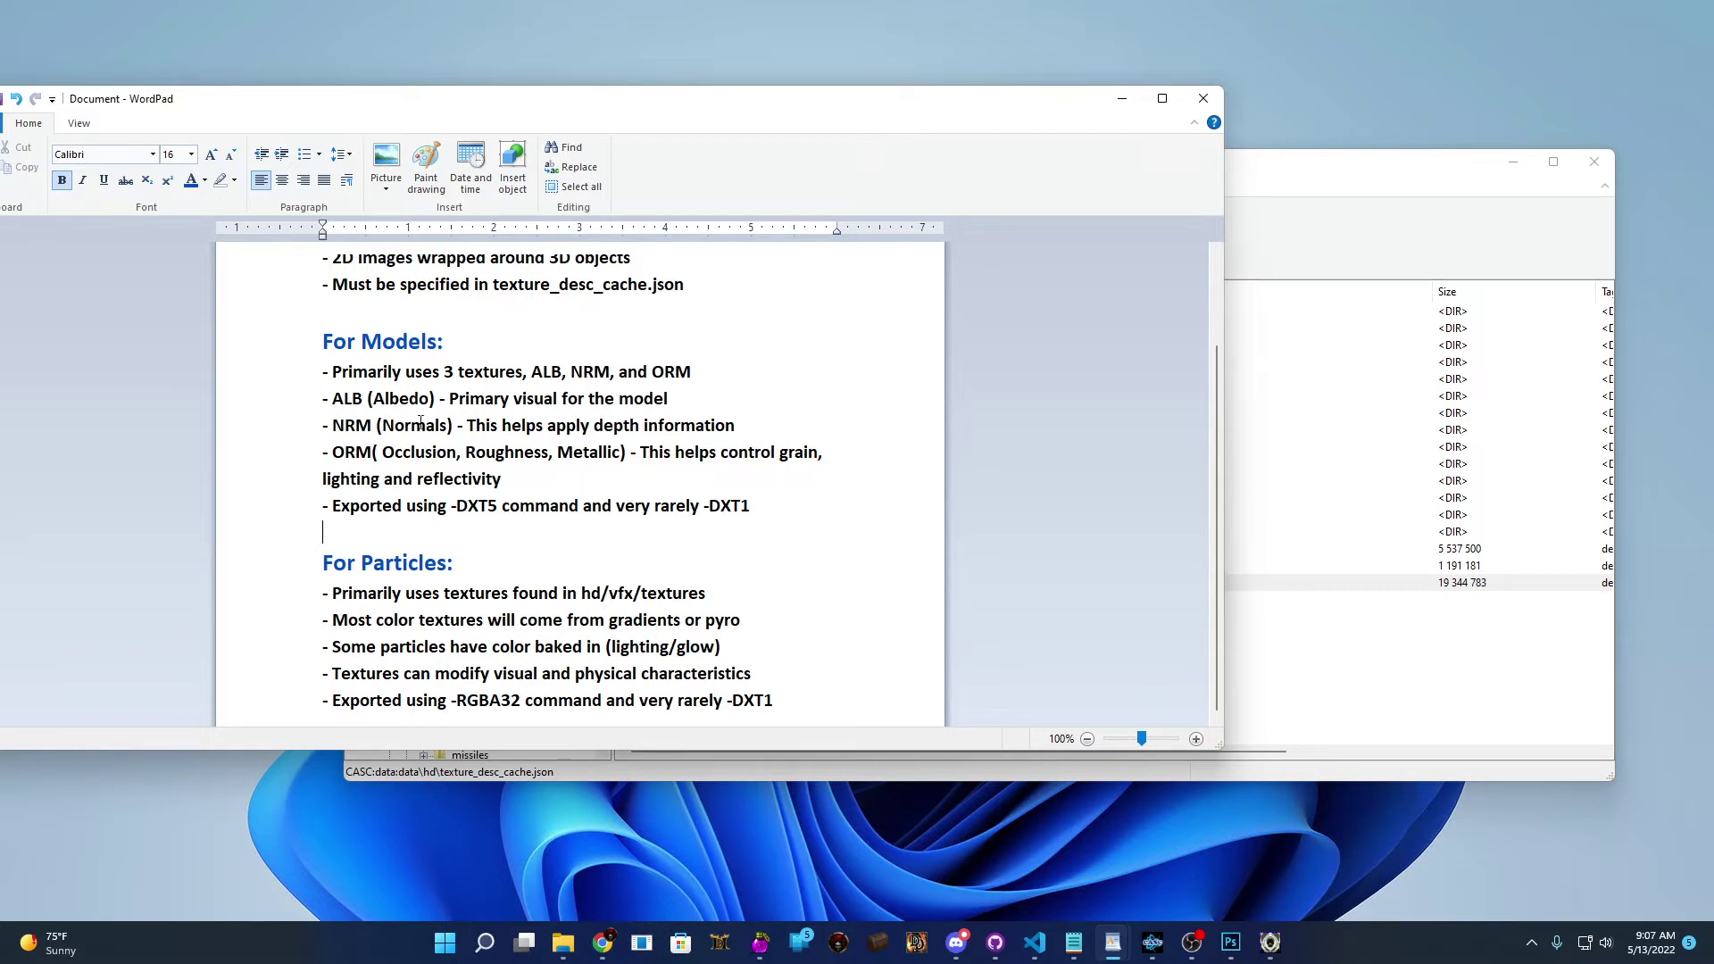
left_click_drag(460, 345, 309, 345)
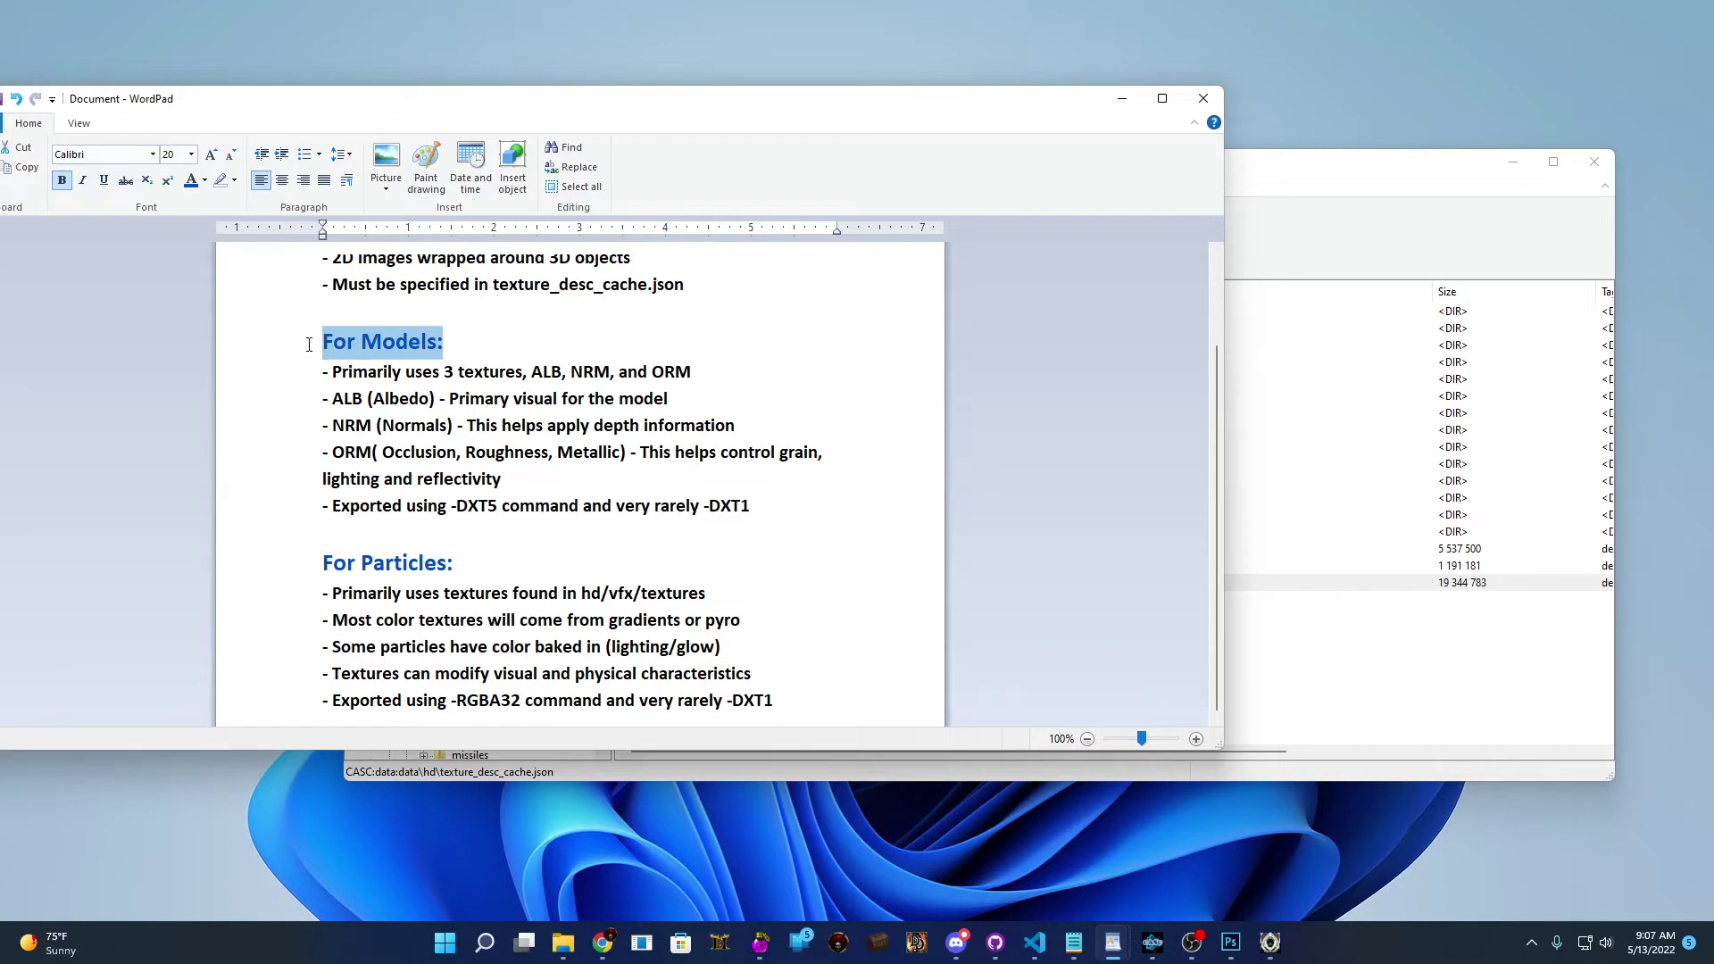
left_click(598, 370)
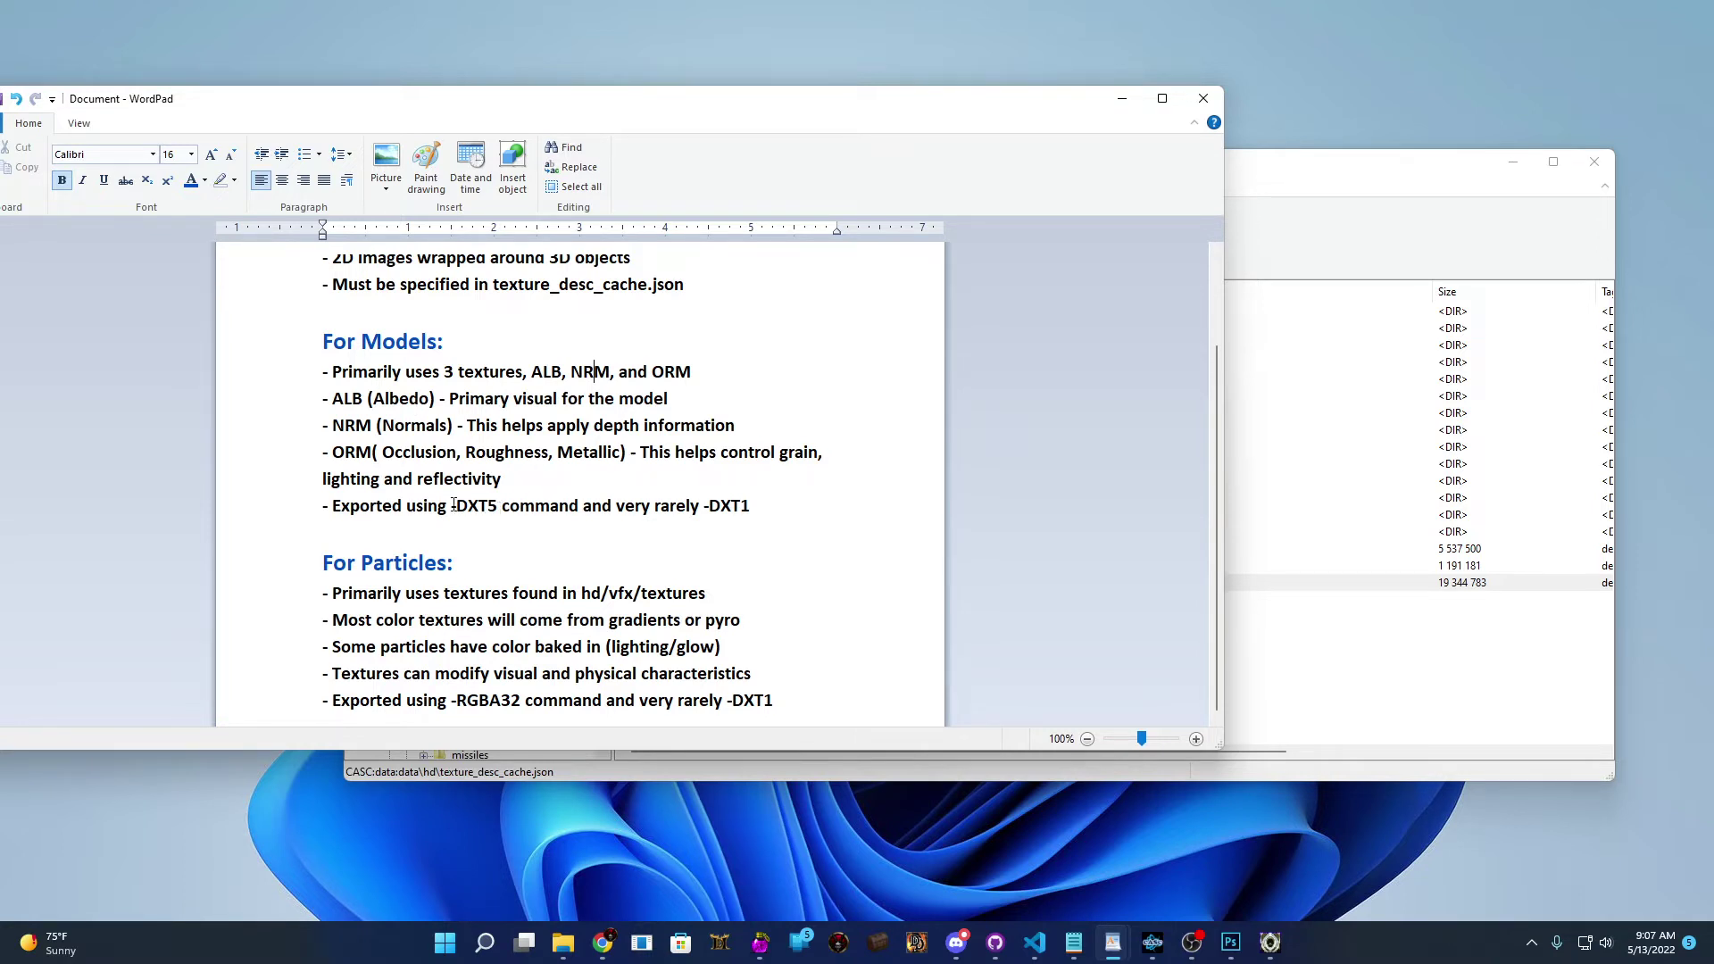
left_click_drag(452, 506, 482, 507)
left_click(500, 509)
left_click_drag(755, 505, 708, 506)
left_click(713, 541)
left_click_drag(494, 505, 406, 507)
left_click(471, 516)
left_click_drag(464, 562, 315, 563)
left_click(516, 558)
mouse_move(726, 593)
left_mouse_down()
mouse_move(444, 593)
mouse_move(726, 599)
left_mouse_up()
left_click_drag(726, 598, 597, 603)
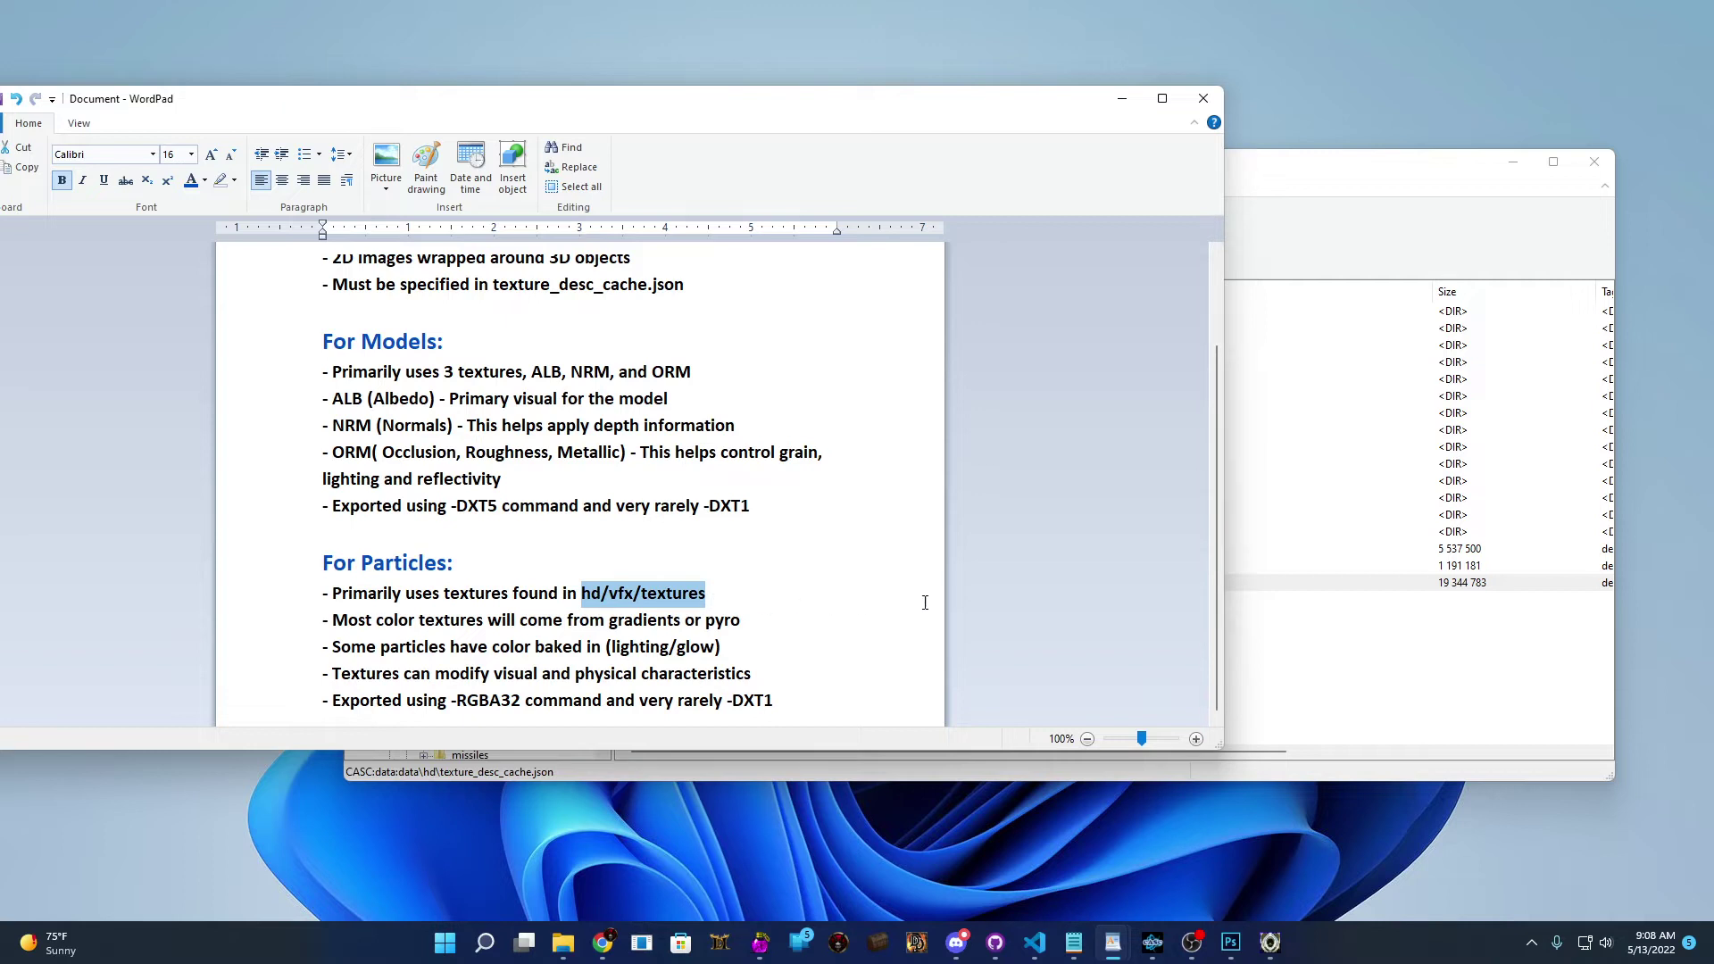
left_click(720, 597)
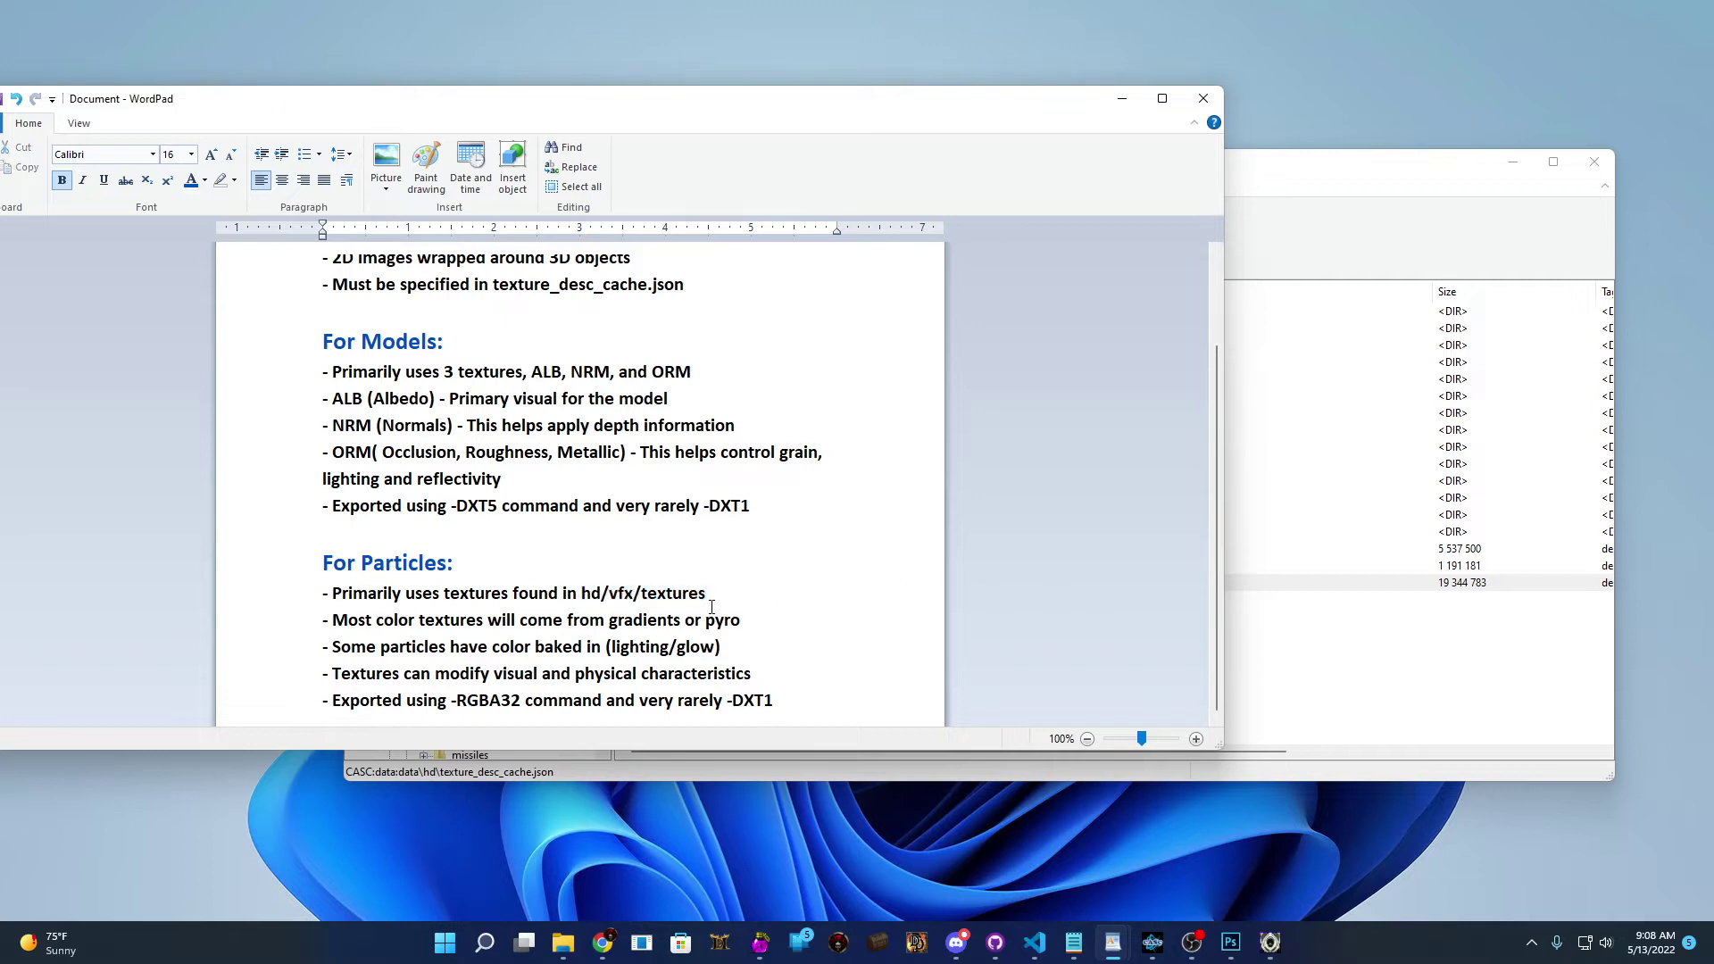
left_click_drag(741, 622, 630, 631)
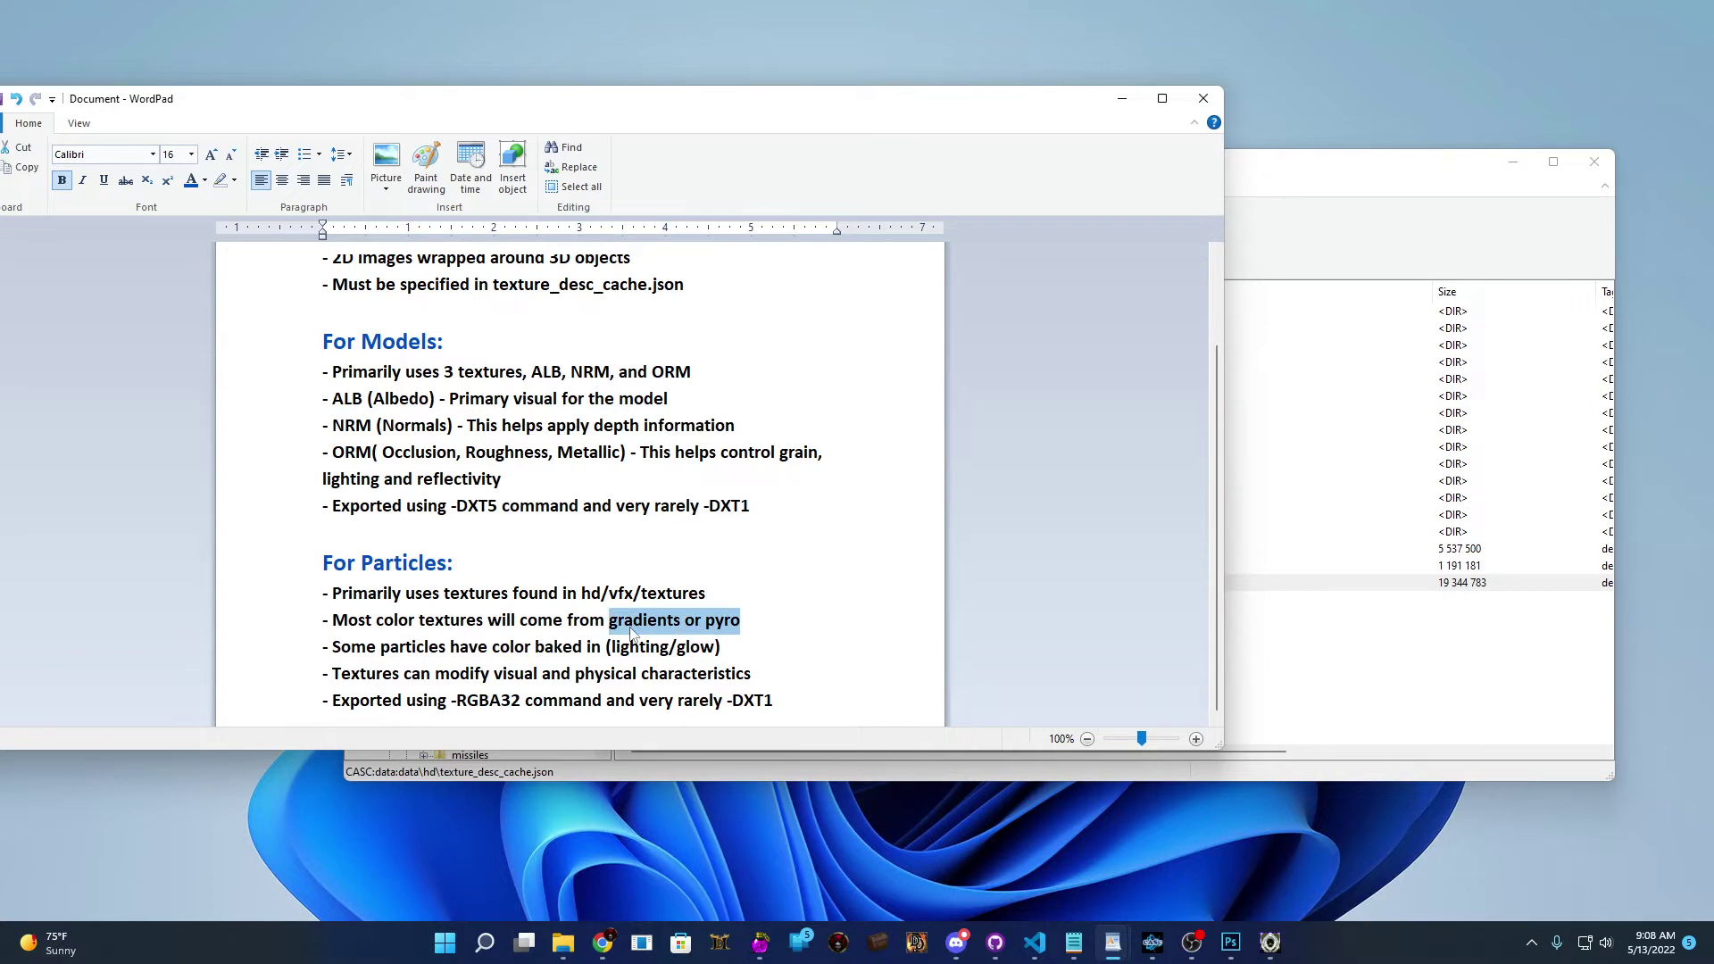
scroll(631, 631, "up", 1)
scroll(643, 630, "down", 1)
left_click(678, 630)
double_click(679, 625)
left_click(721, 606)
double_click(737, 621)
left_click(541, 650)
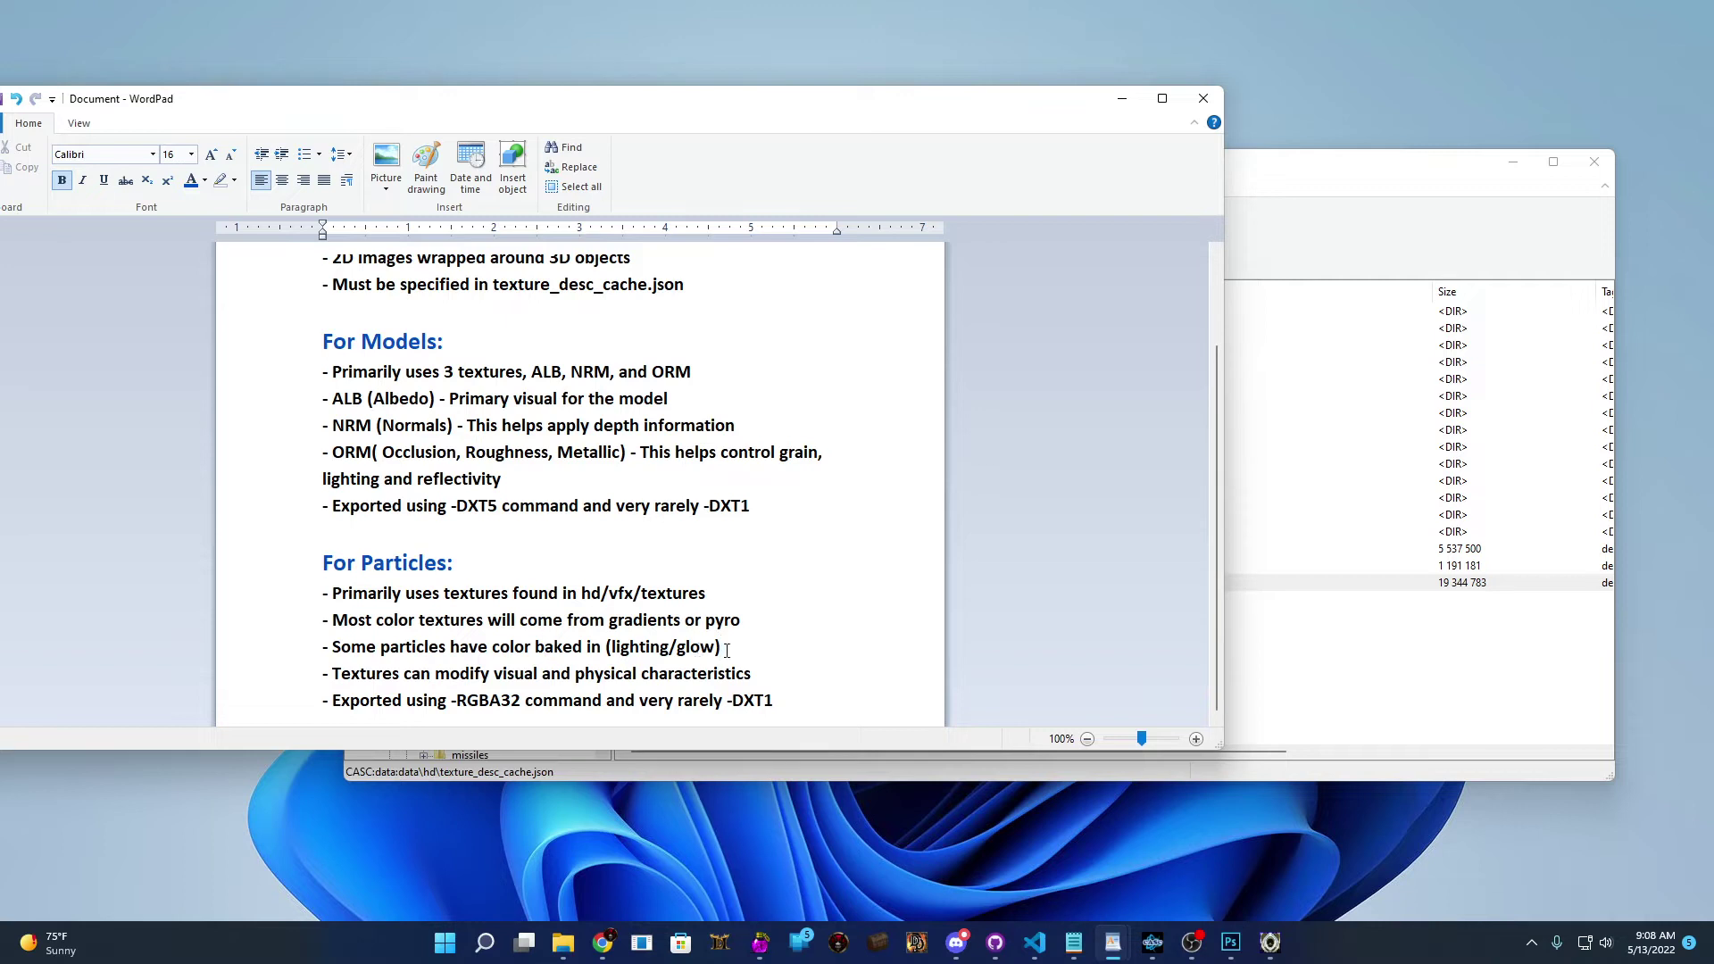
left_click_drag(727, 650, 332, 650)
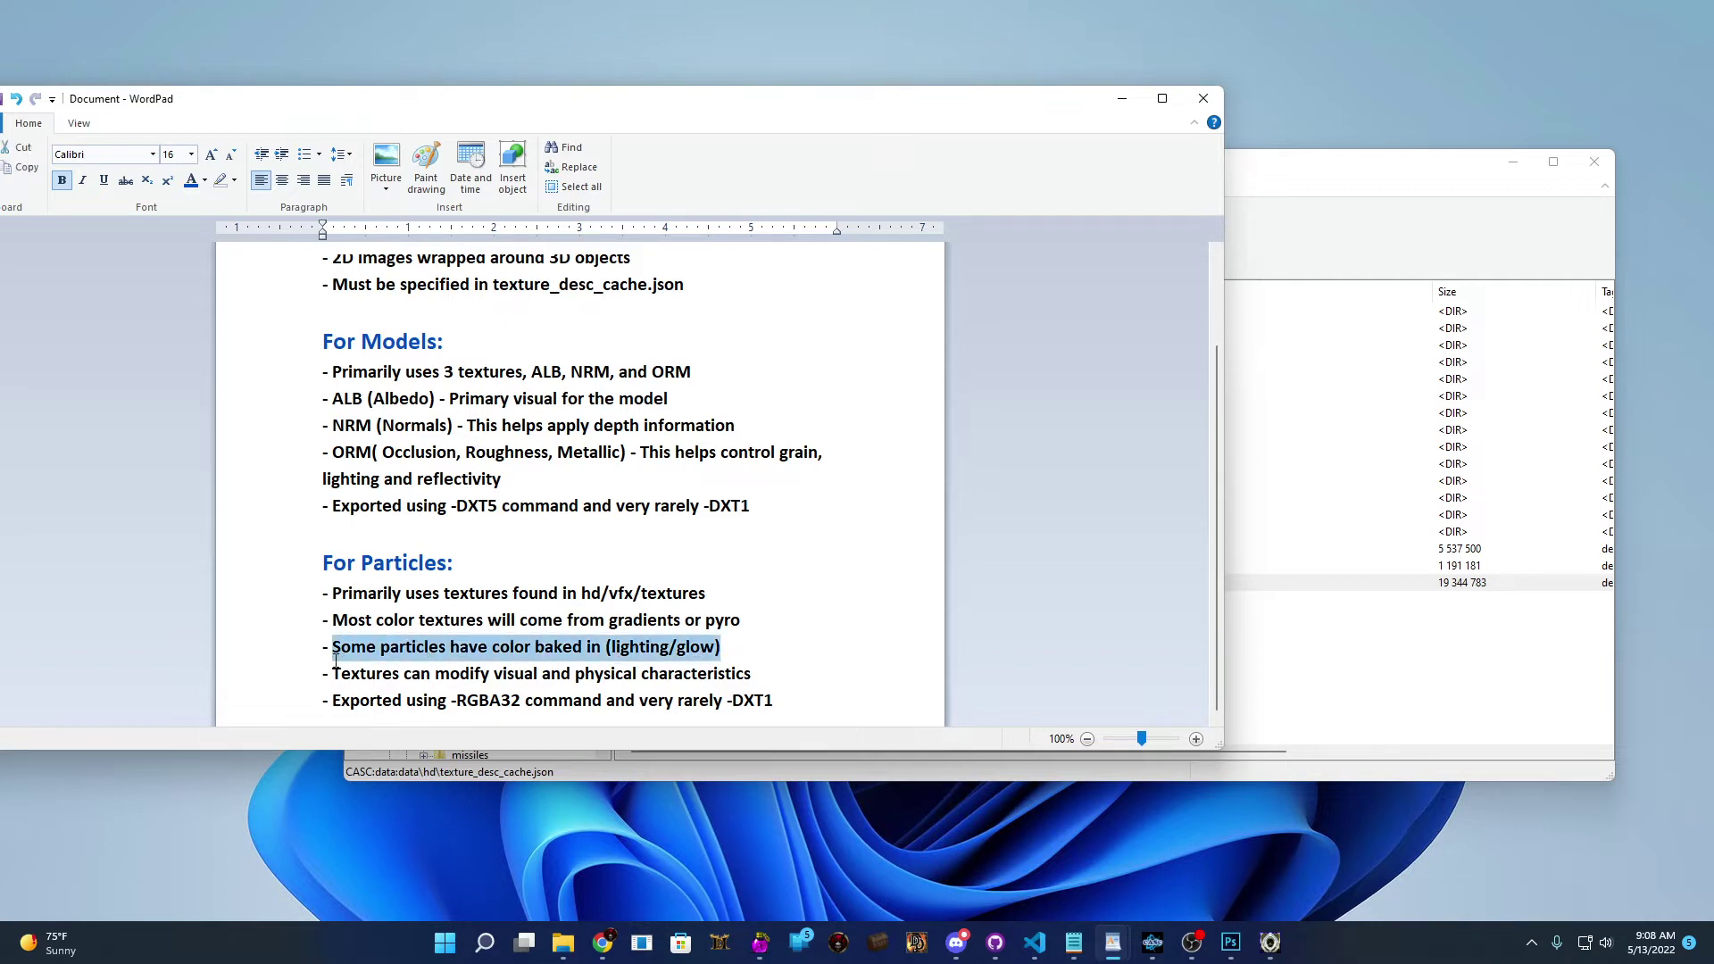
left_click(751, 649)
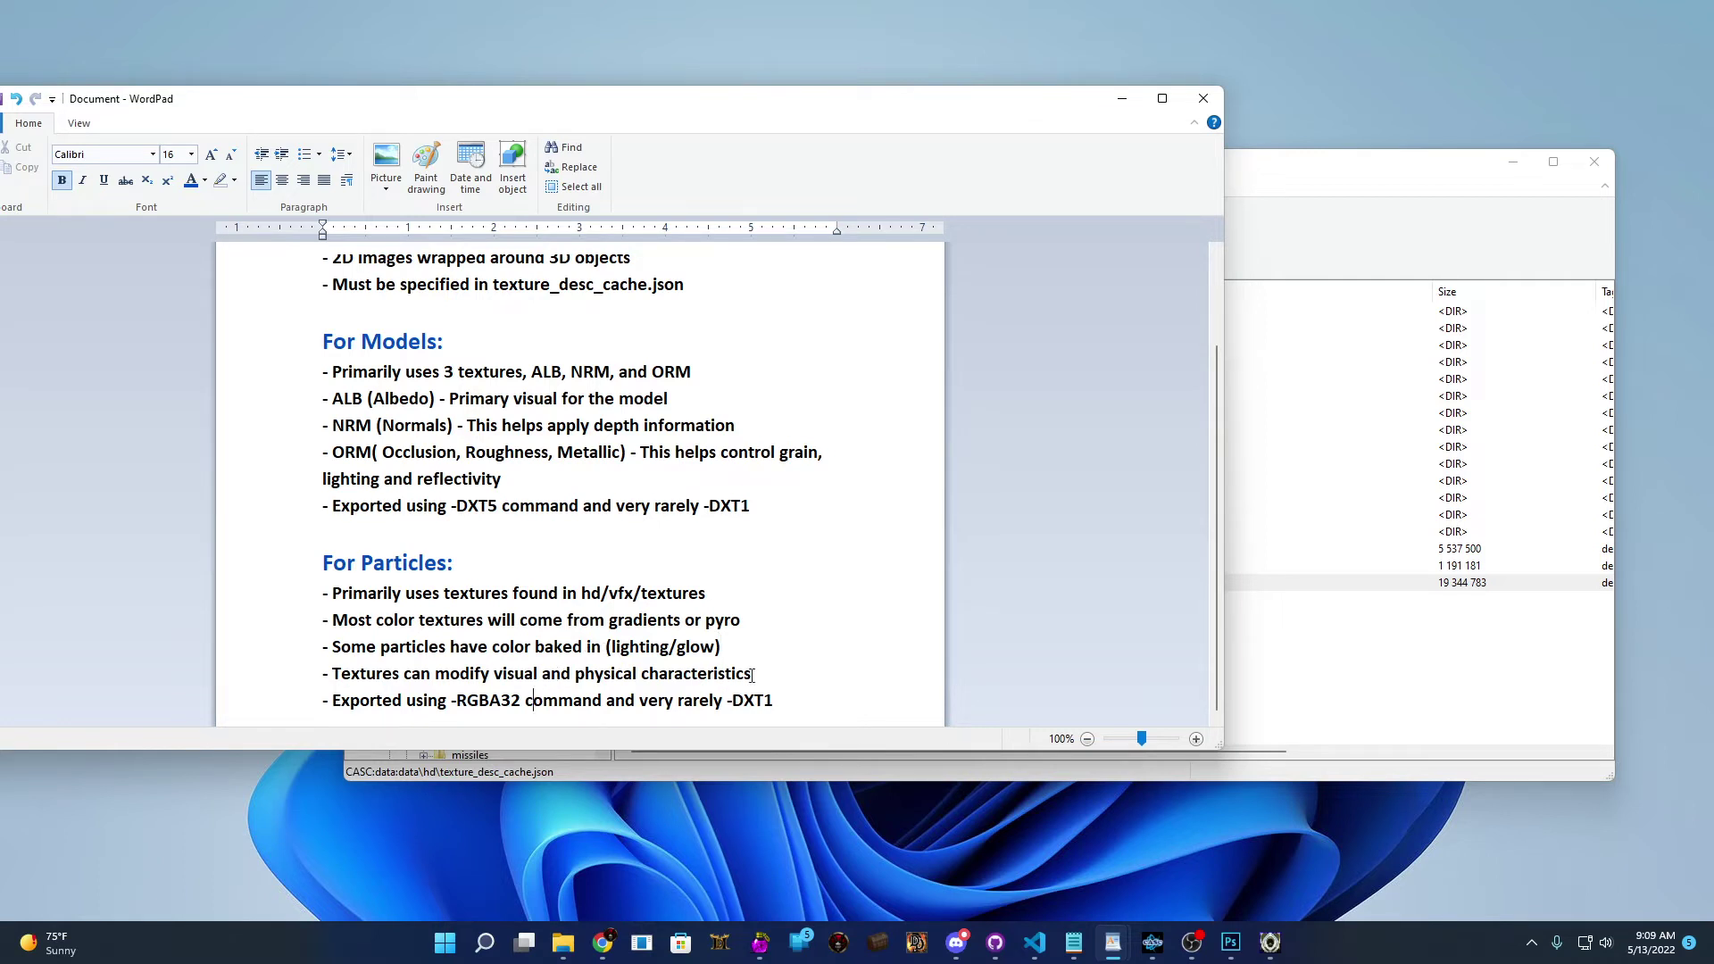
- Highlight the -DXT5 model, -RGBA32 particle and rarely used -DXT1 export commands in the notes
left_click_drag(753, 674, 512, 677)
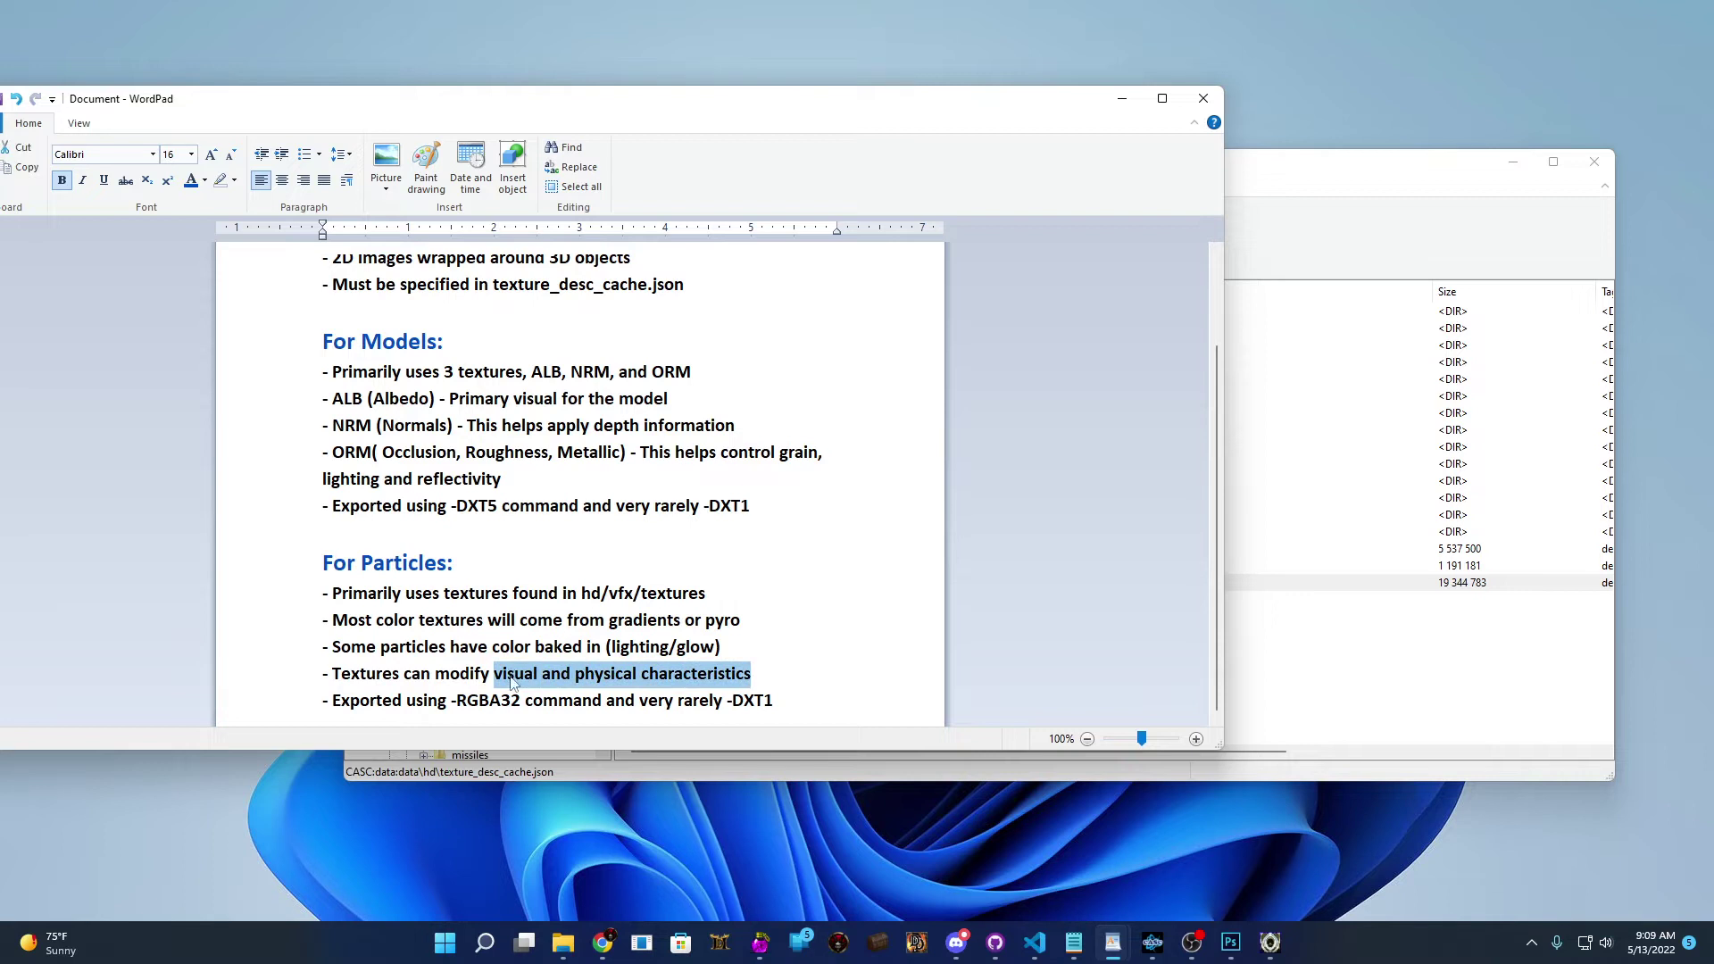
left_click(669, 674)
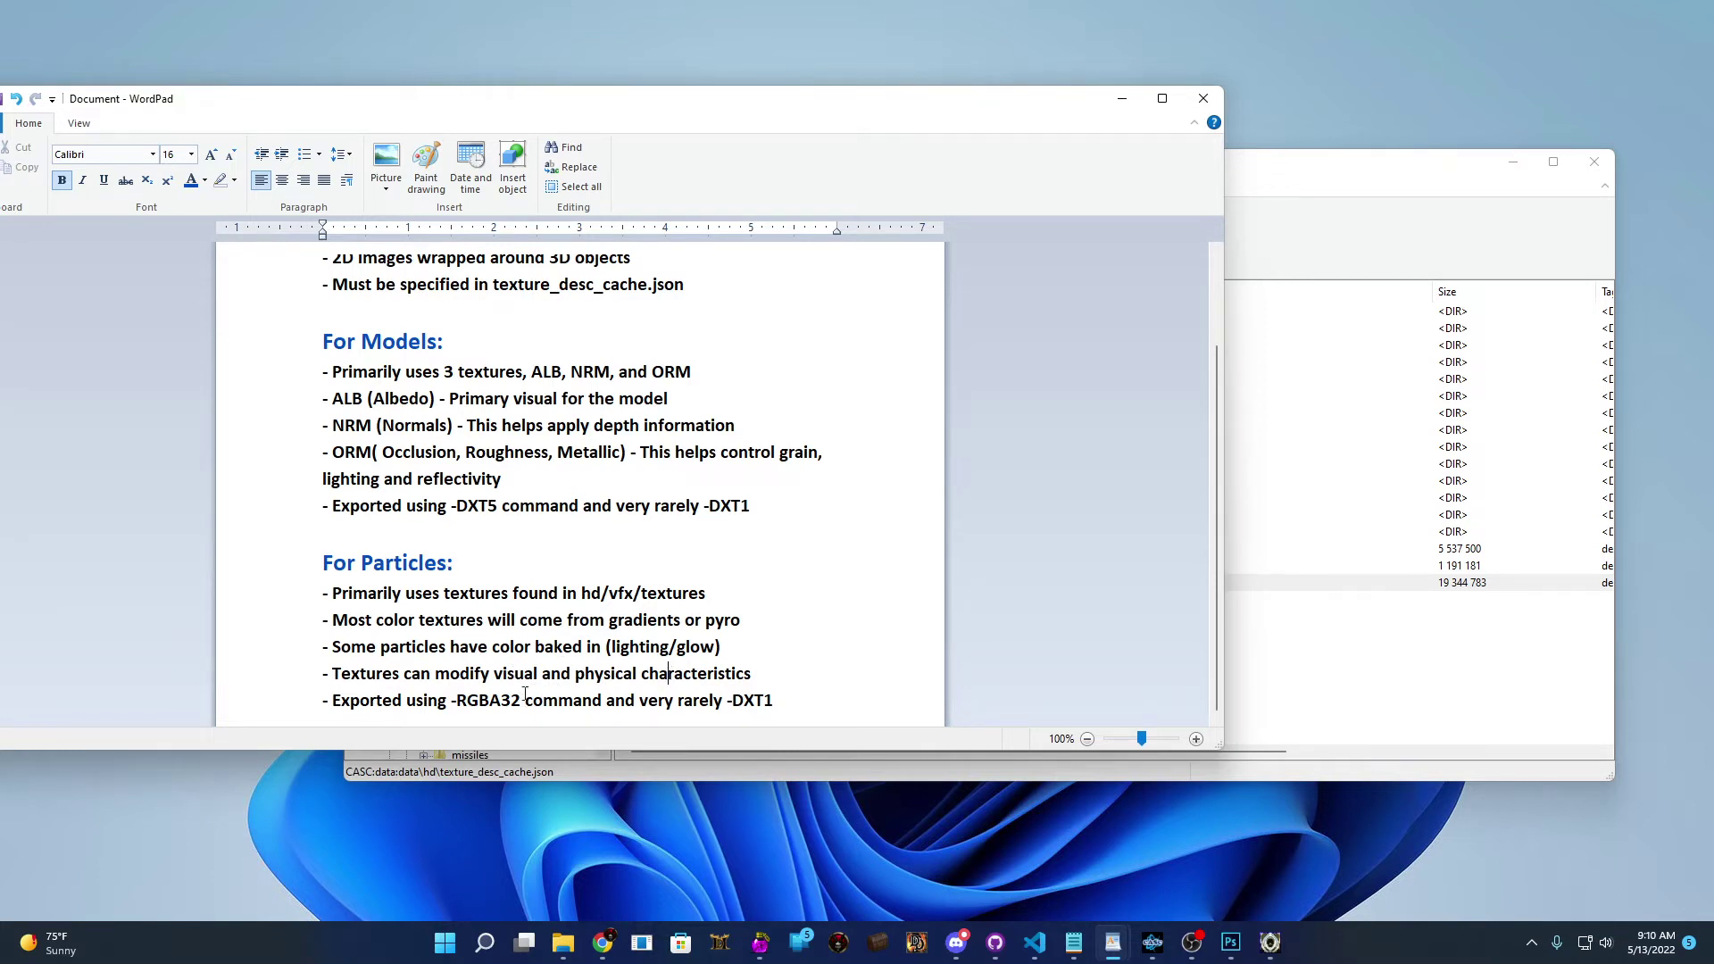
left_click_drag(500, 506, 457, 516)
left_click_drag(523, 701, 451, 704)
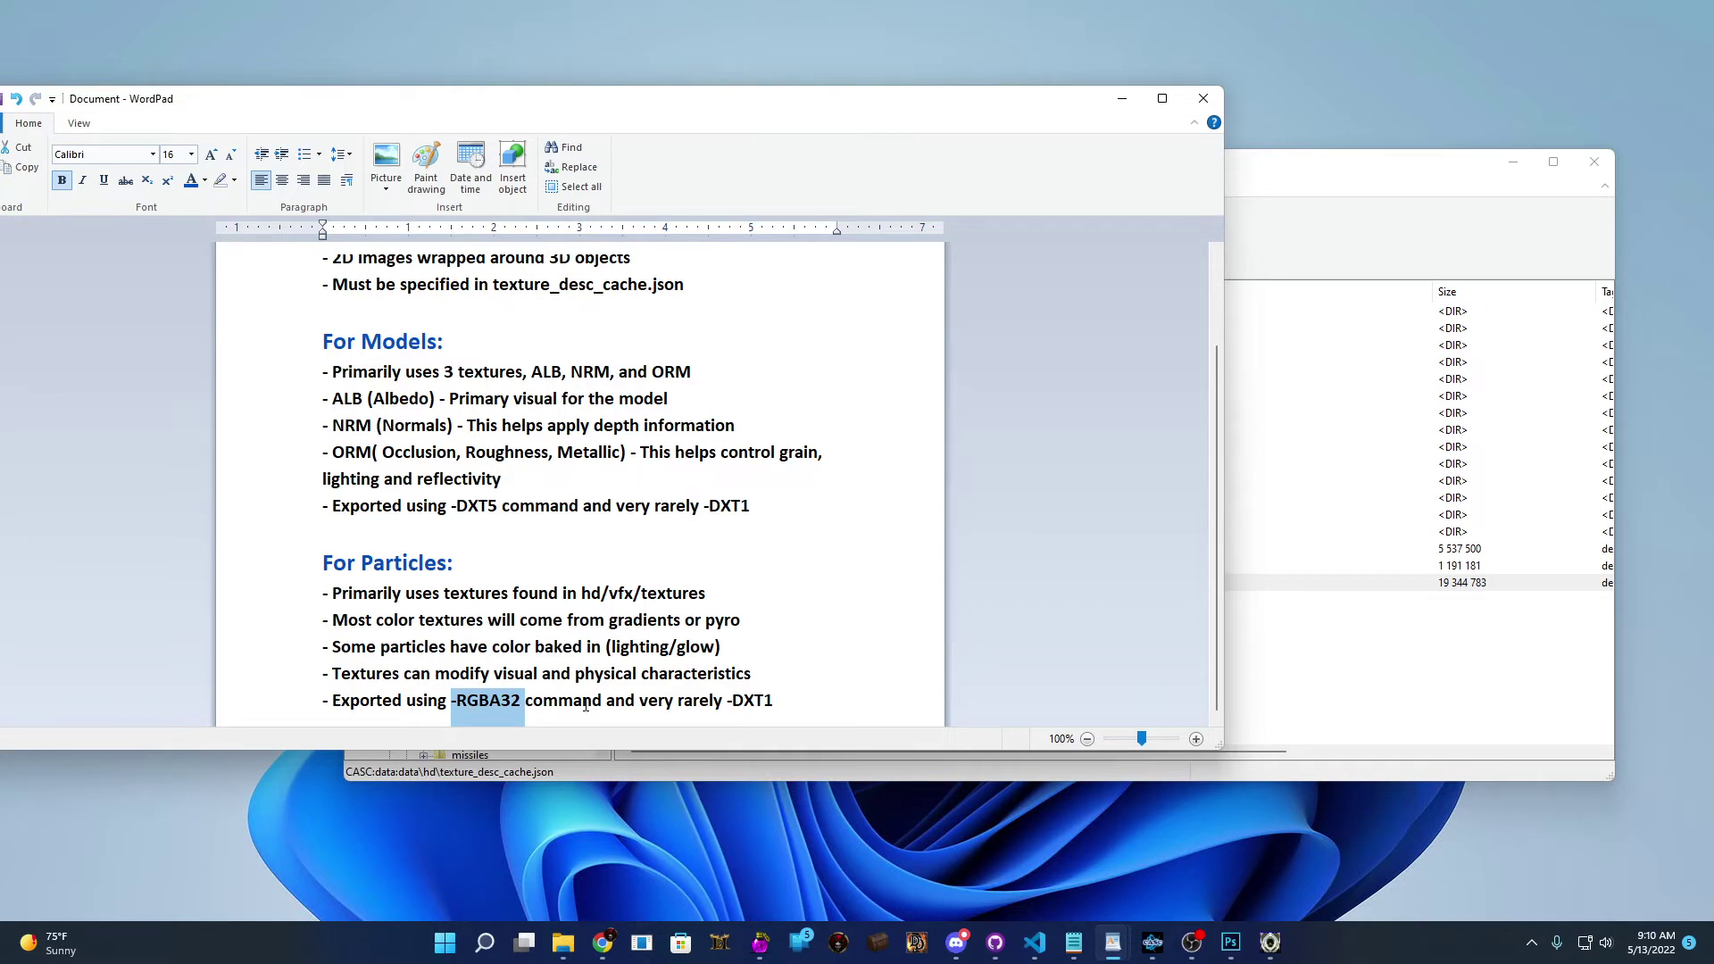
left_click(528, 710)
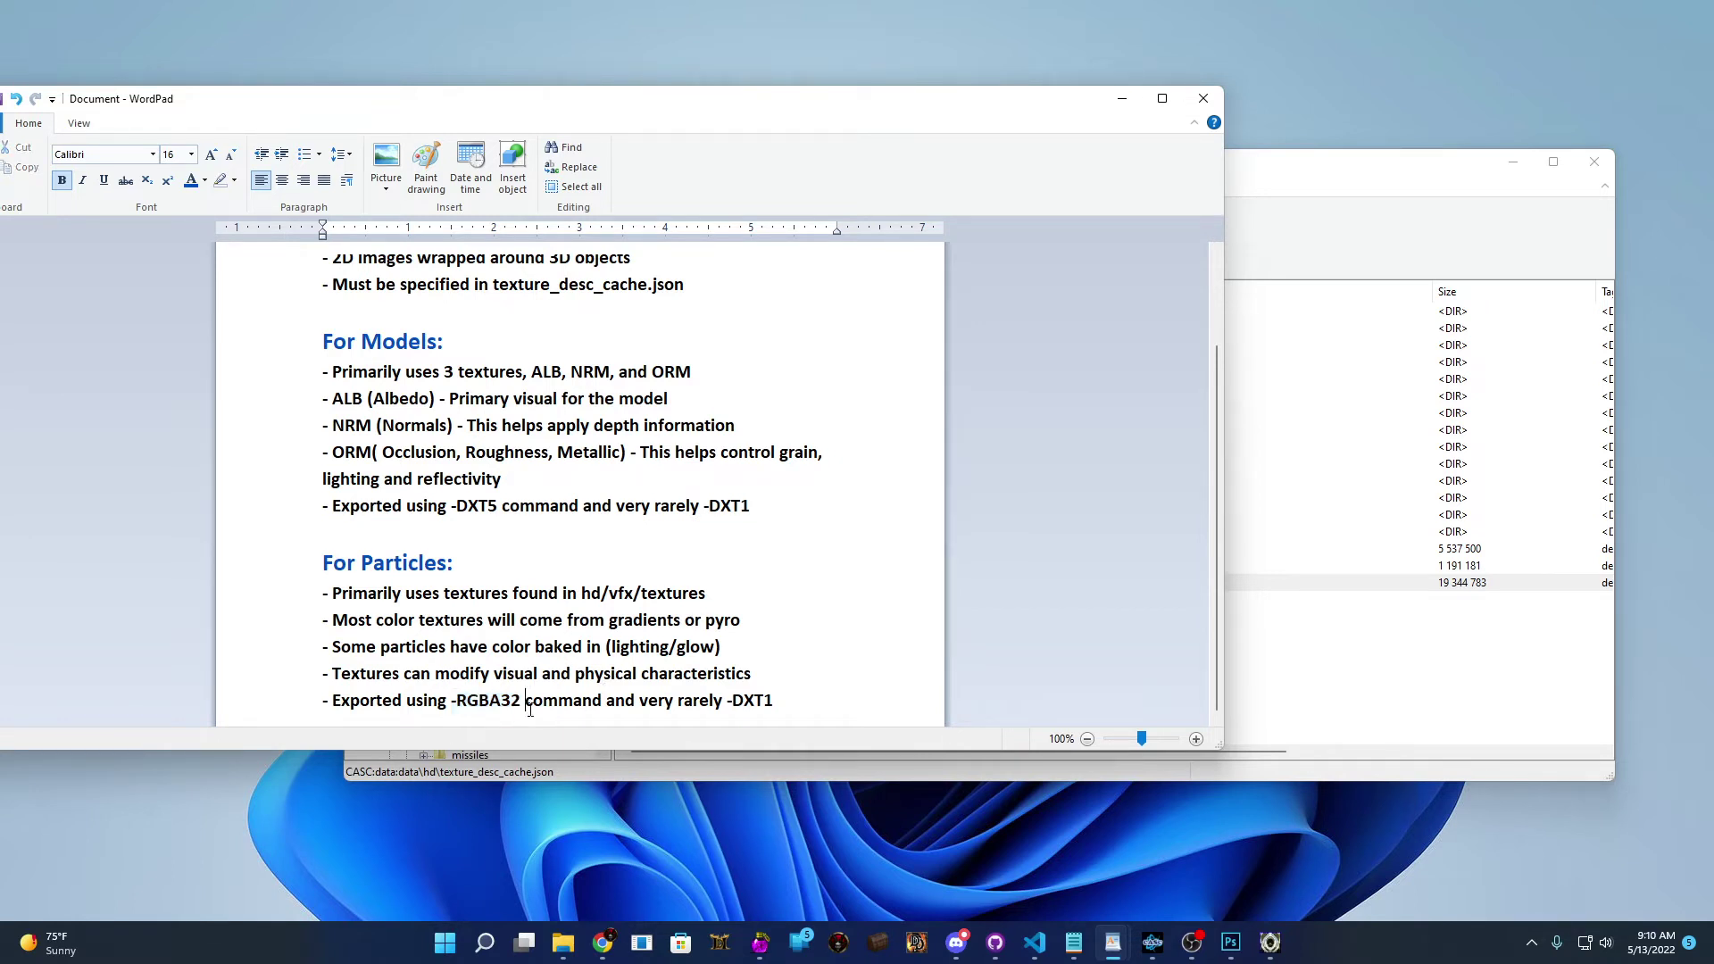
left_click_drag(773, 702, 738, 708)
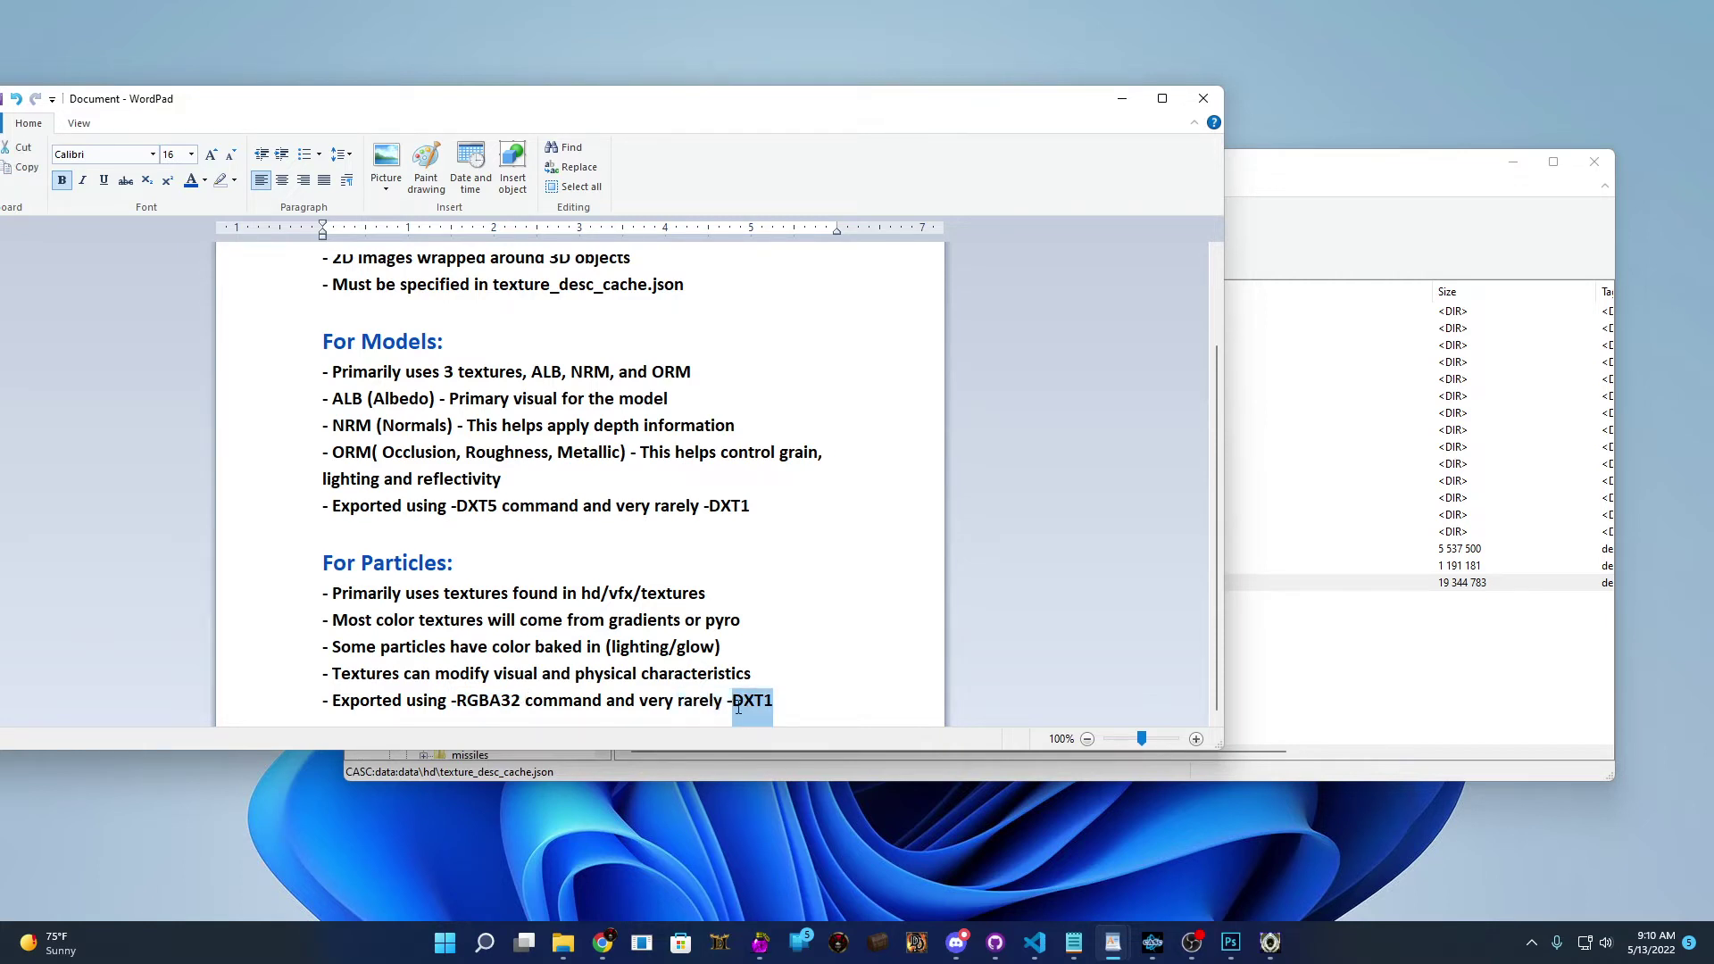
left_click(789, 707)
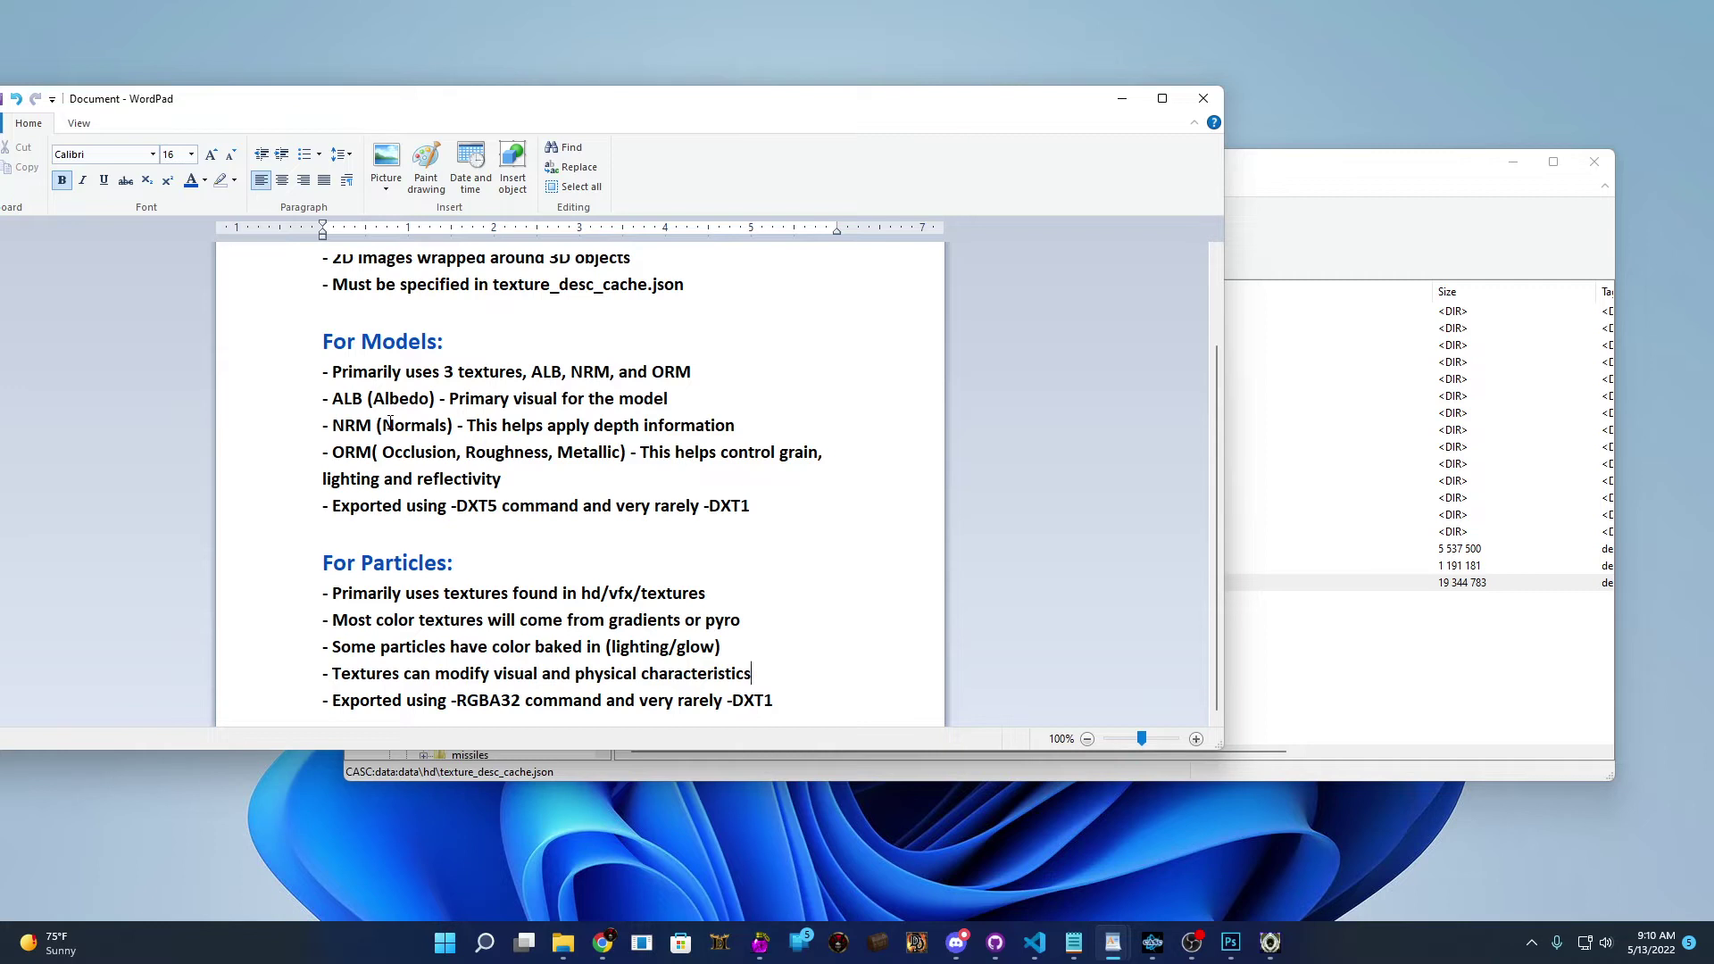
- Scroll the notes back to the top and bring up the D2R Modding Utilities page
left_click(659, 505)
scroll(663, 505, "up", 2)
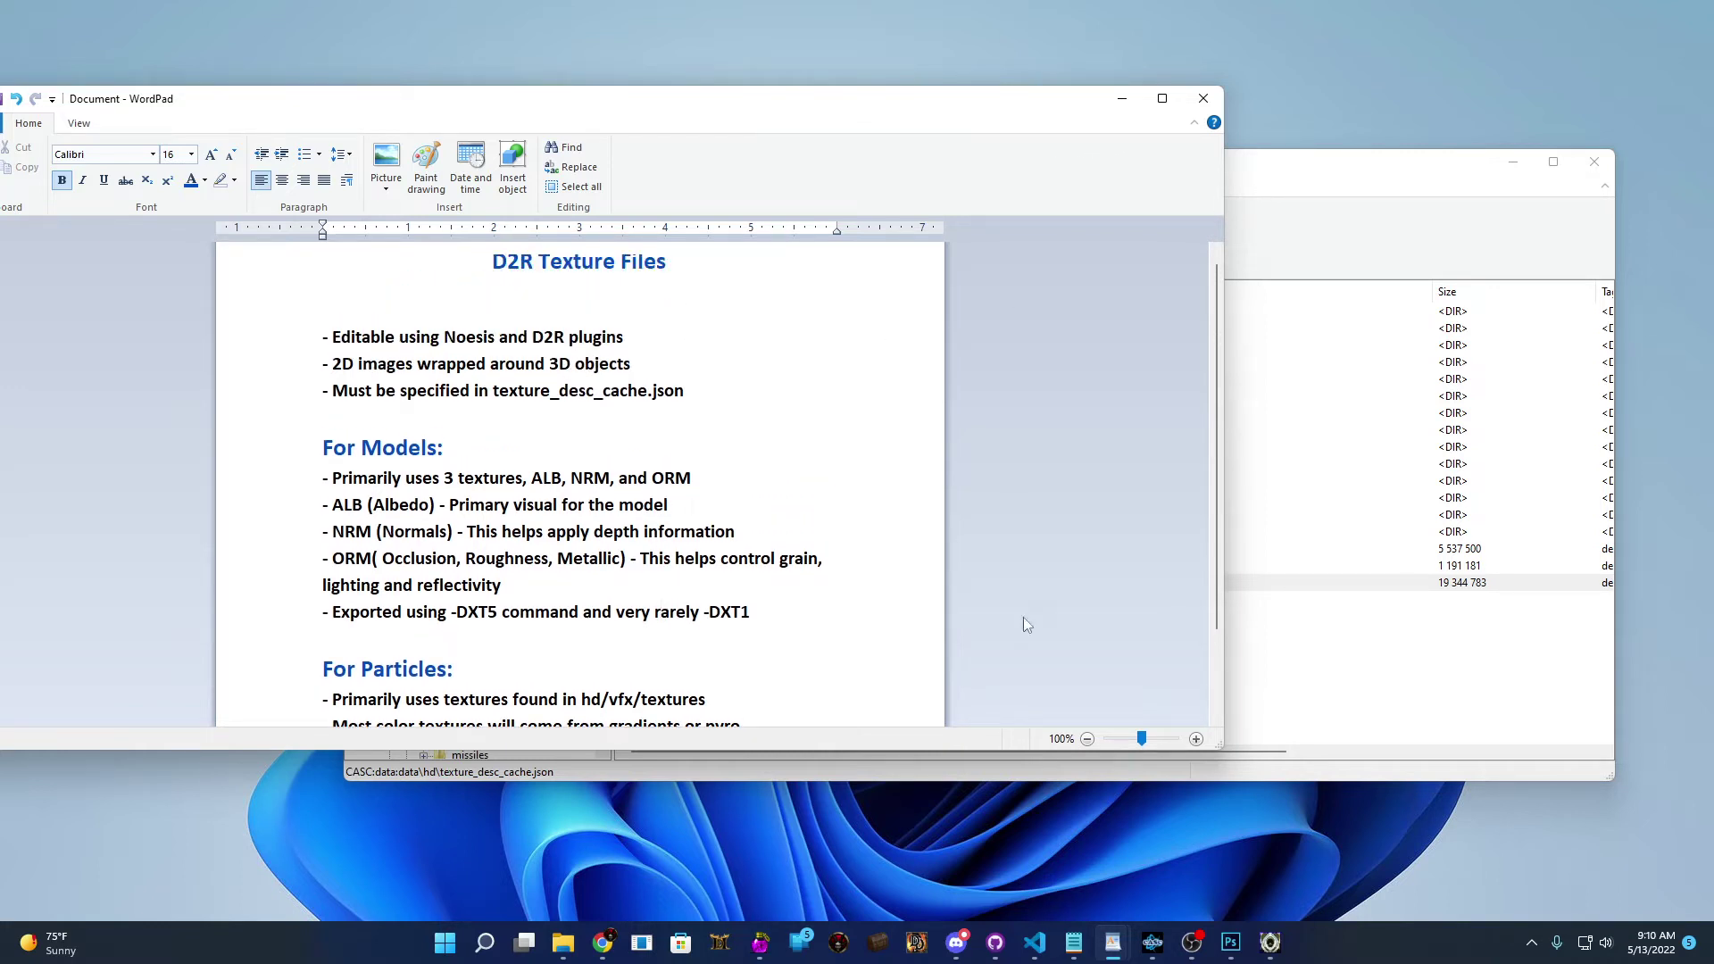
left_click(1271, 942)
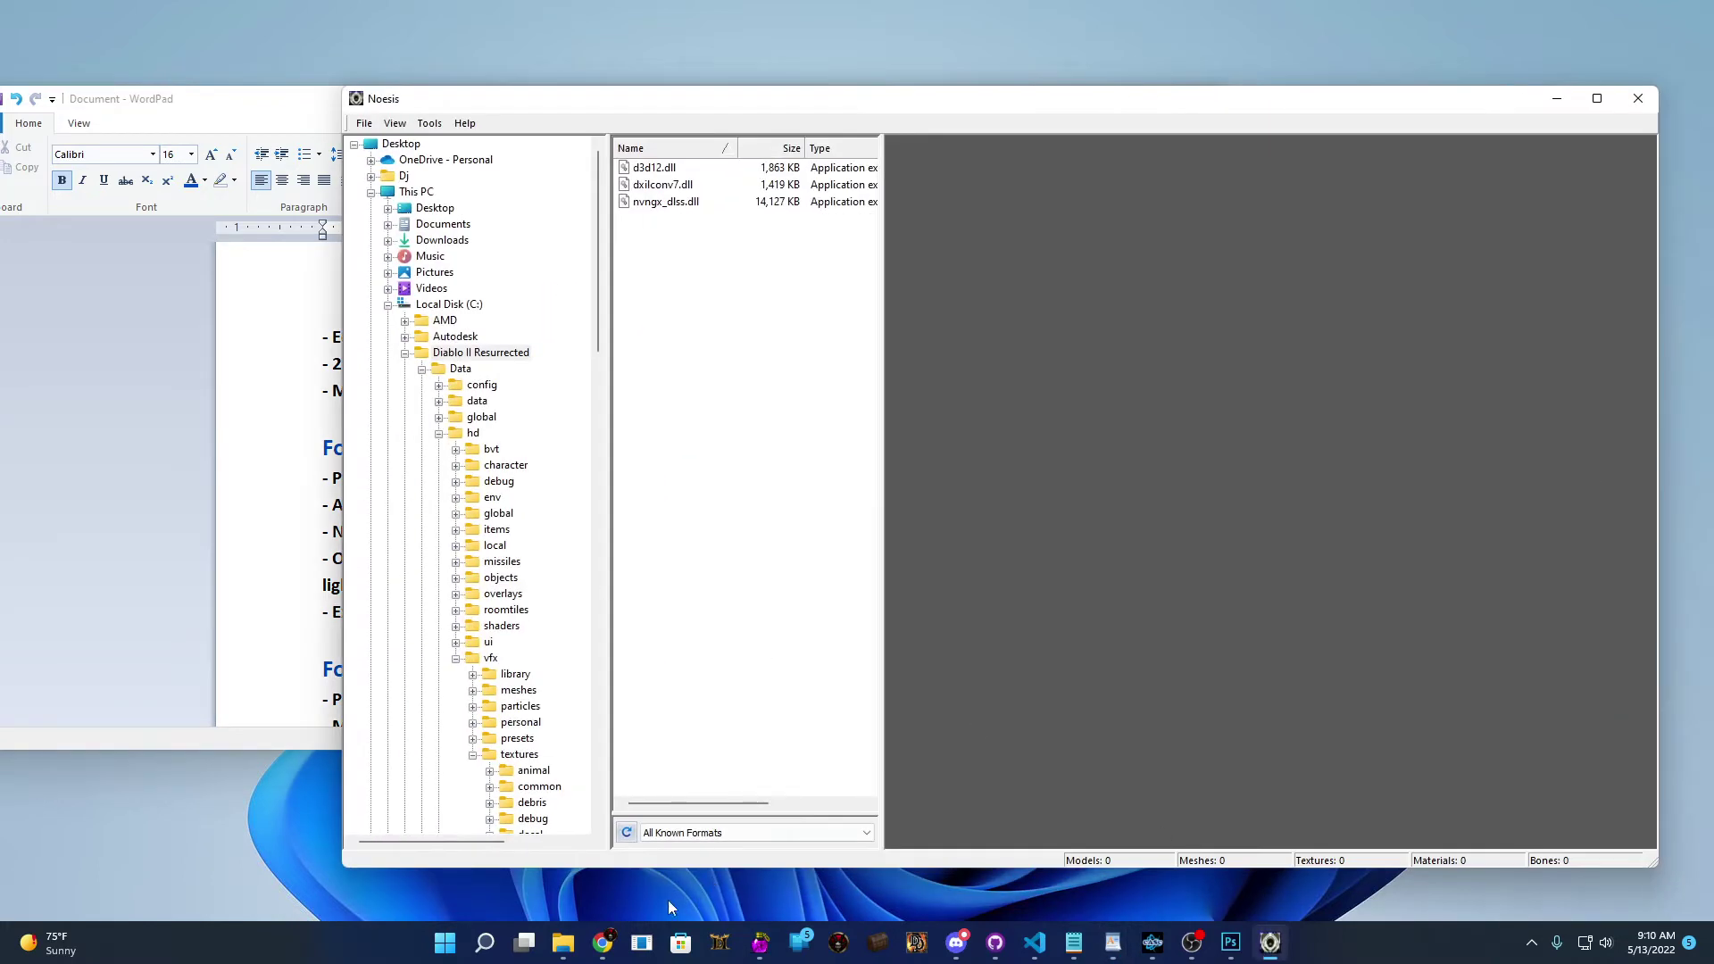
left_click(603, 942)
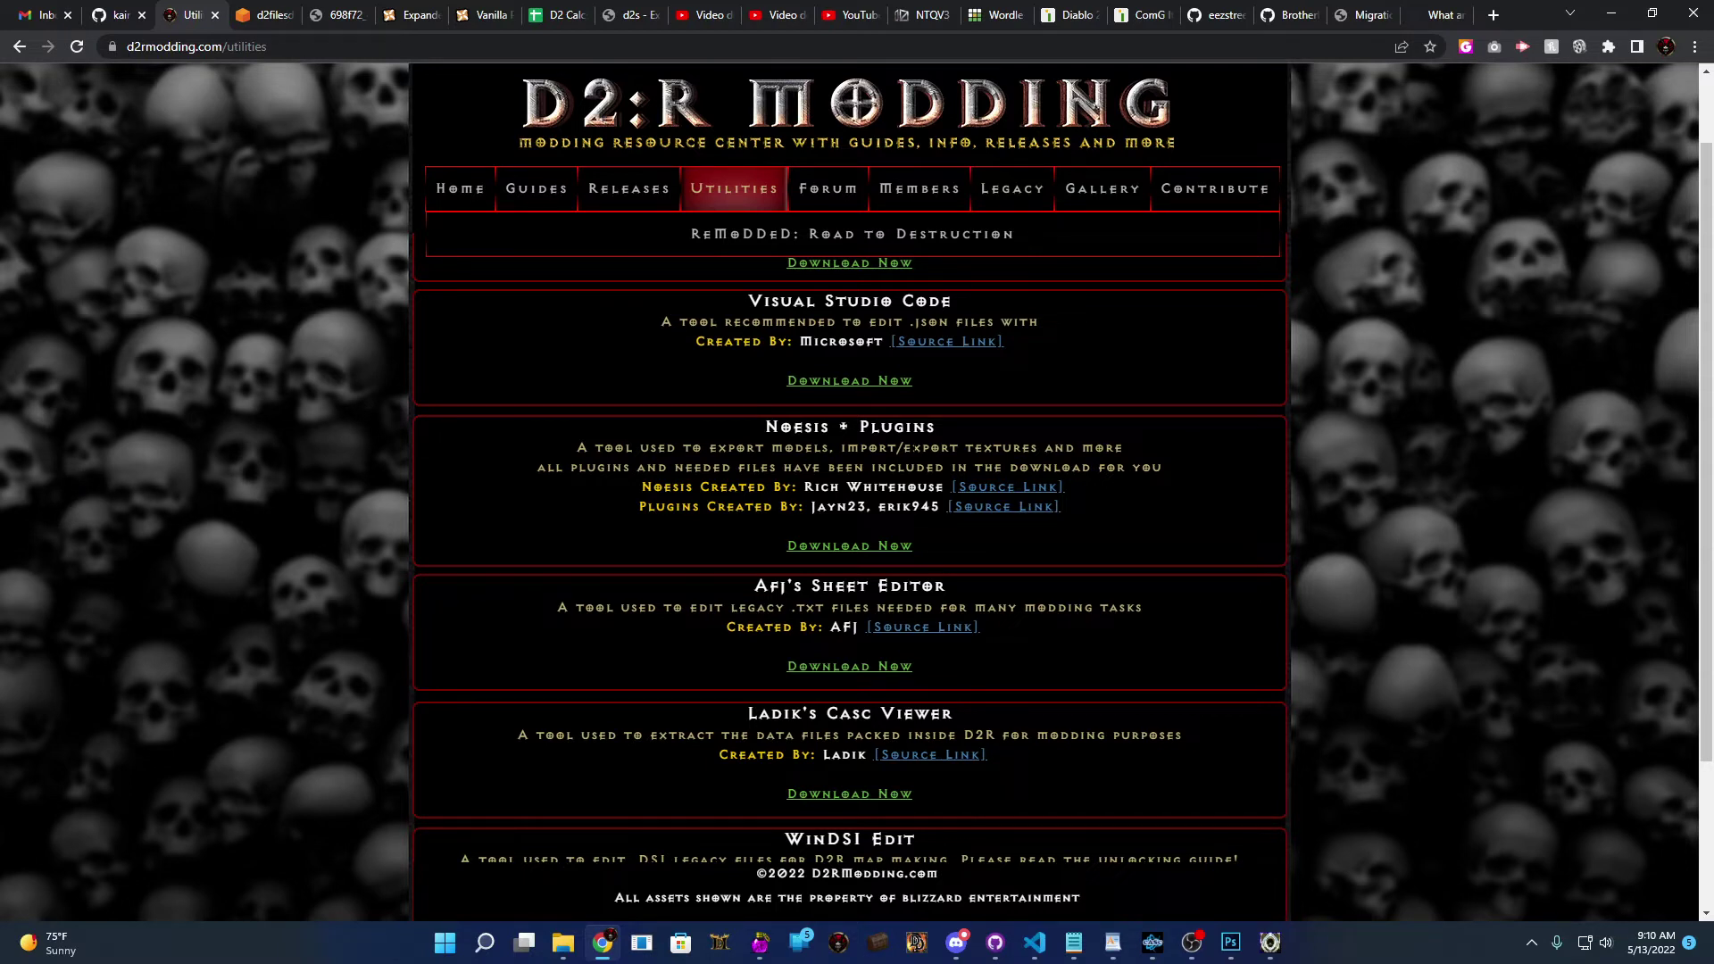
- Highlight the 'Noesis + Plugins' download entry, then minimize Chrome to reveal Noesis
left_click_drag(938, 431, 763, 431)
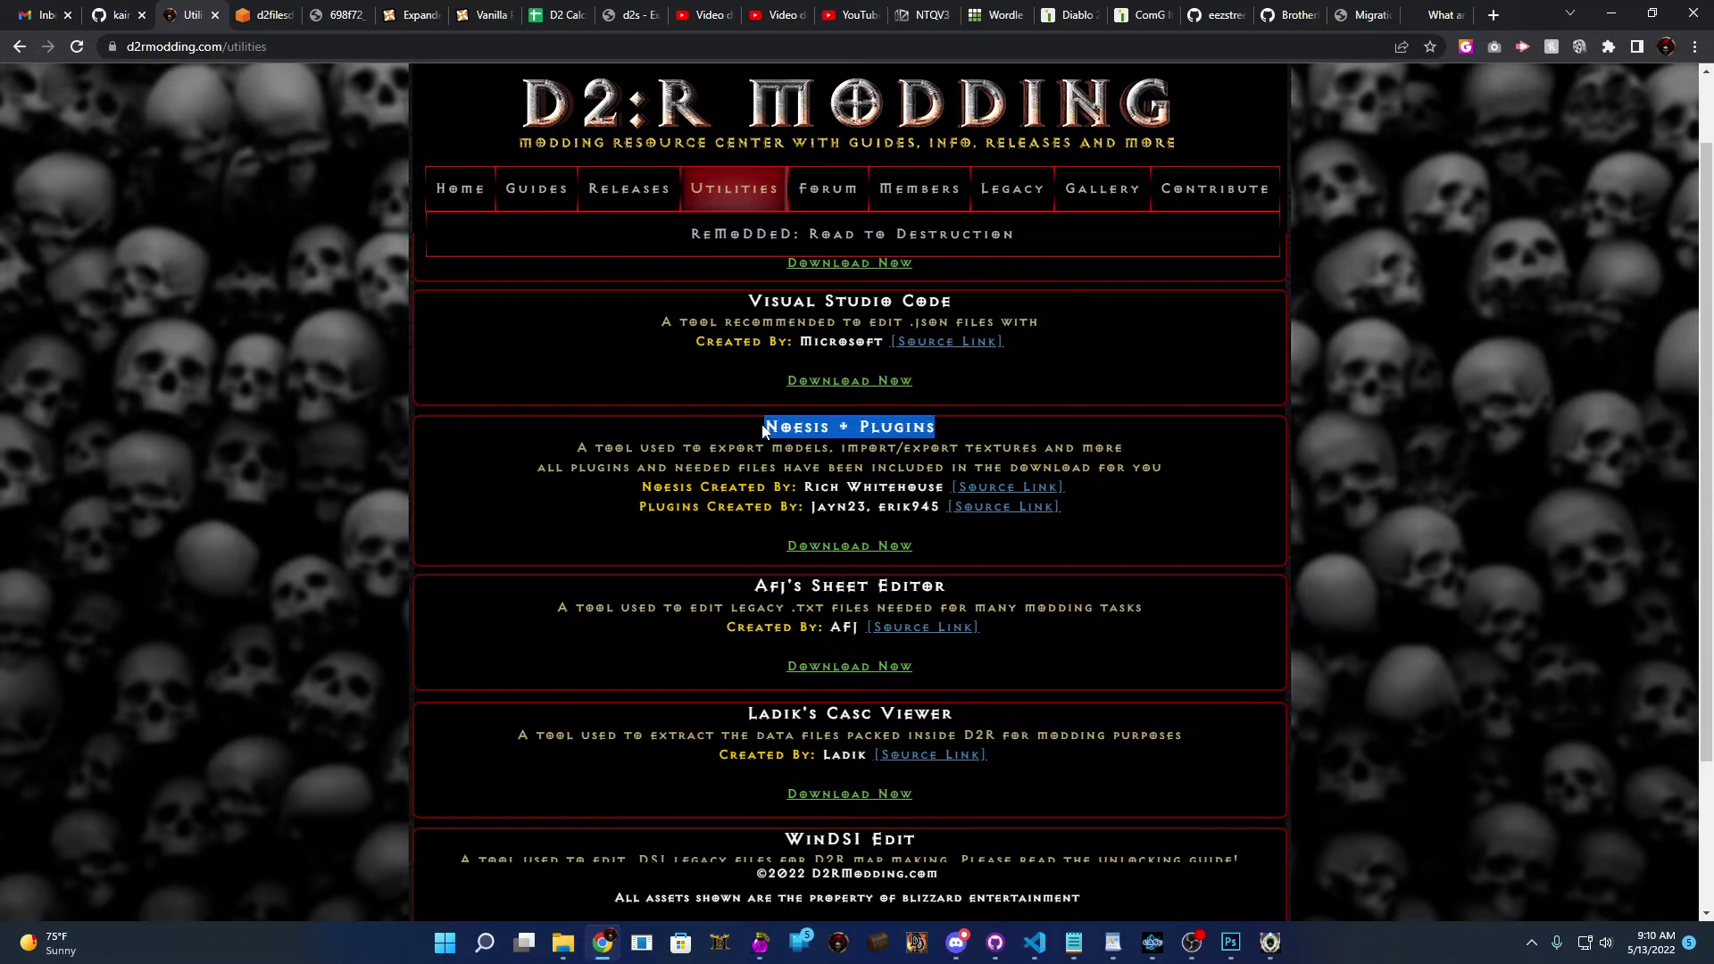
left_click(971, 438)
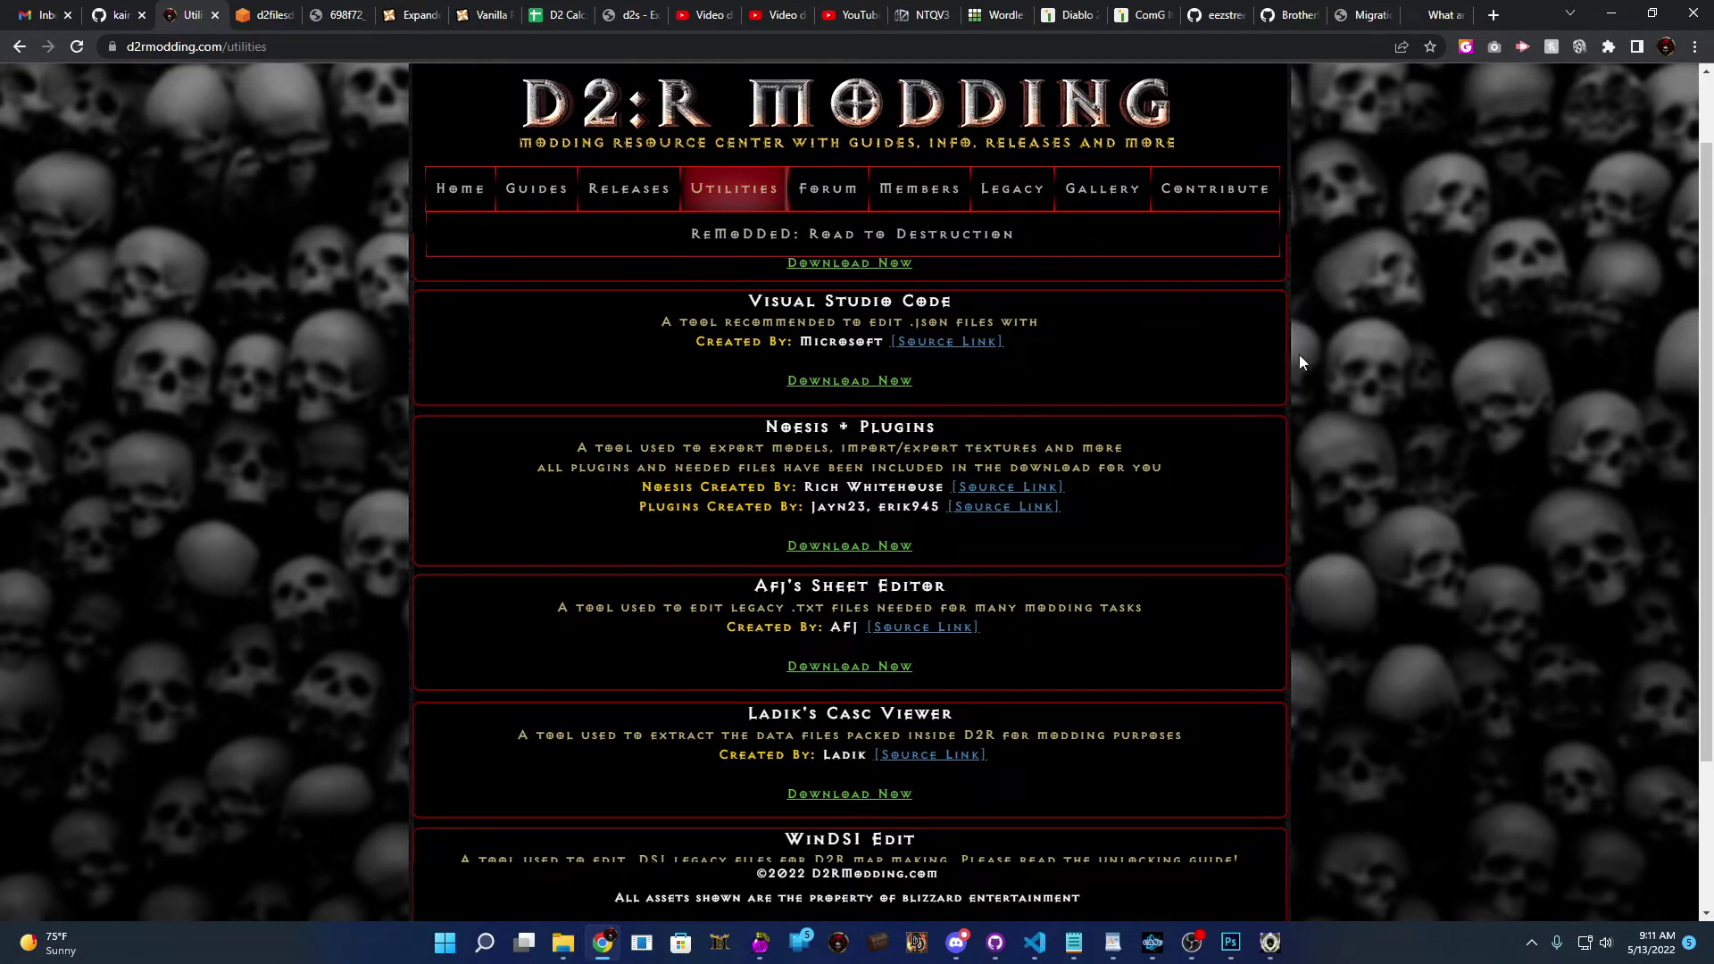
left_click(1611, 14)
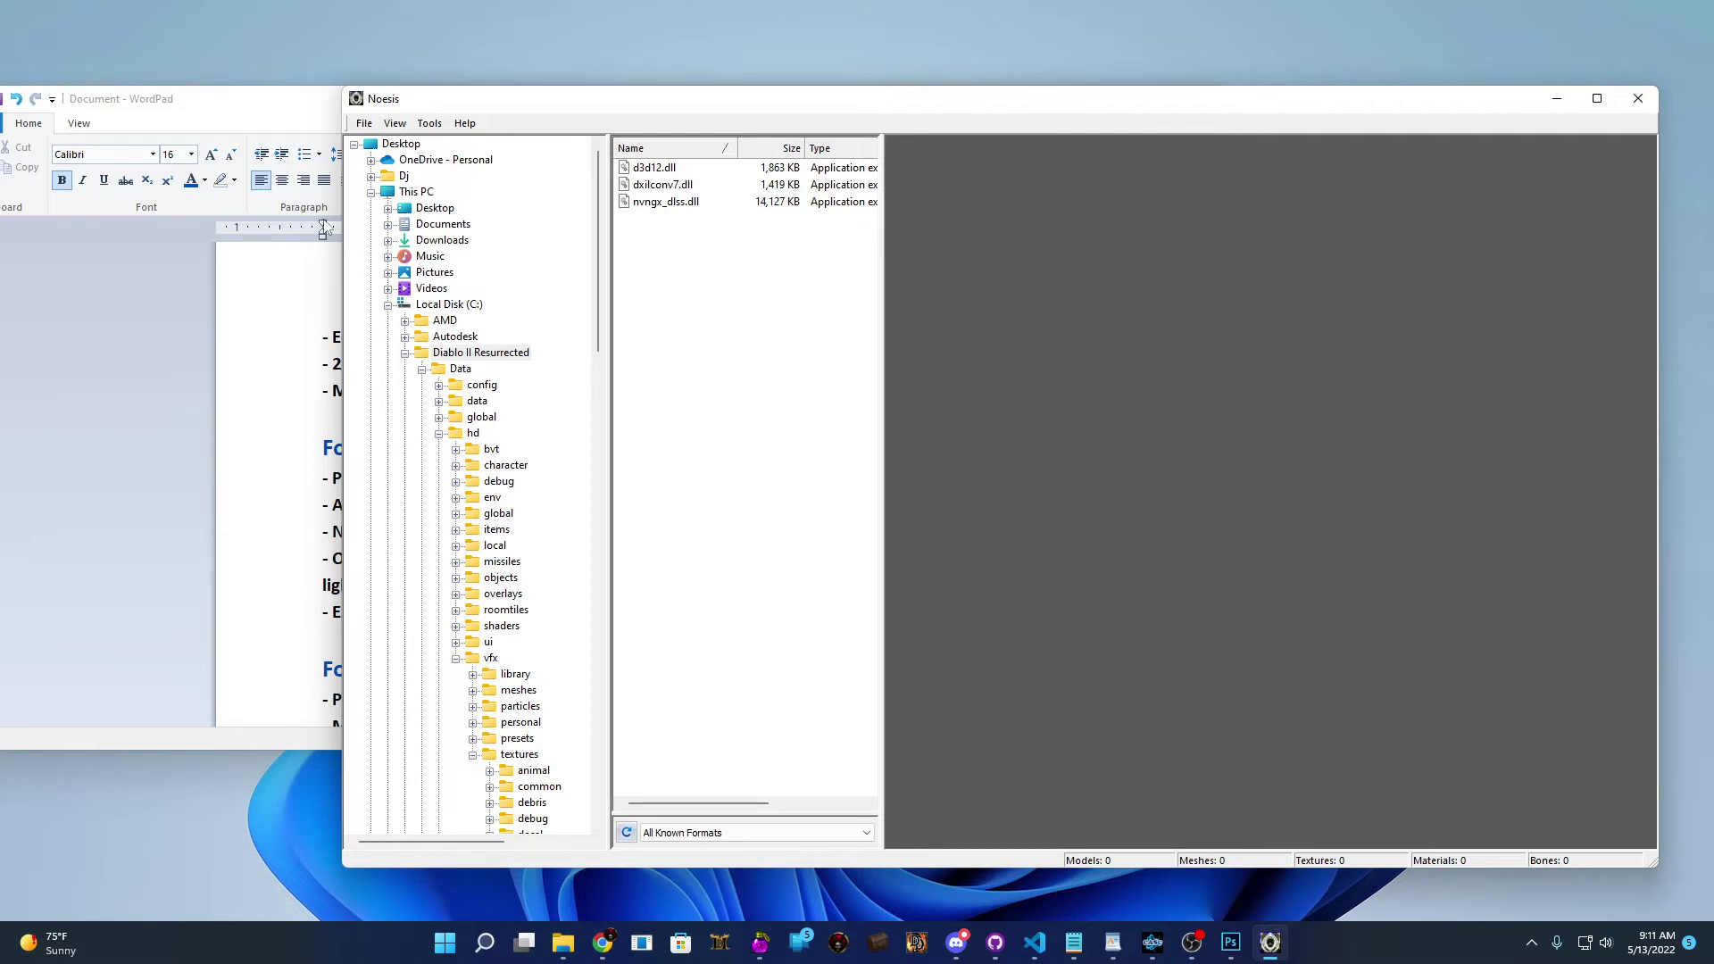
- Expand Diablo II Resurrected > hd > character > npc in Noesis's folder tree
left_click(486, 355)
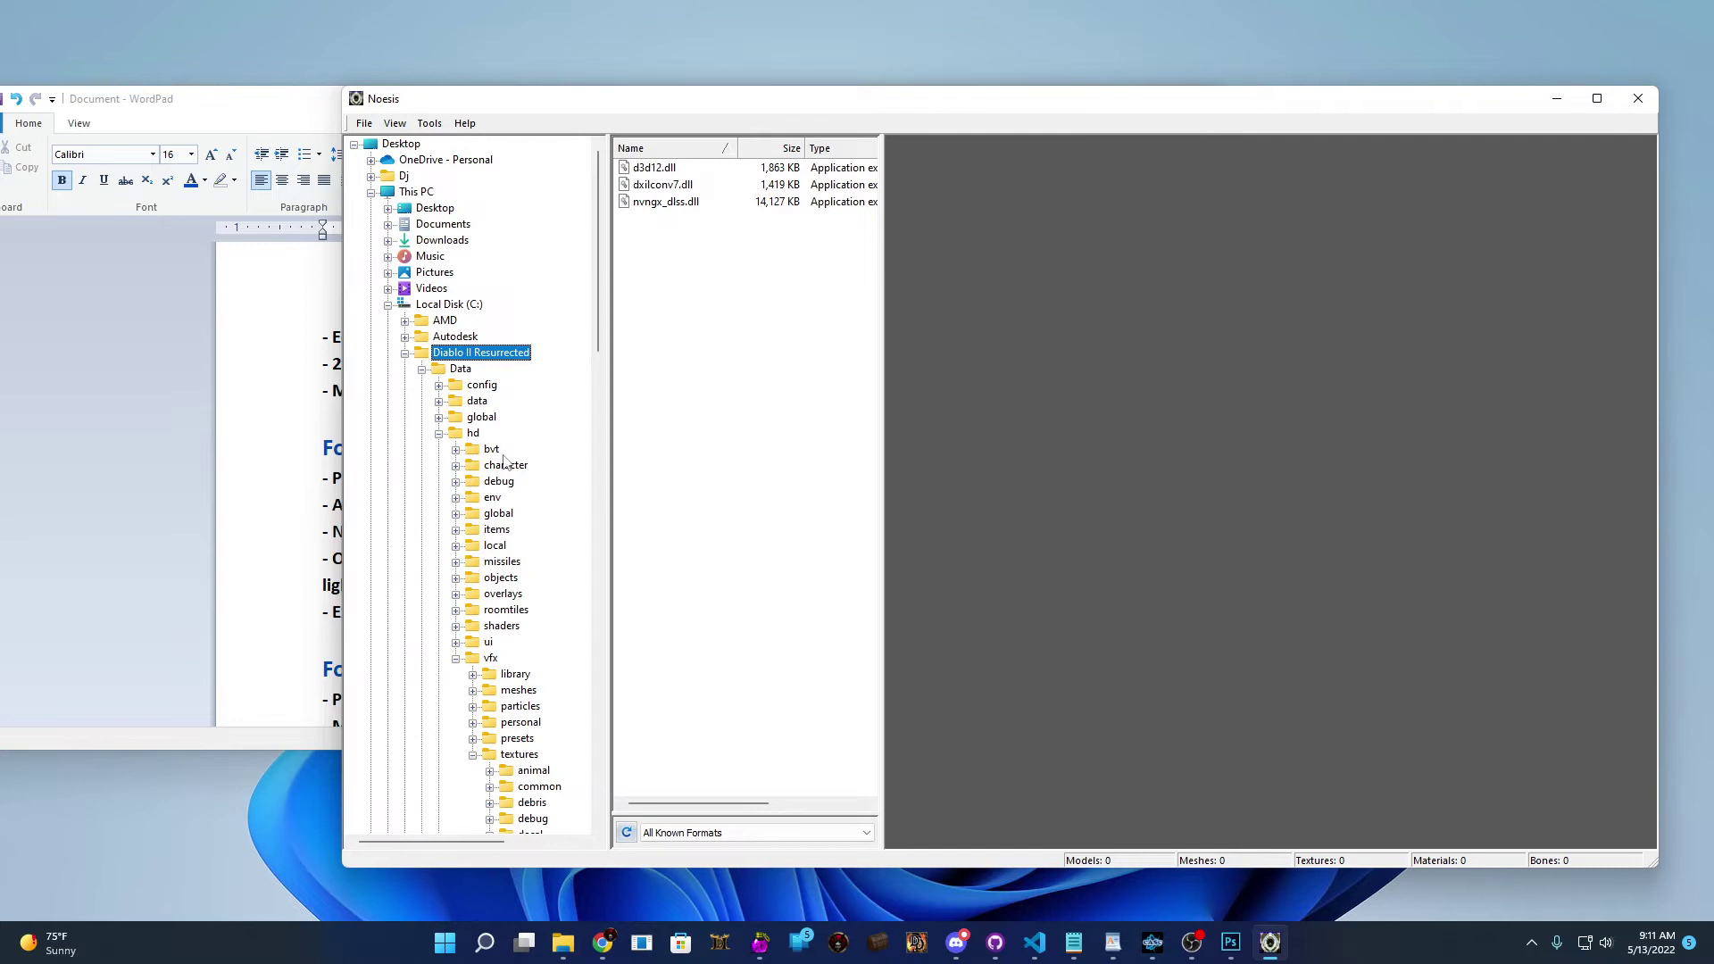
left_click(473, 434)
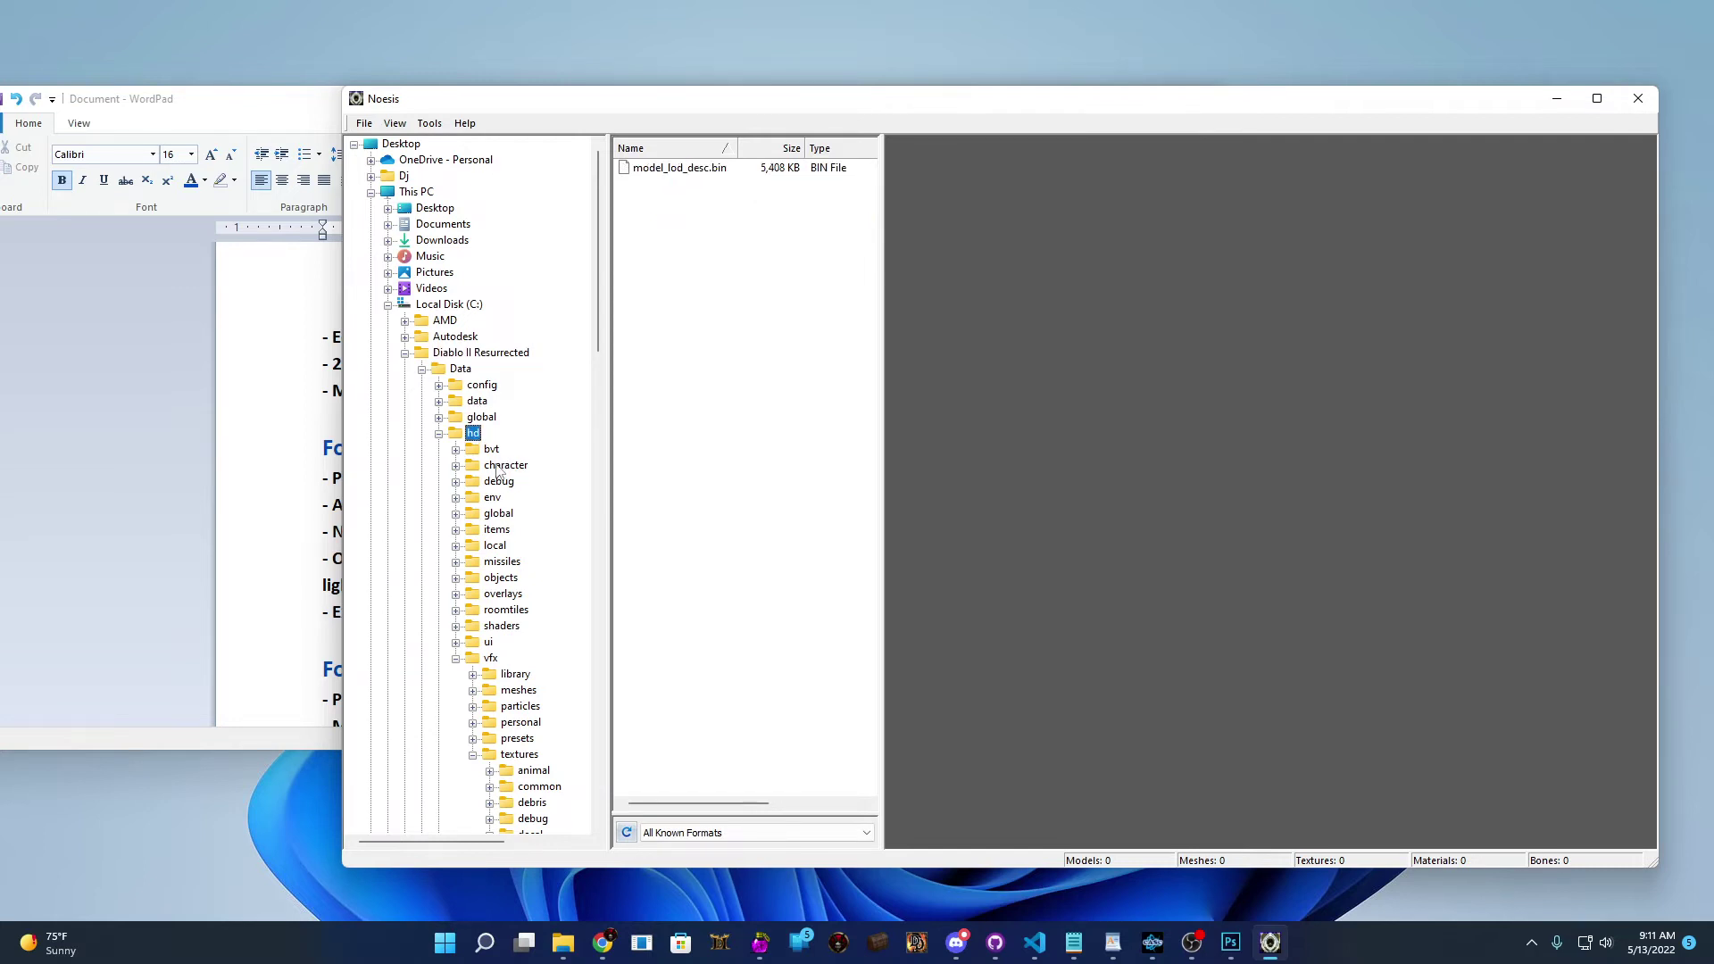
left_click(503, 466)
left_click(456, 466)
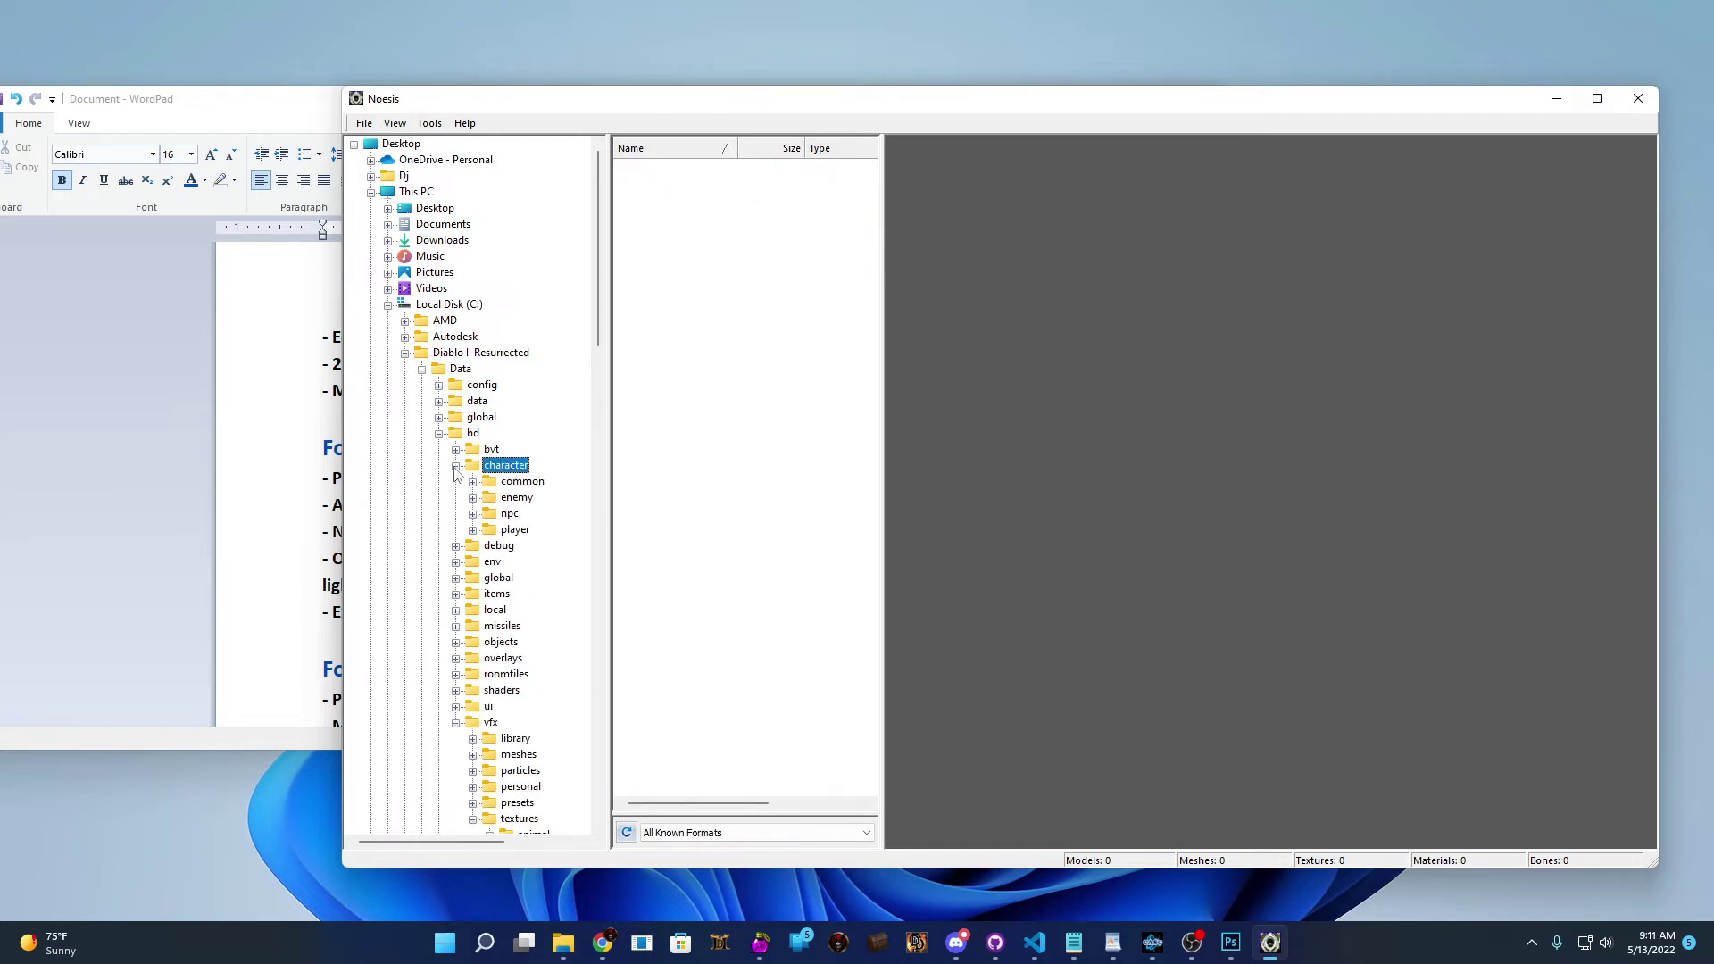
left_click(473, 515)
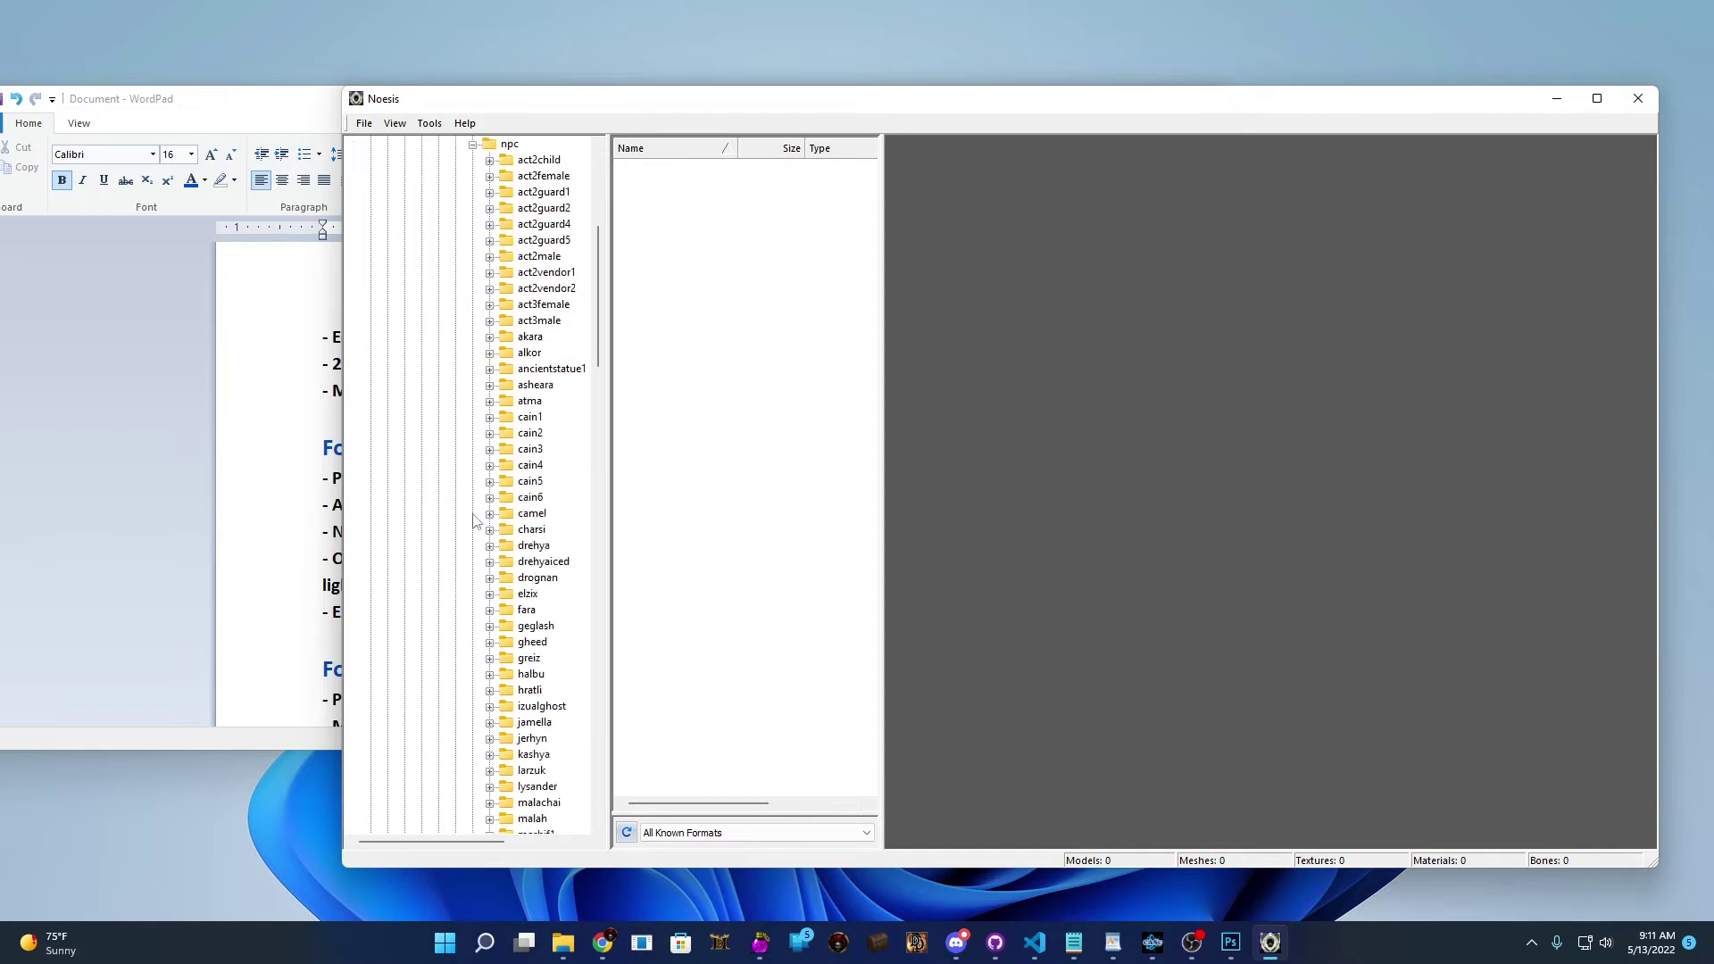
- Load Akara's torso_lod0.model and rotate the preview, ending on a front view
left_click(534, 343)
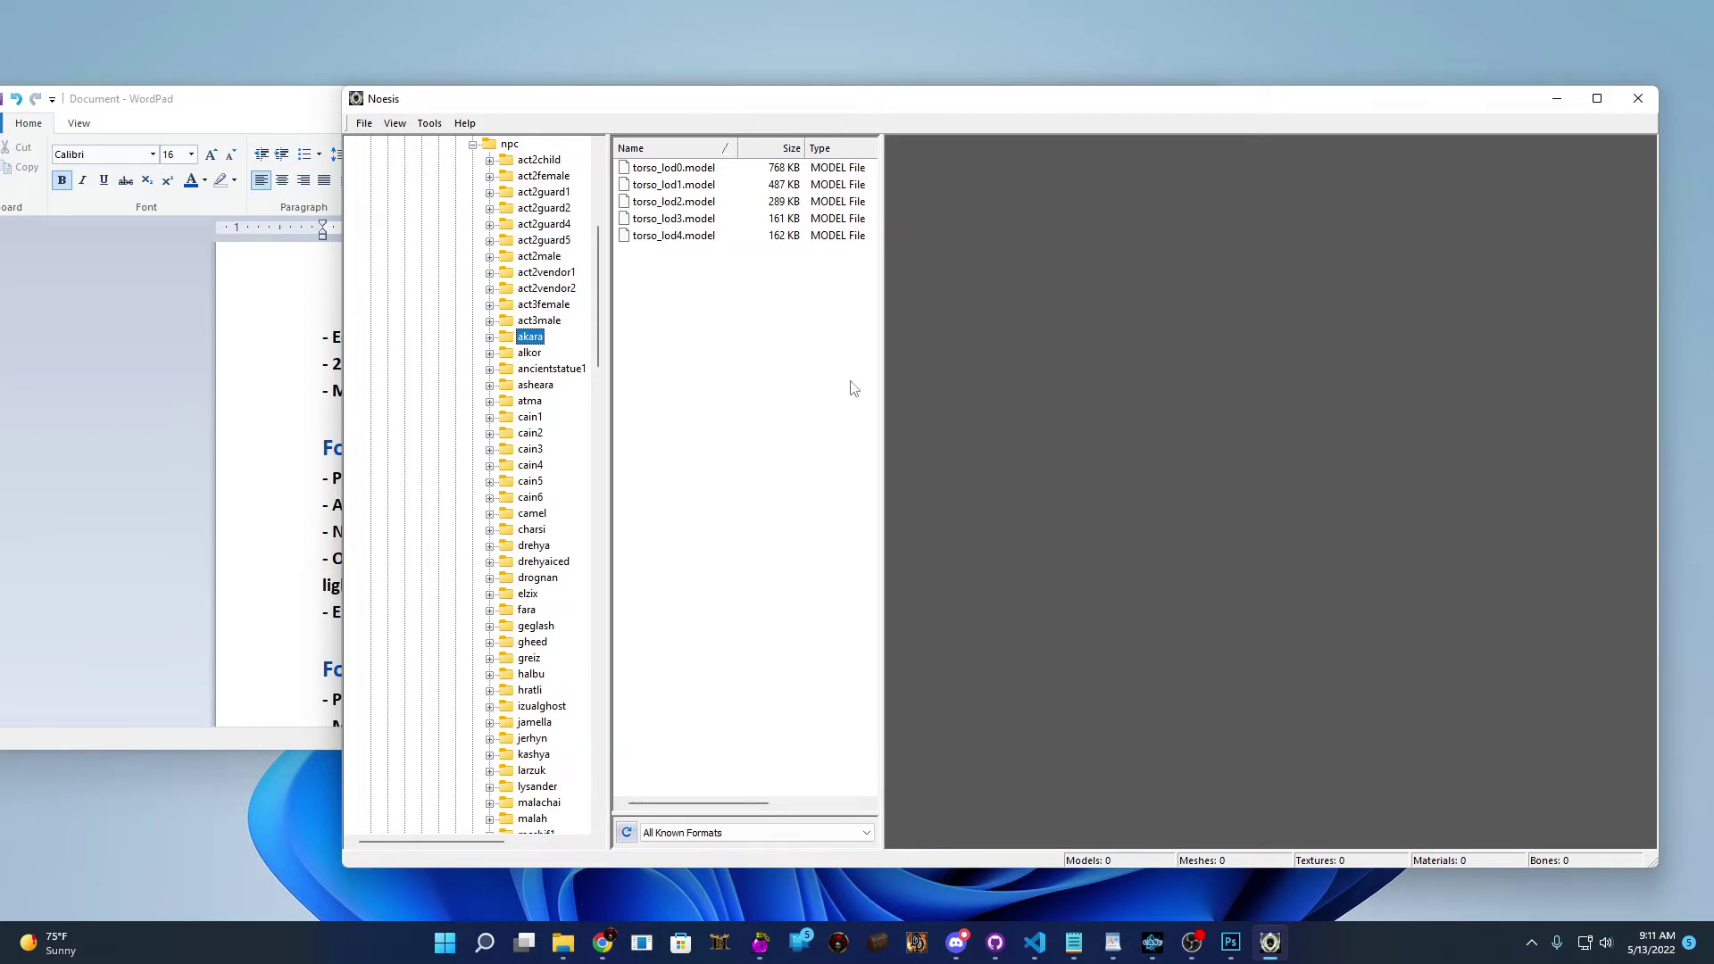
left_click(684, 168)
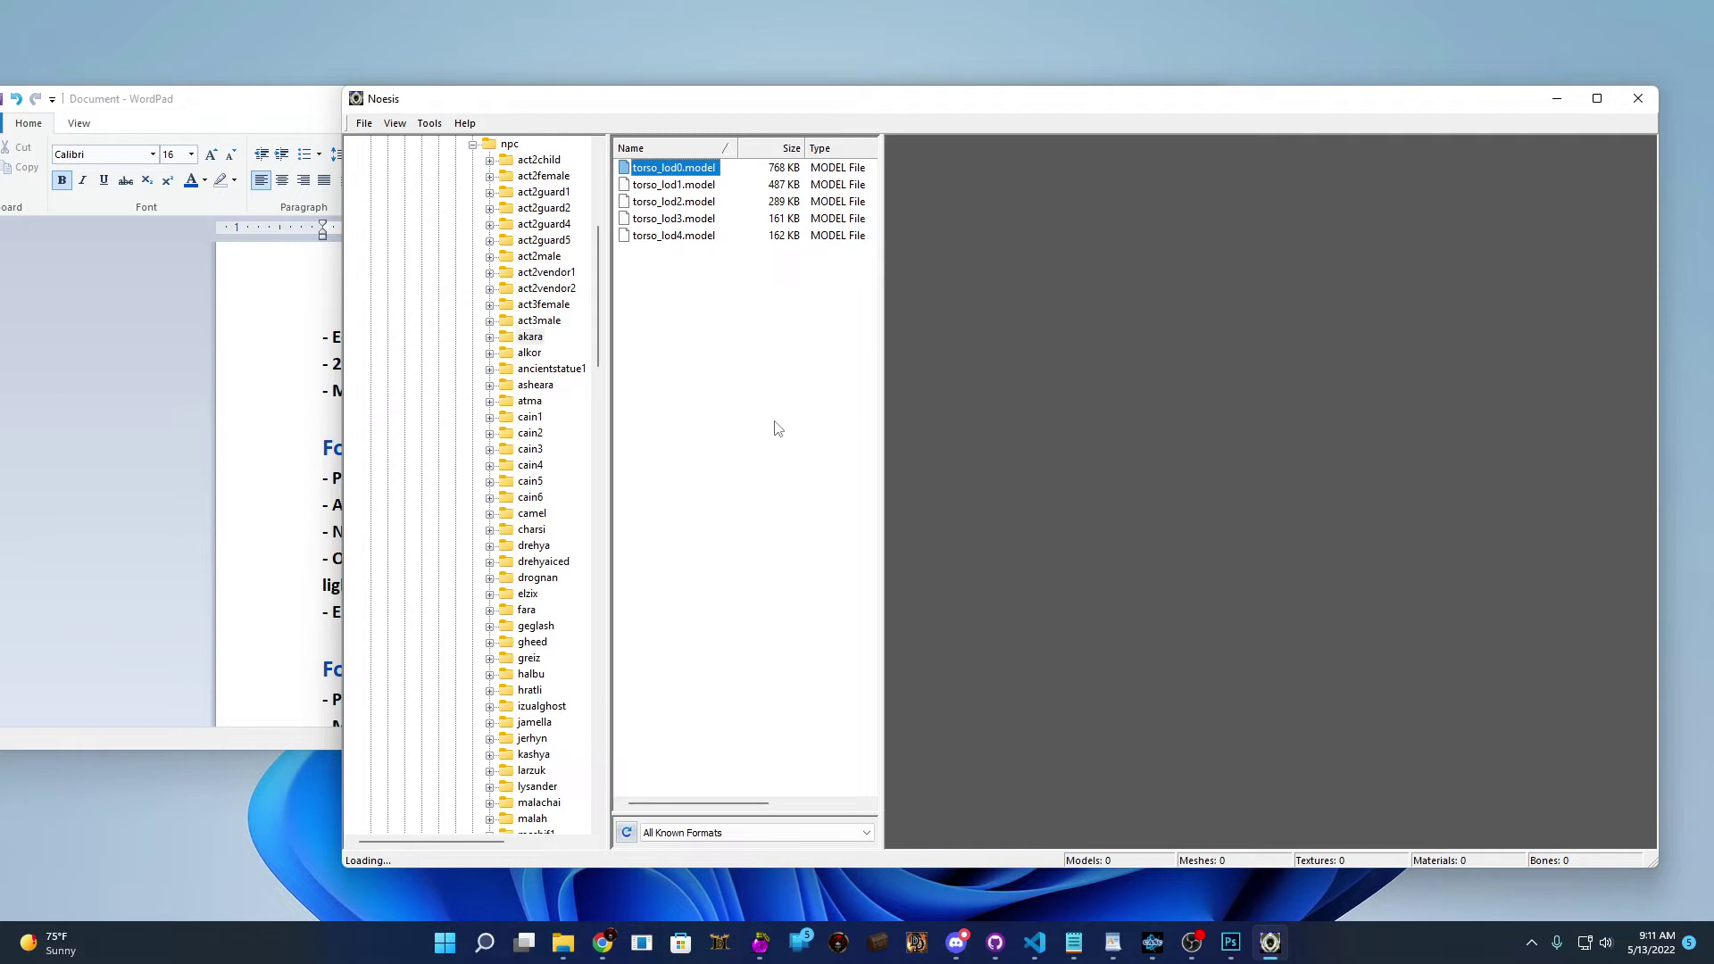
left_click_drag(1097, 457, 1240, 521)
left_click_drag(1144, 398, 1368, 612)
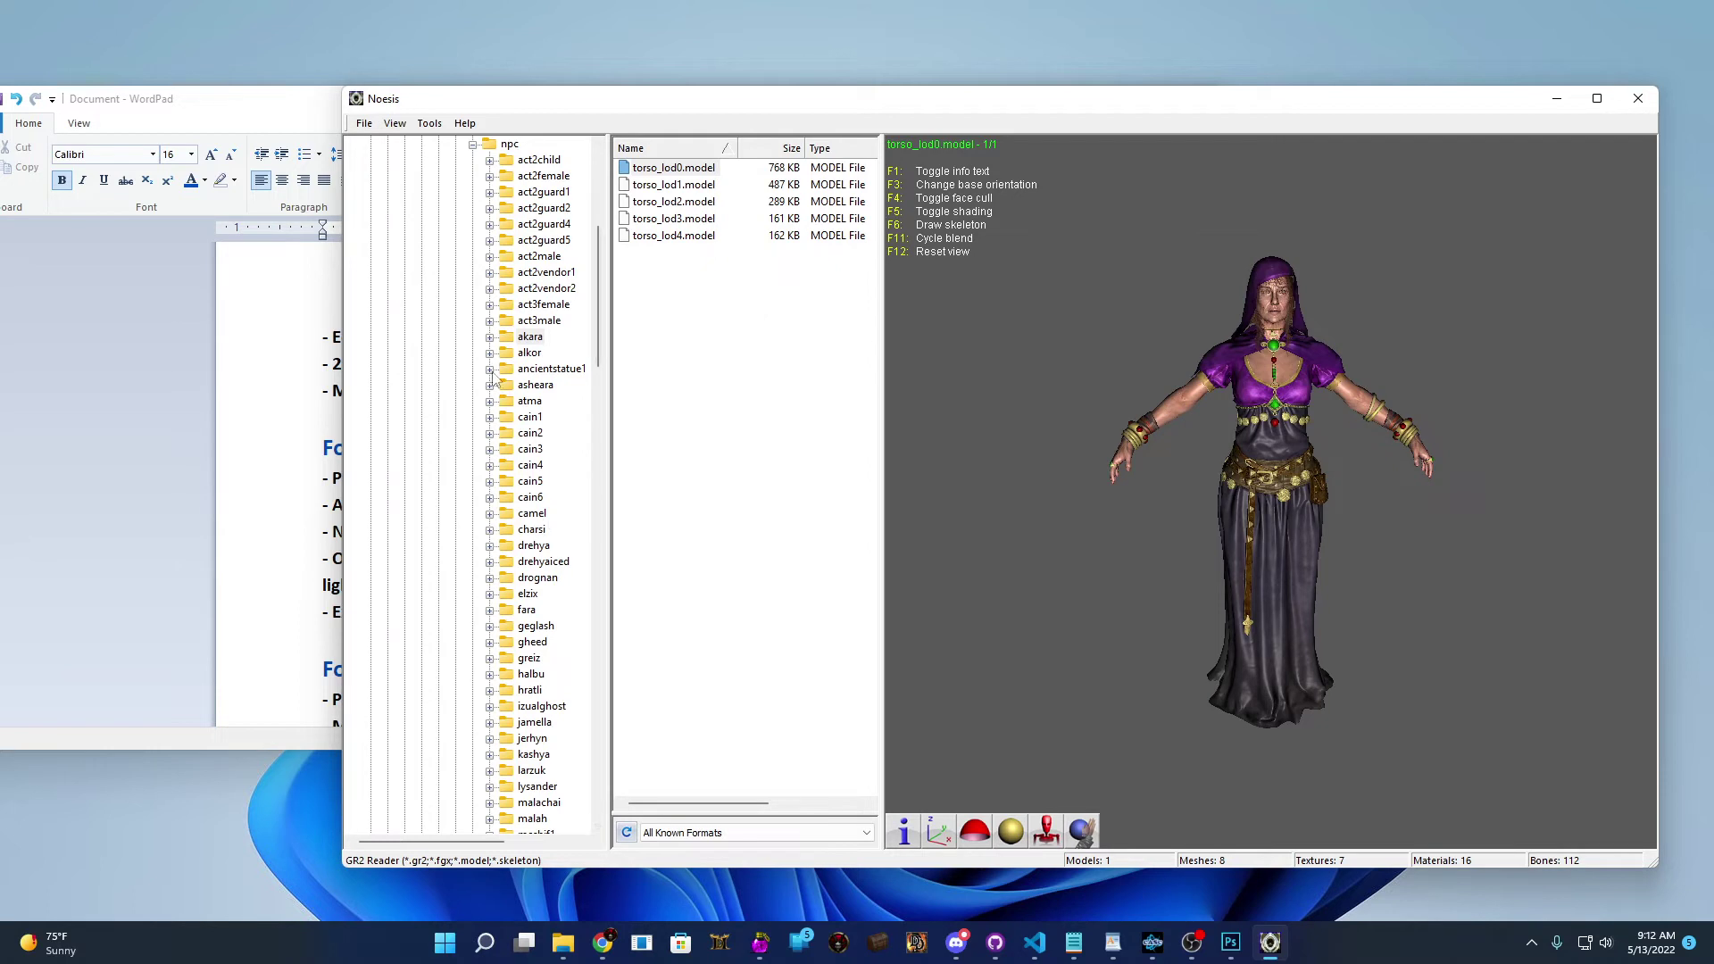
- Open Akara's textures folder and widen the name column to show full filenames
double_click(500, 340)
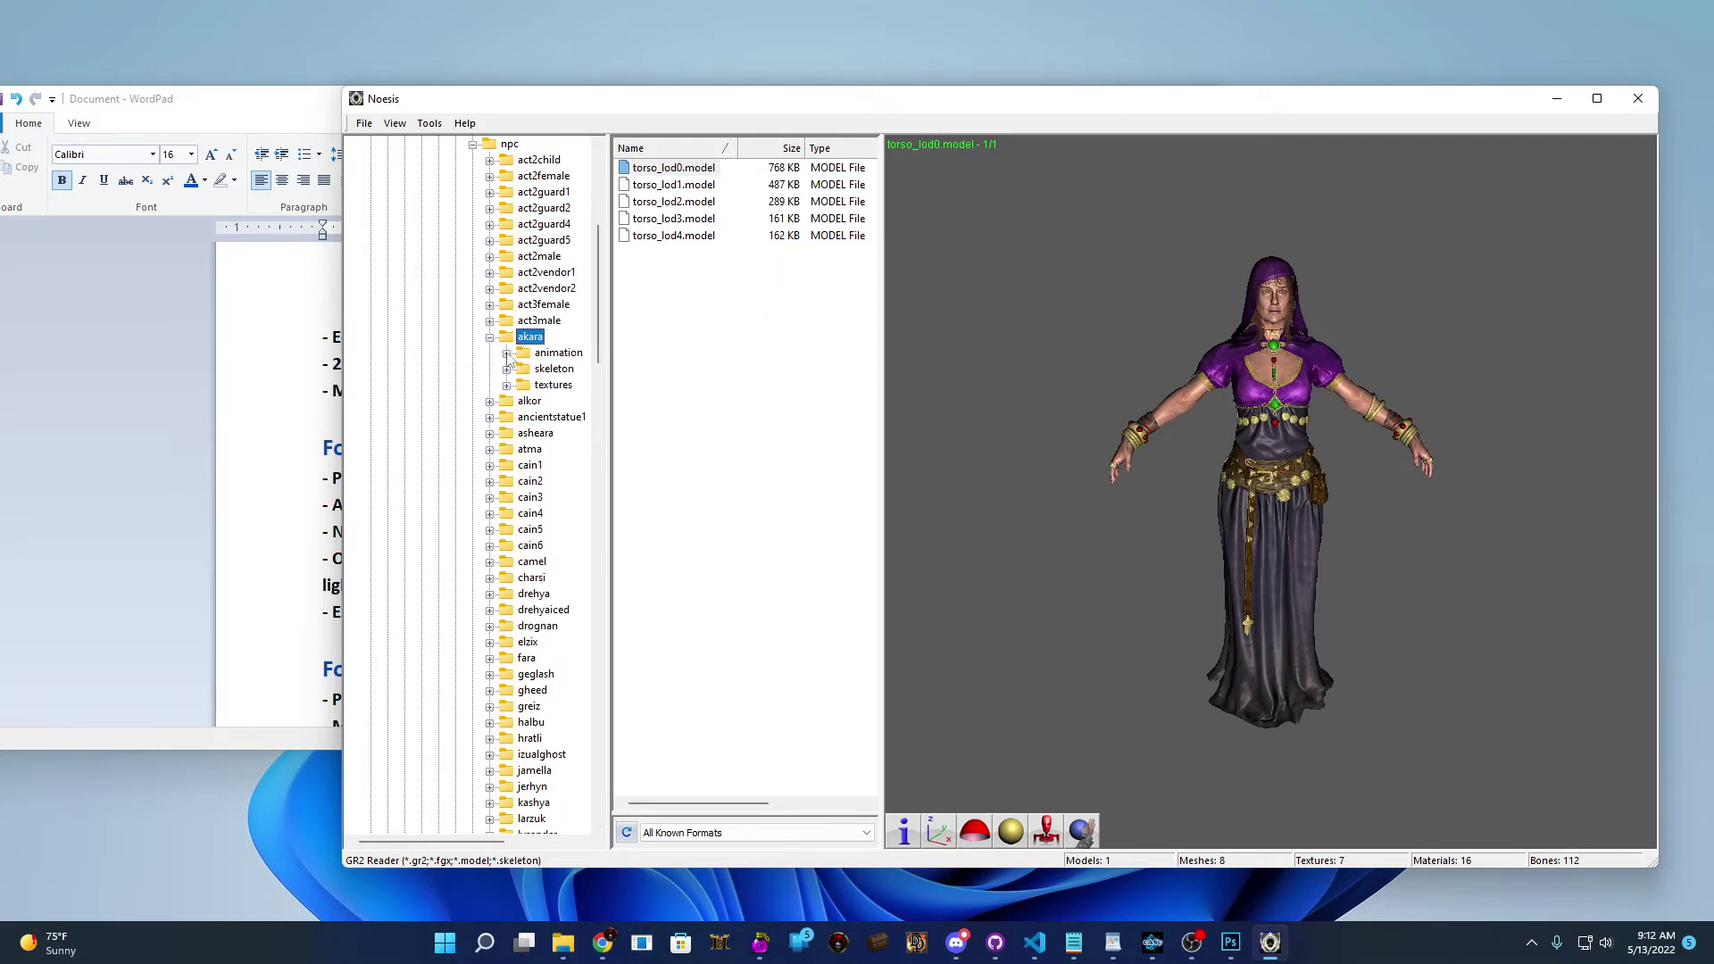
left_click(555, 387)
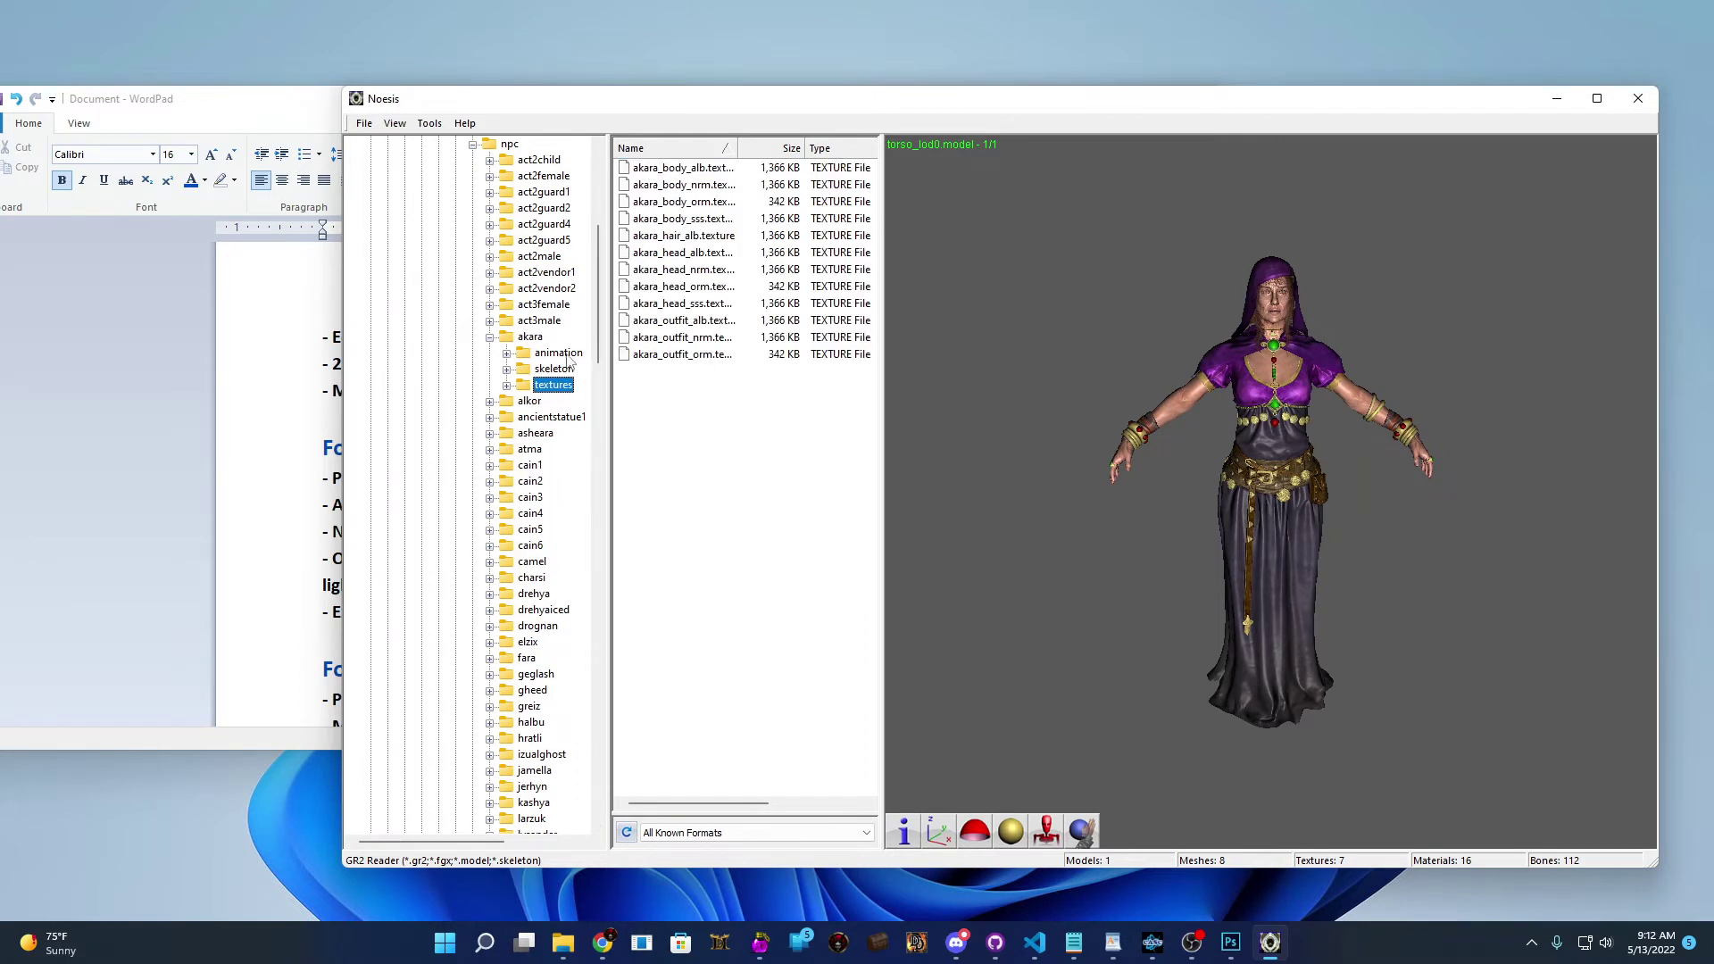
left_click_drag(738, 149, 812, 149)
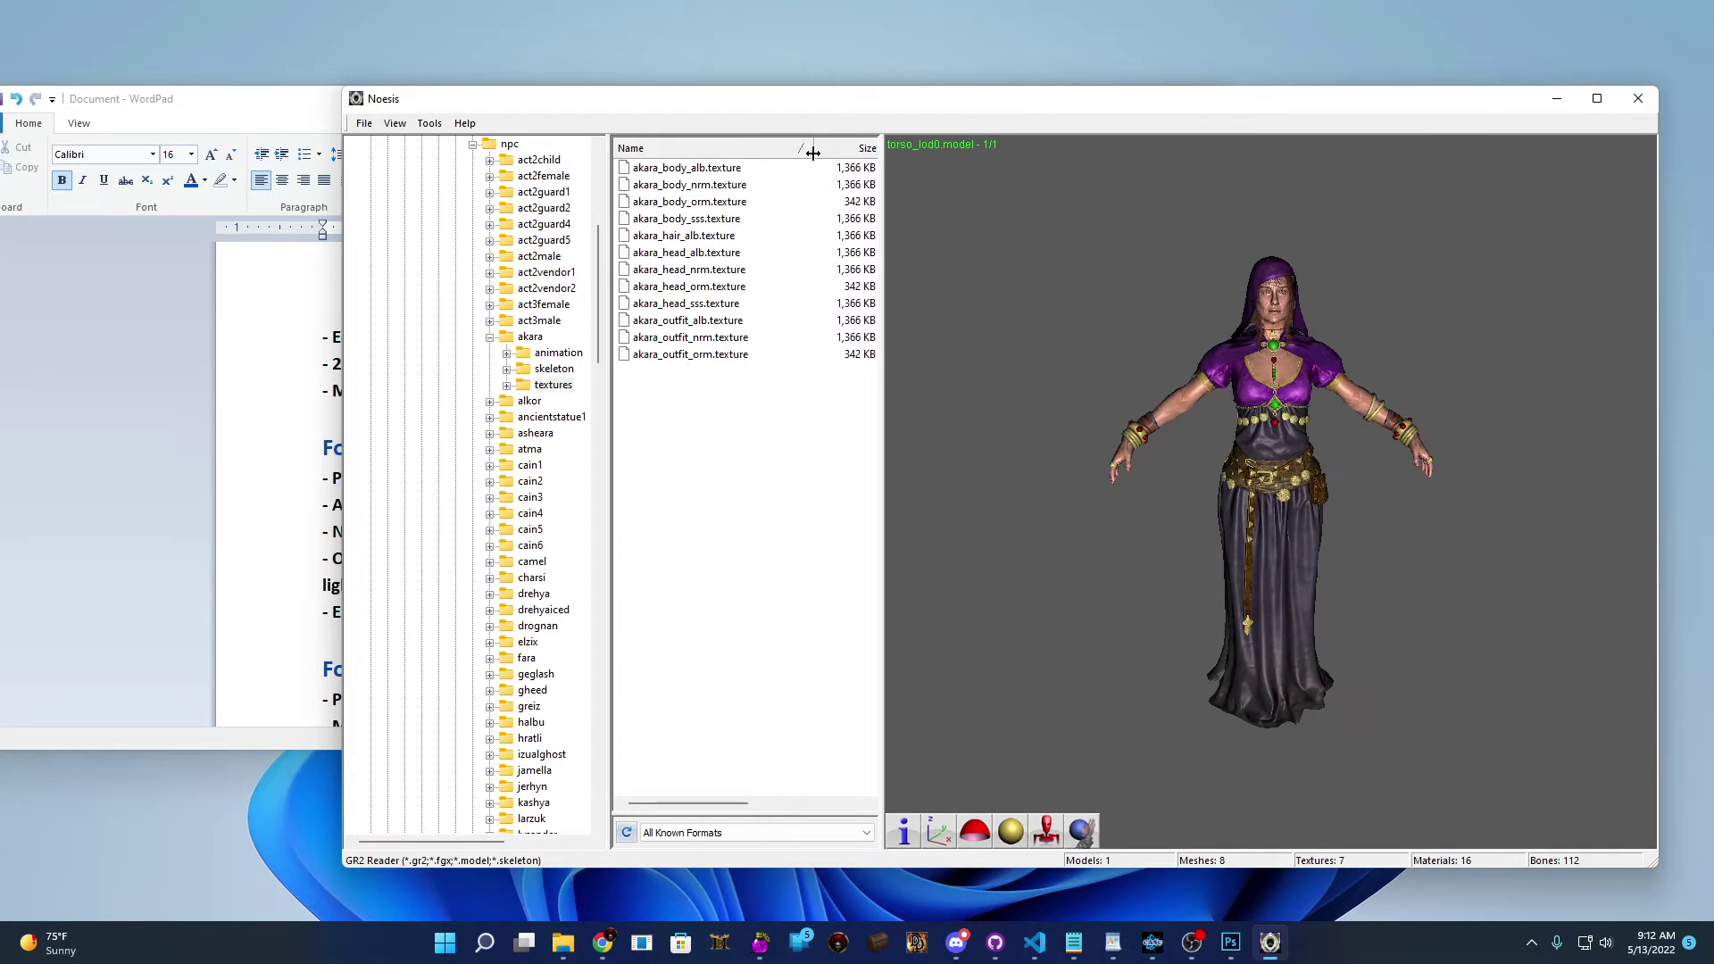
- Point out Akara's body, head, hair and outfit textures, then preview akara_outfit_alb
left_click(704, 169)
left_click(698, 287)
left_click(701, 339)
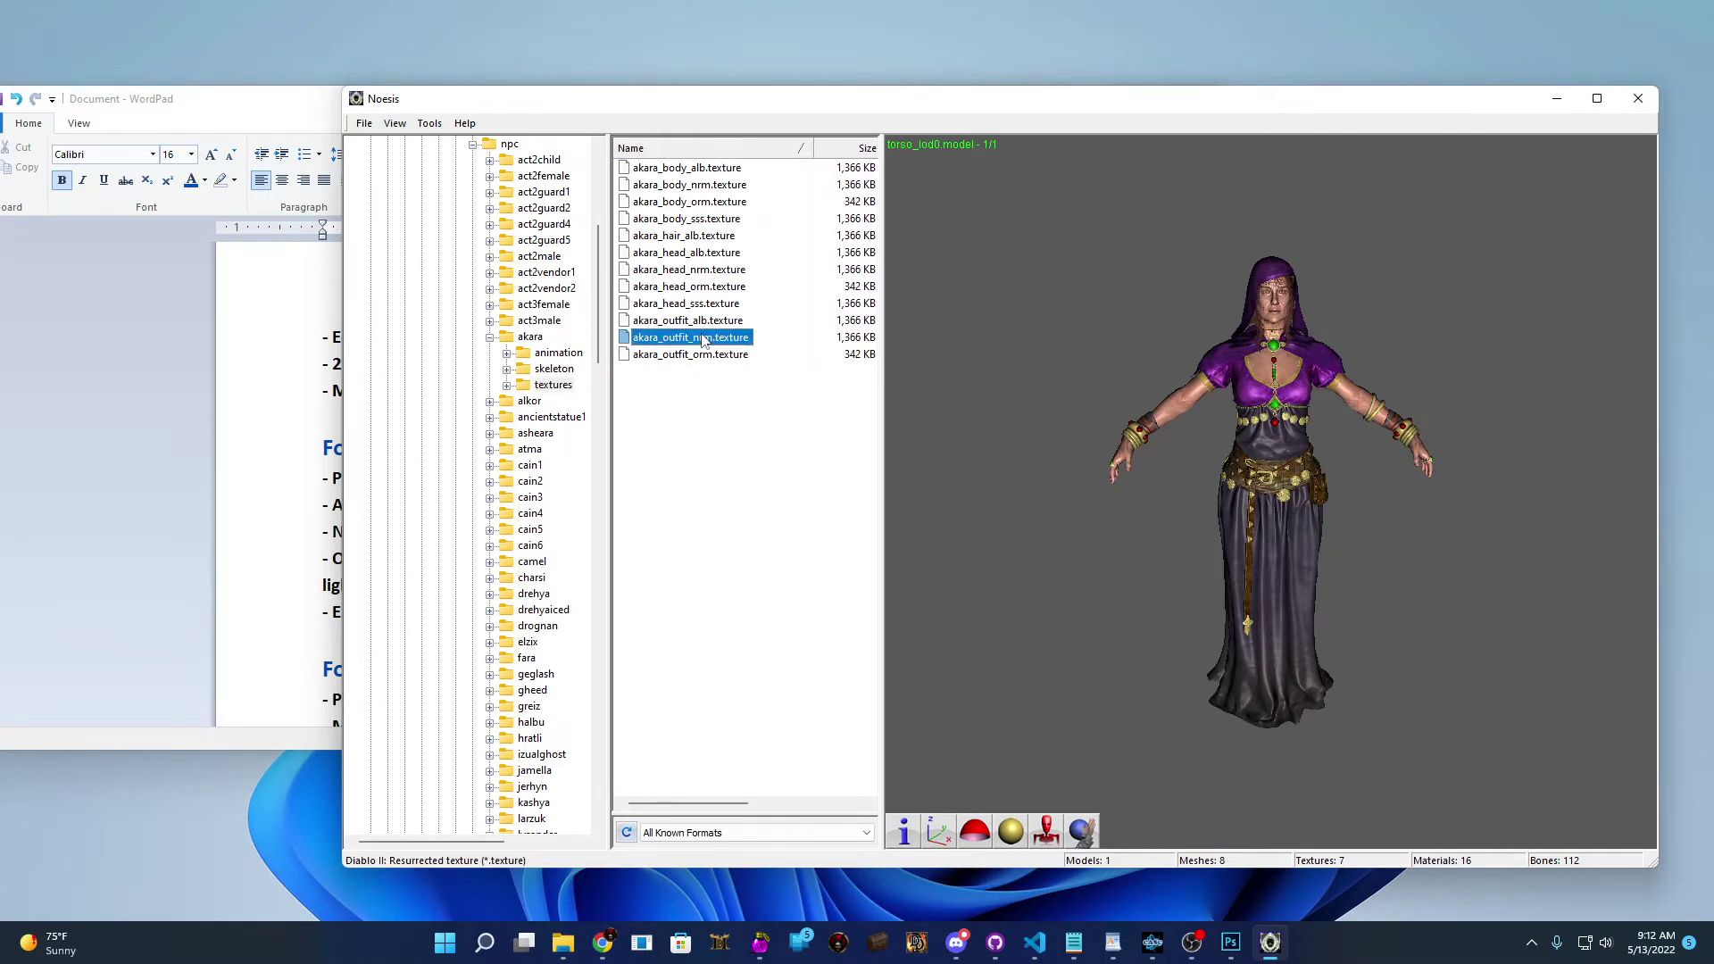
left_click(696, 304)
left_click(689, 236)
left_click(693, 168)
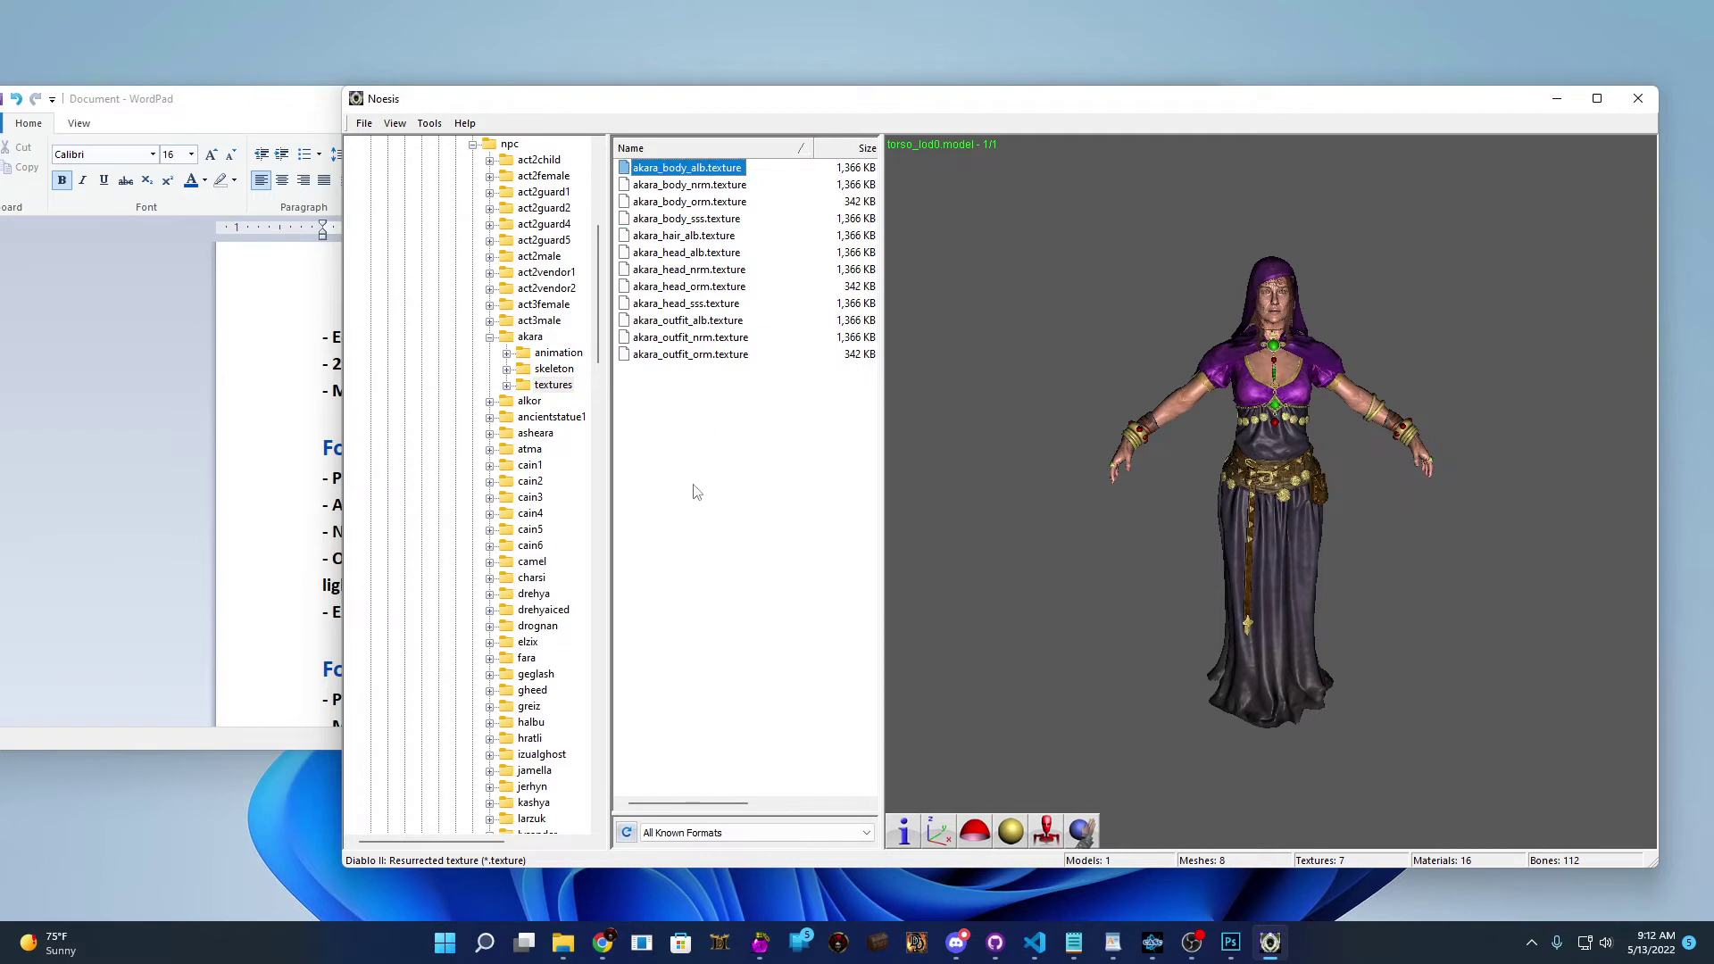
left_click(694, 320)
left_click(696, 354)
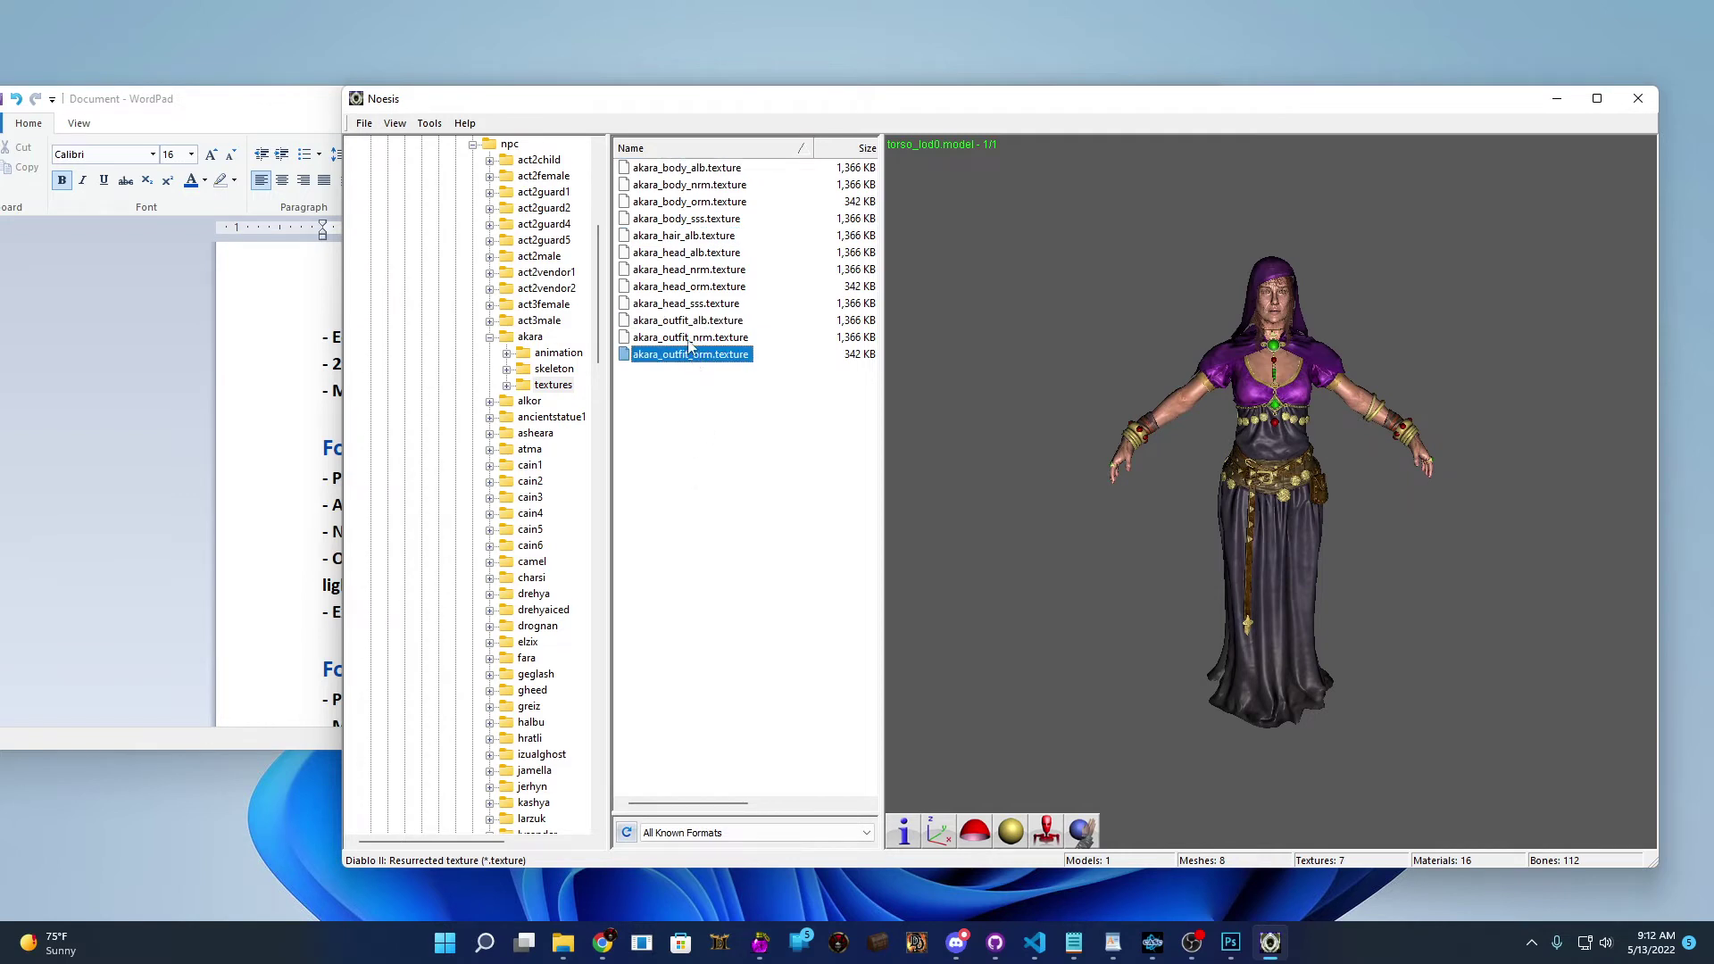
left_click(690, 337)
left_click(689, 325)
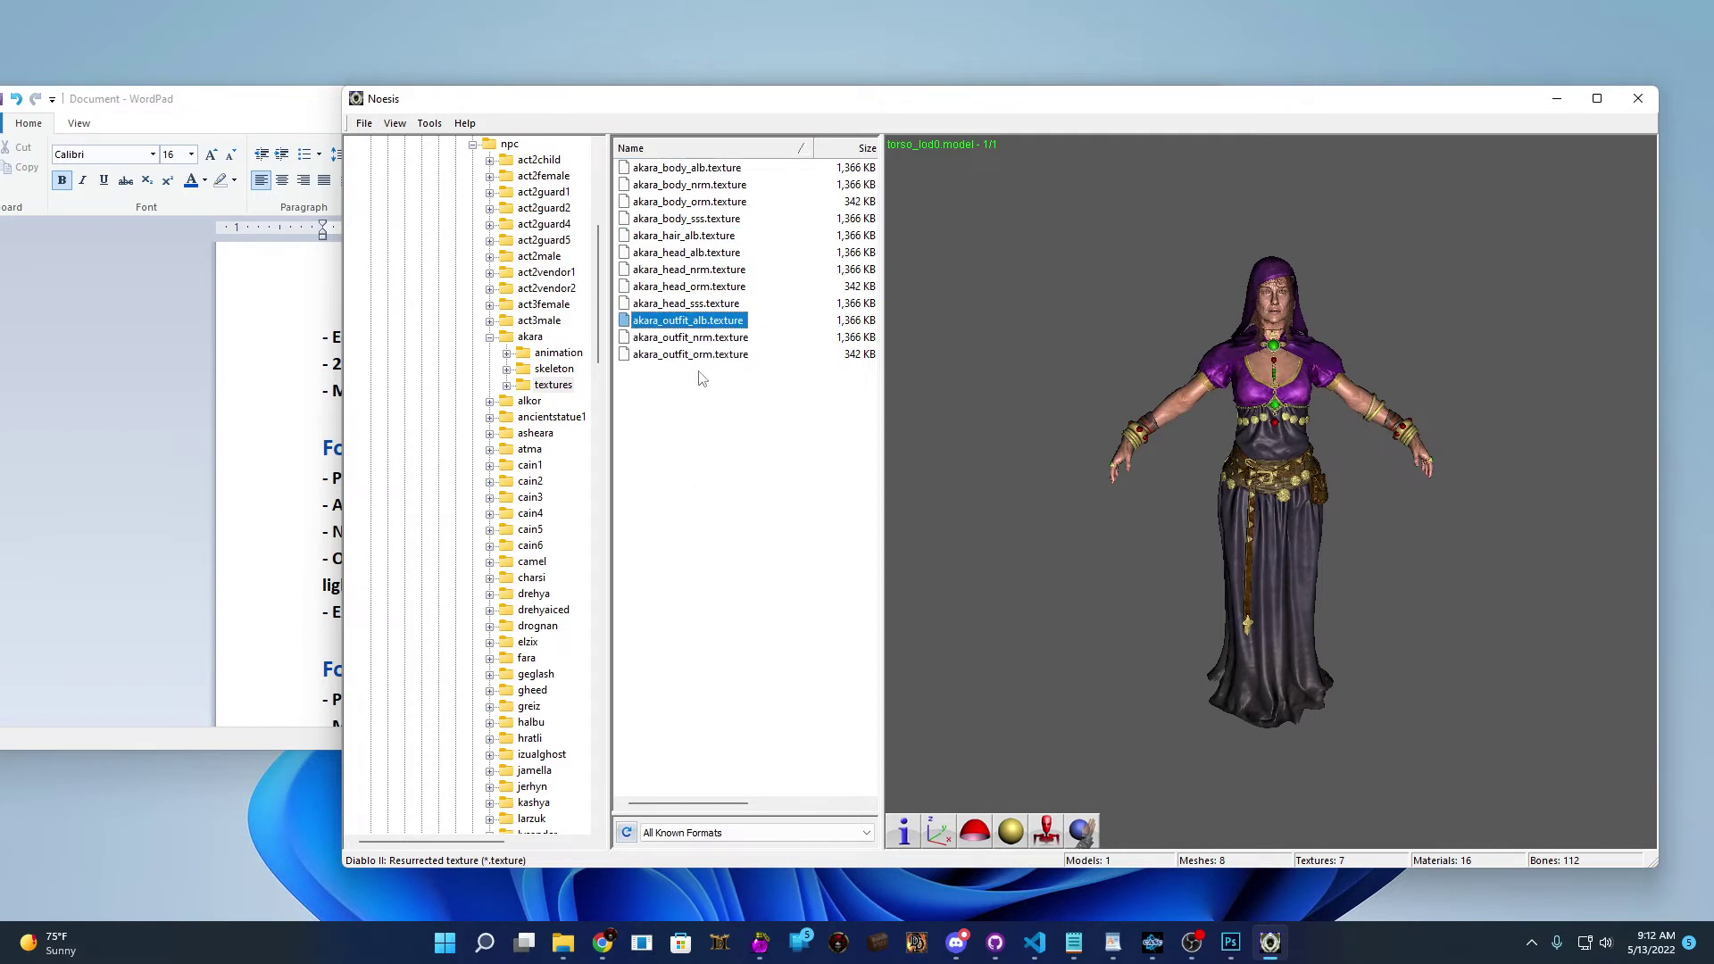
double_click(696, 323)
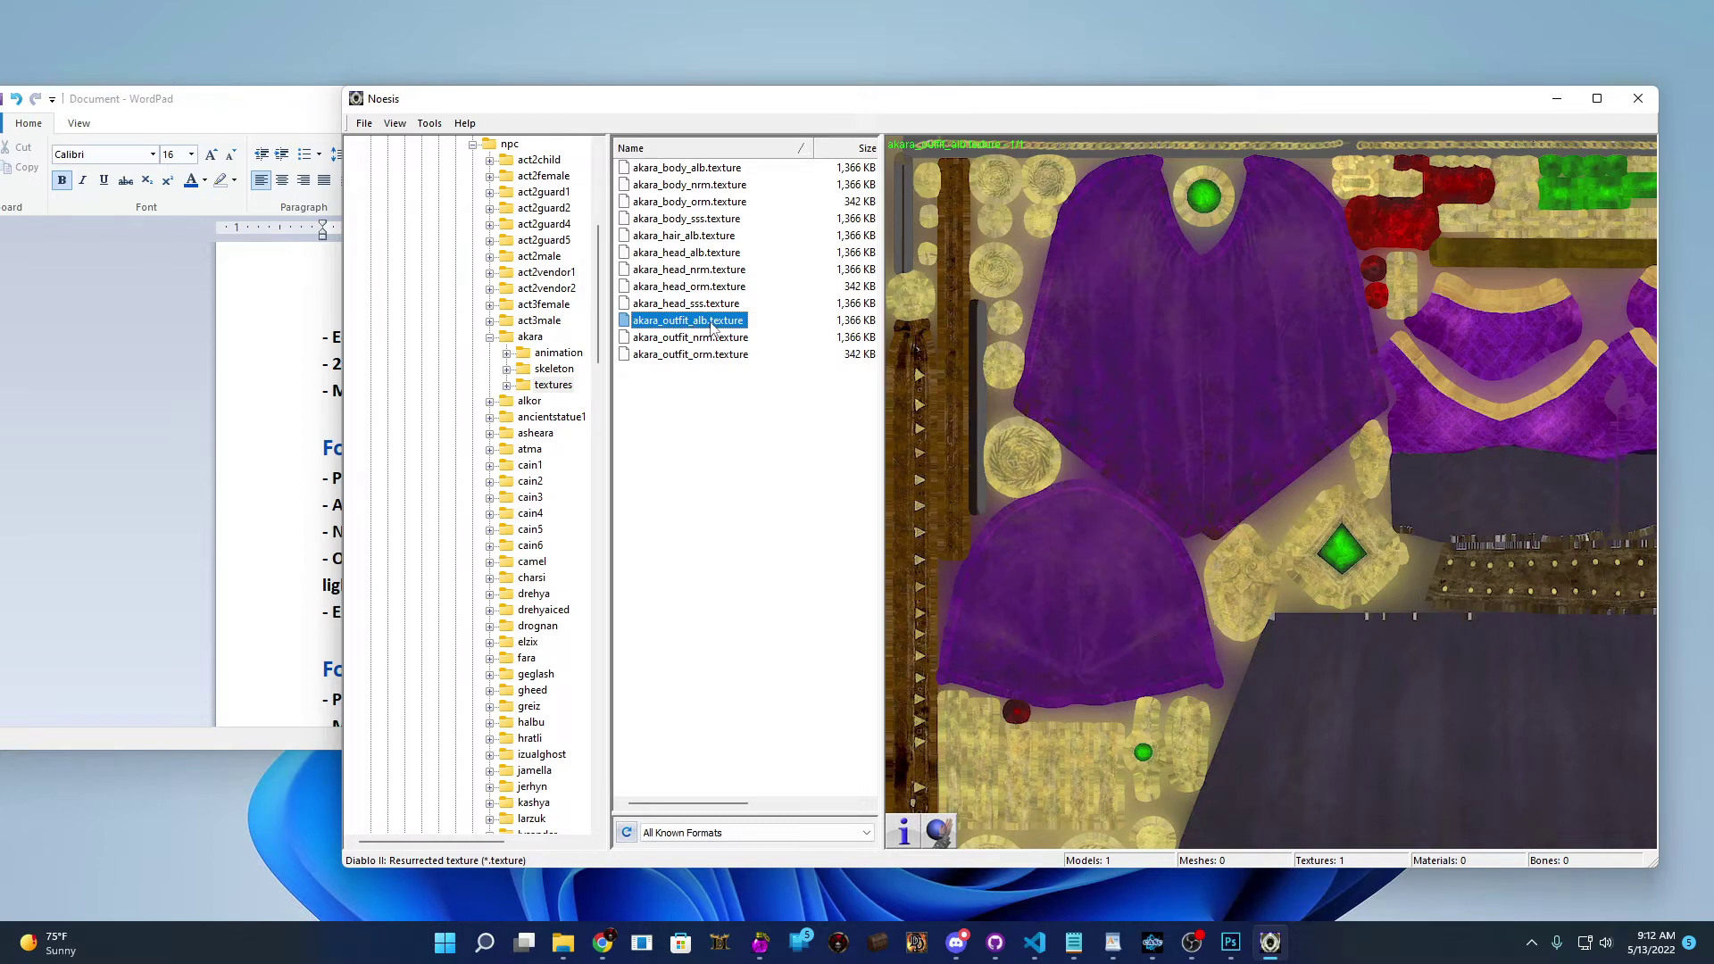
- Highlight the Albedo description in the WordPad notes, then preview akara_outfit_nrm.texture
left_click(250, 346)
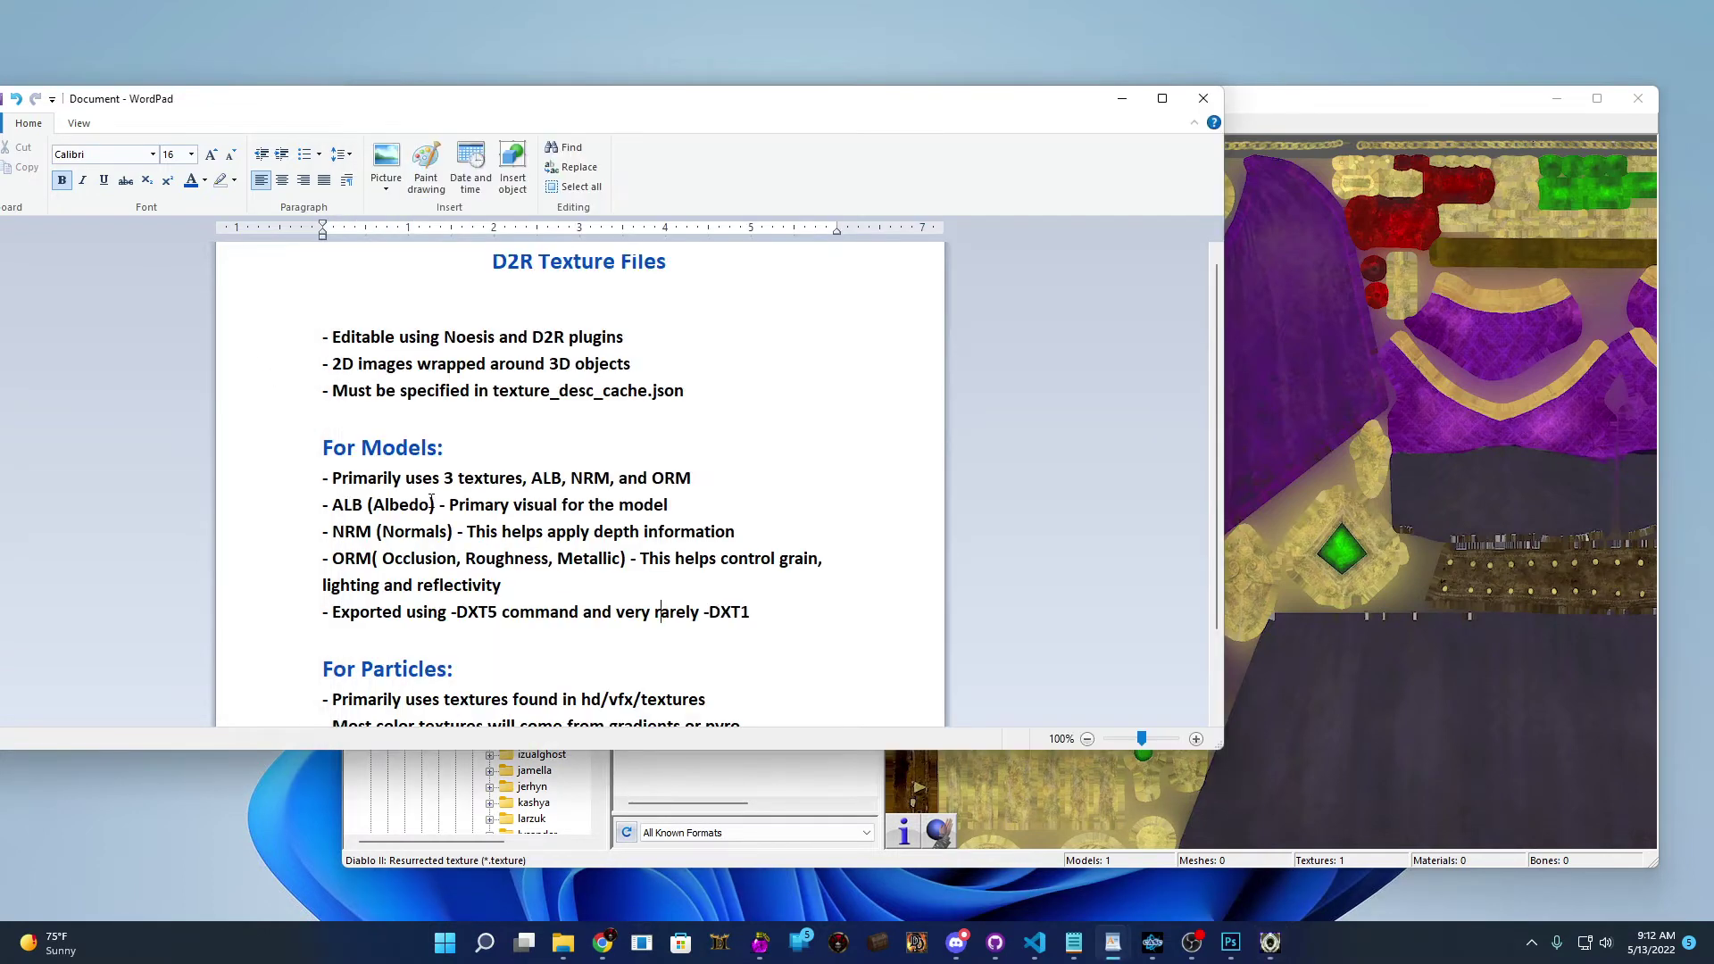
double_click(399, 506)
left_click(560, 497)
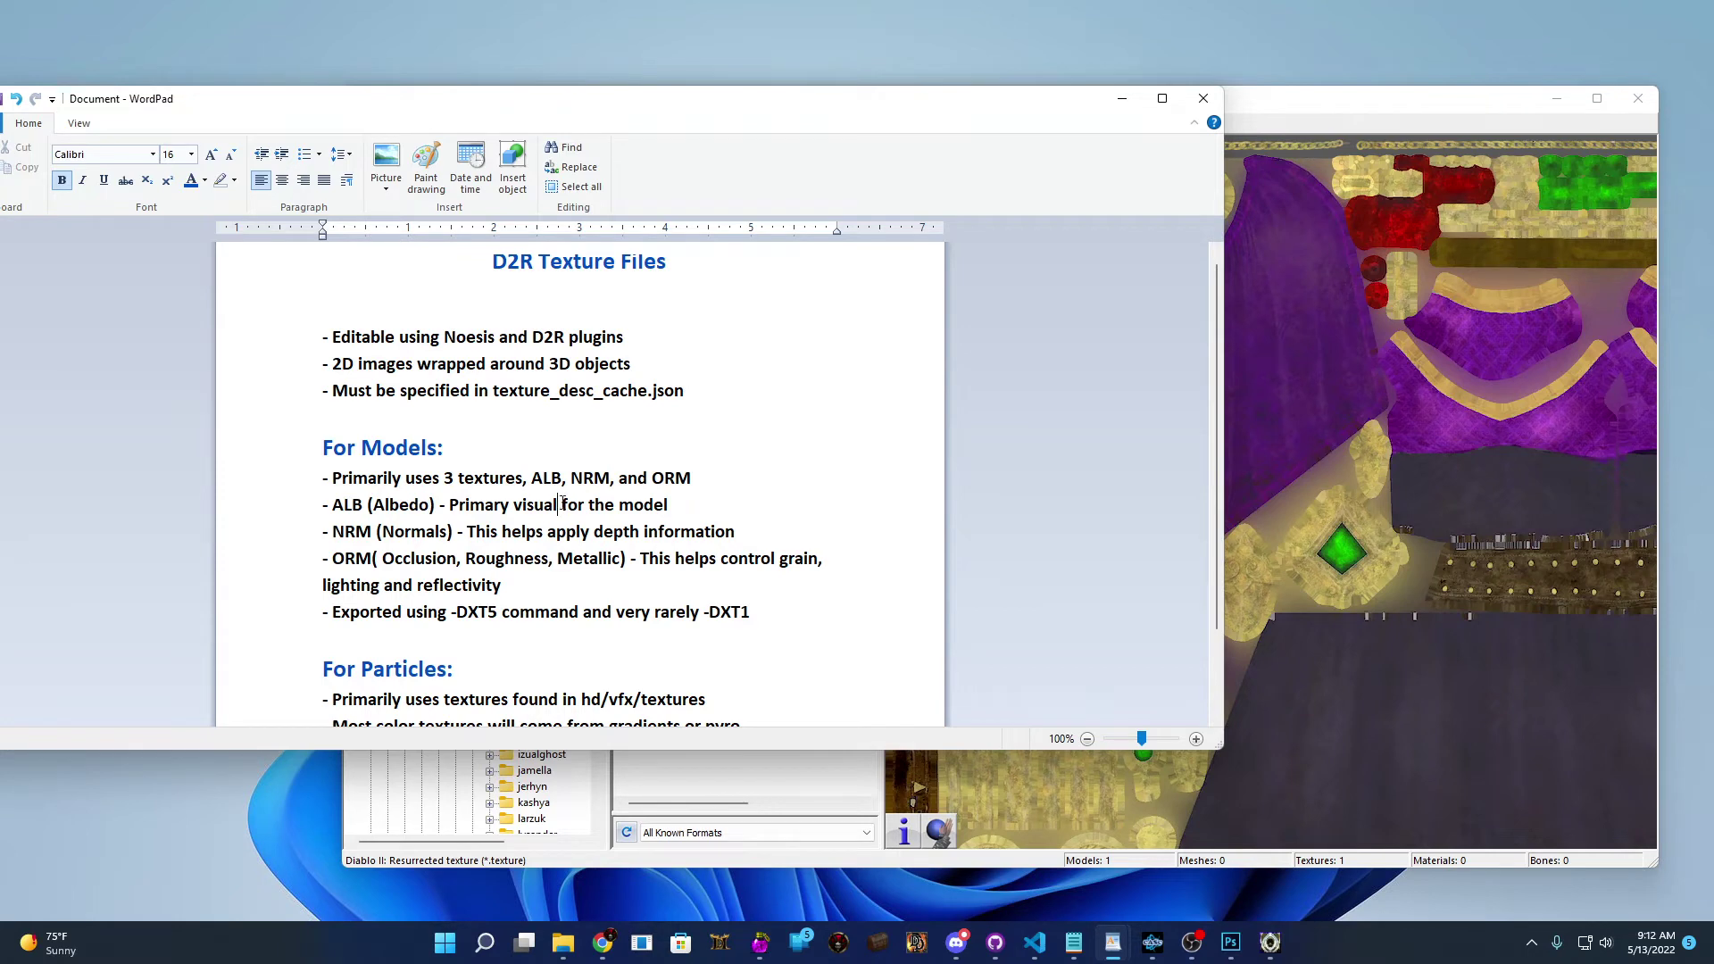
left_click(1416, 117)
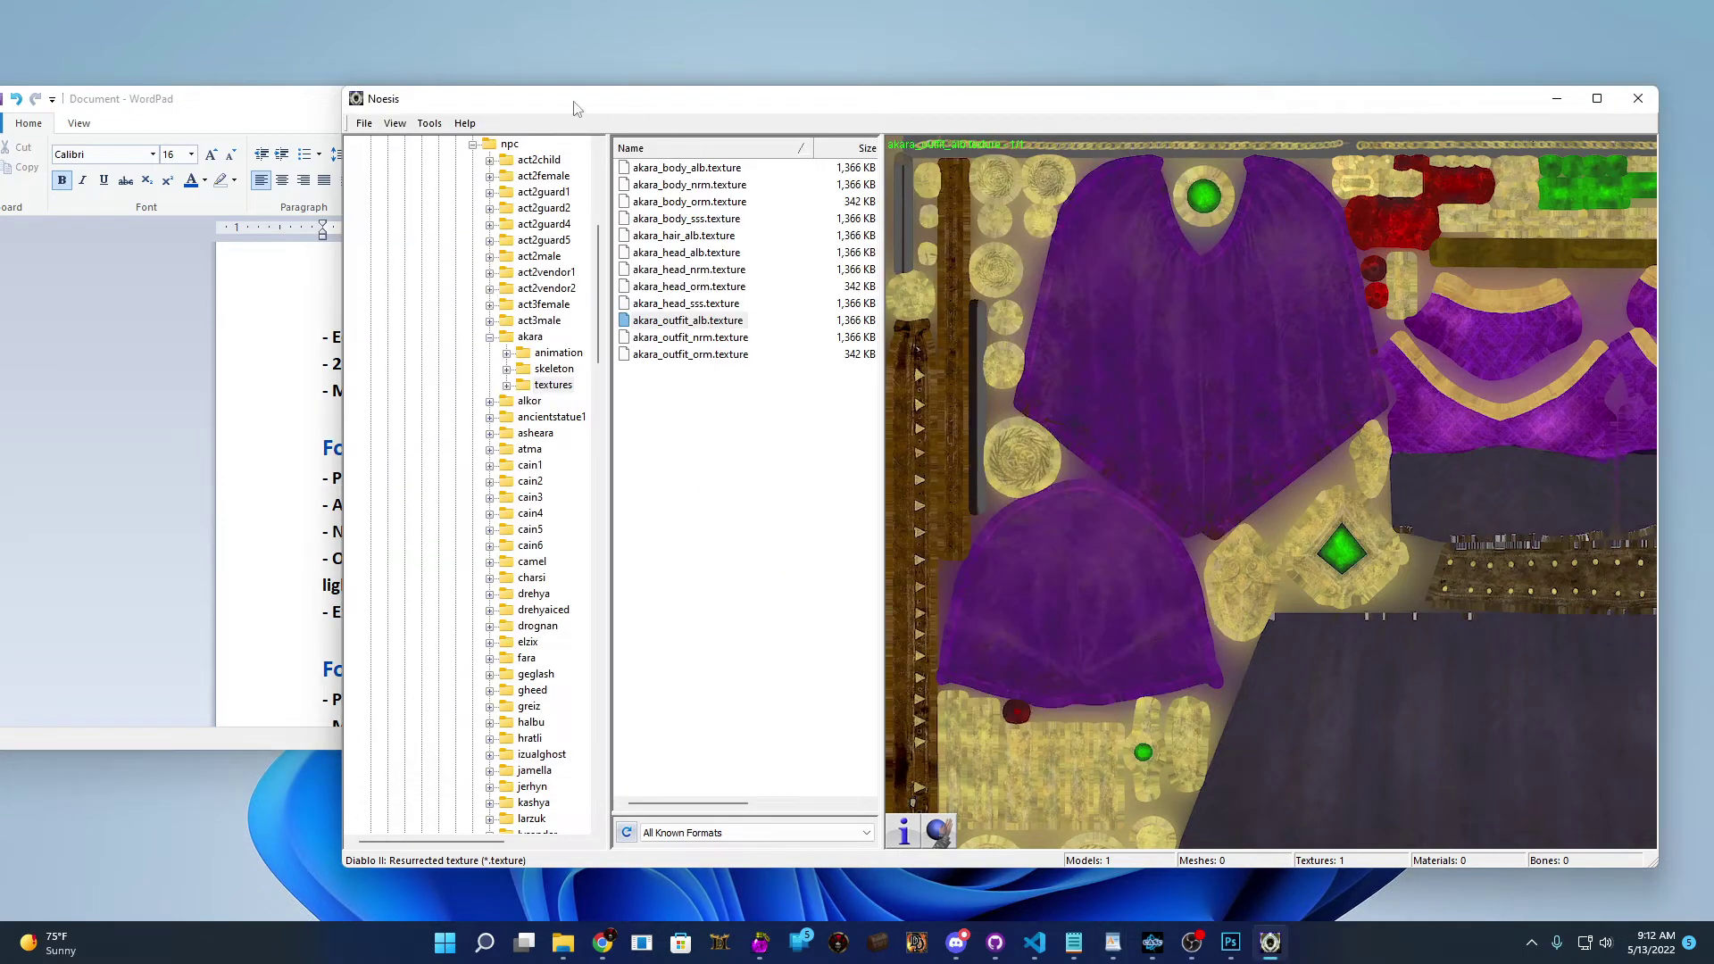
left_click_drag(576, 103, 813, 86)
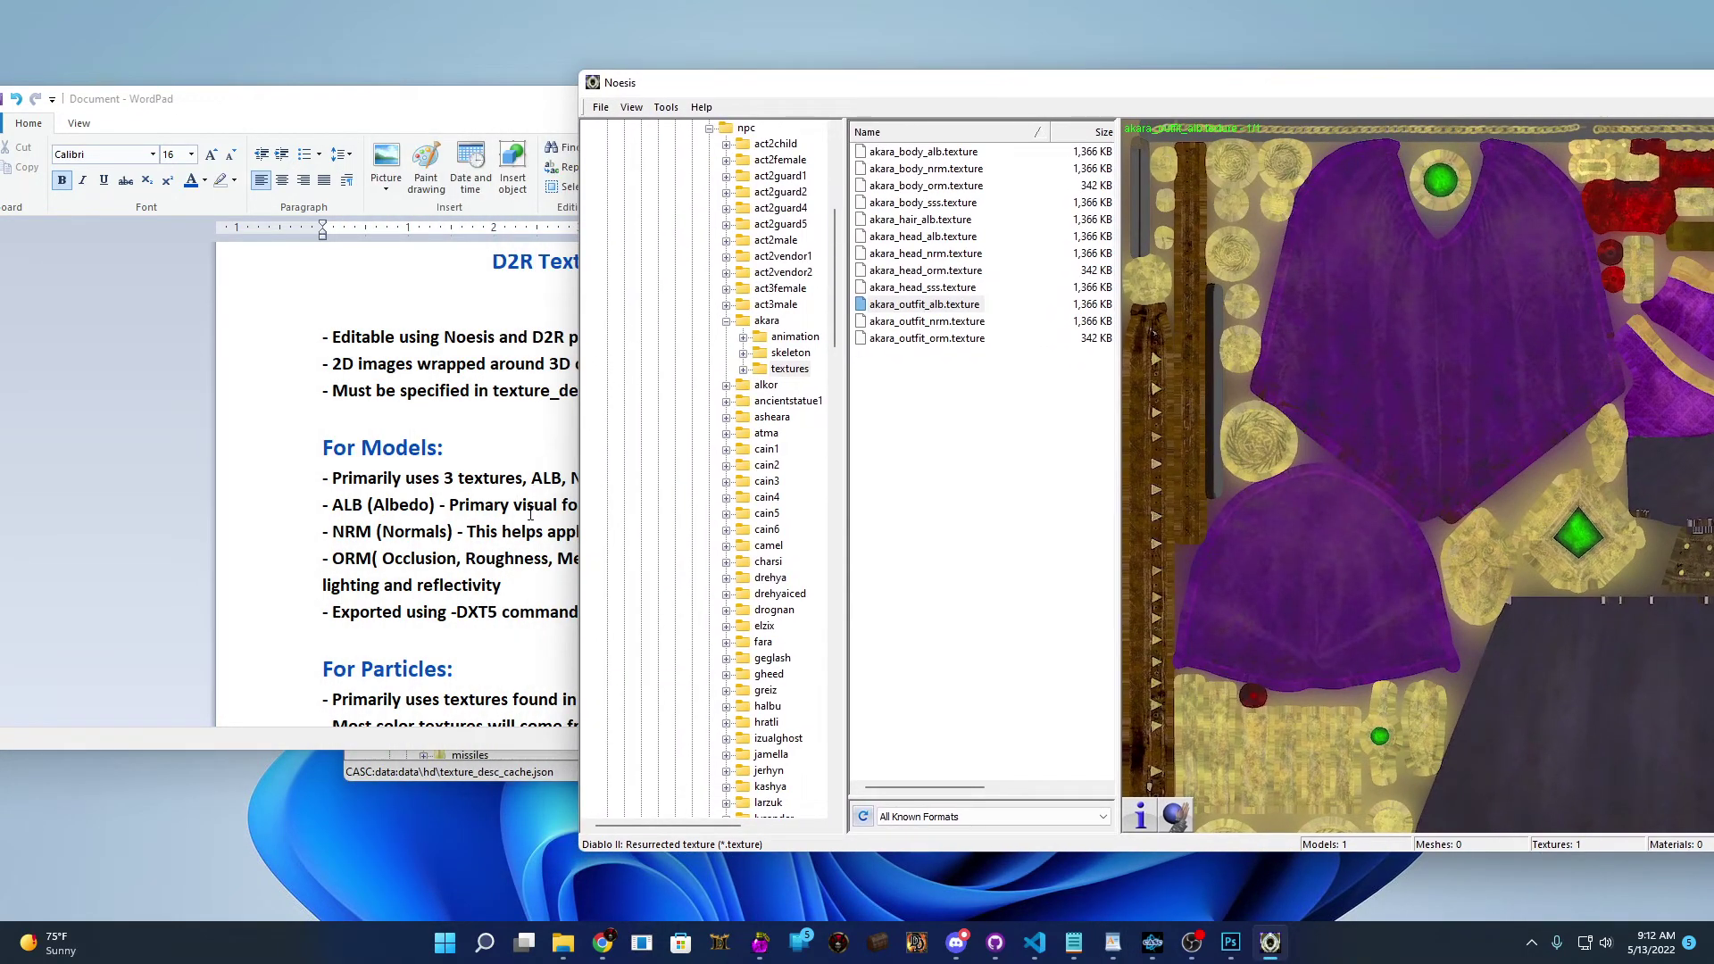
left_click_drag(1189, 91, 843, 90)
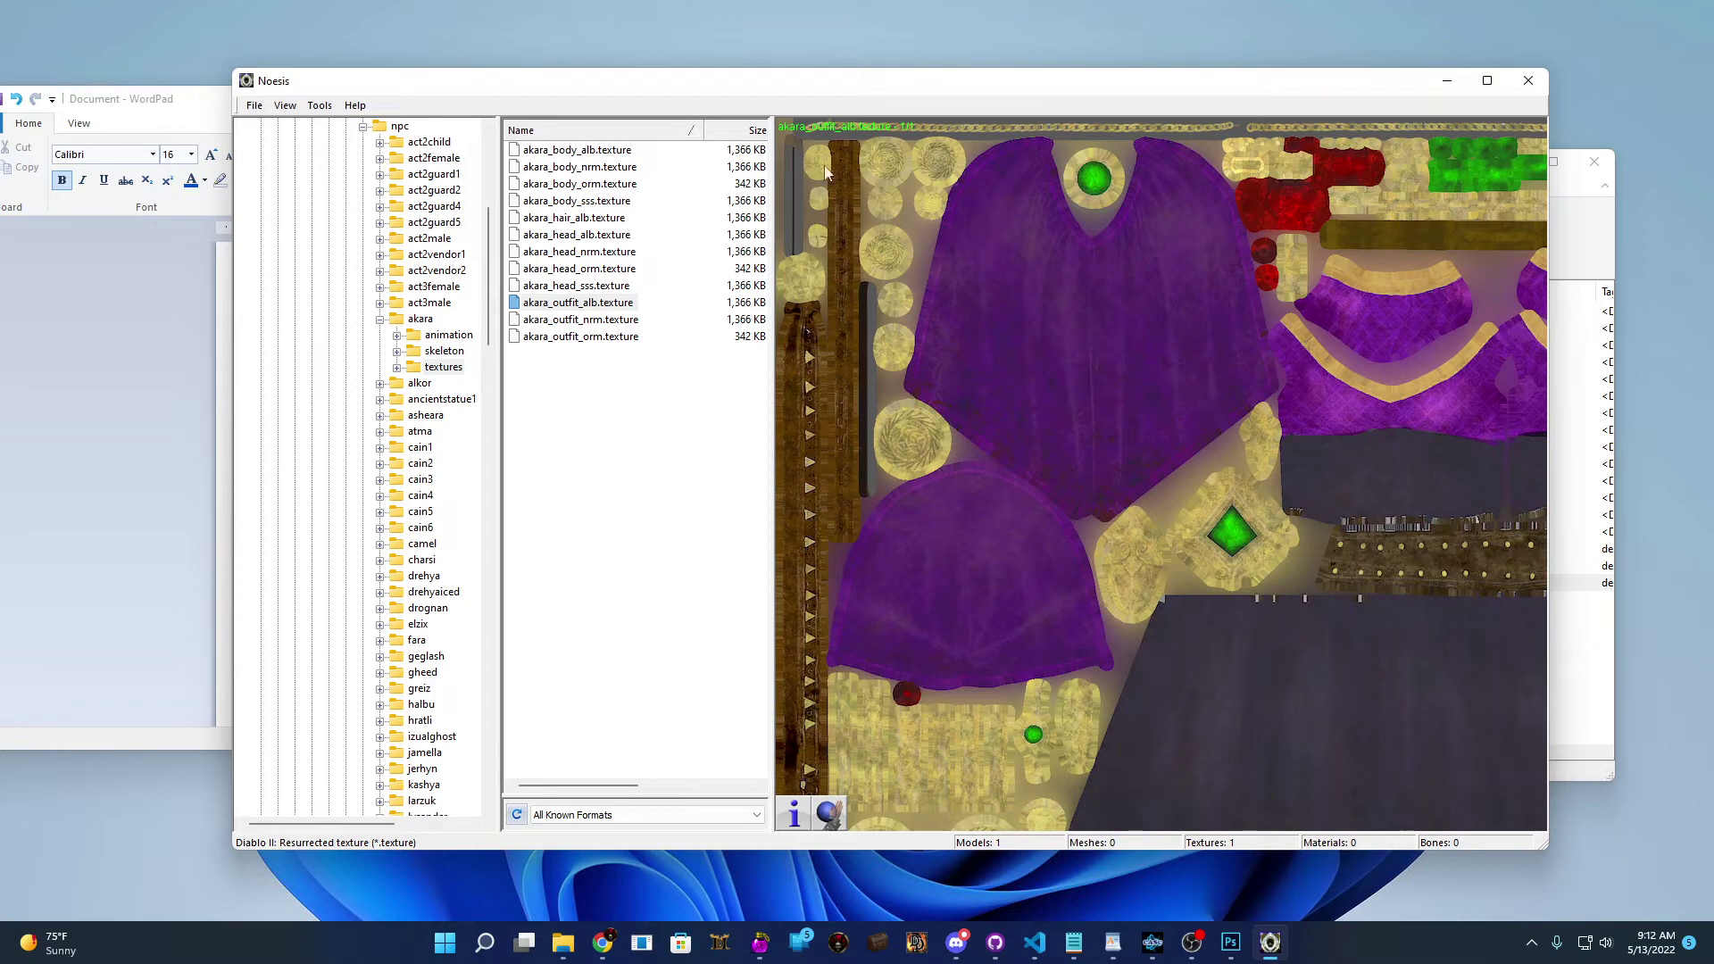
left_click_drag(456, 80, 807, 85)
left_click(558, 505)
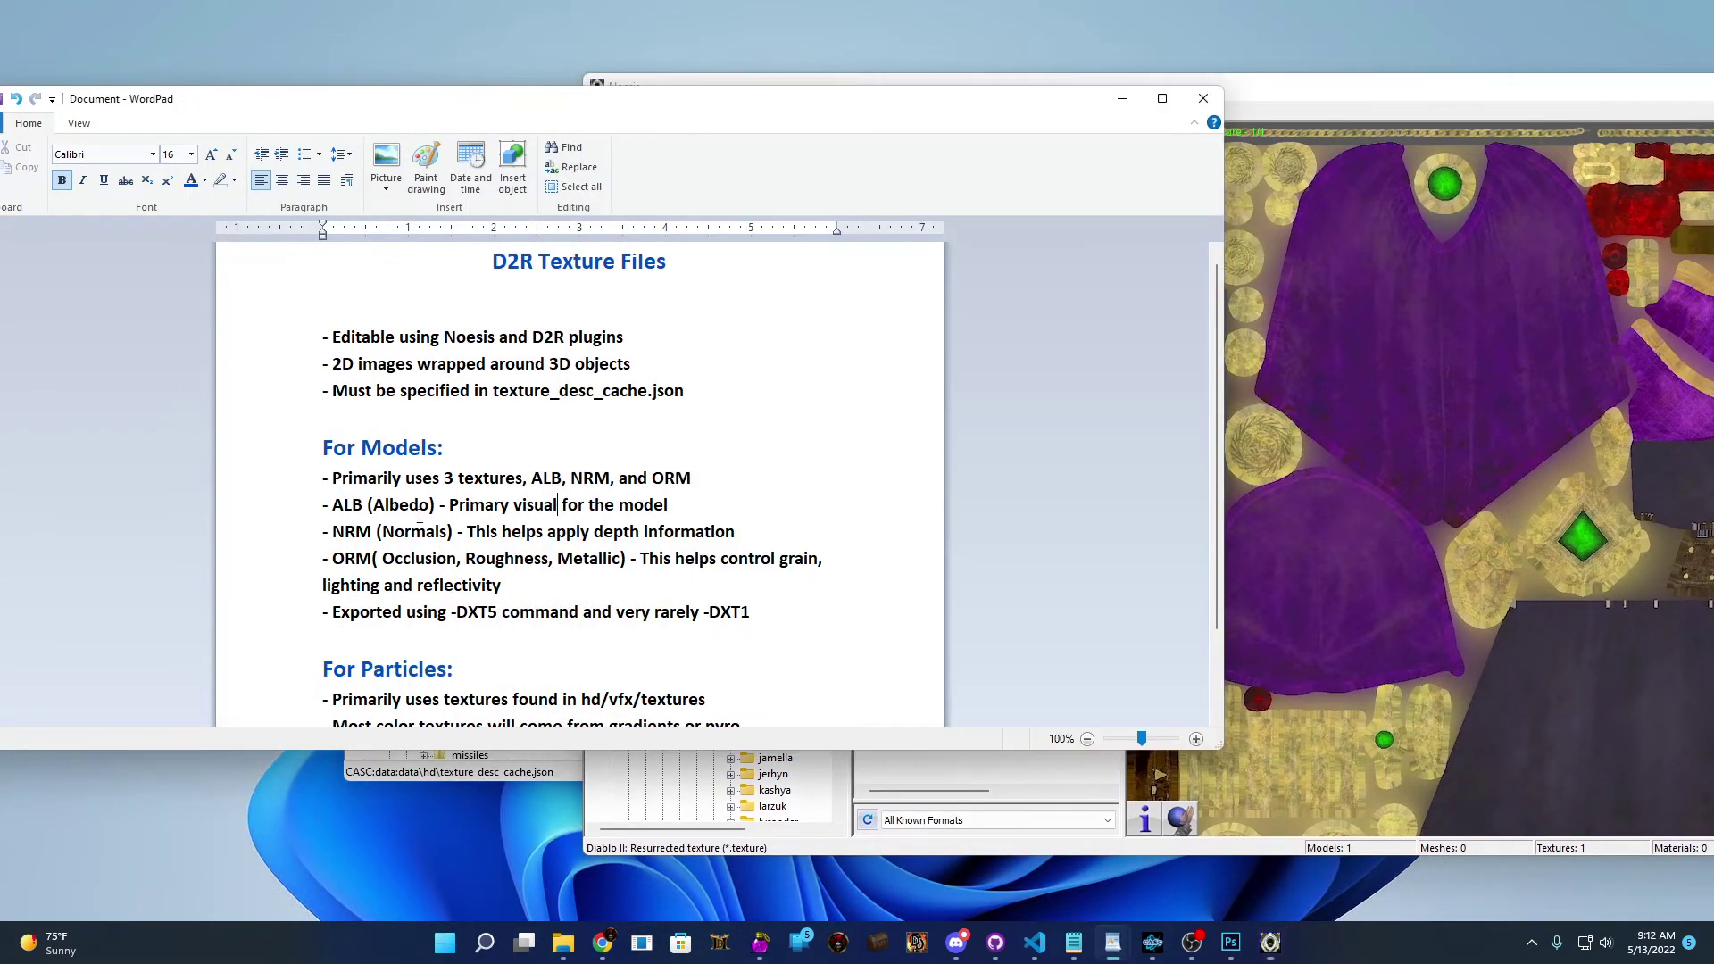
left_click_drag(668, 505, 449, 506)
left_click(1289, 110)
left_click(972, 327)
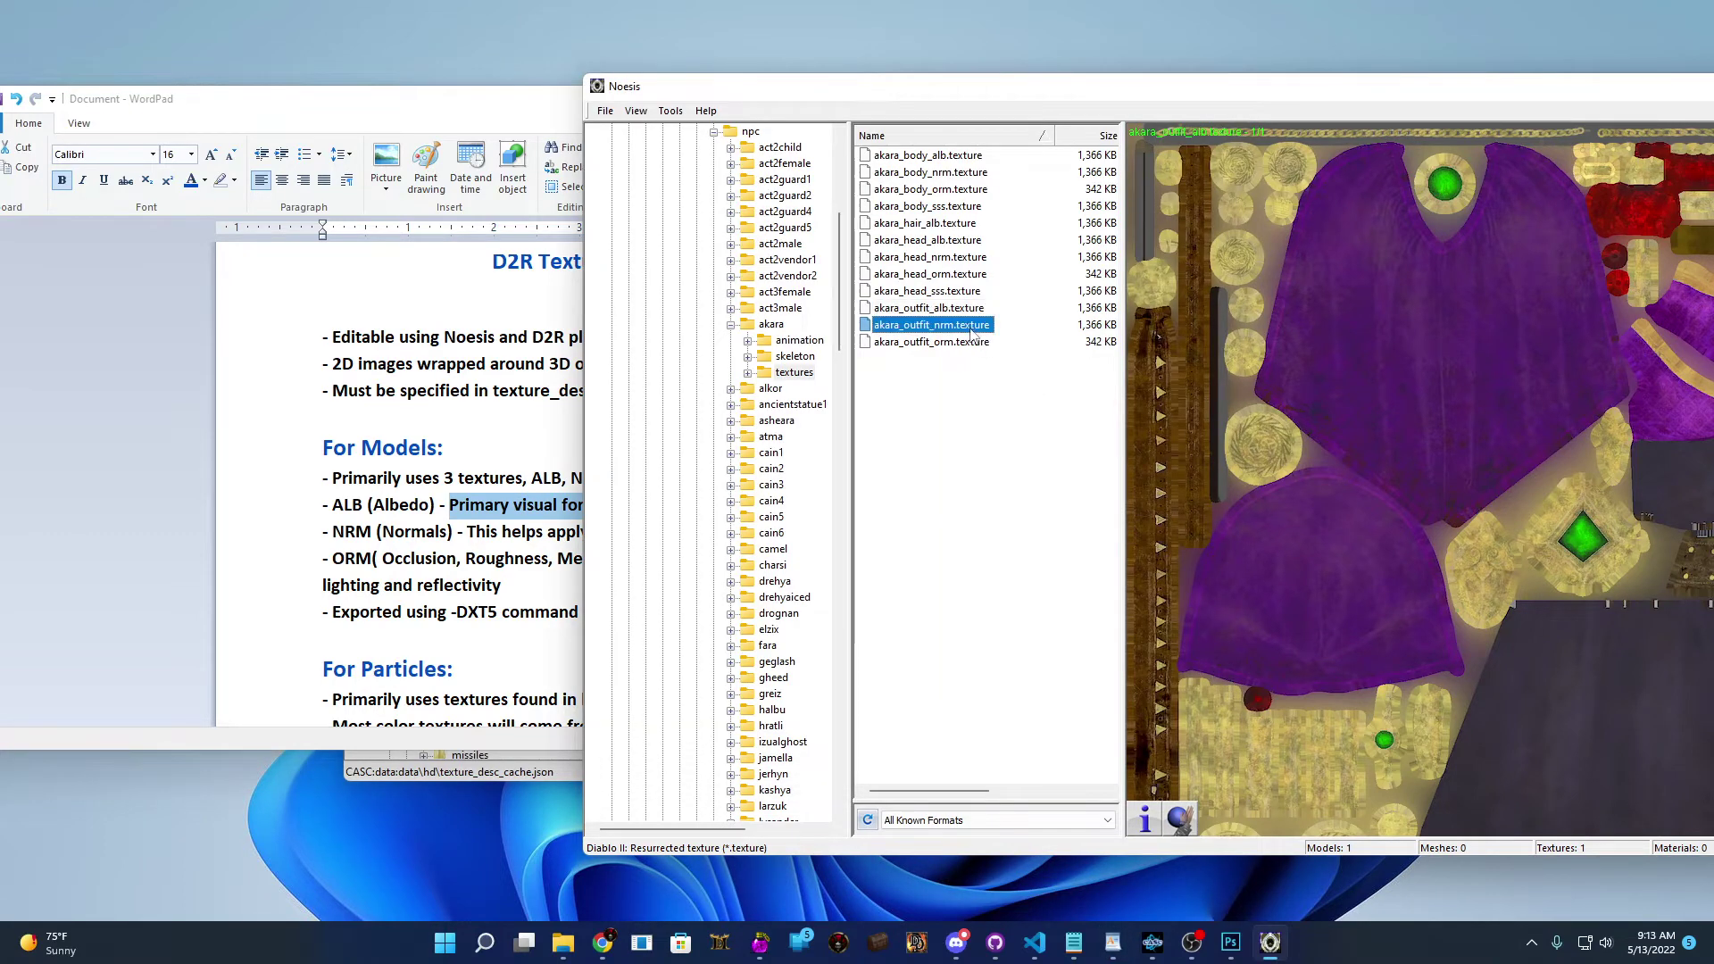
left_click_drag(1254, 85, 986, 65)
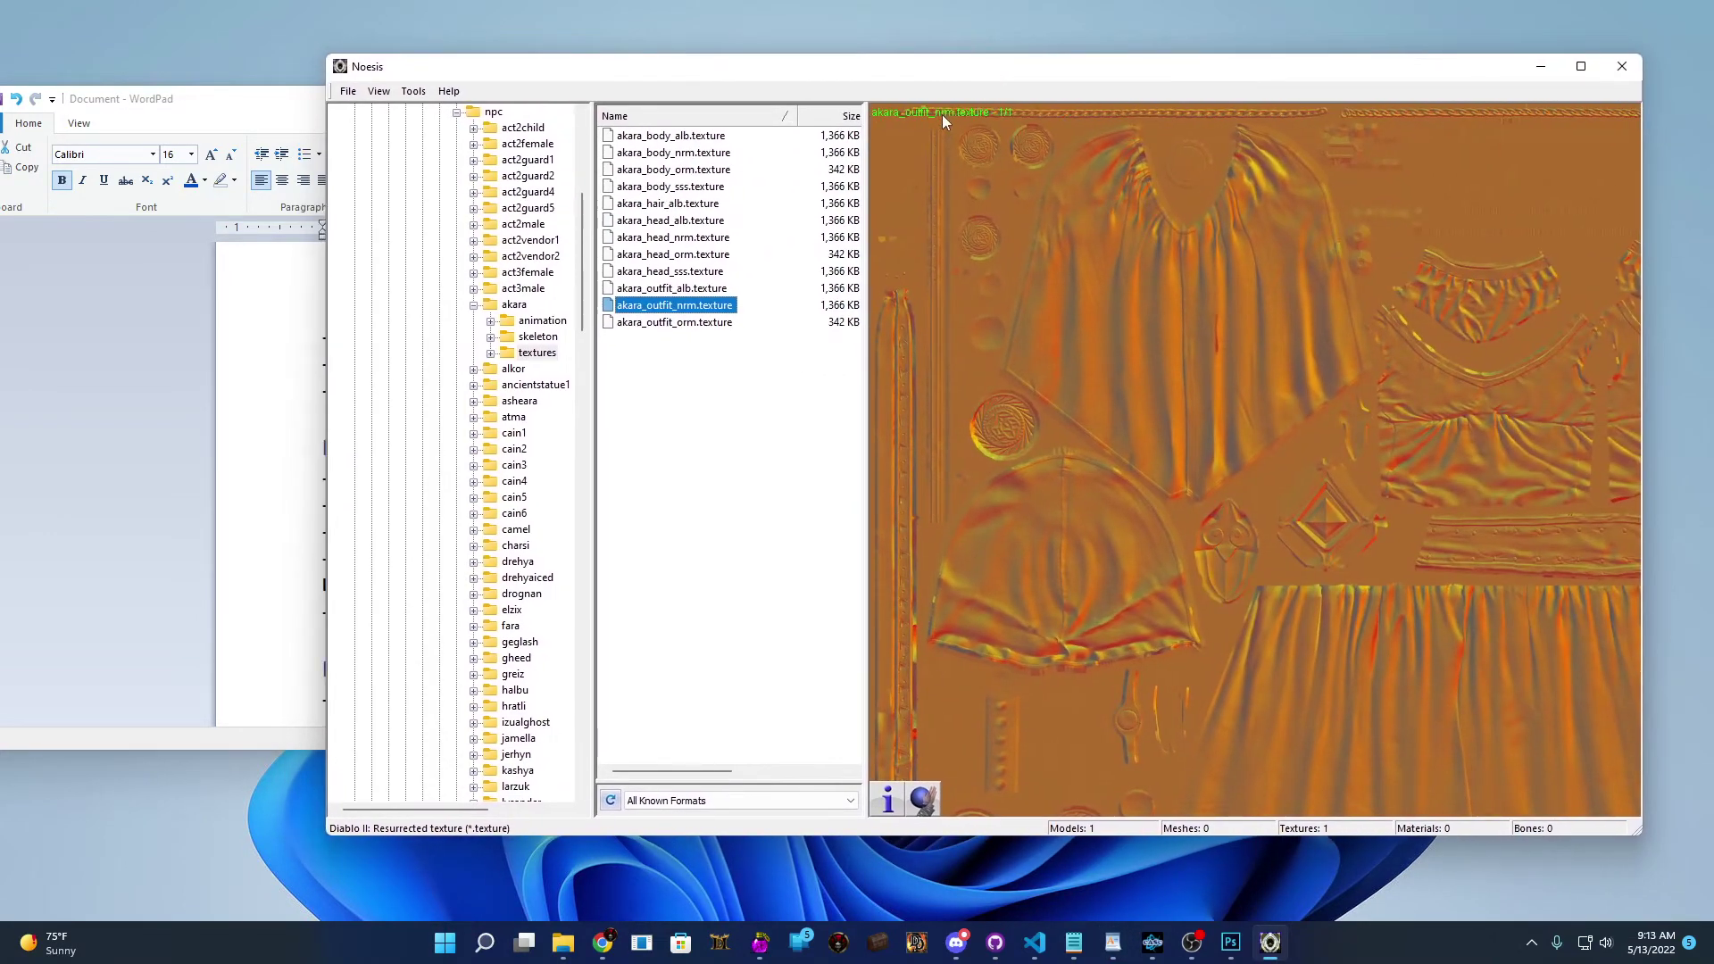
left_click(265, 437)
left_click_drag(735, 532, 490, 534)
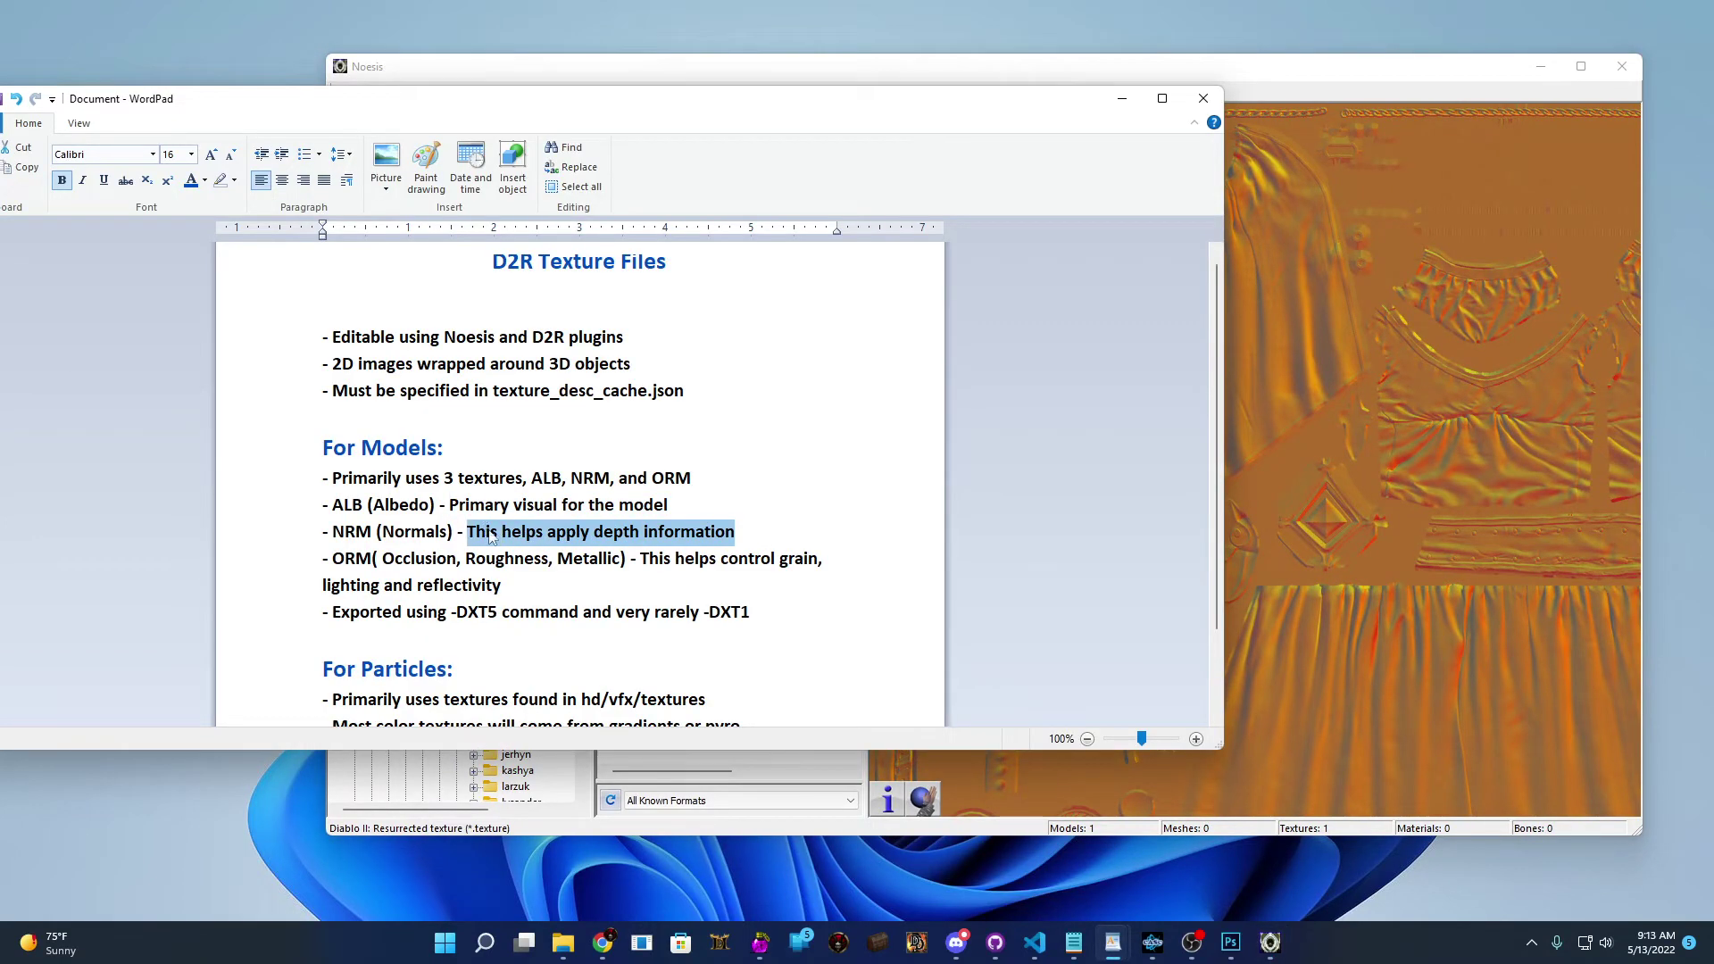
left_click(1275, 82)
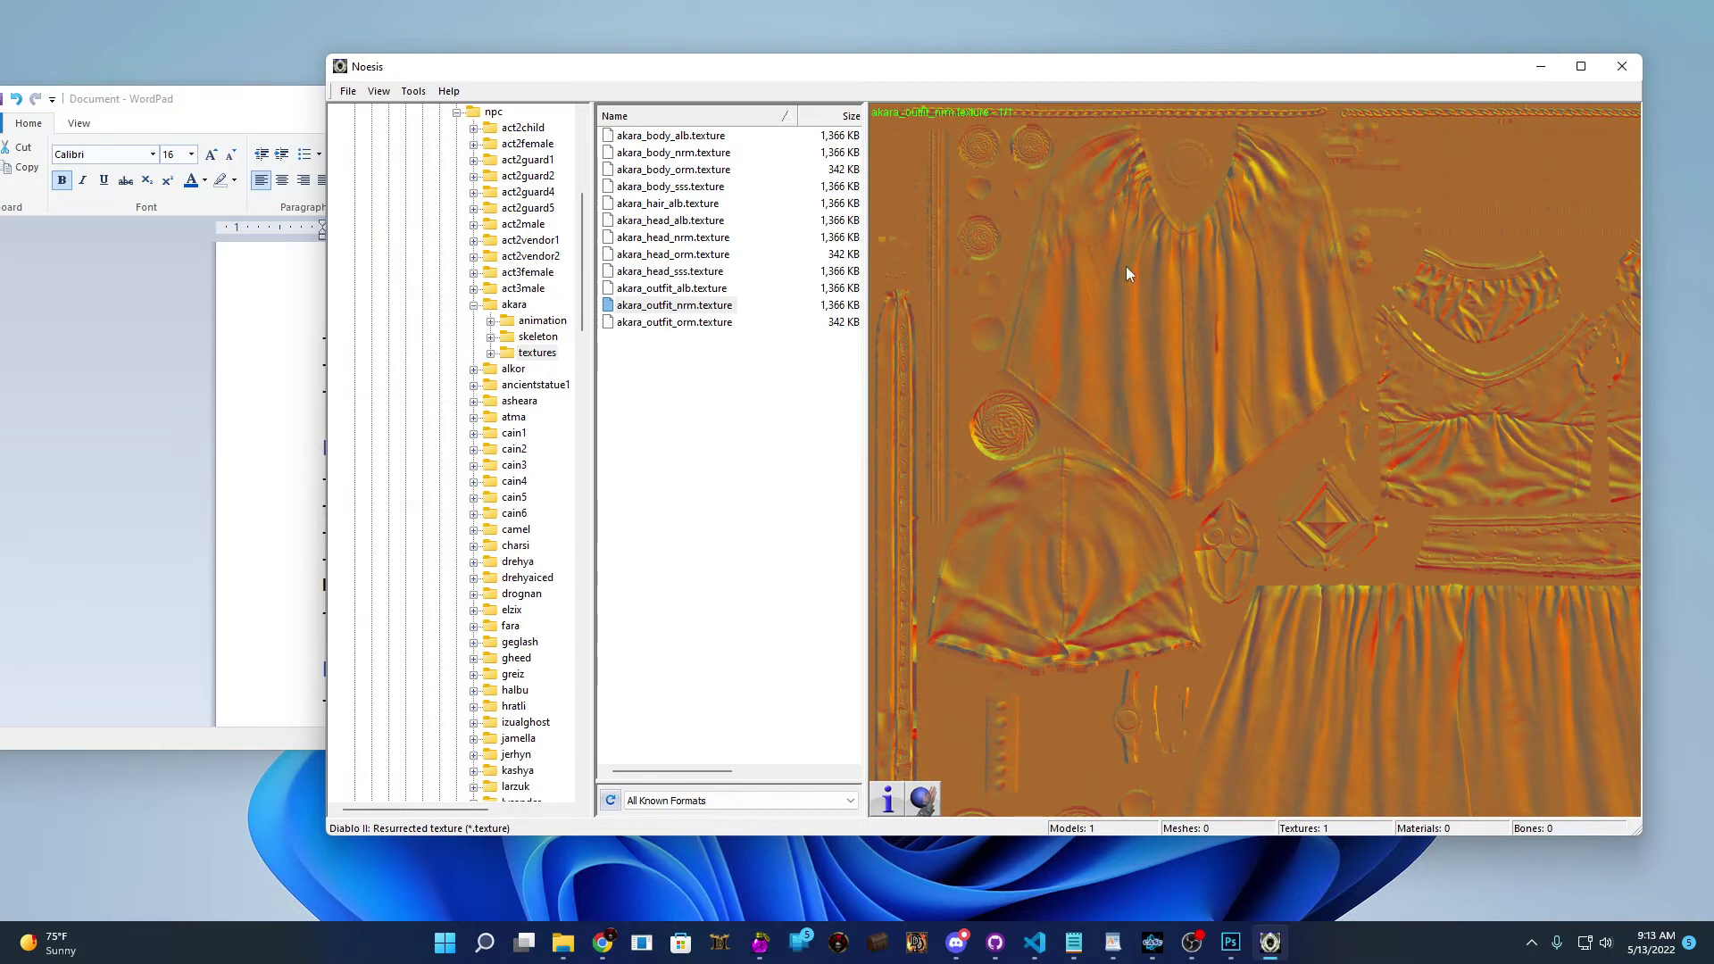
- Preview akara_outfit_orm.texture and highlight Roughness in the notes' ORM line
left_click(676, 323)
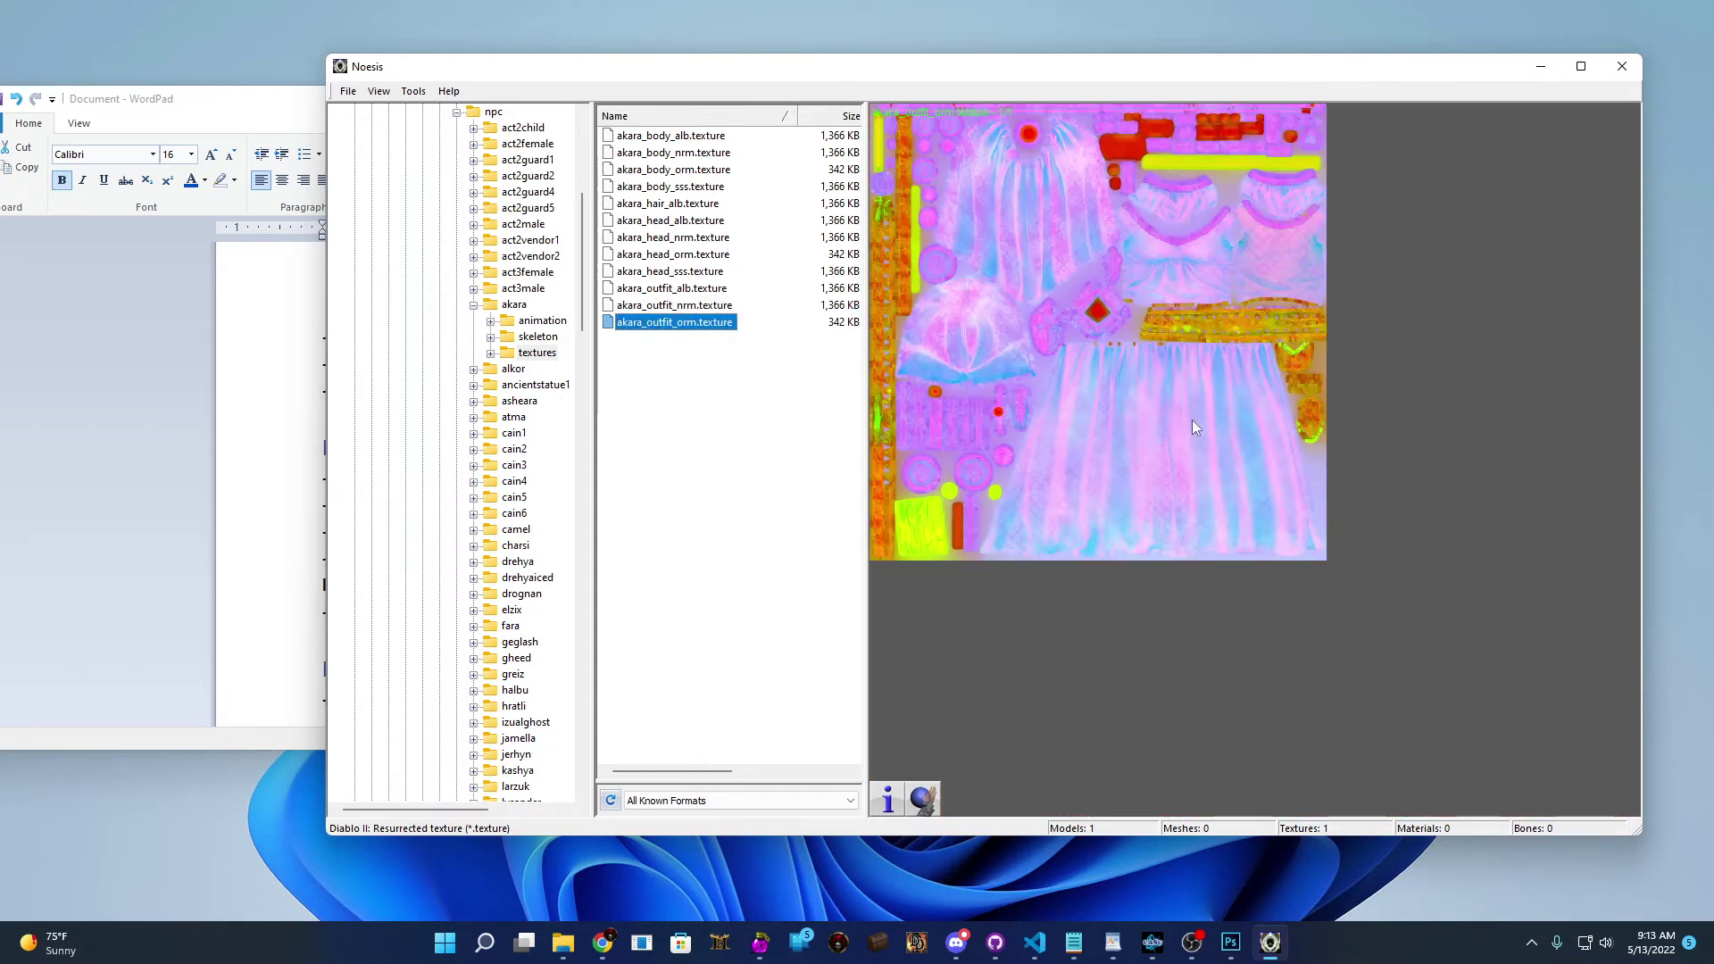
left_click(268, 465)
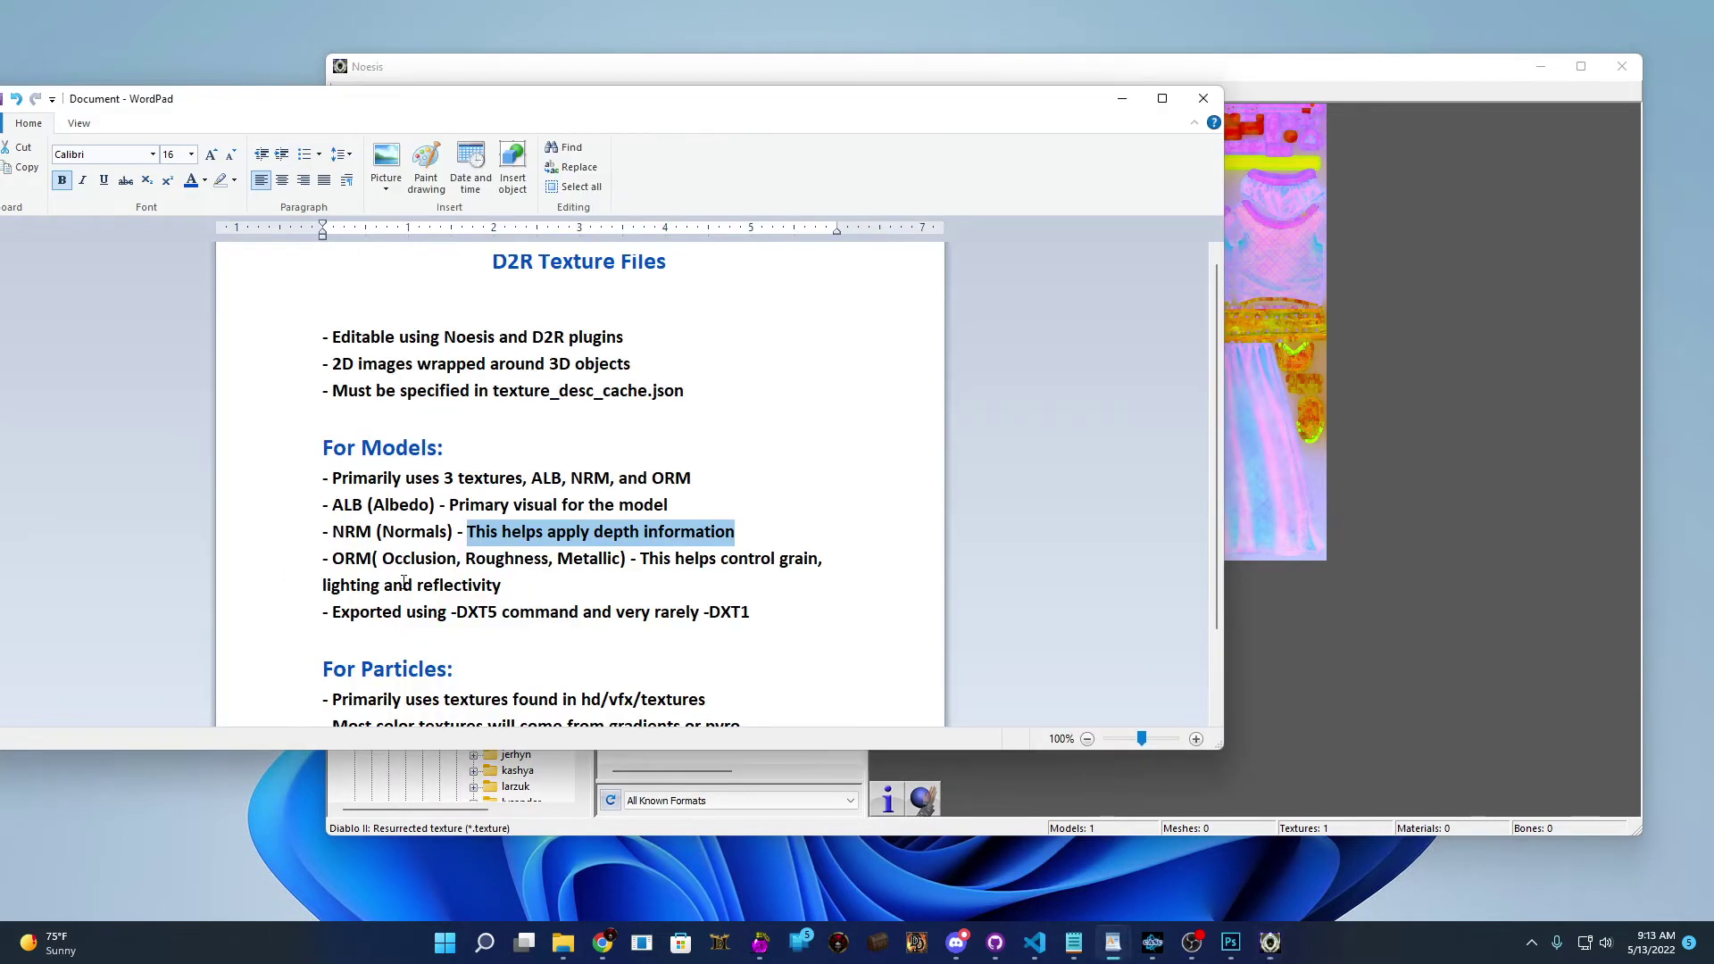
left_click(442, 560)
double_click(497, 563)
left_click(589, 562)
left_click(1300, 64)
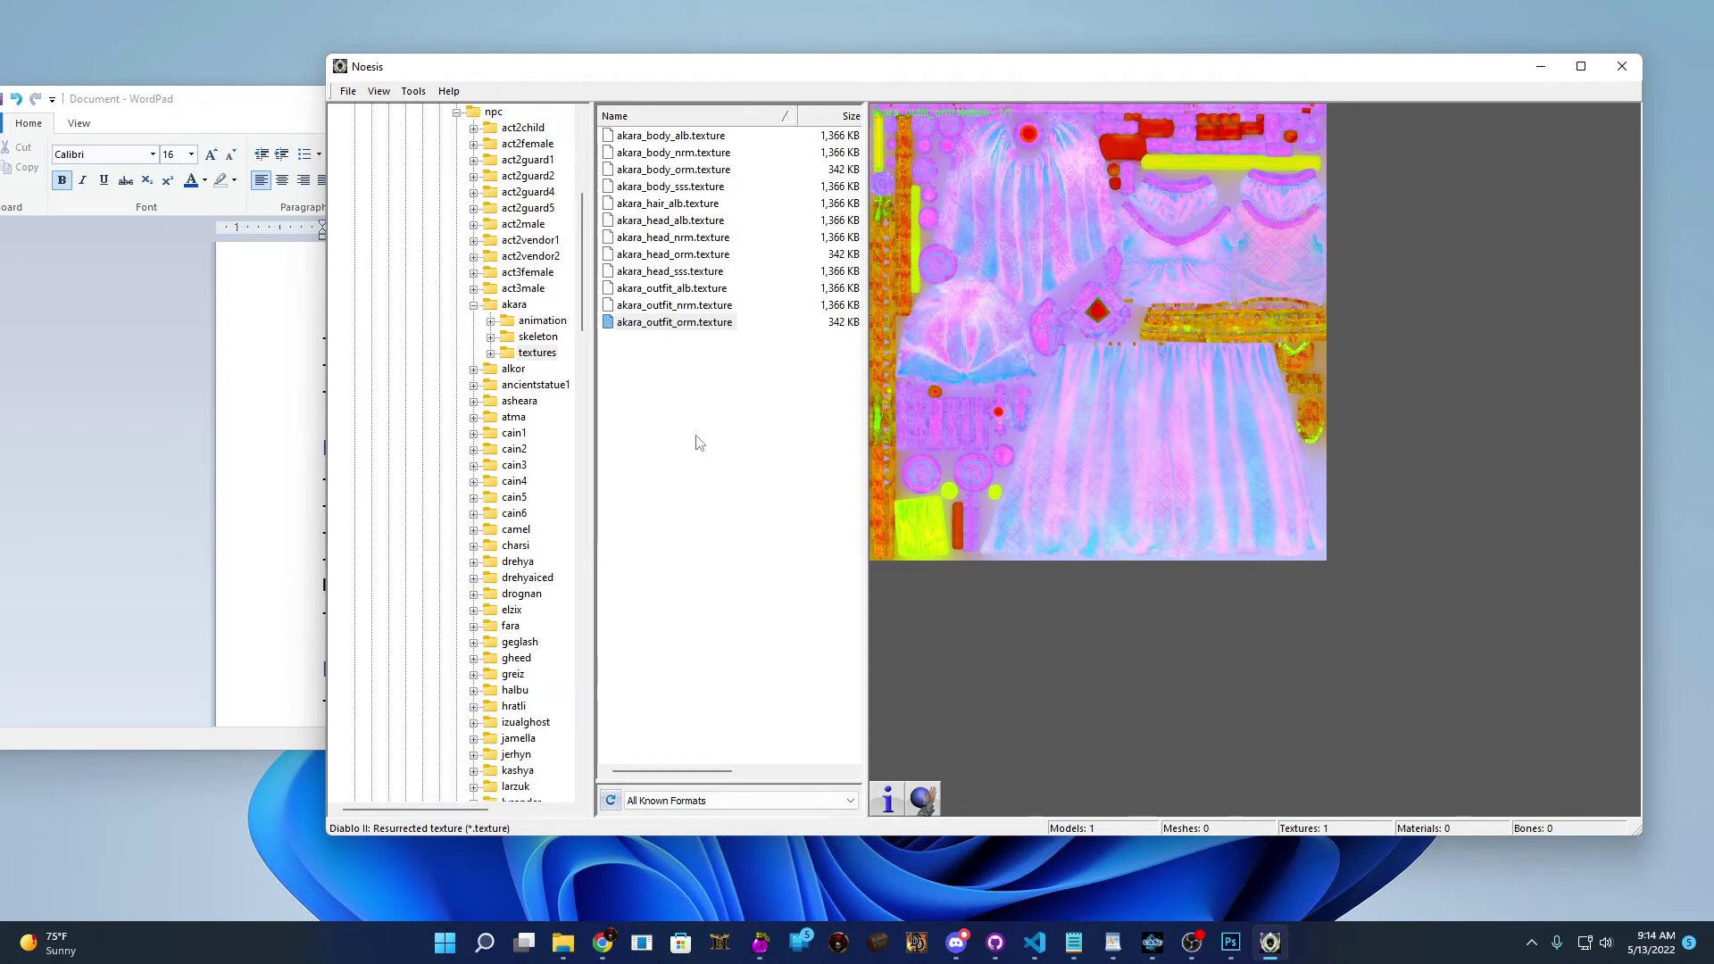
- Cycle through akara_outfit_alb, akara_outfit_nrm and akara_outfit_orm, ending back on akara_outfit_alb
left_click(699, 289)
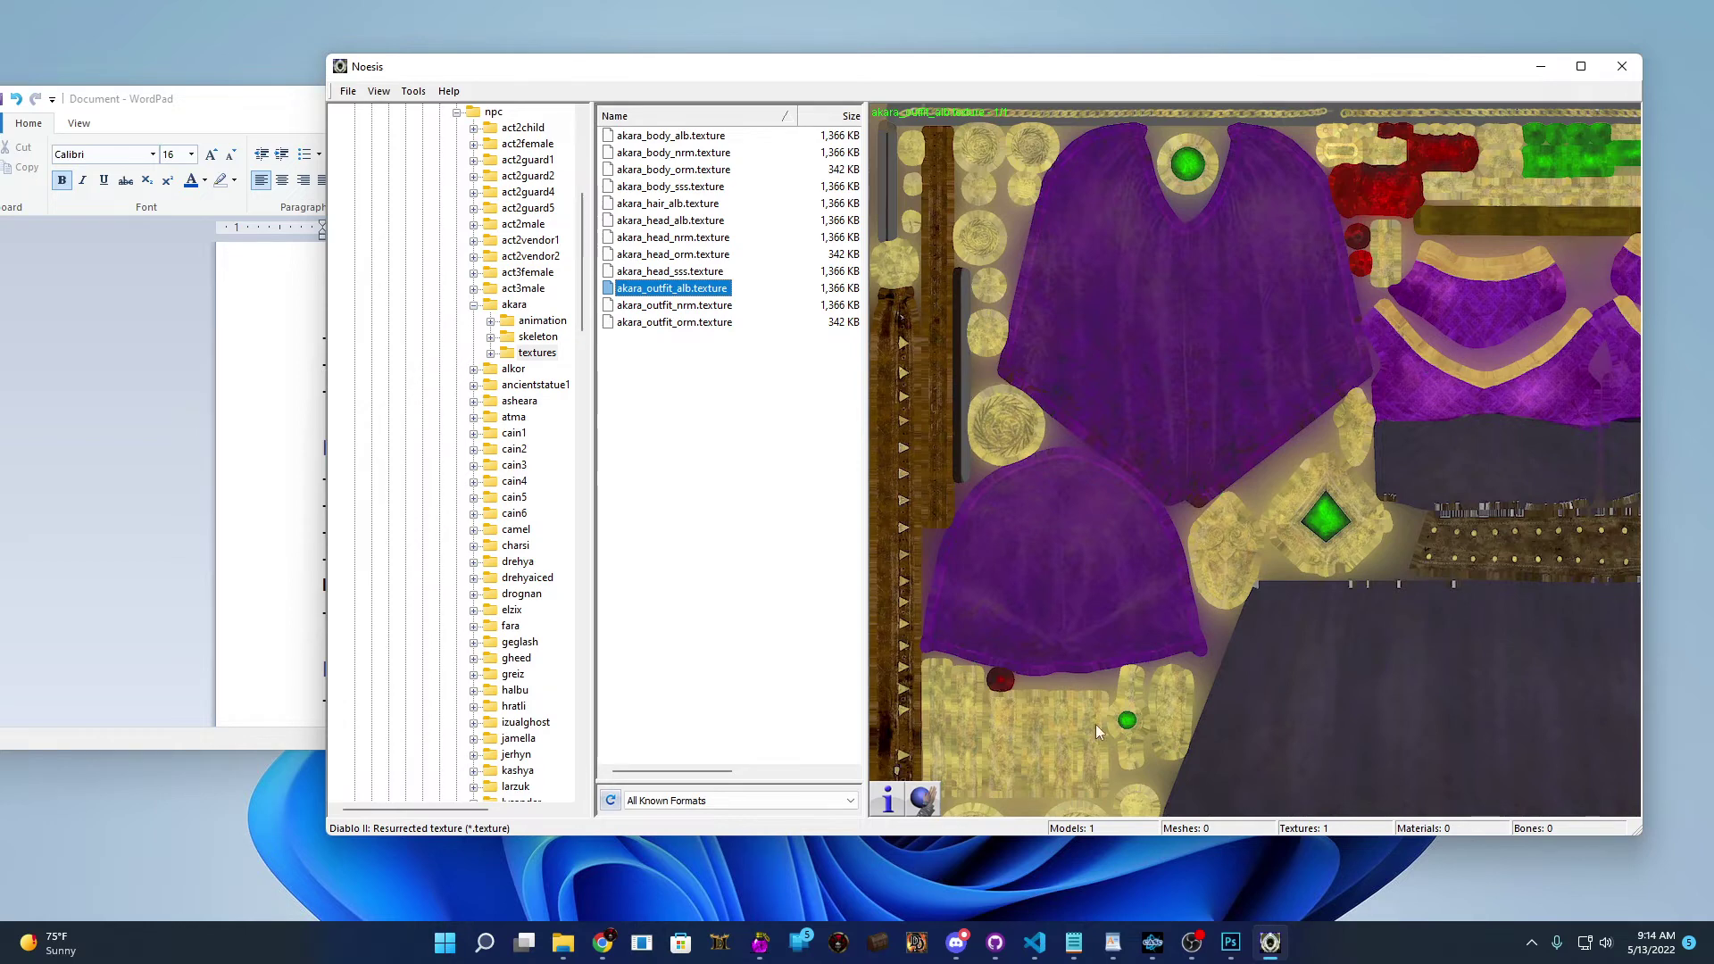
left_click(649, 307)
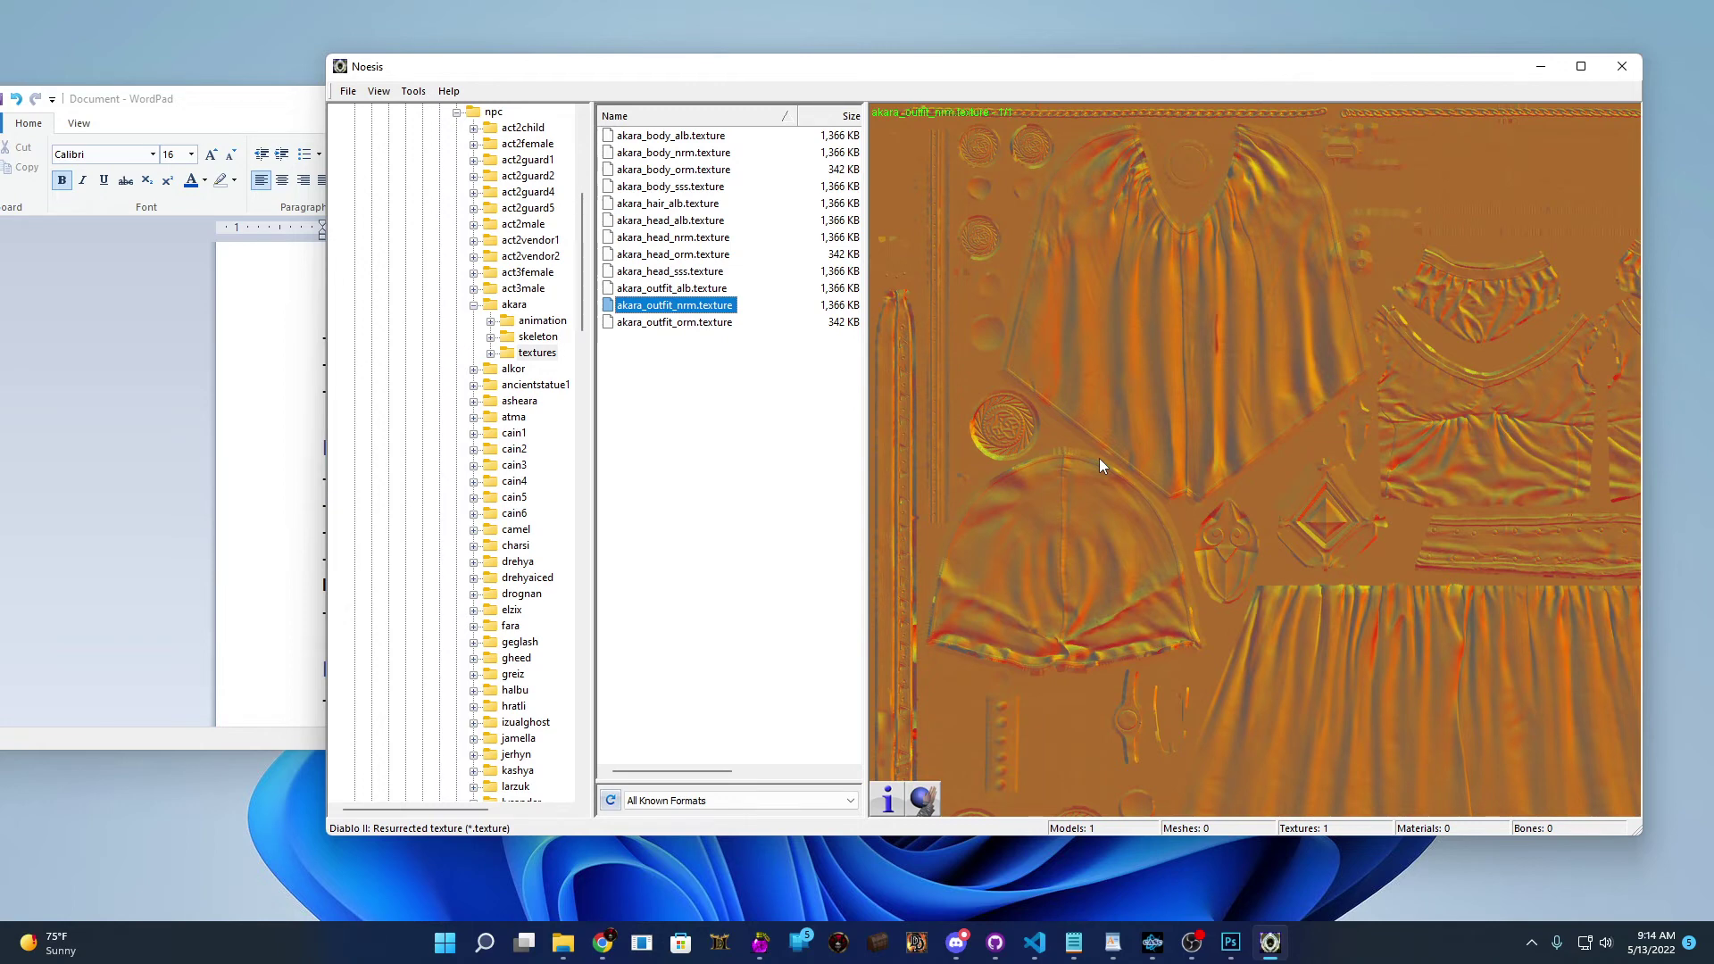
left_click(699, 327)
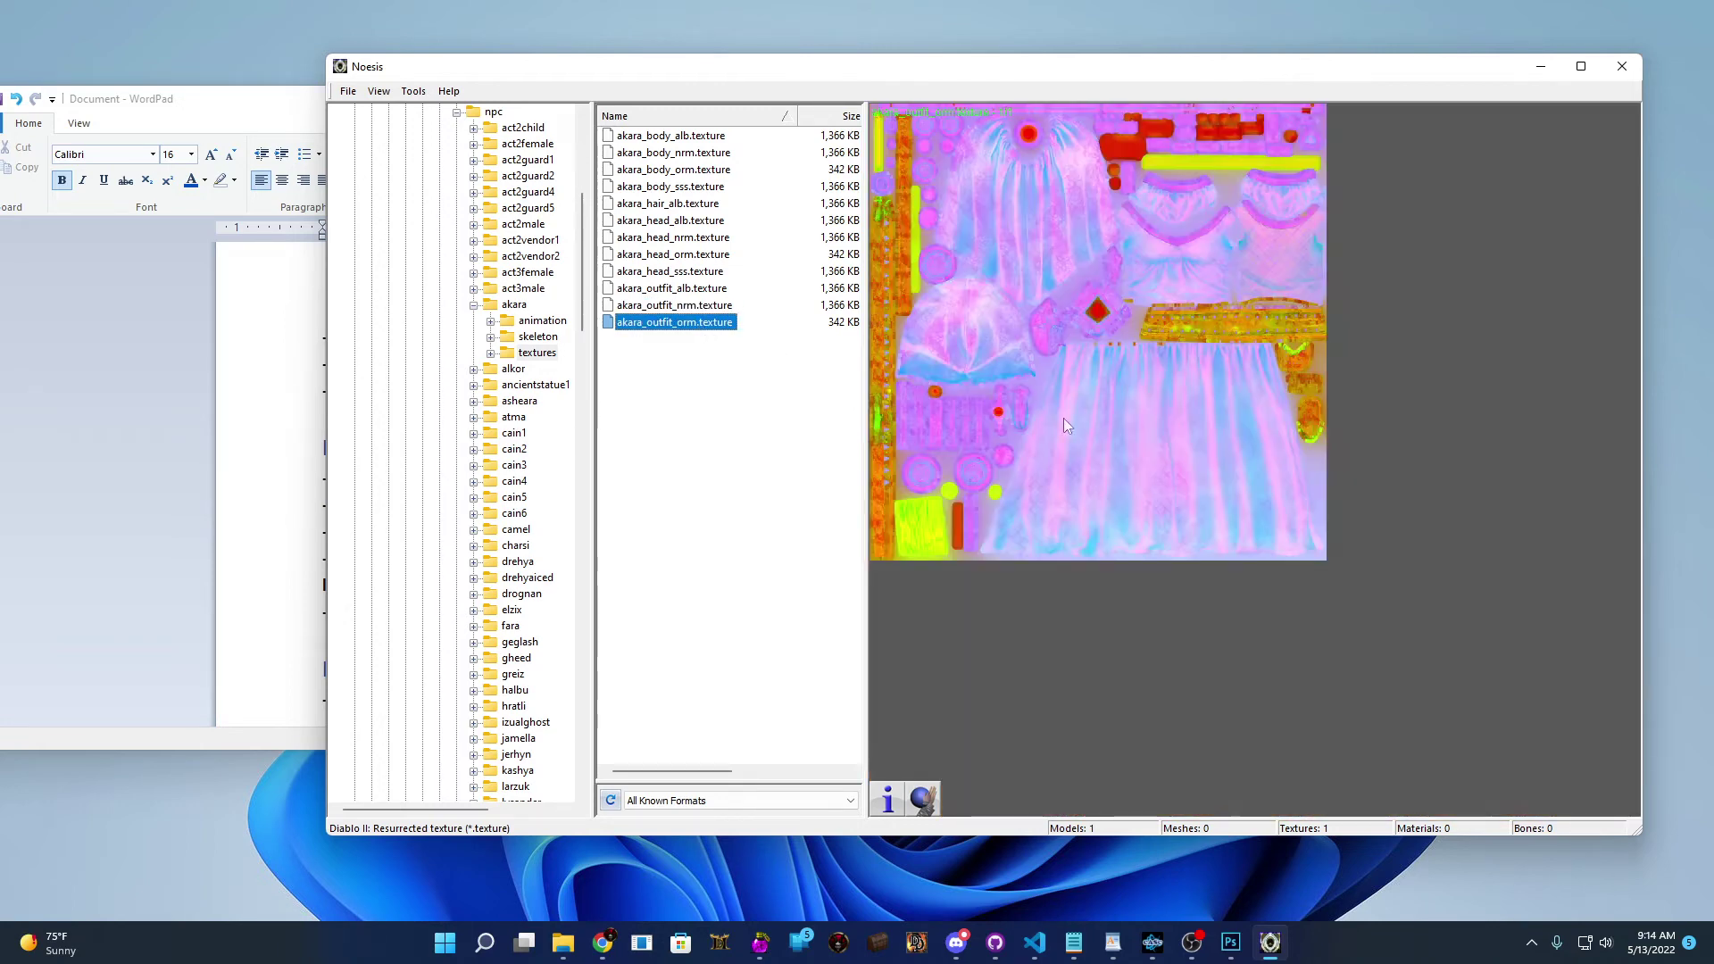
left_click(710, 289)
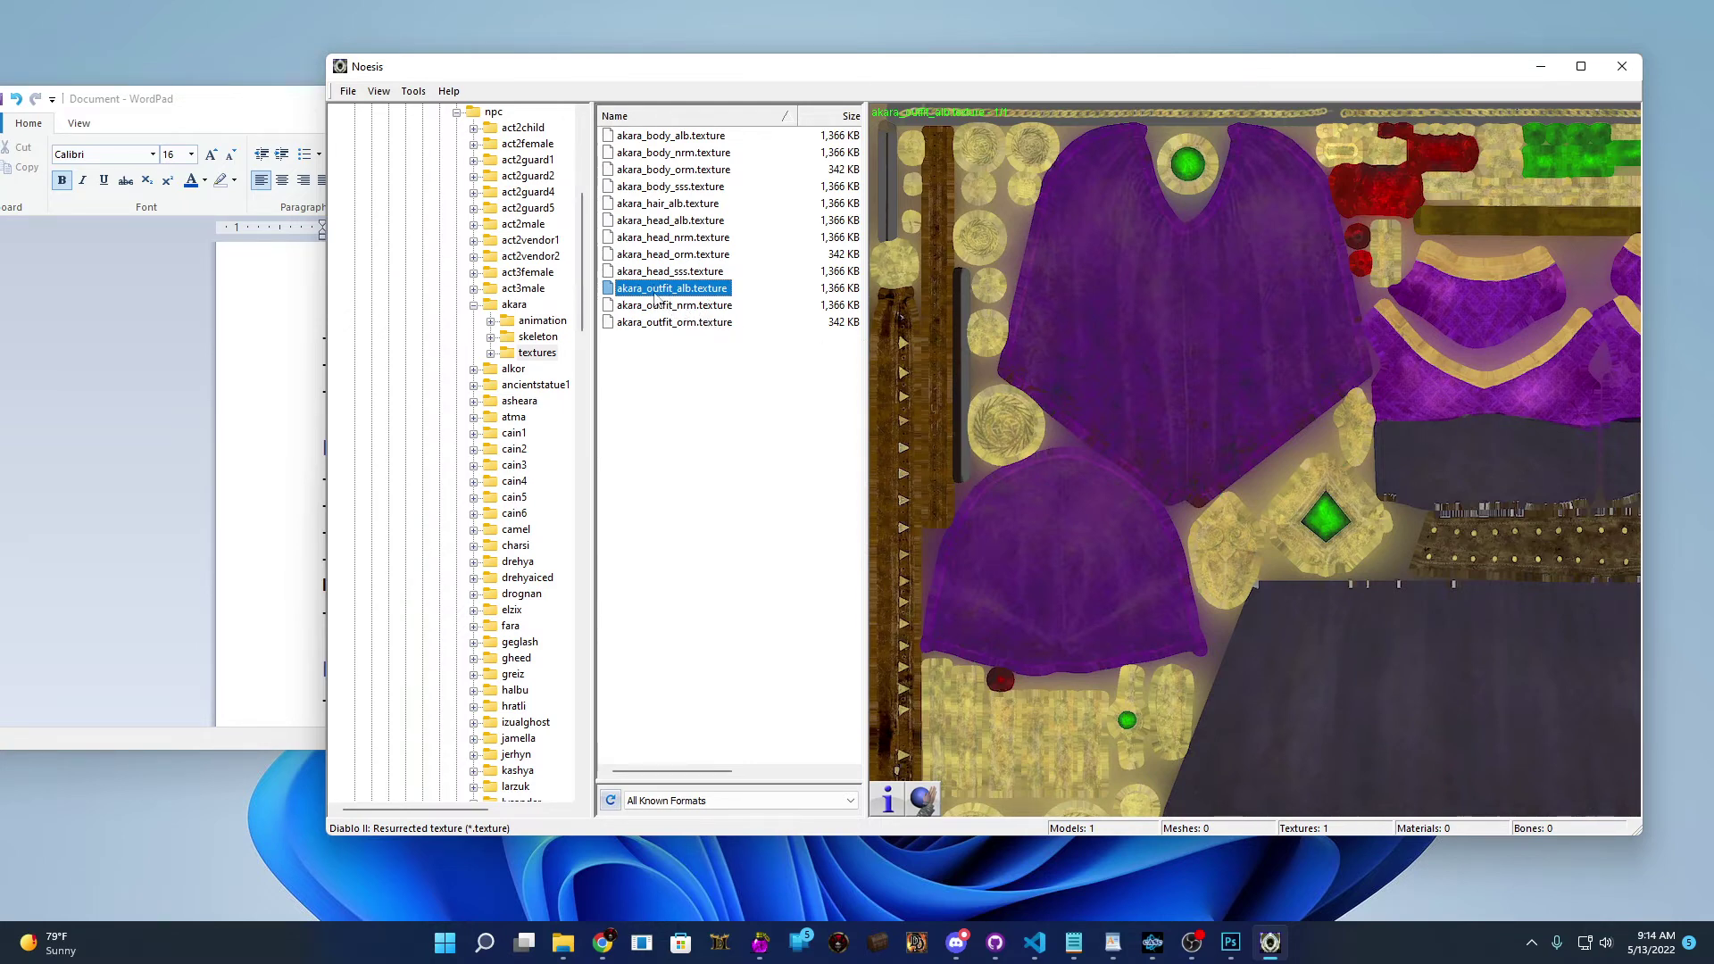
- Export akara_outfit_alb.texture as '.png - PNG Image' named akara_outfit_albout
right_click(656, 295)
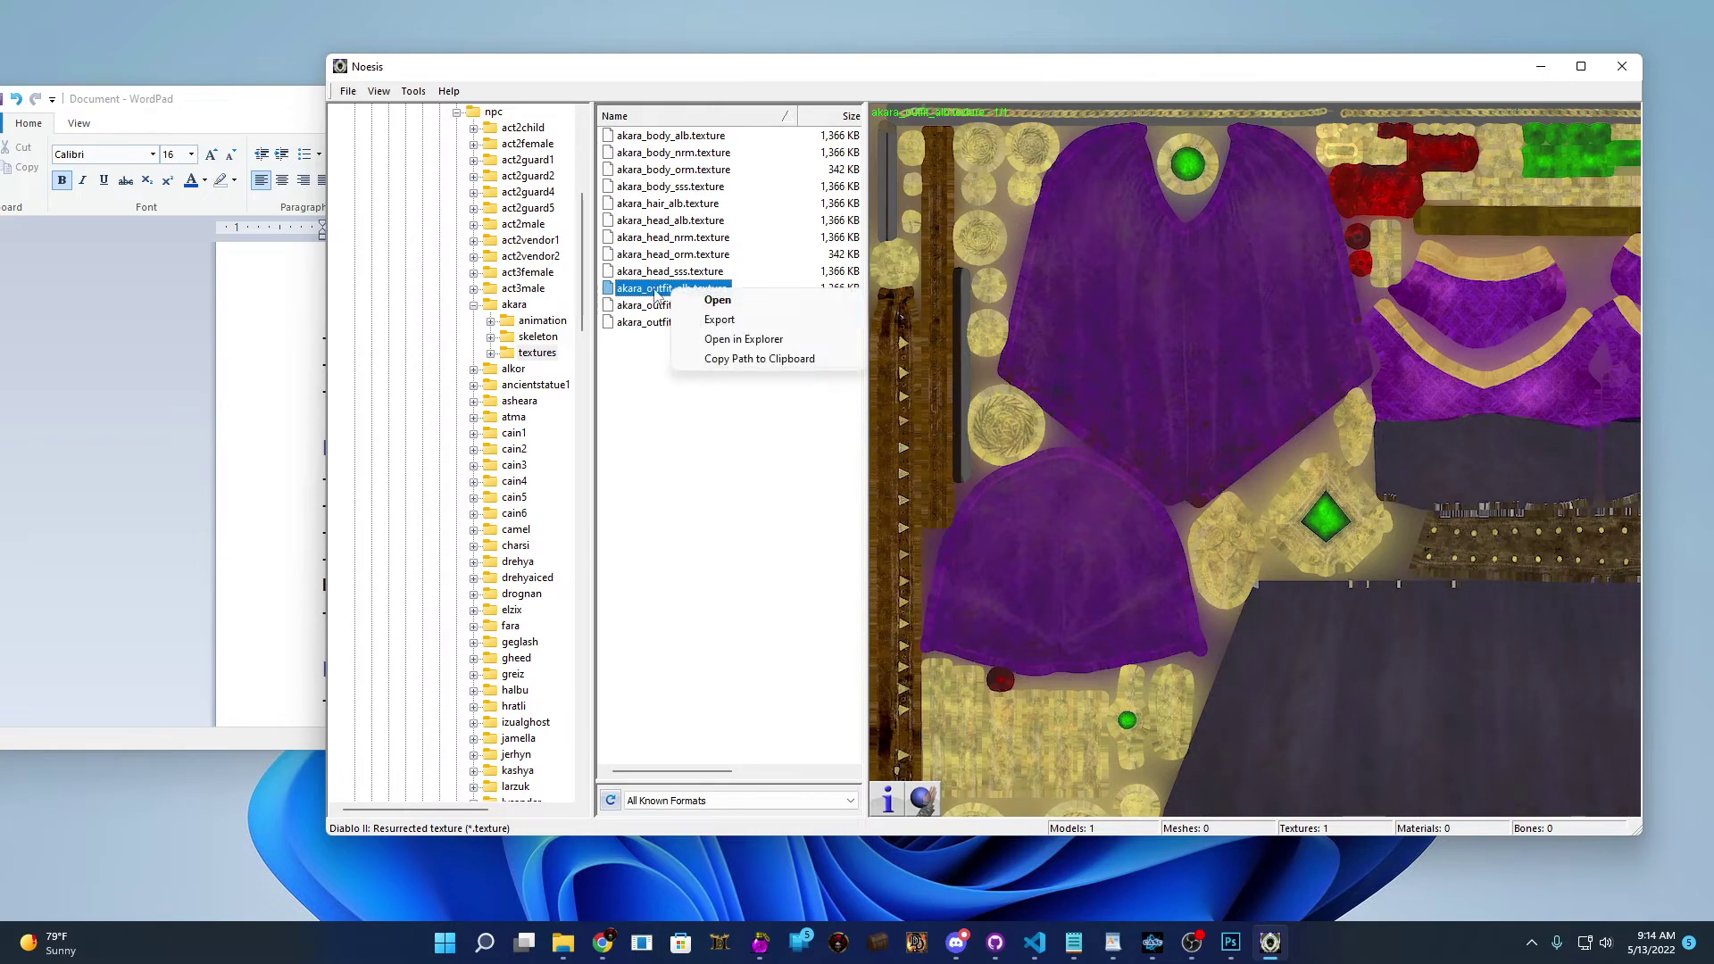
left_click(719, 320)
left_click(862, 364)
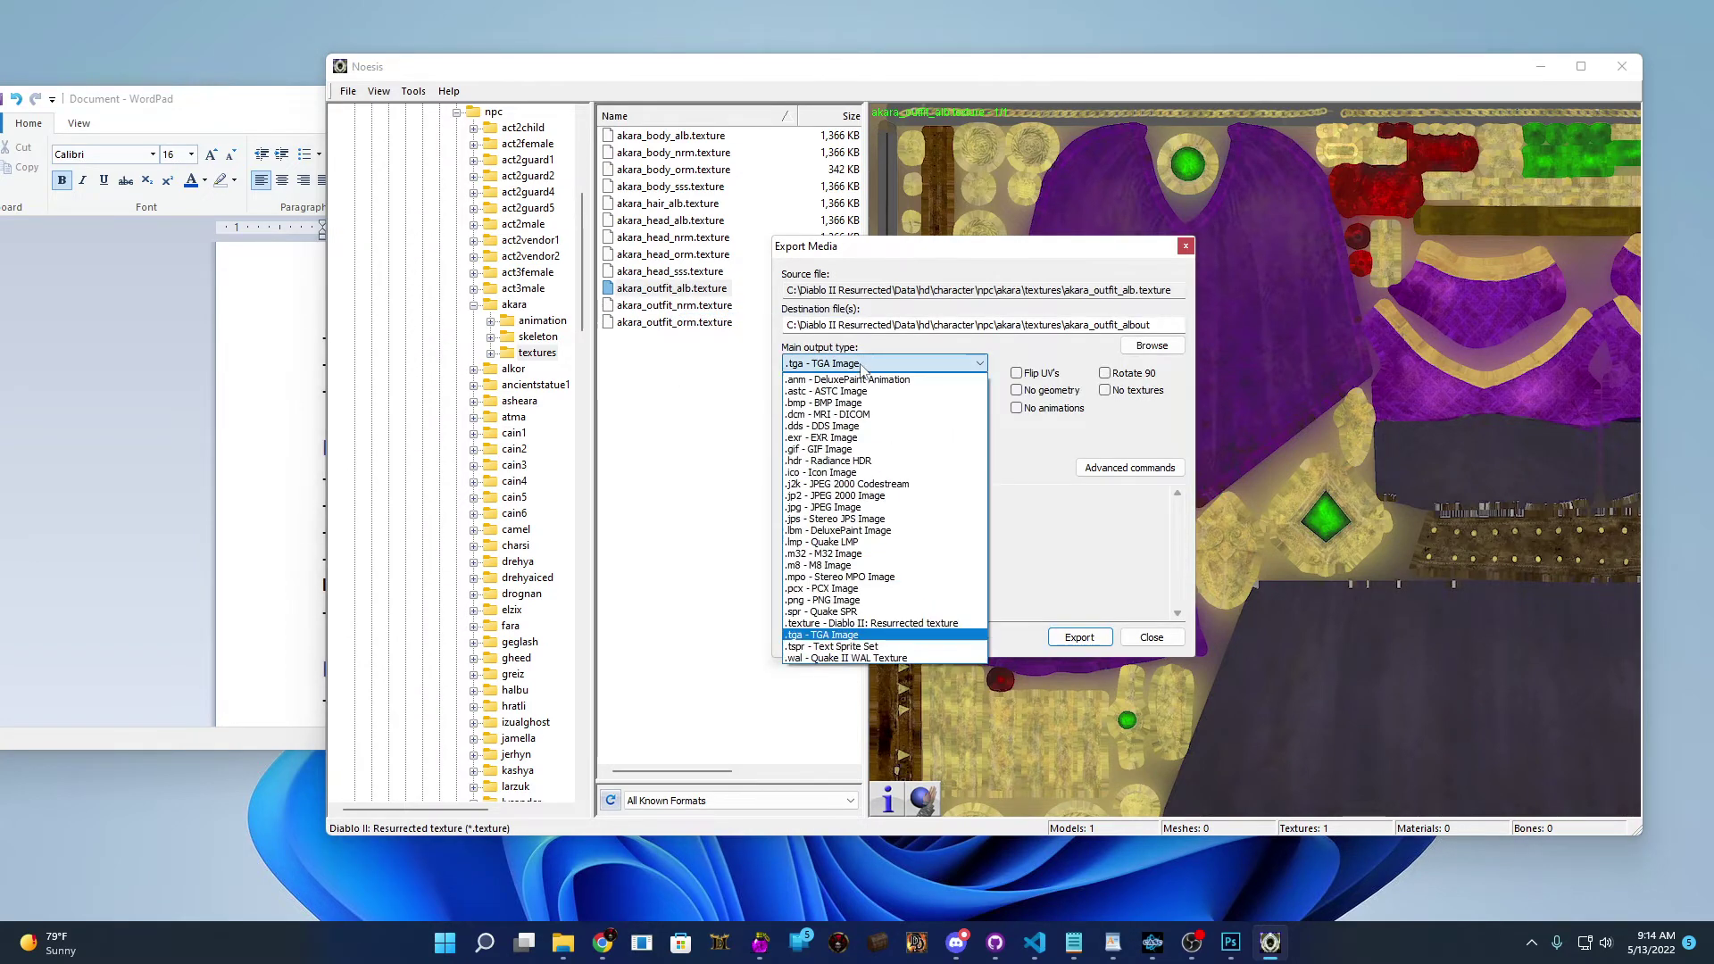
left_click(820, 600)
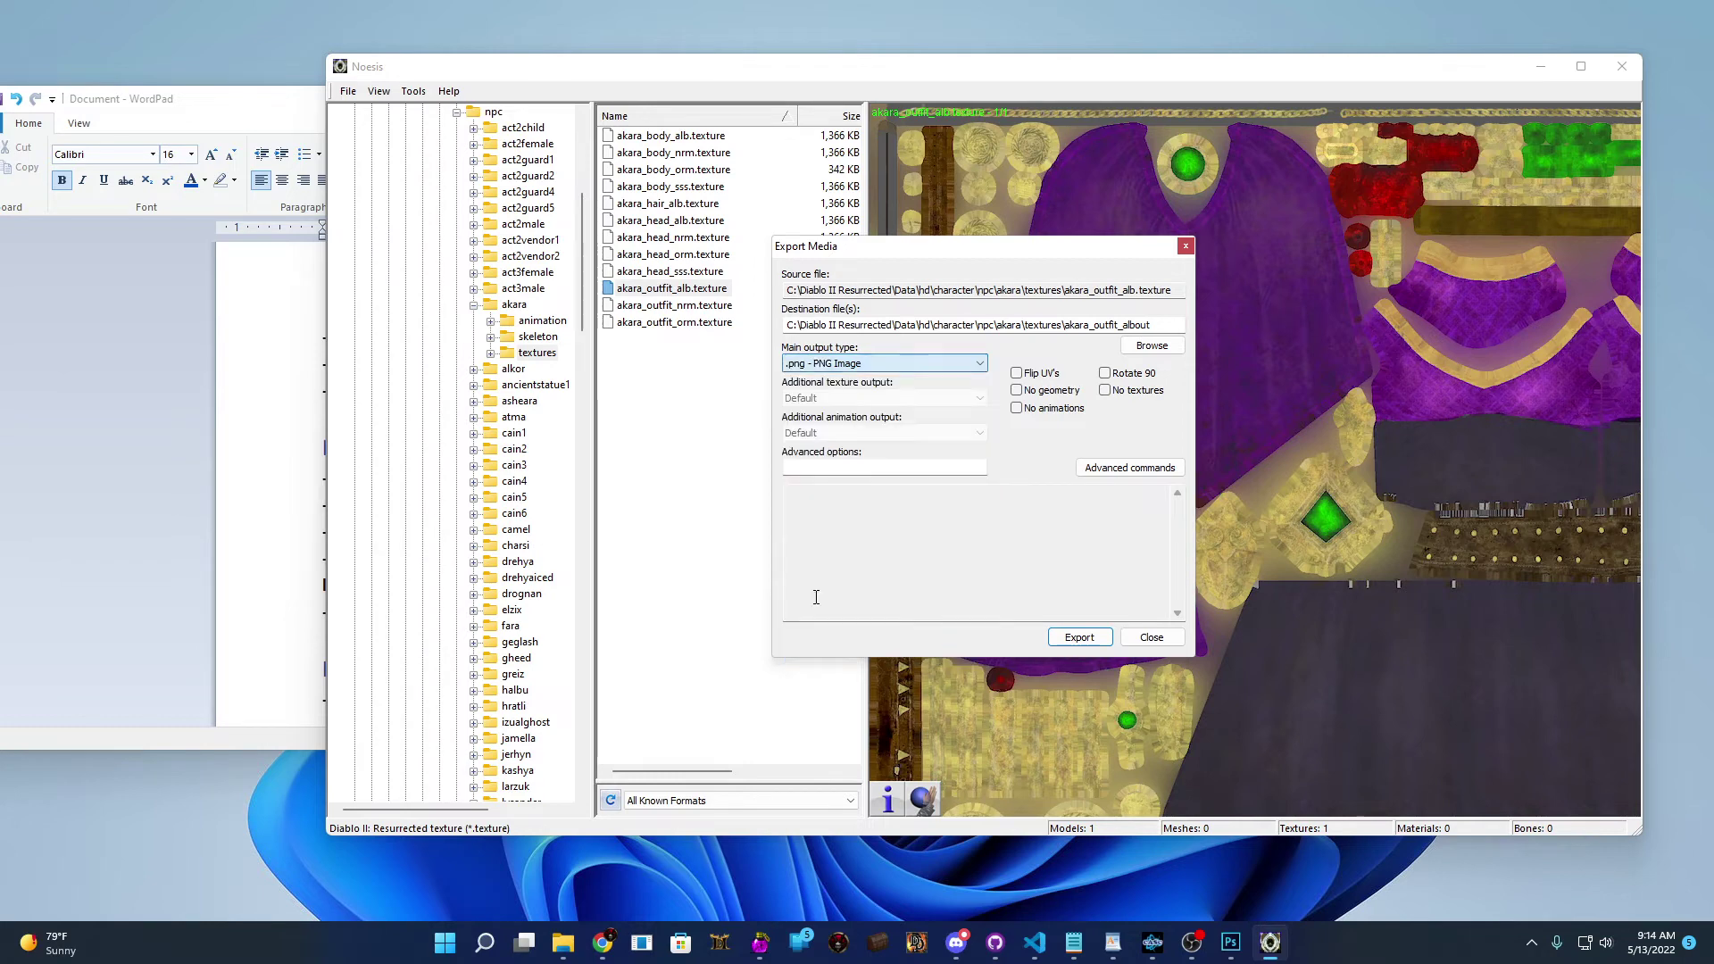
left_click(1157, 324)
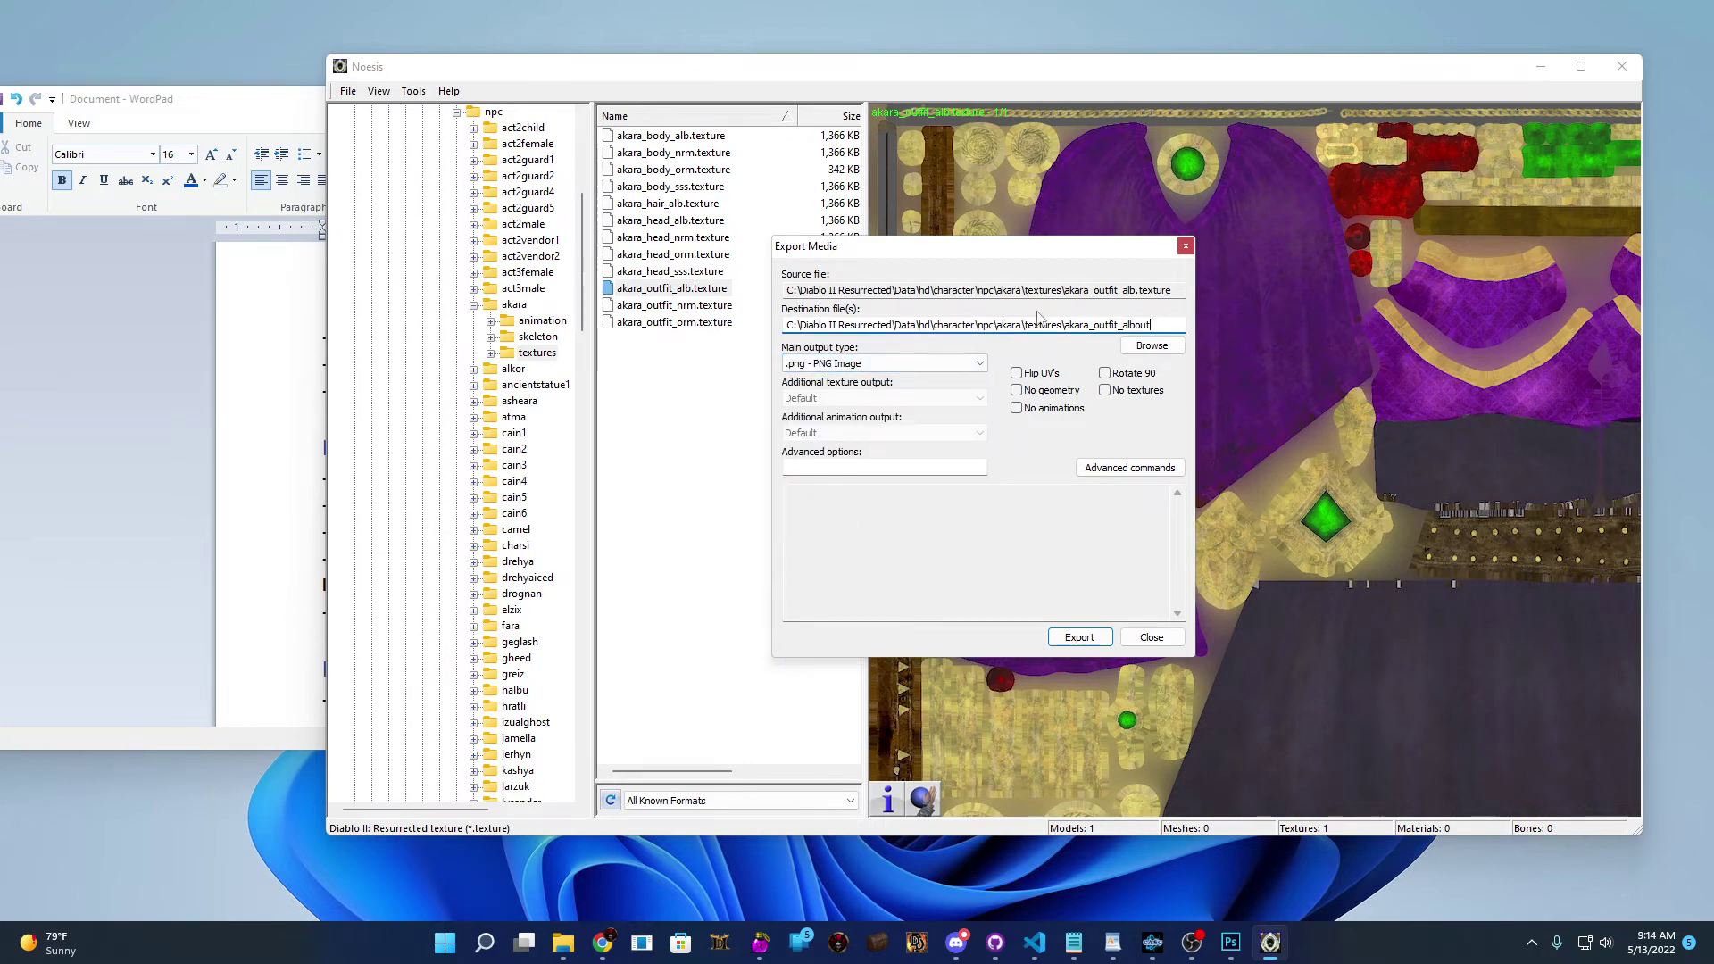
left_click(1069, 639)
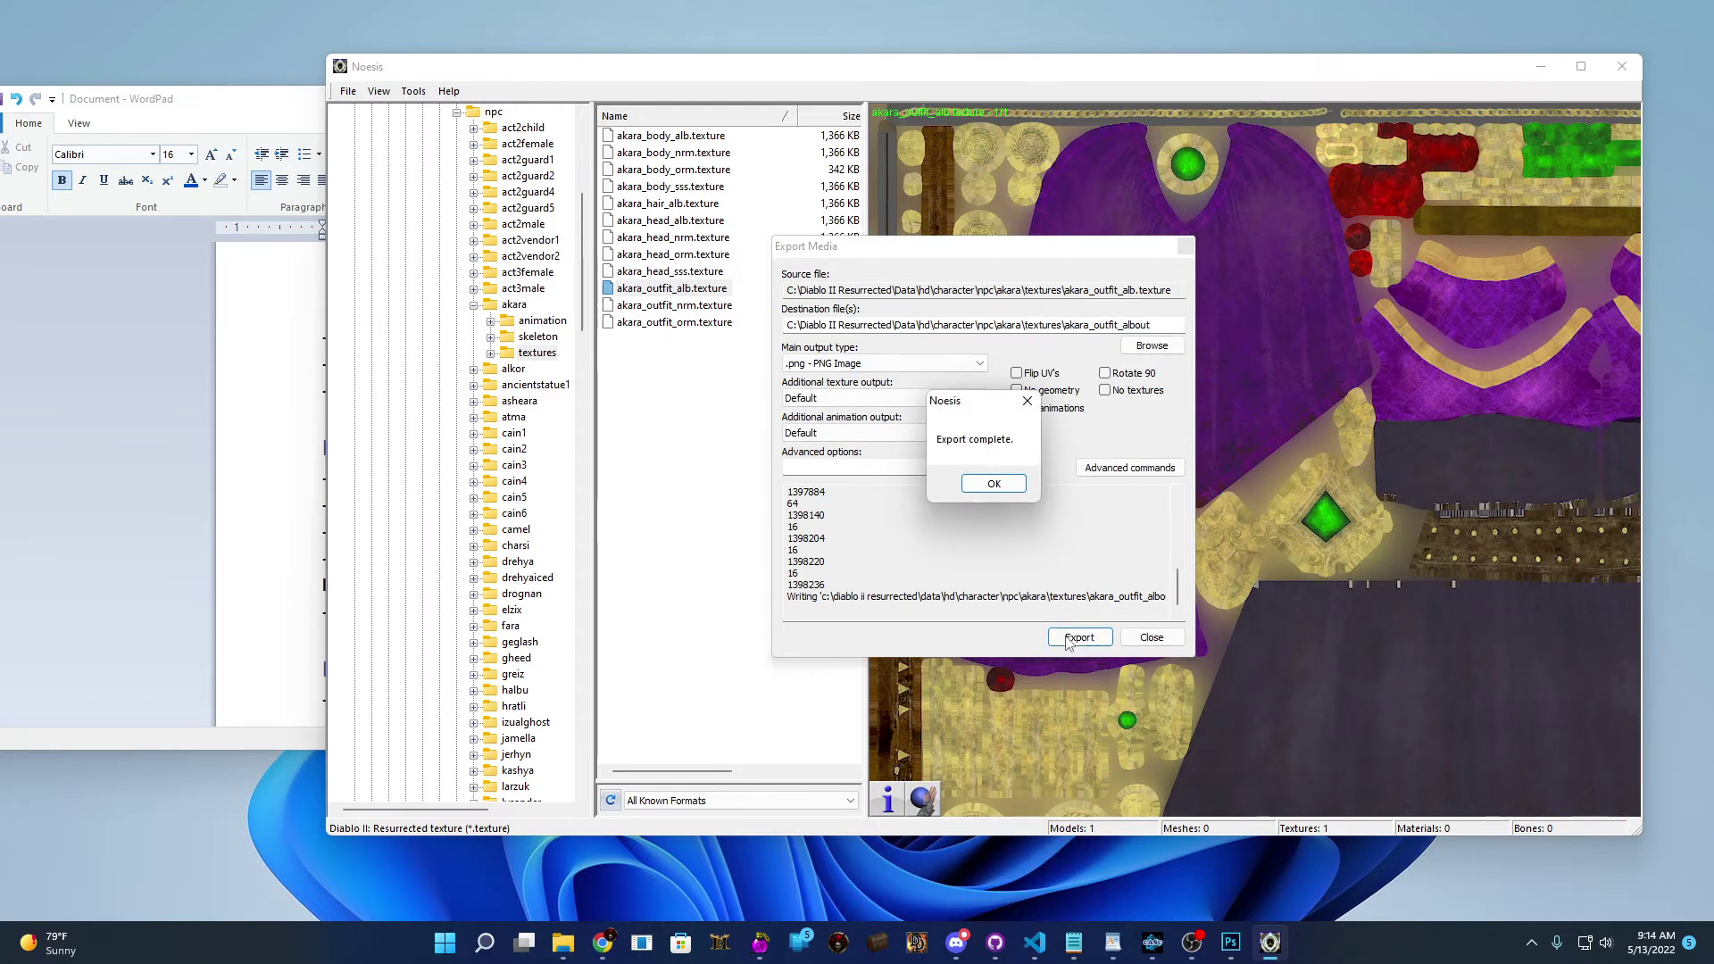
left_click(990, 483)
mouse_move(565, 939)
left_click(629, 843)
- Open akara_outfit_albout.png with Adobe Photoshop CC 2015
left_click(441, 709)
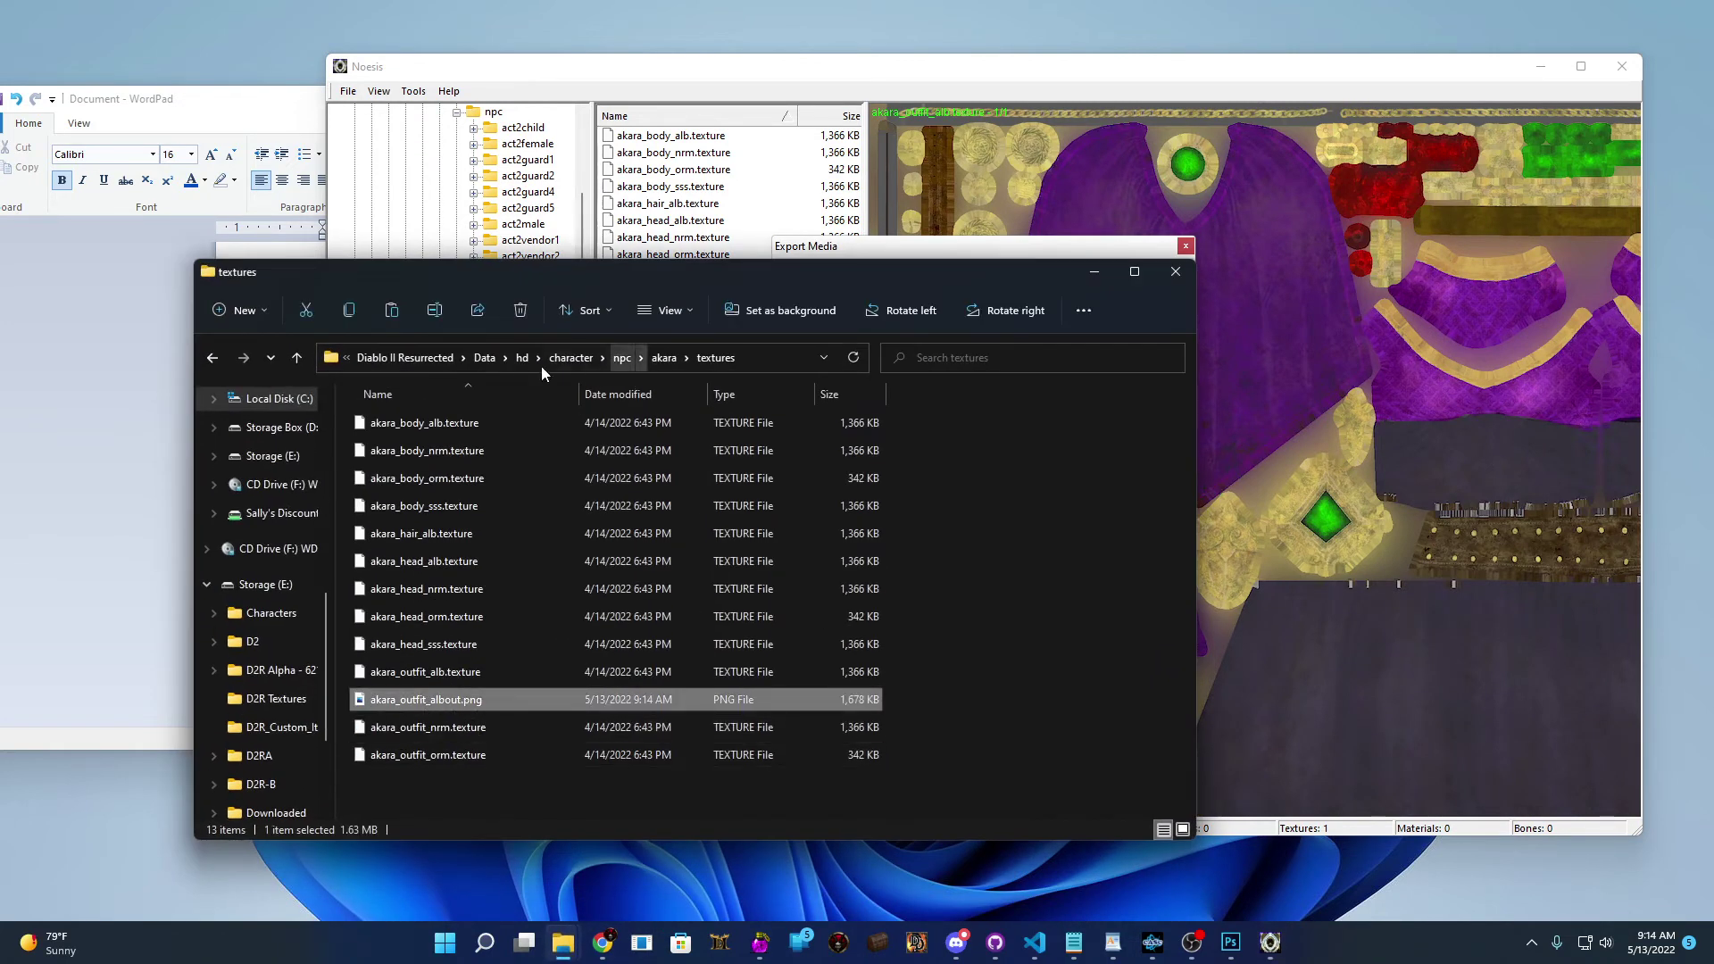
right_click(517, 698)
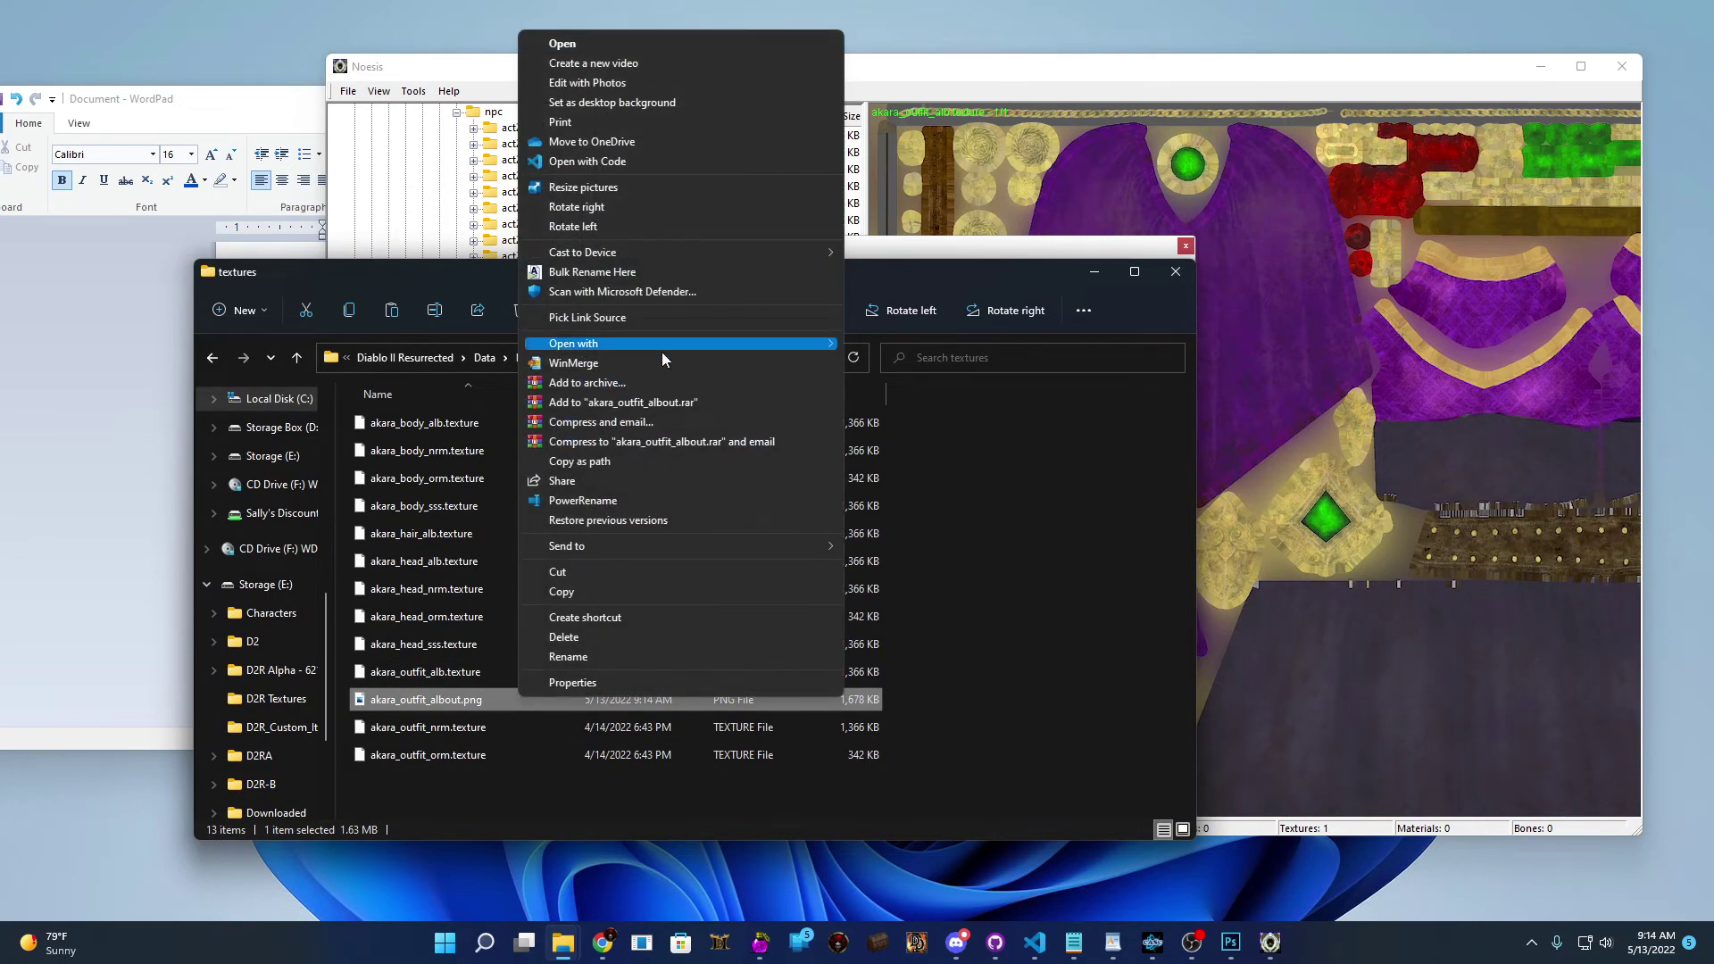
mouse_move(757, 345)
left_click(873, 347)
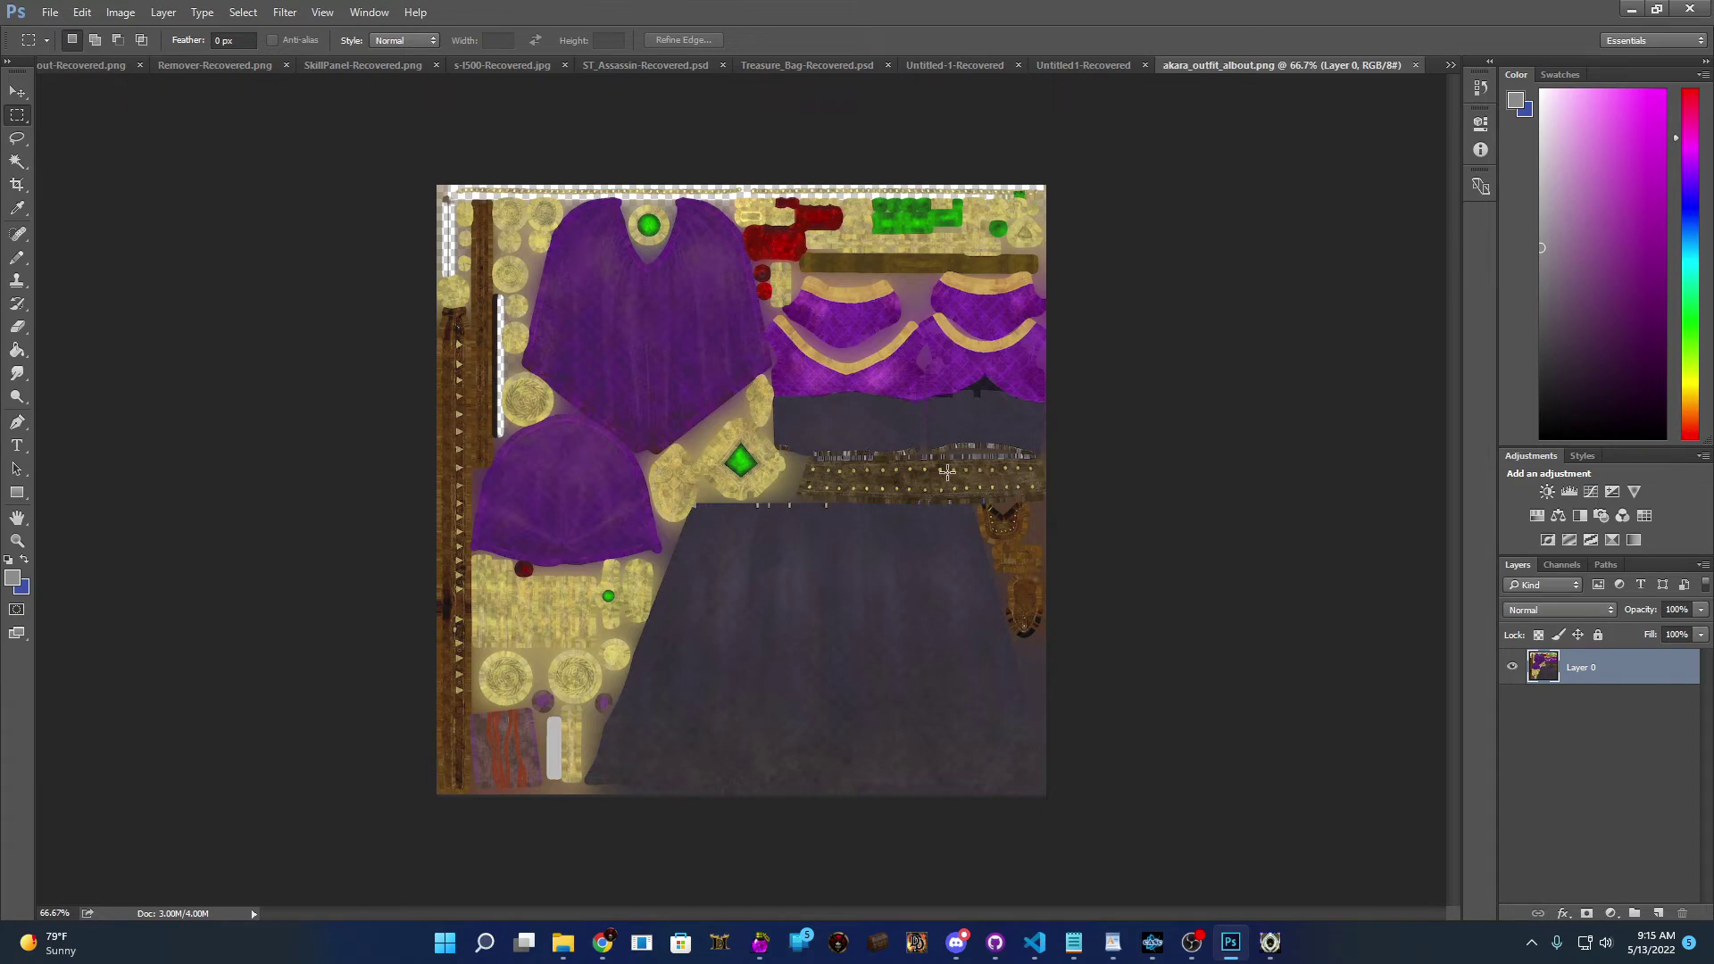
- Shift the outfit's hue with Hue/Saturation so the purple becomes crimson
left_click(120, 13)
mouse_move(196, 59)
left_click(362, 149)
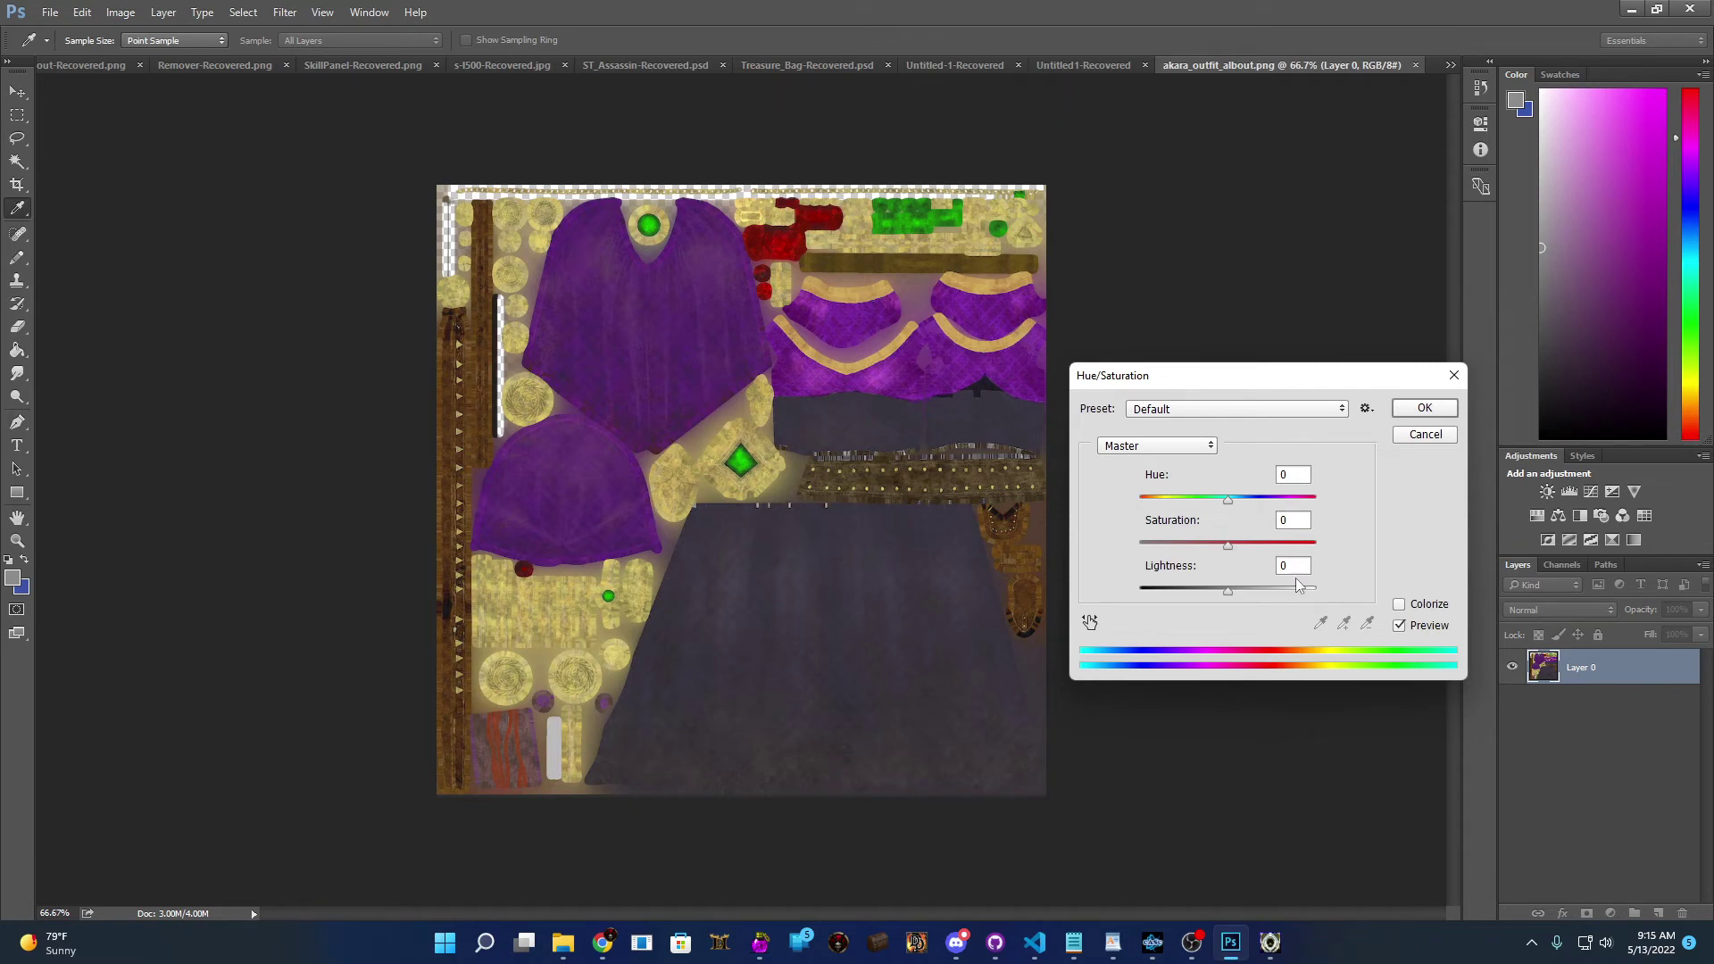
left_click_drag(1230, 506, 1275, 504)
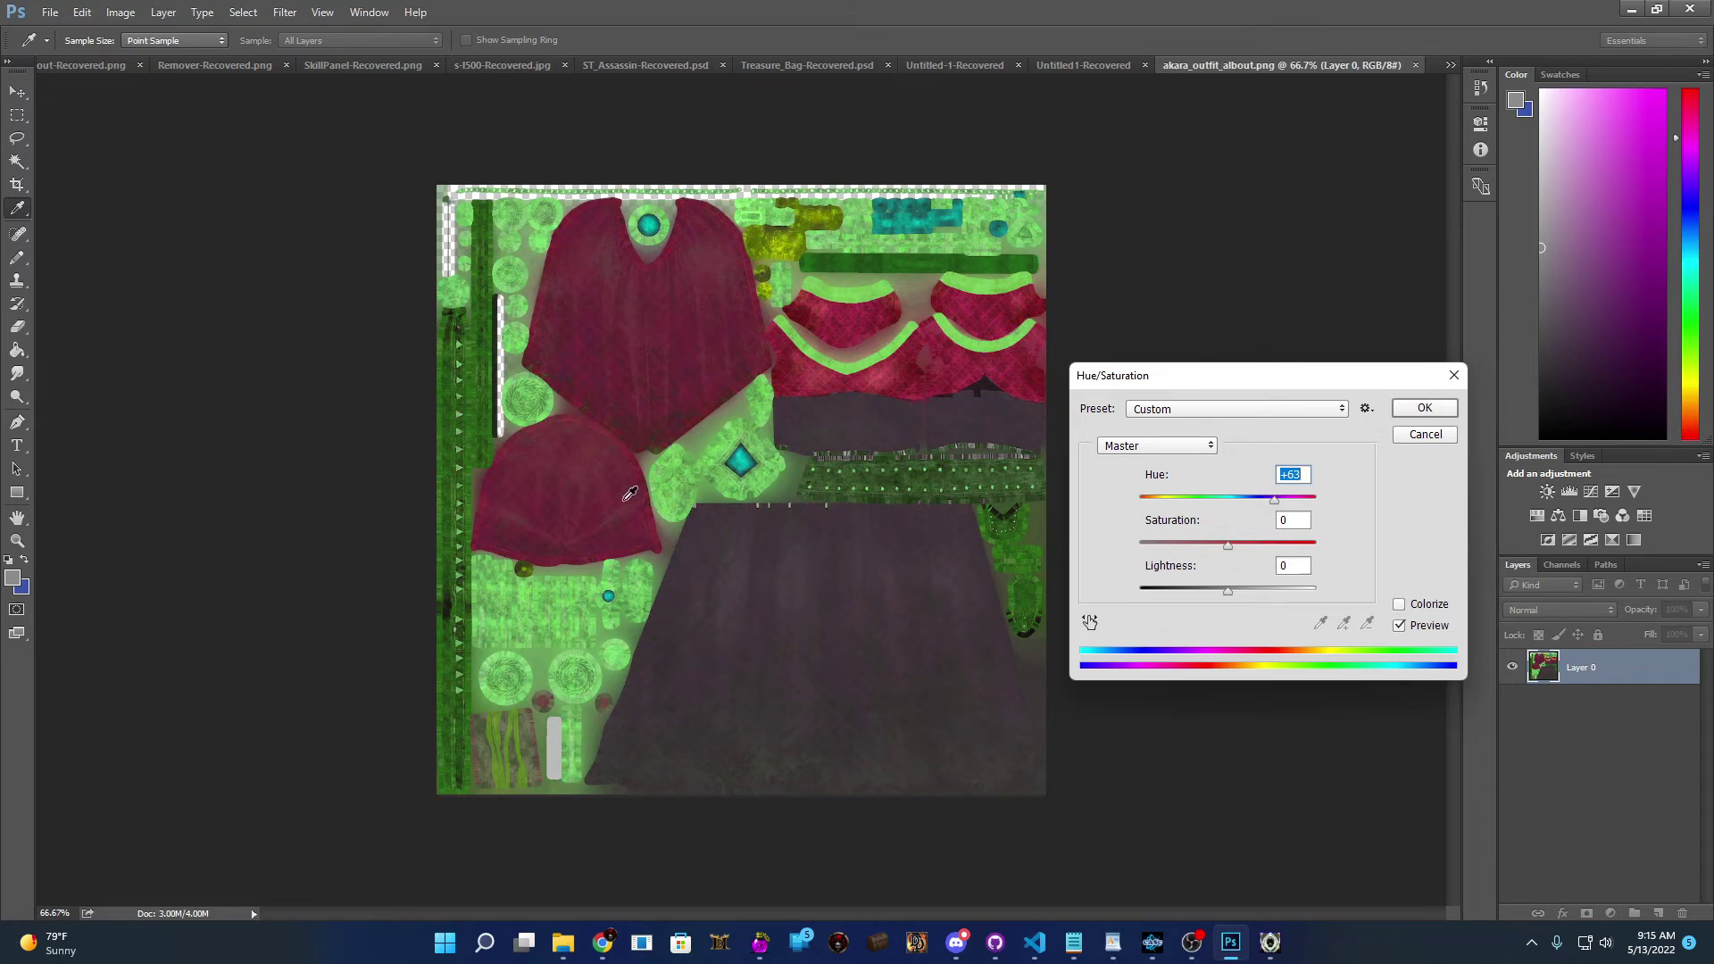
left_click(1425, 408)
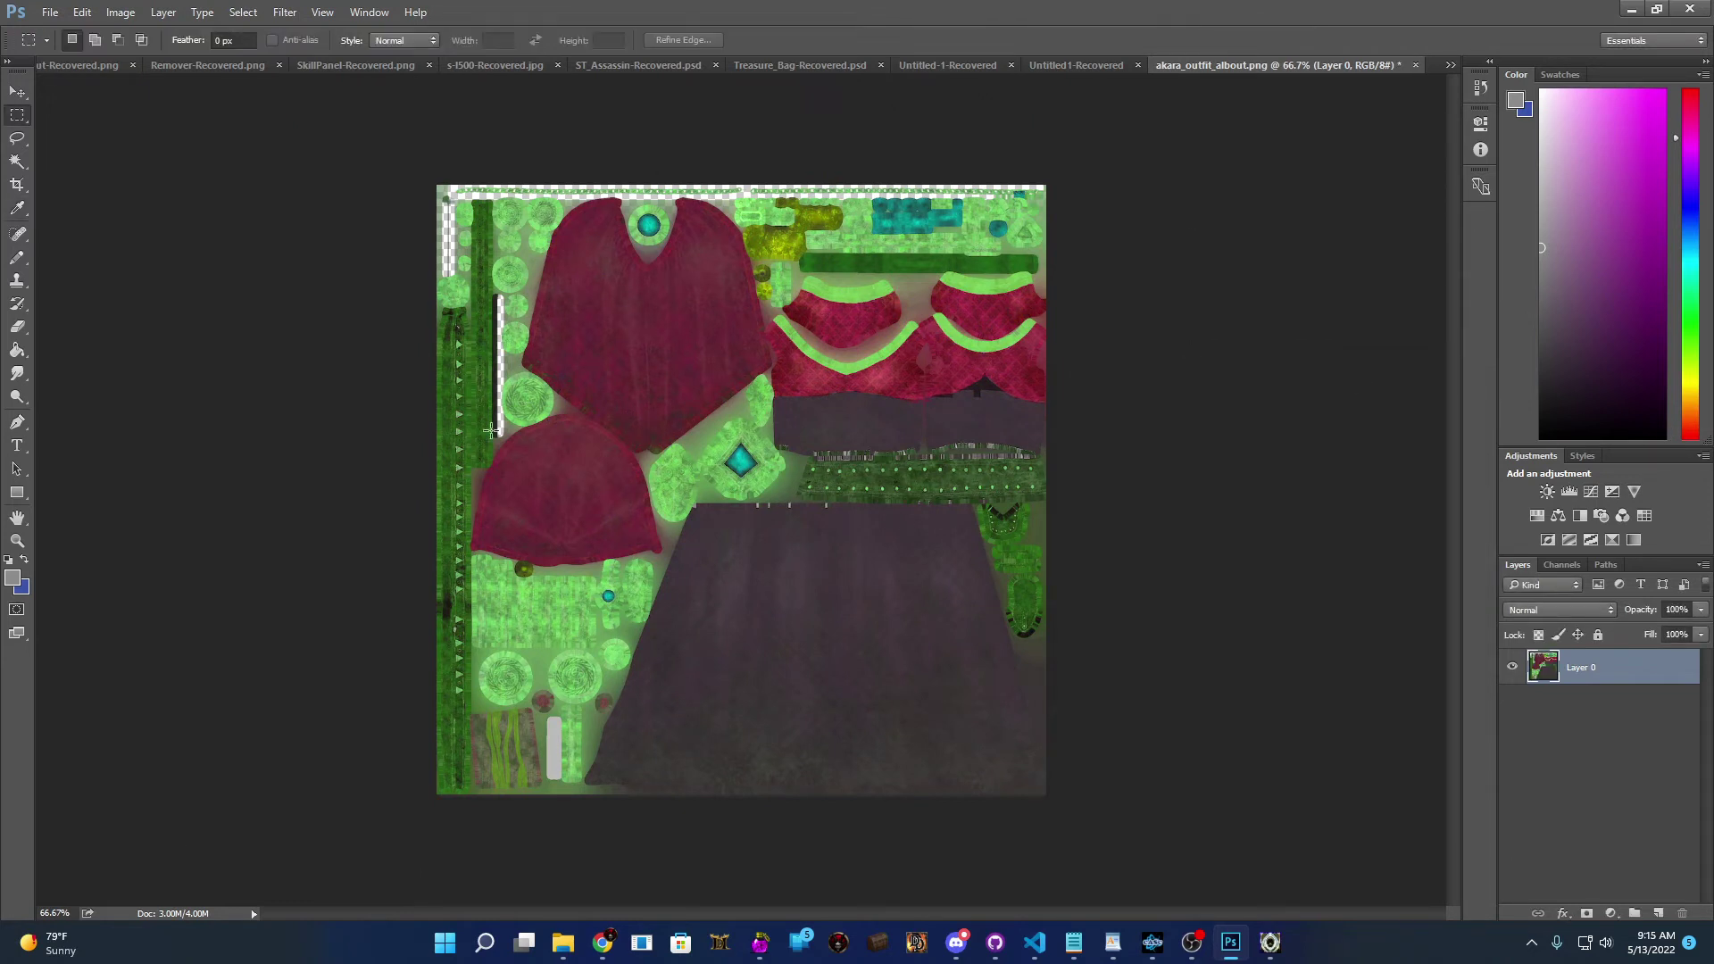
- Save the recoloured texture as akara_outfit_albout2.png with Smallest/Slow PNG compression
left_click(50, 13)
left_click(85, 209)
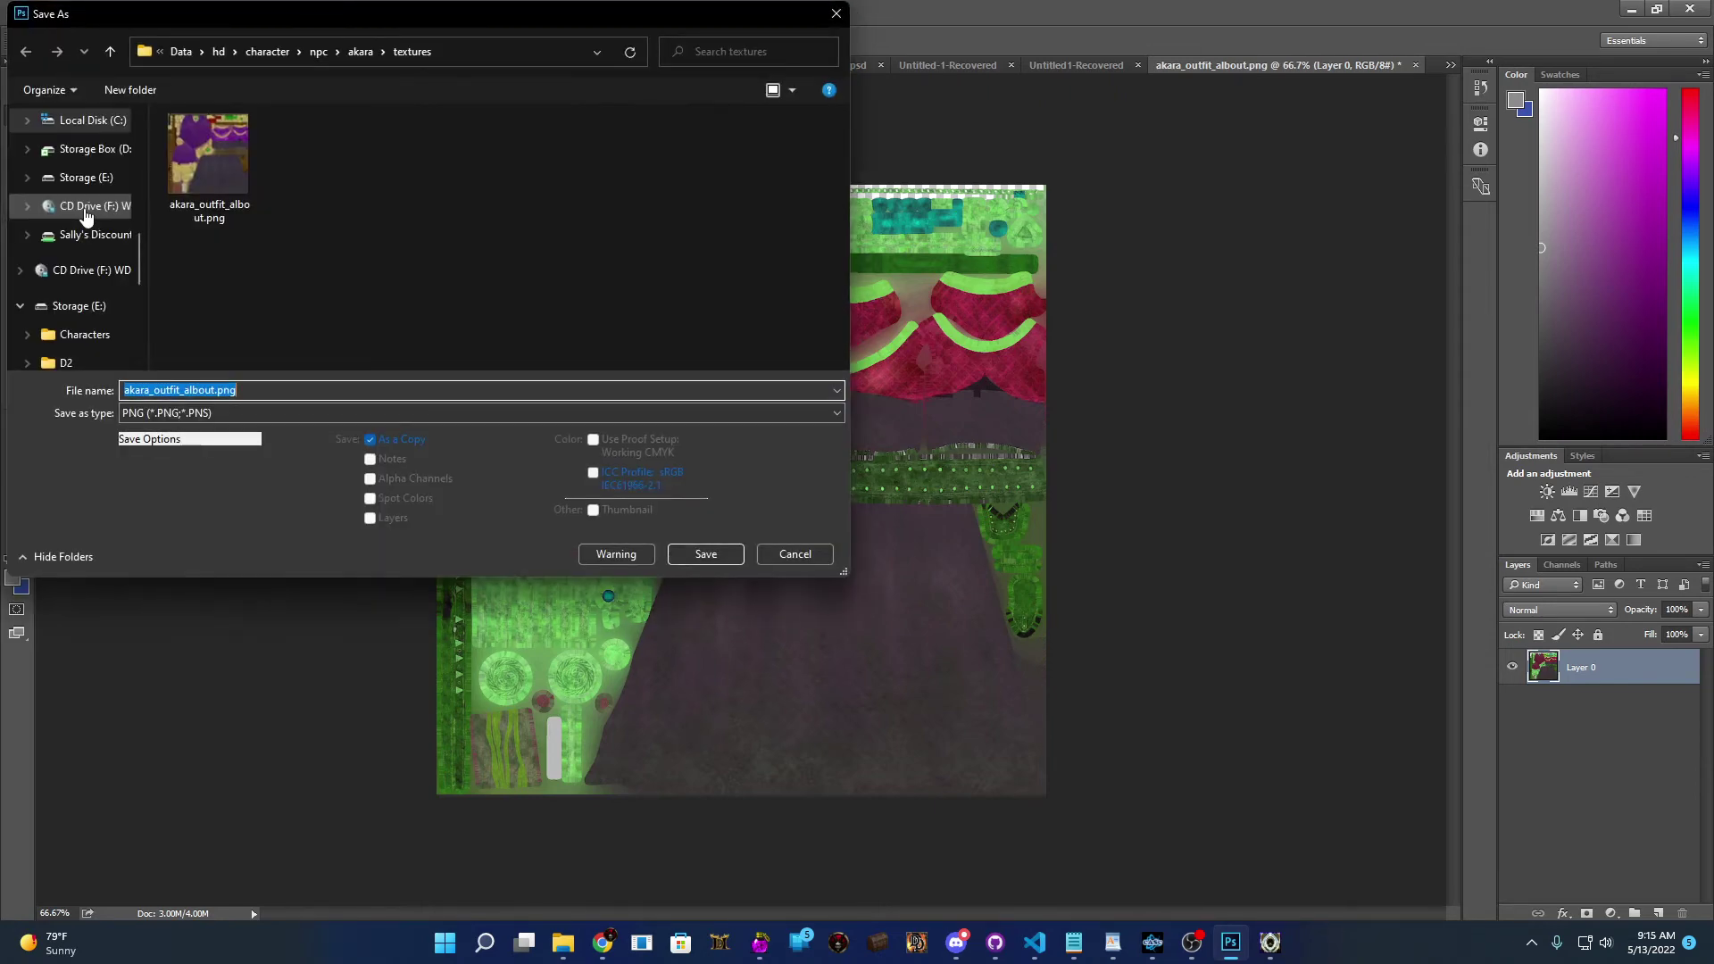
left_click(214, 390)
type("2")
left_click(712, 553)
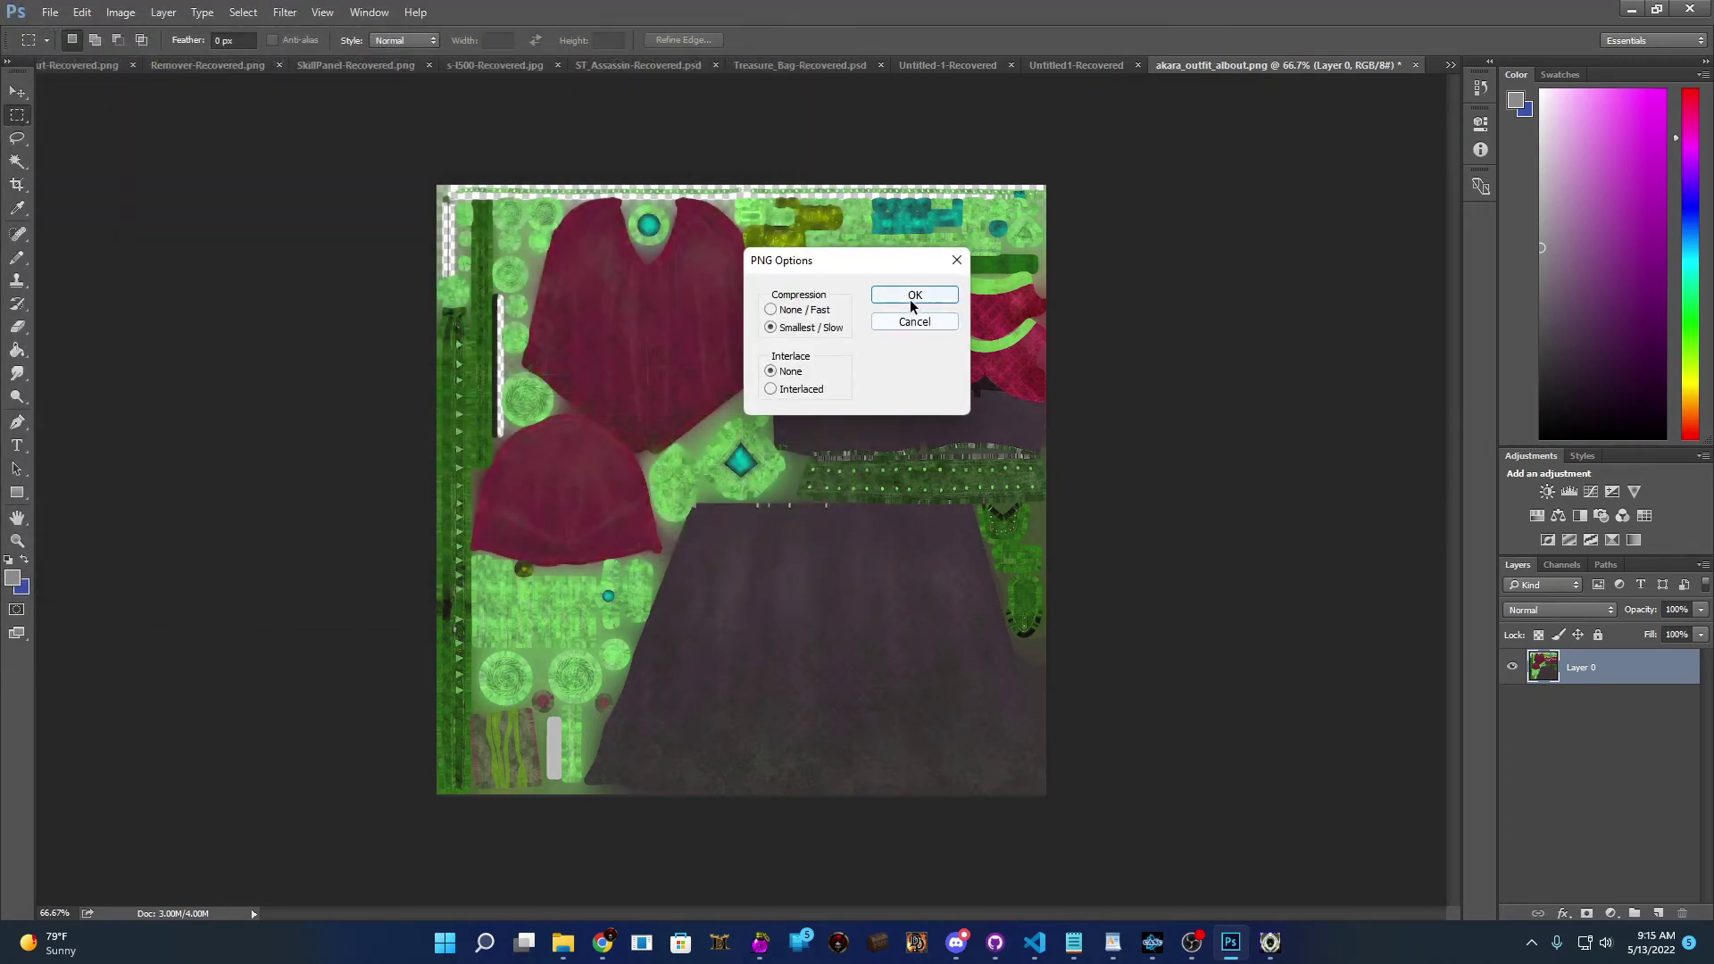
left_click(913, 297)
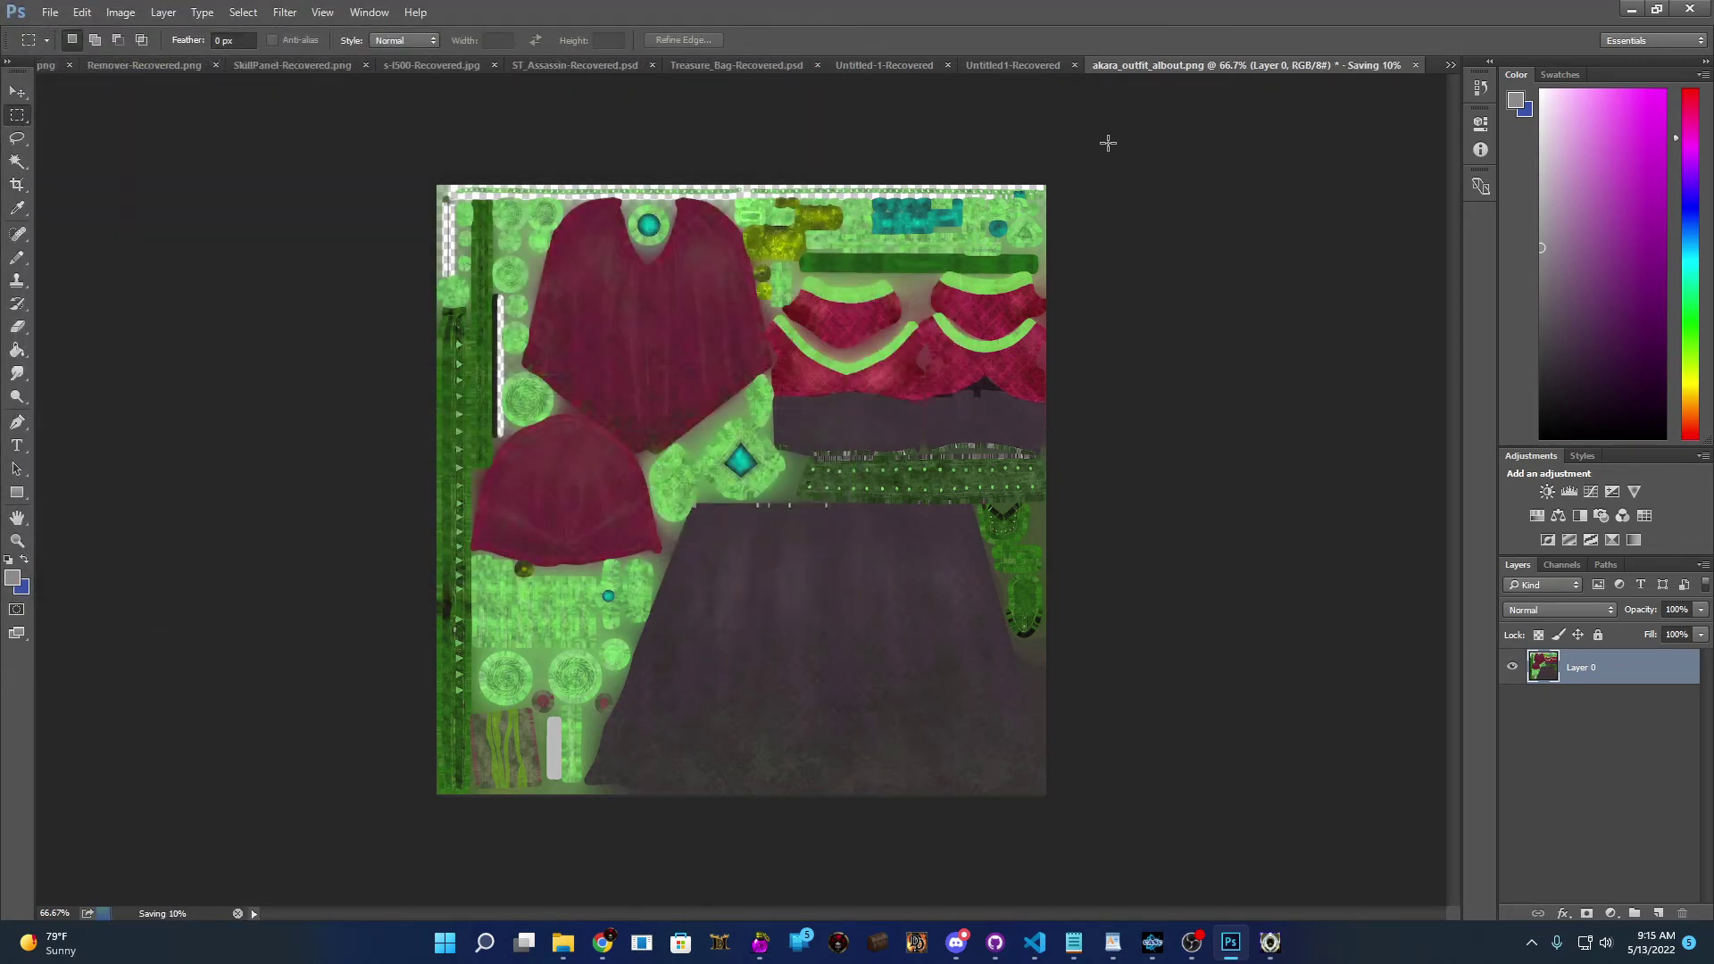
left_click(1270, 942)
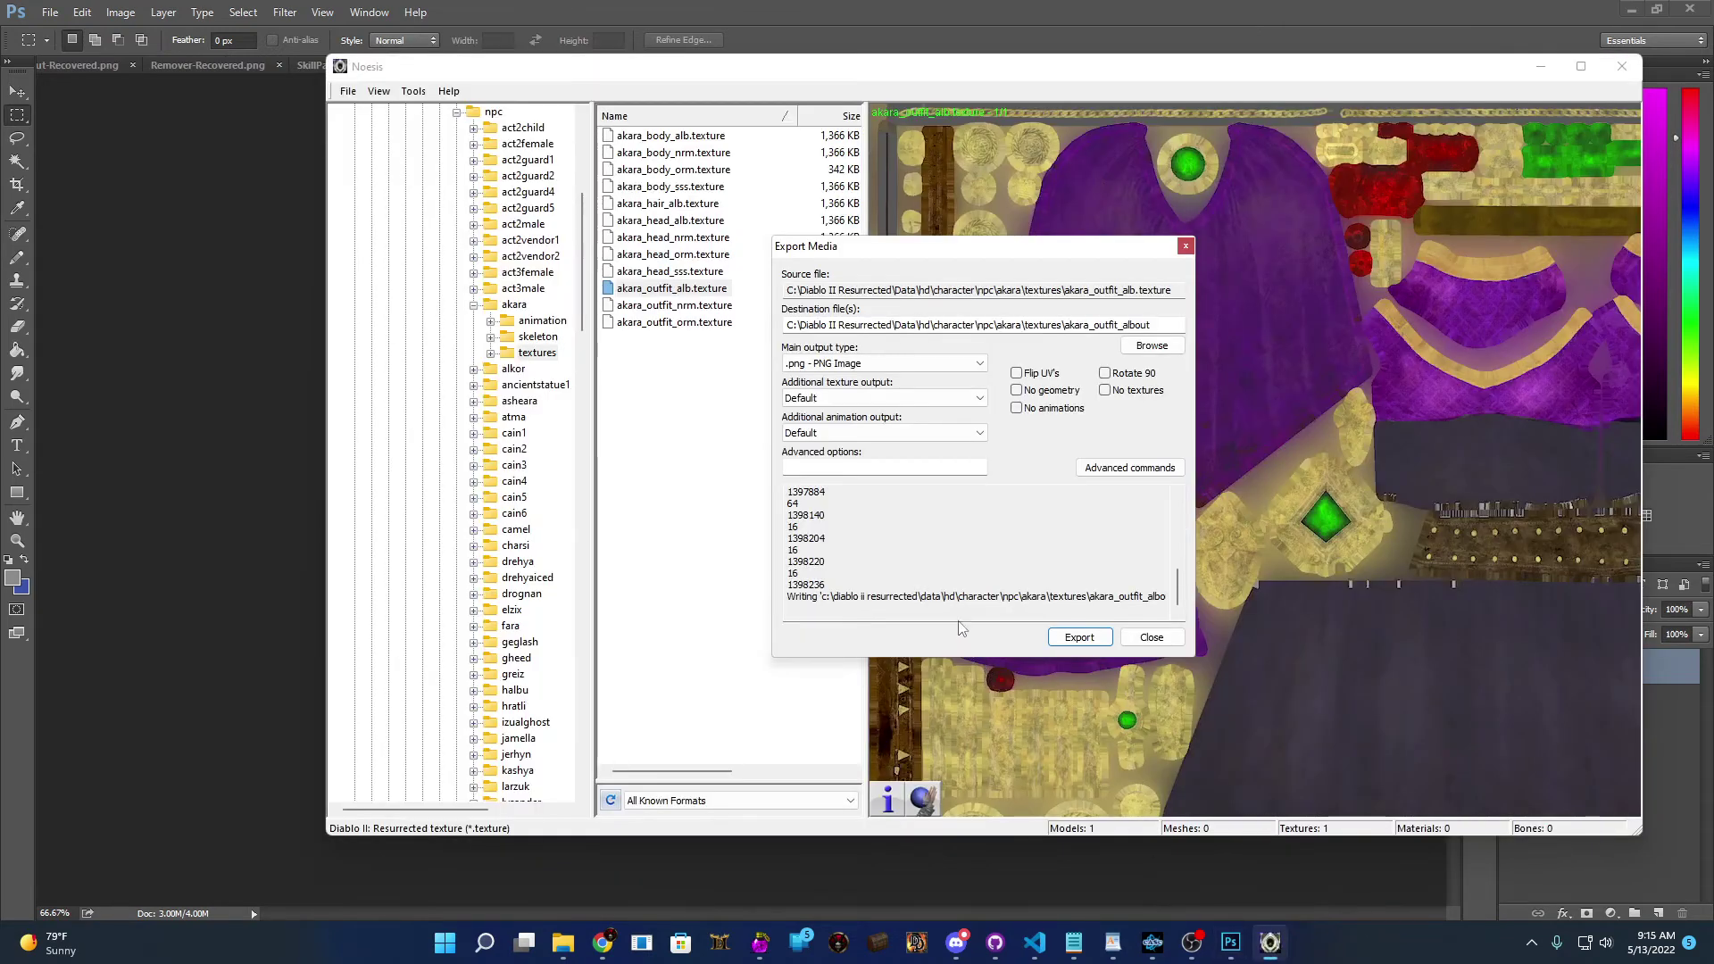
- Close the earlier export settings, refresh the textures folder and export akara_outfit_albout2.png
left_click(1152, 636)
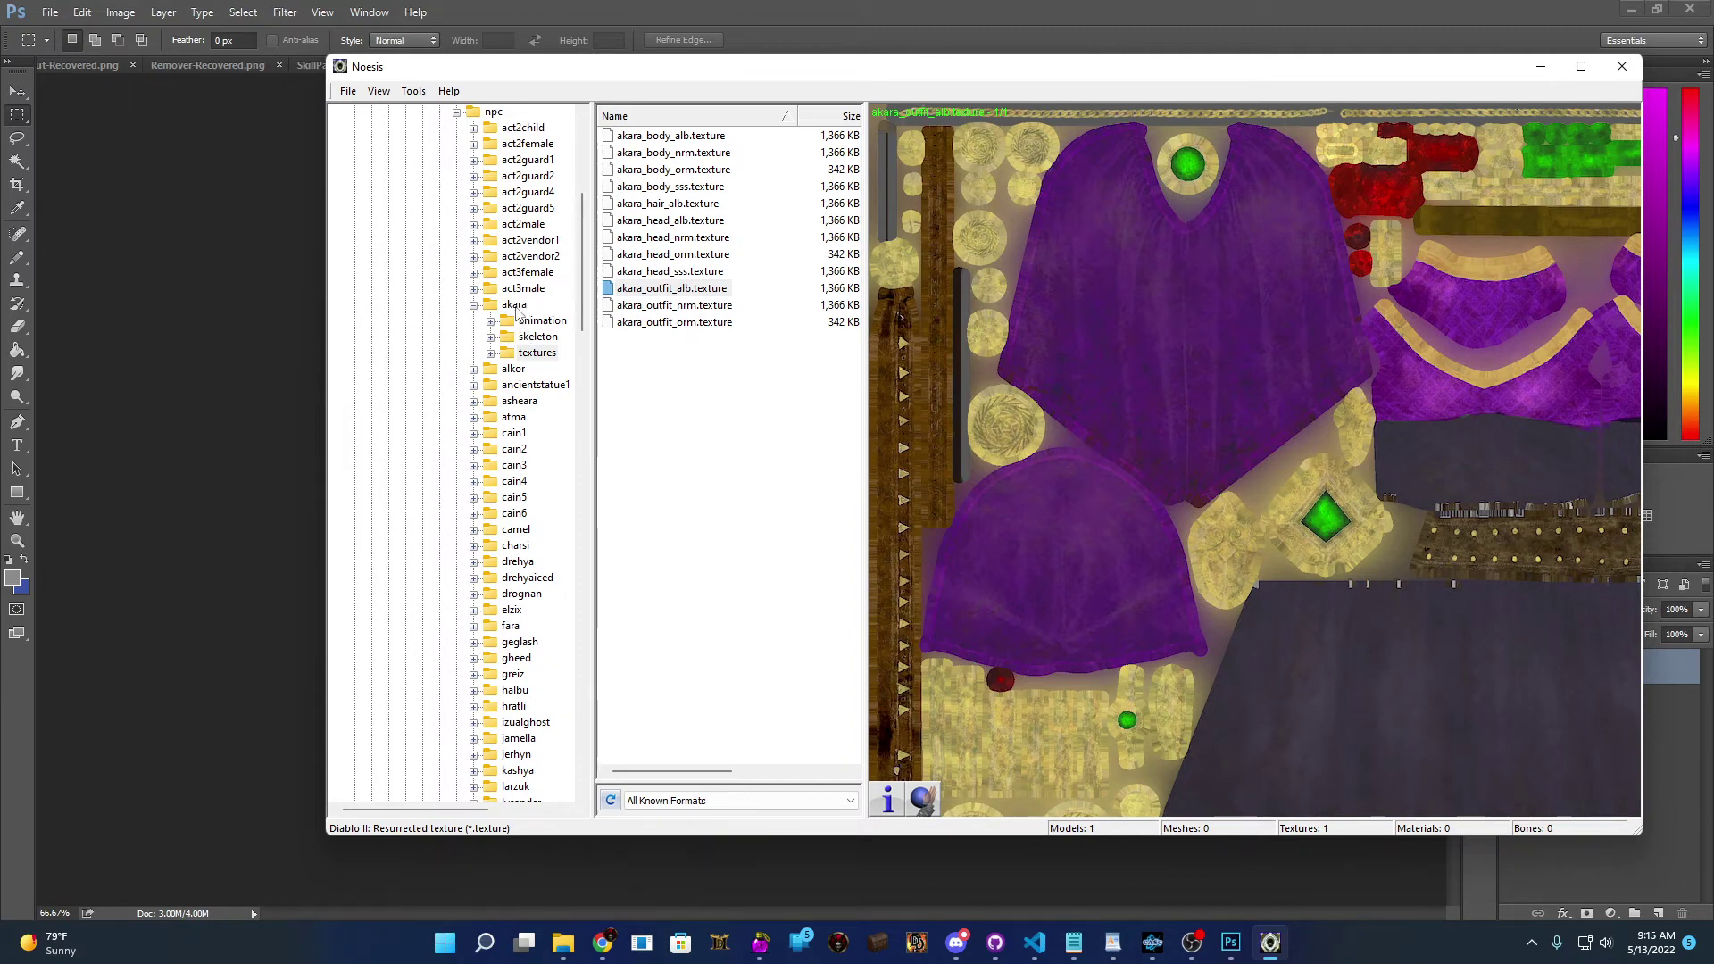
left_click(538, 352)
left_click(665, 323)
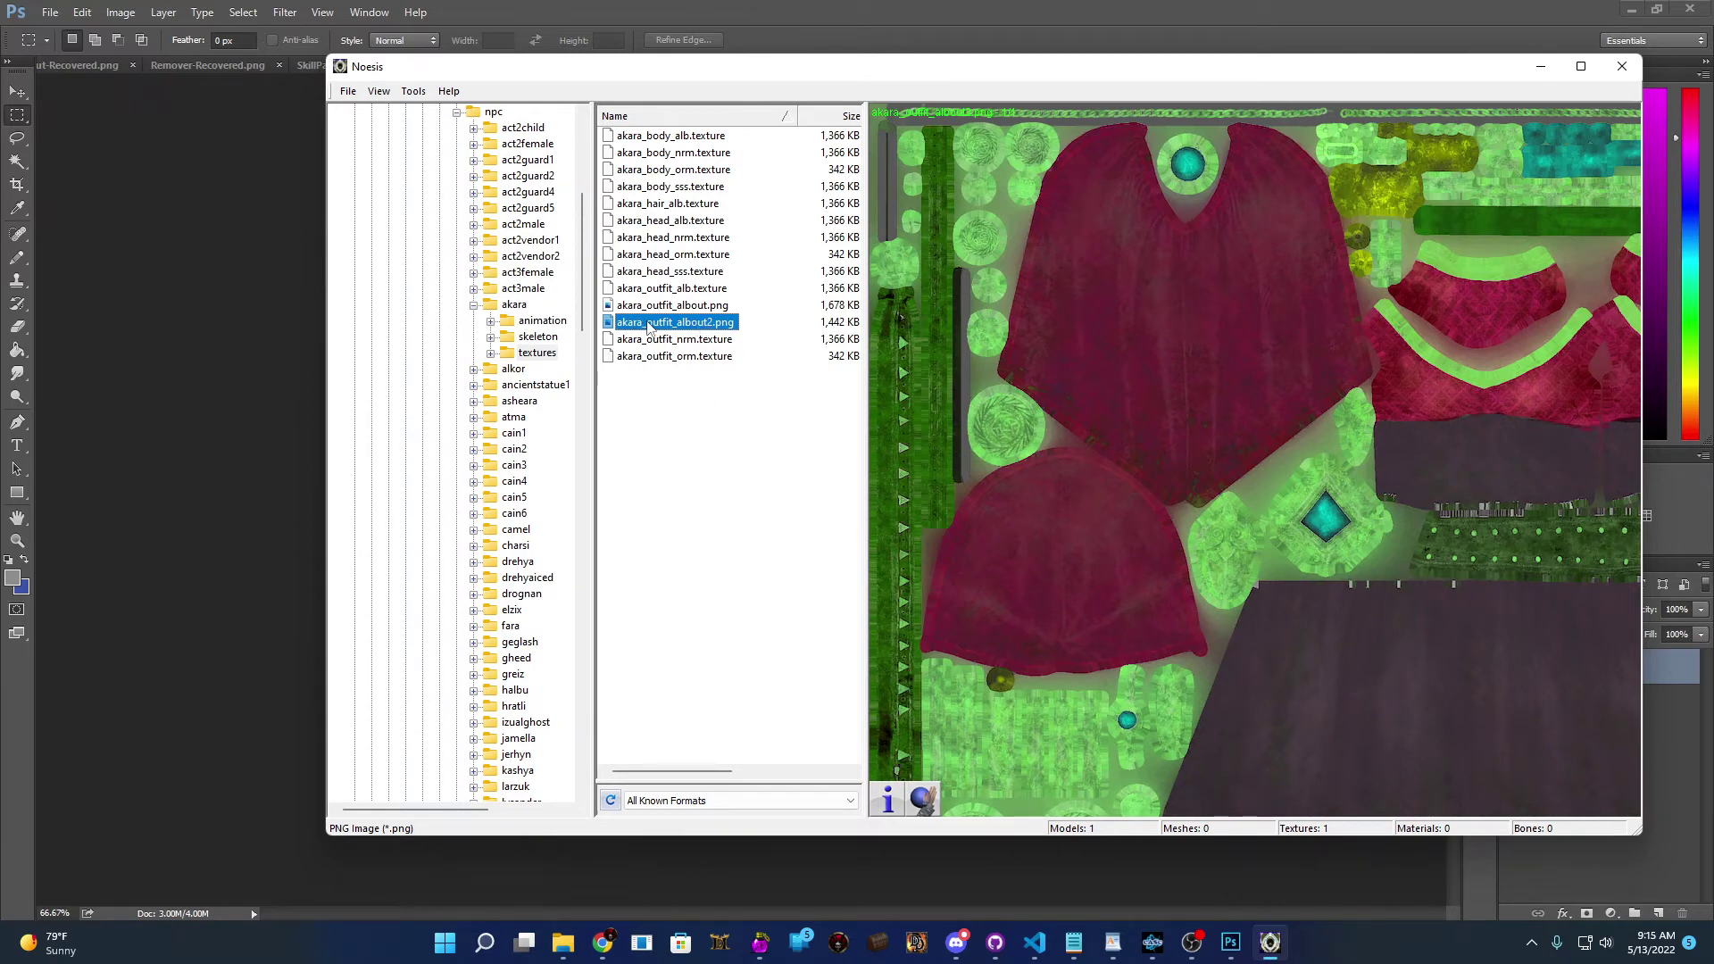
right_click(648, 327)
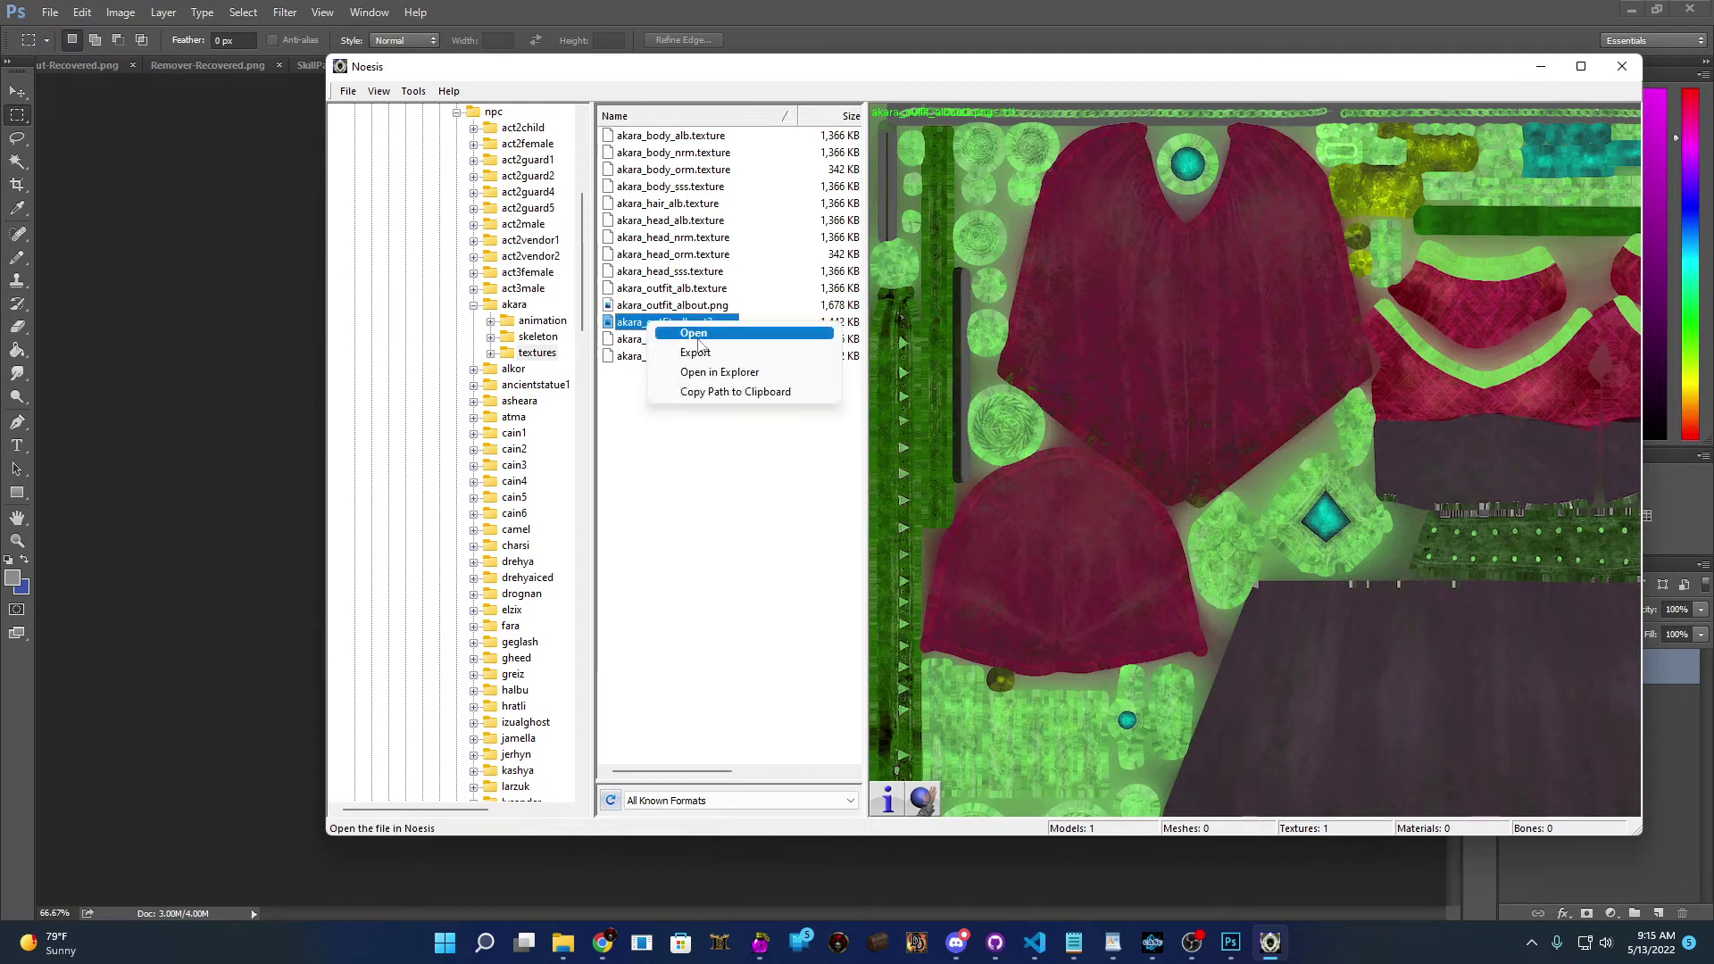
left_click(707, 354)
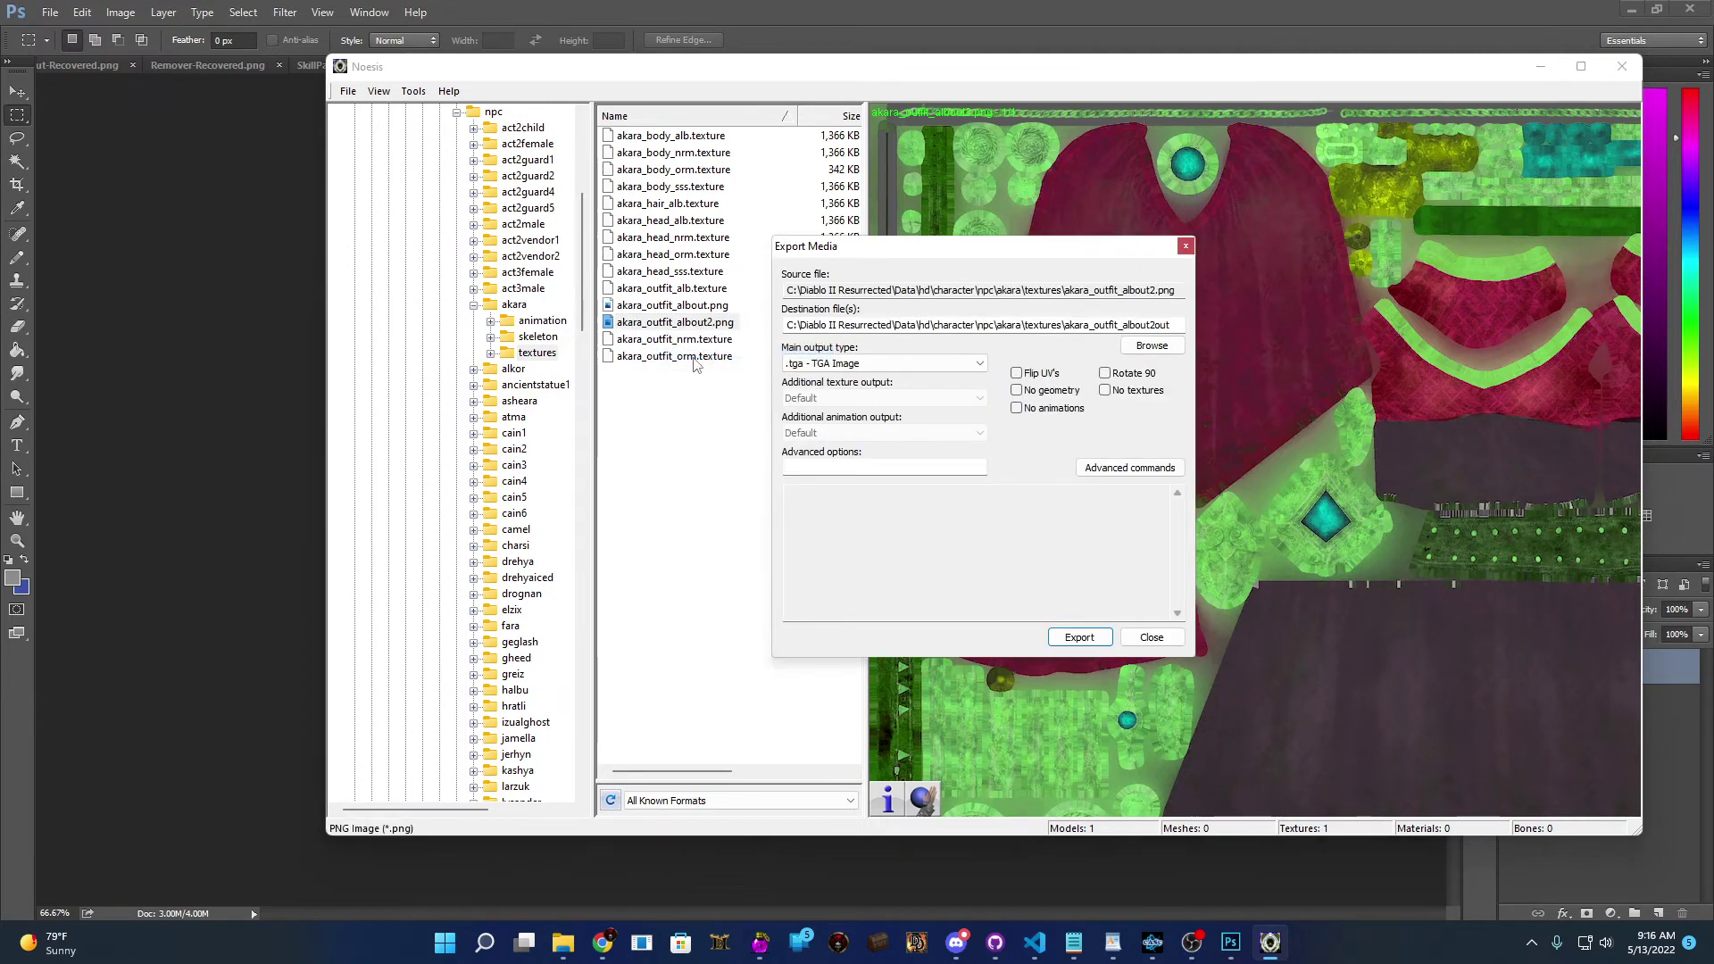
- Set the output type to Diablo II: Resurrected .texture and consult the notes for -DXT5
left_click(892, 366)
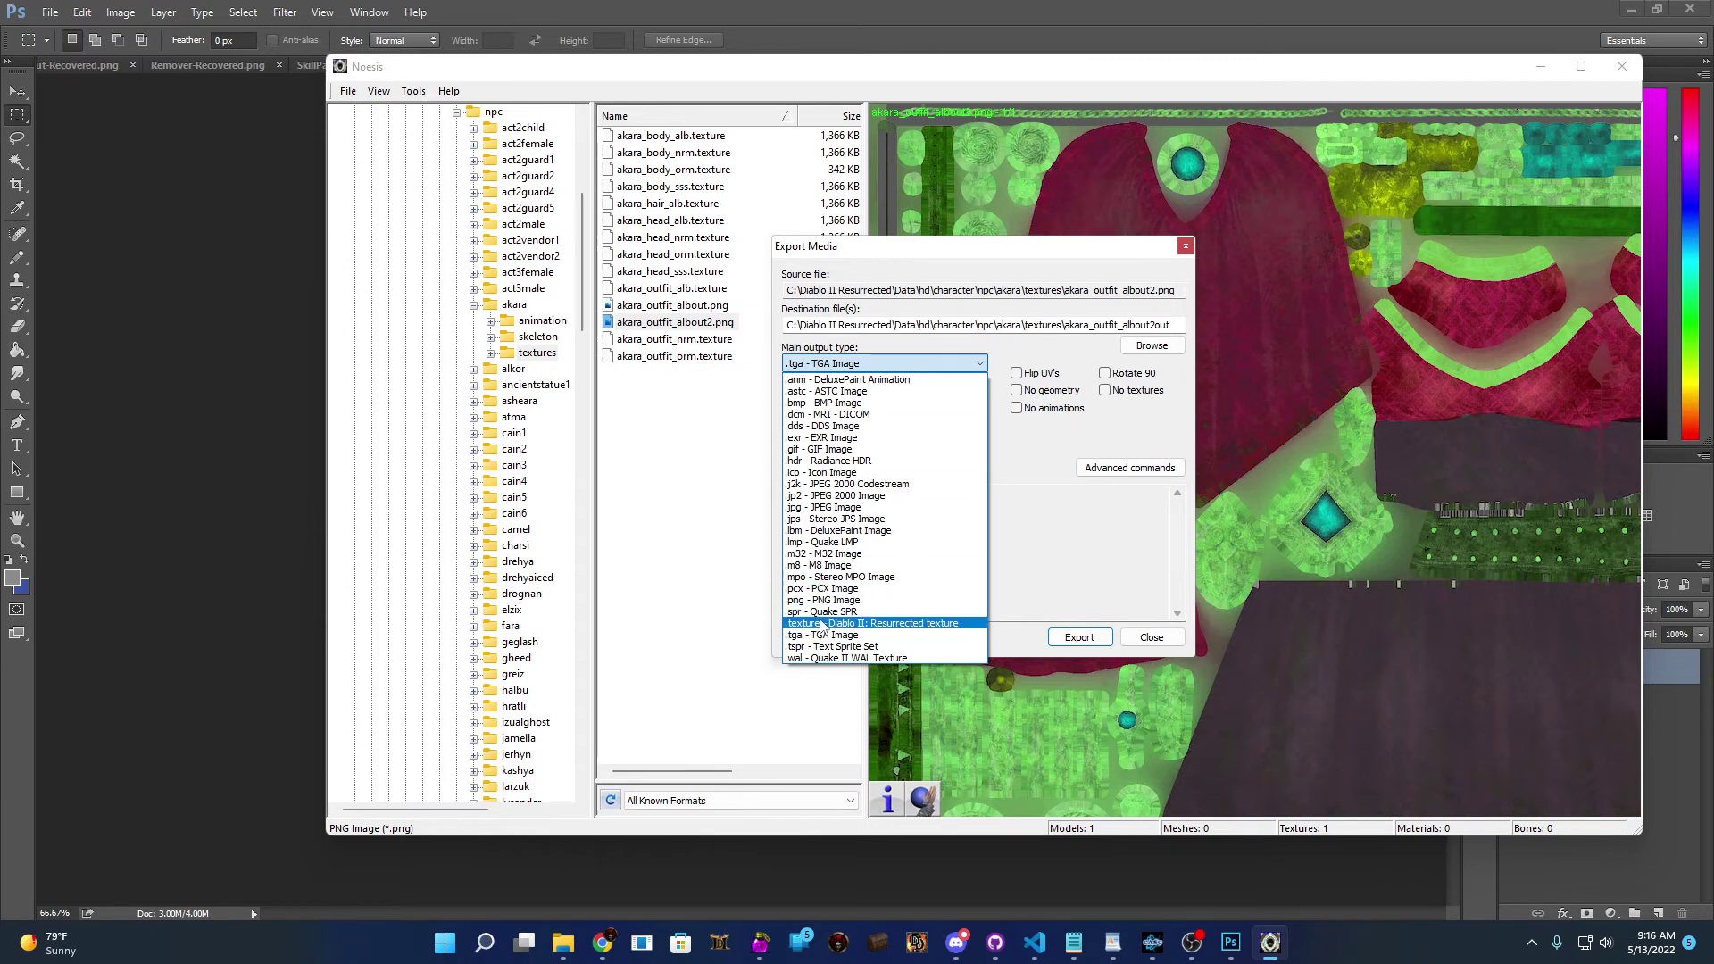
left_click(816, 625)
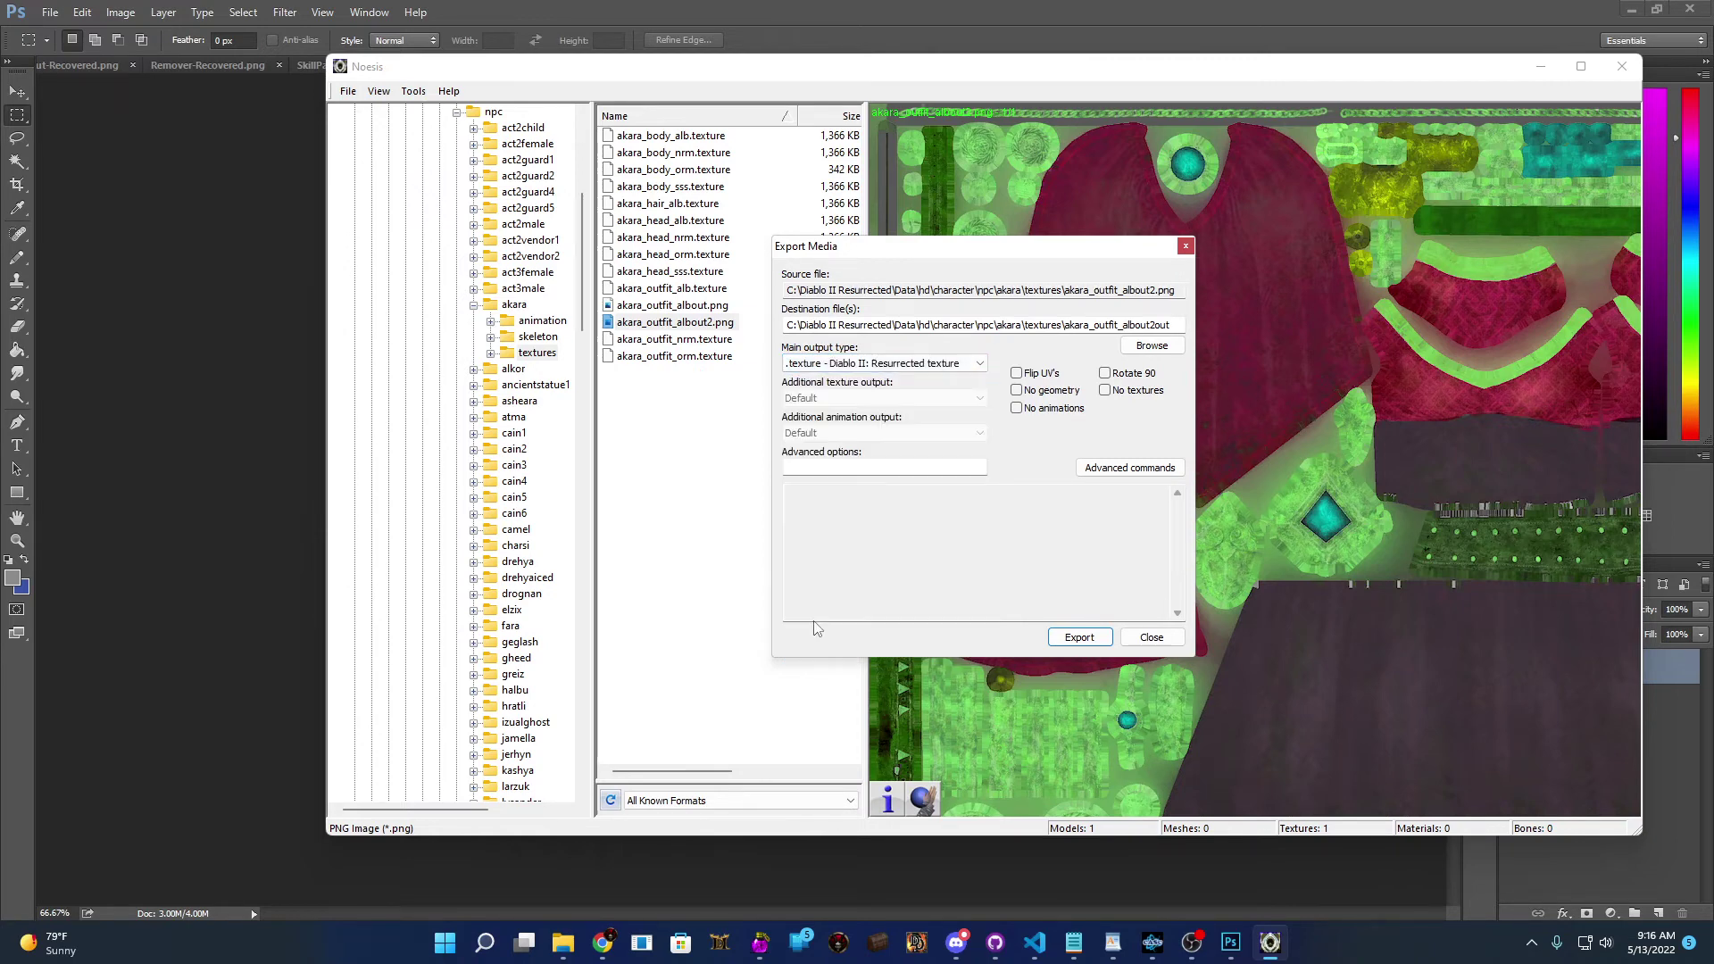
mouse_move(1112, 942)
left_click(1023, 848)
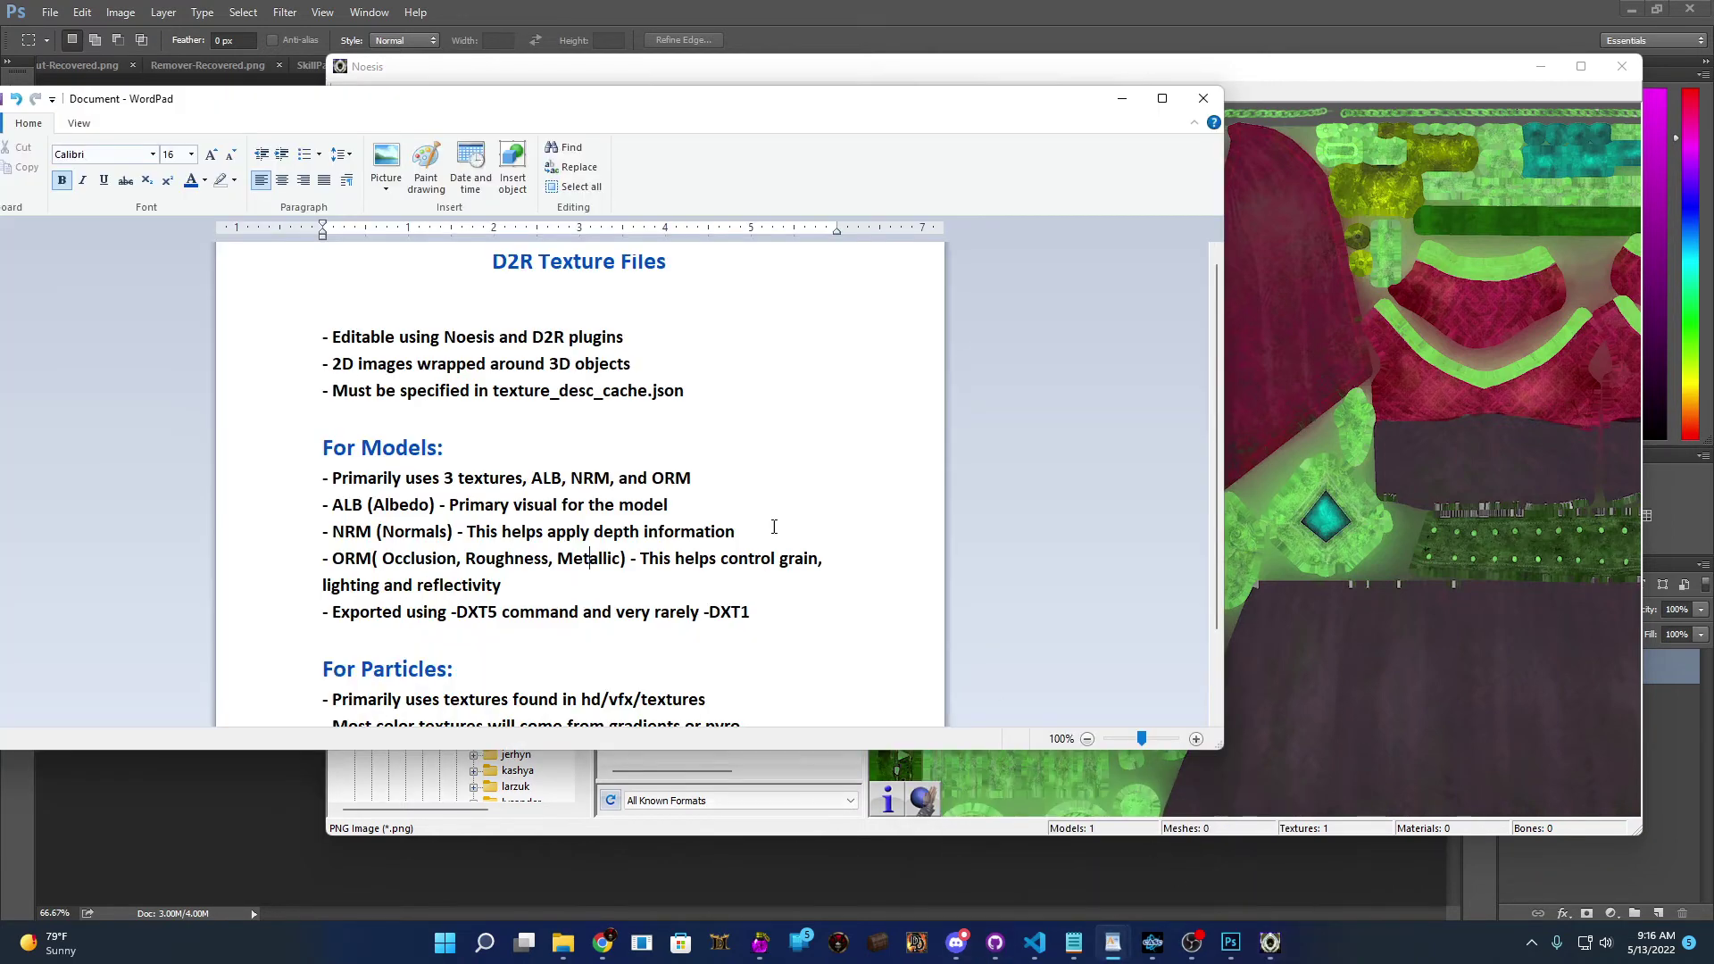
scroll(618, 489, "down", 2)
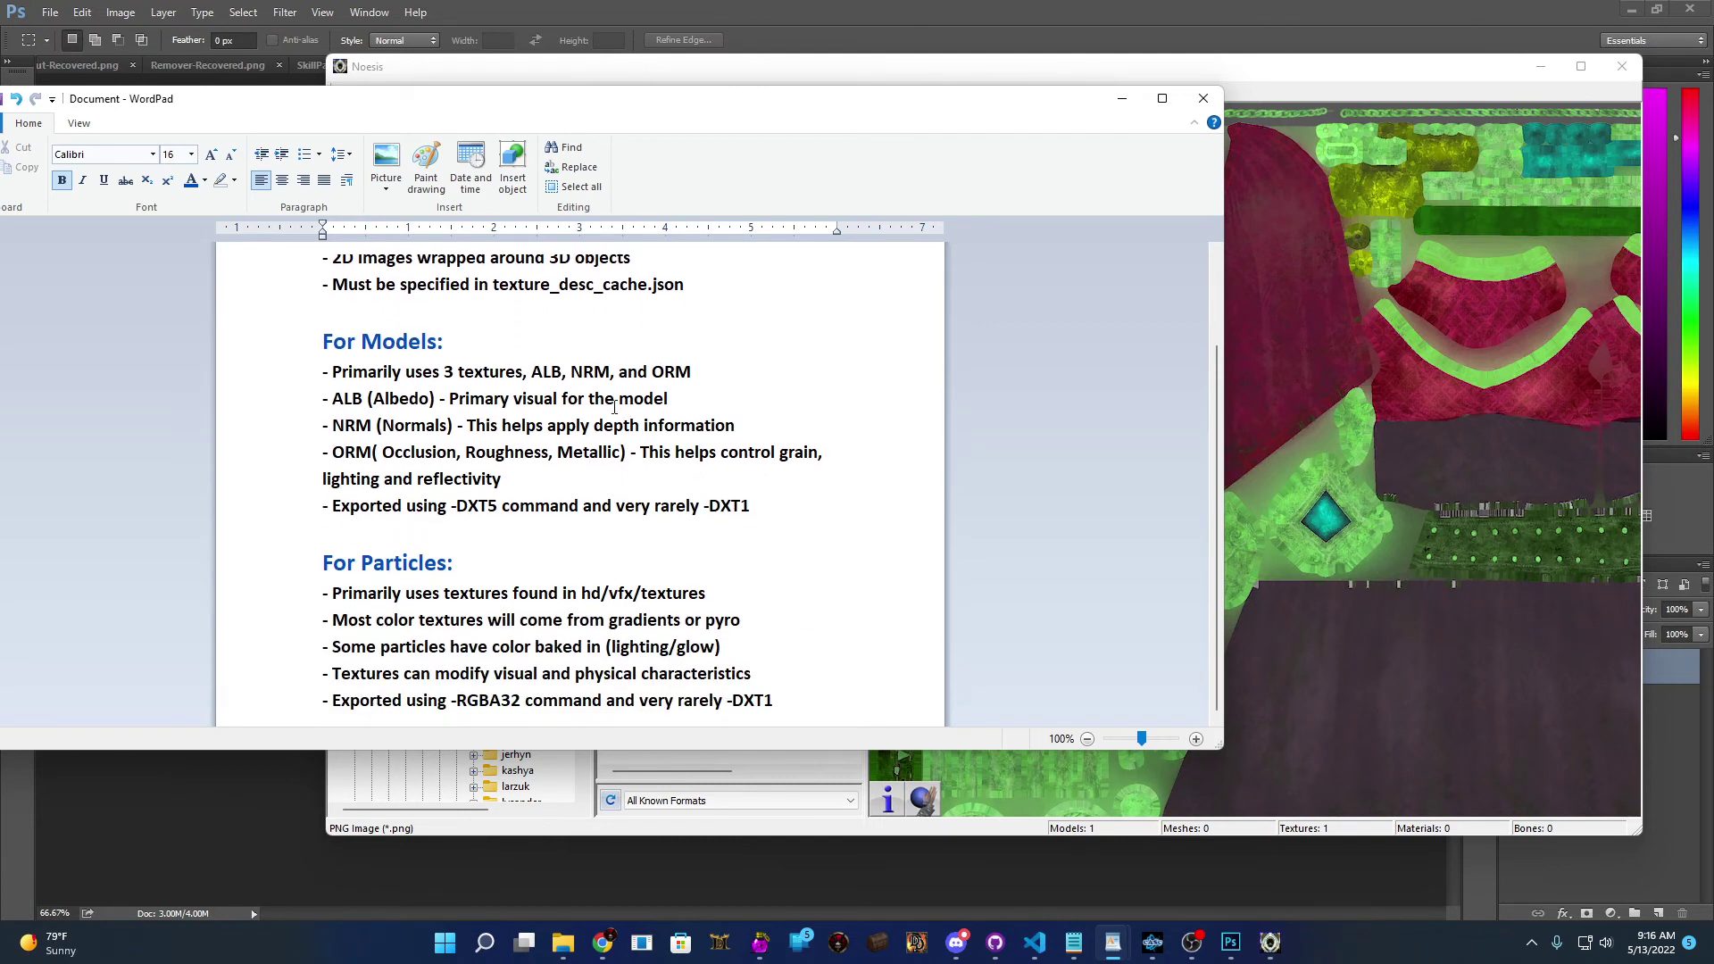
left_click_drag(435, 340, 375, 344)
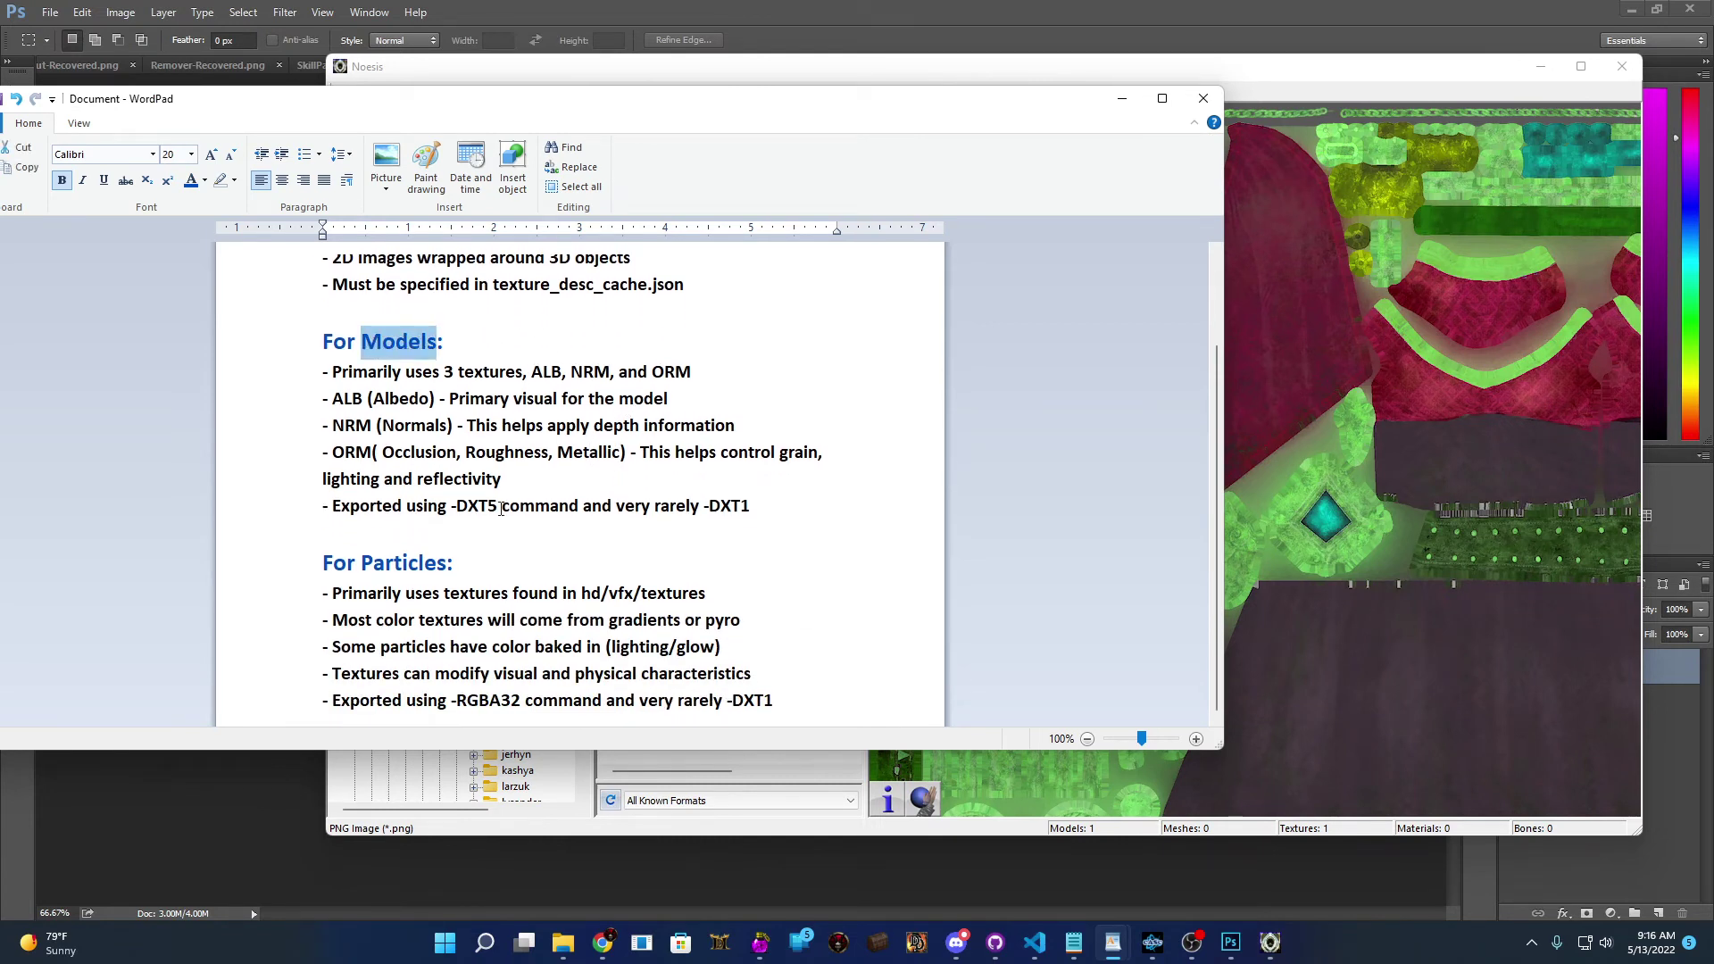
left_click_drag(497, 507, 454, 504)
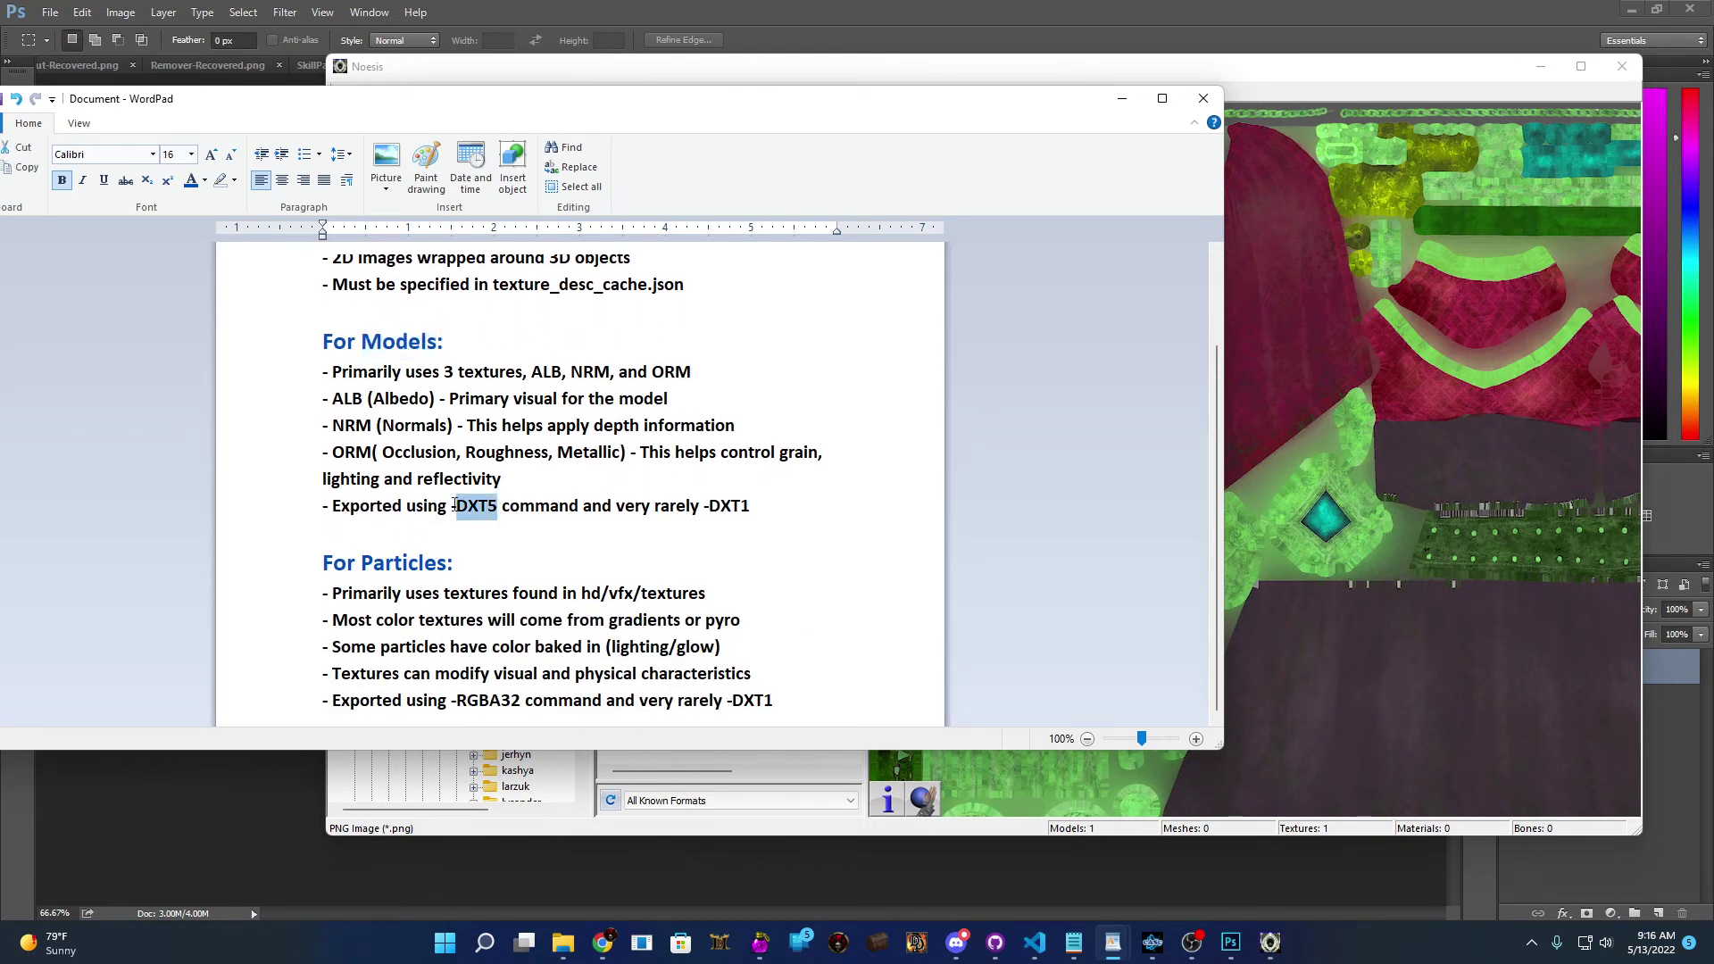
left_click(871, 78)
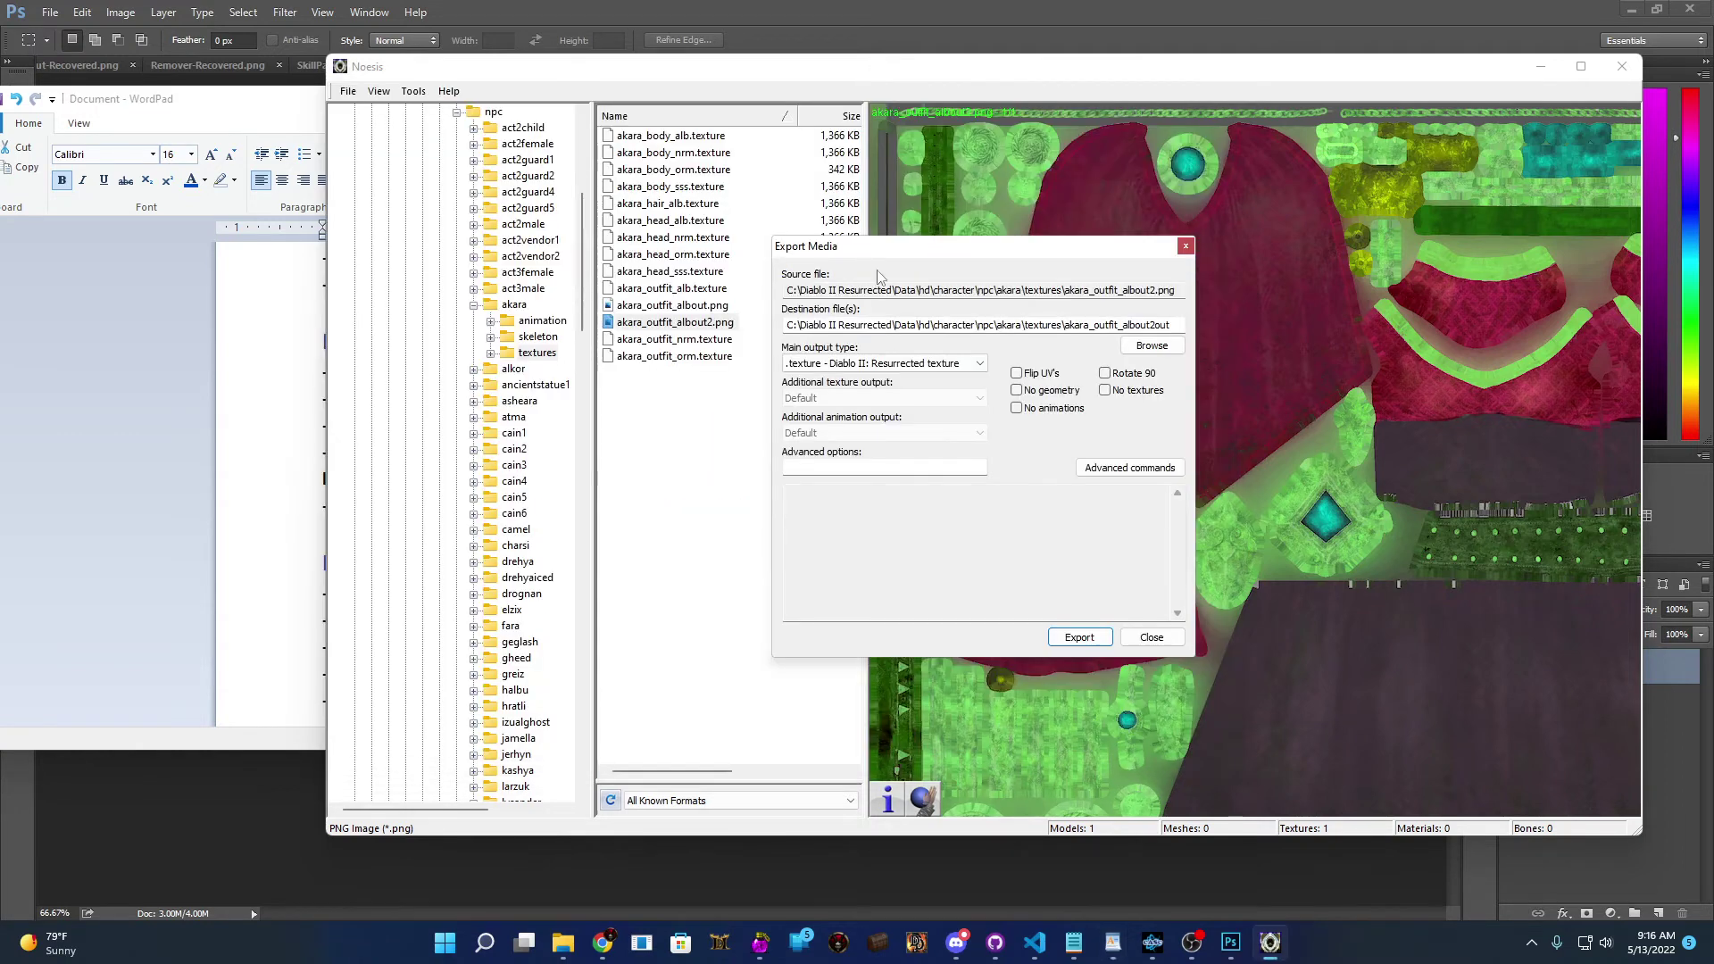
- Enter -DXT5 as the advanced option and run the export to akara_outfit_albout2out.texture
left_click(799, 462)
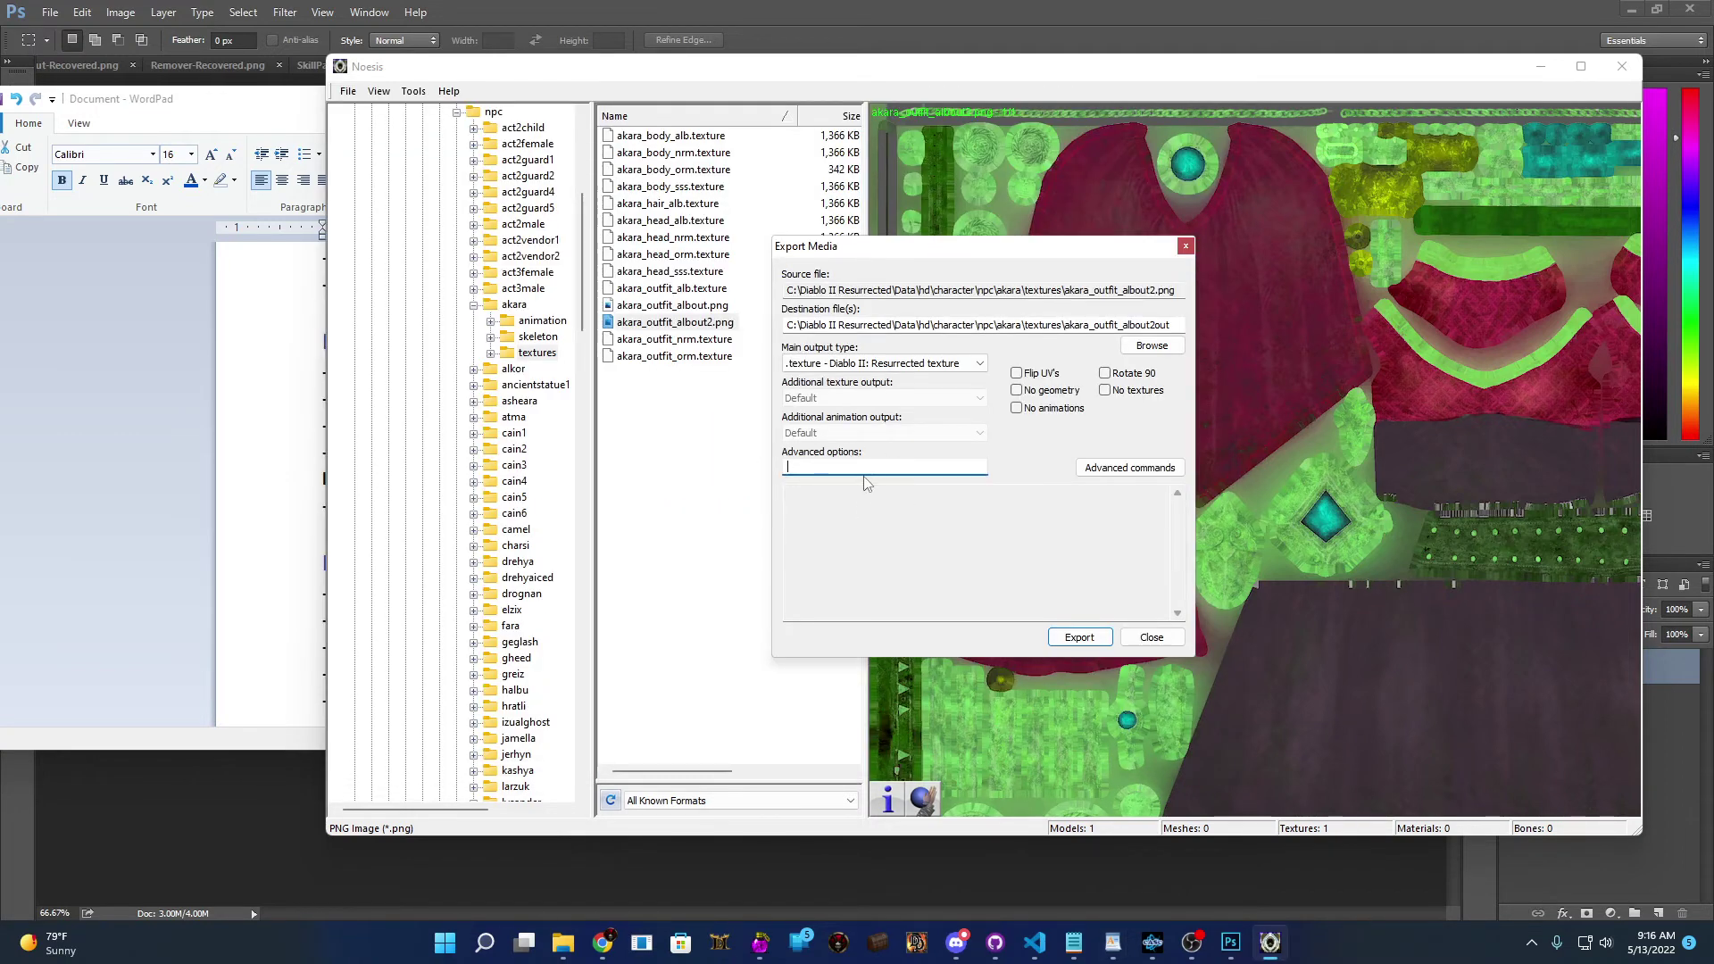
type("-DXT5")
left_click(1182, 323)
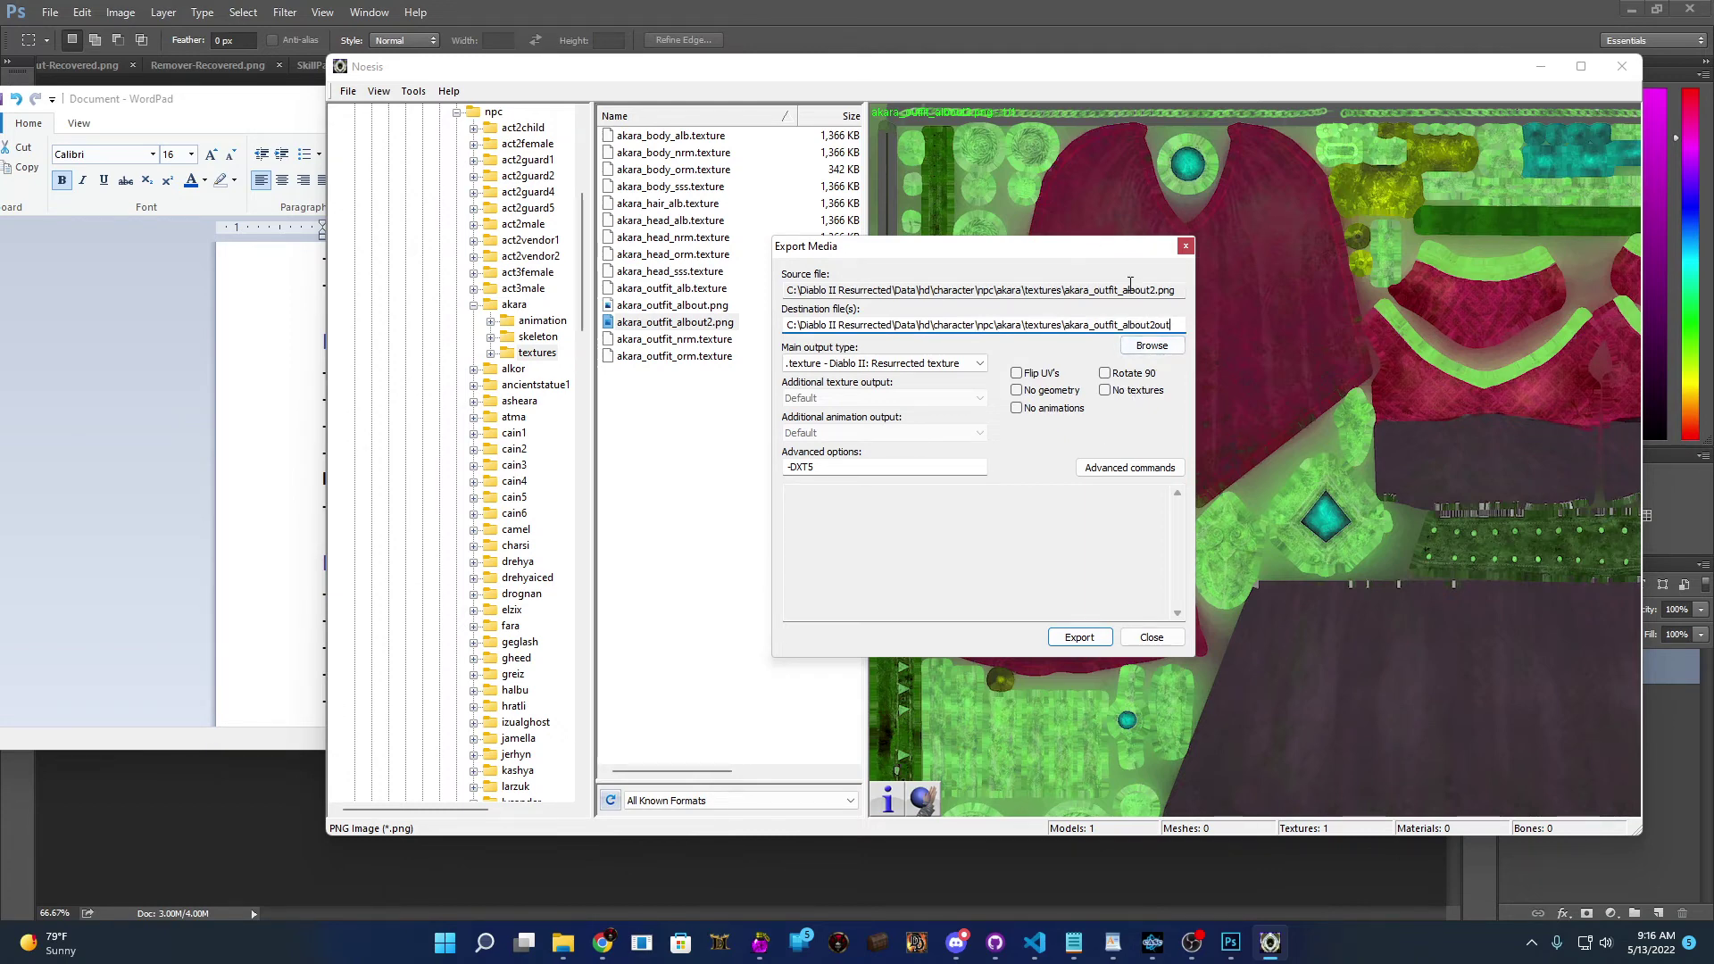
left_click(1081, 637)
left_click(1081, 637)
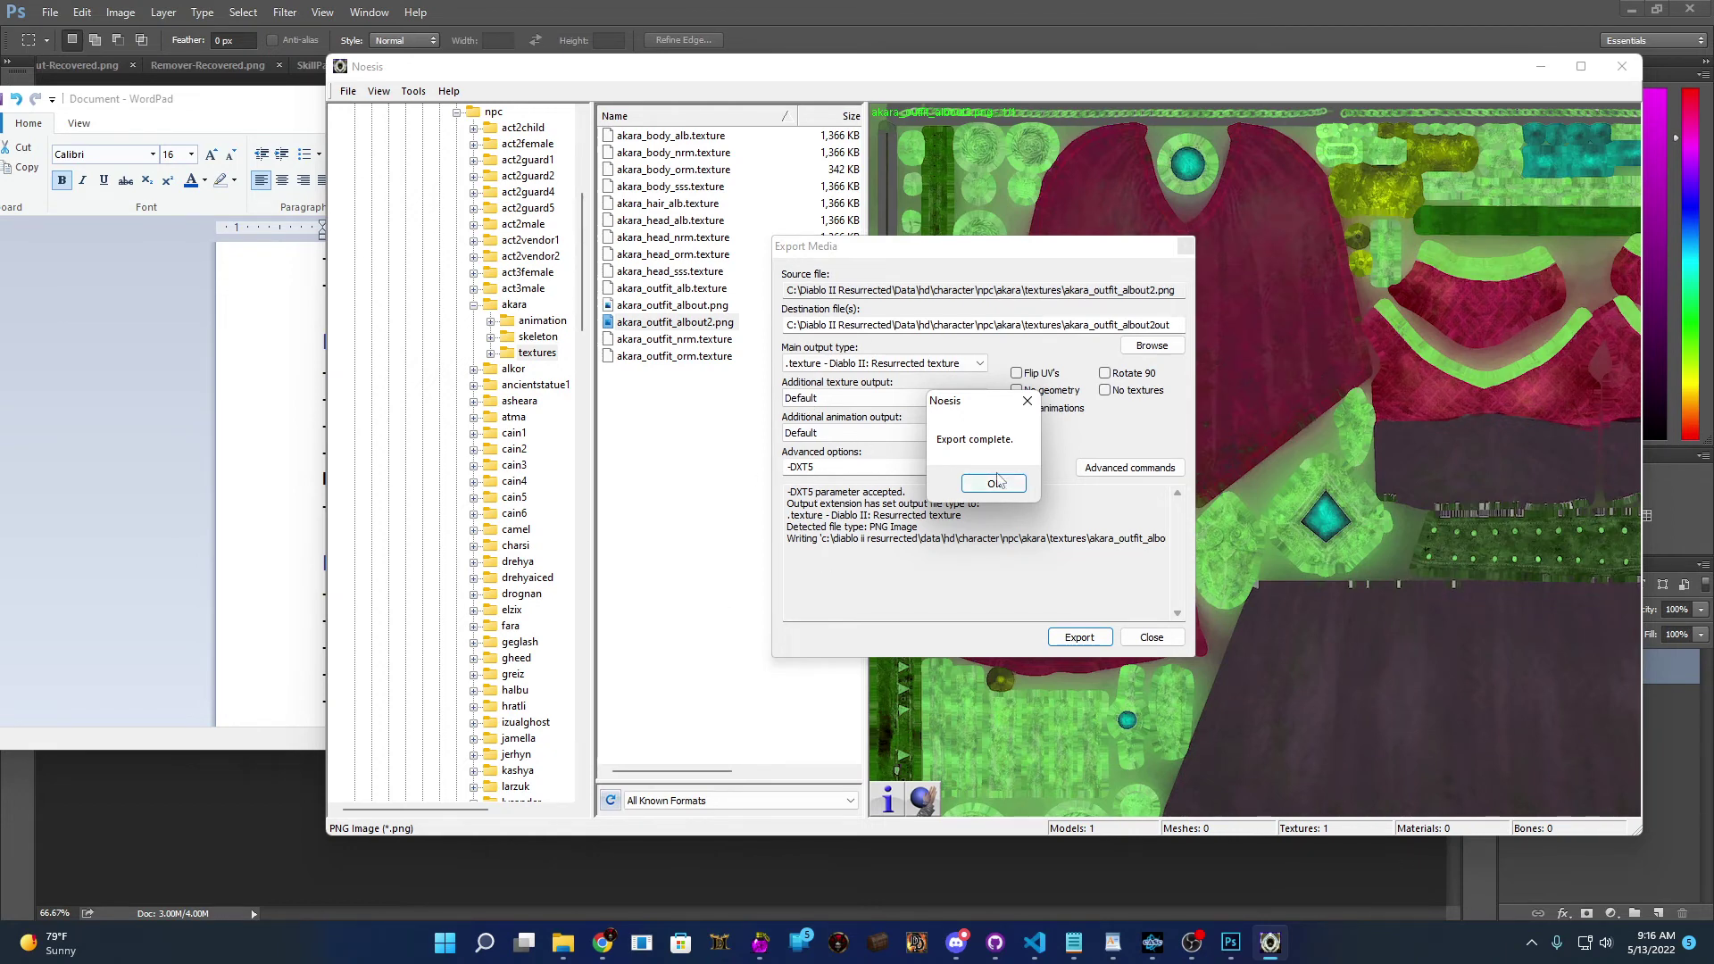
left_click(997, 483)
- Paste akara_outfit_albout2out.texture into VideoDemo.mpq's akara textures folder
mouse_move(562, 942)
left_click(618, 871)
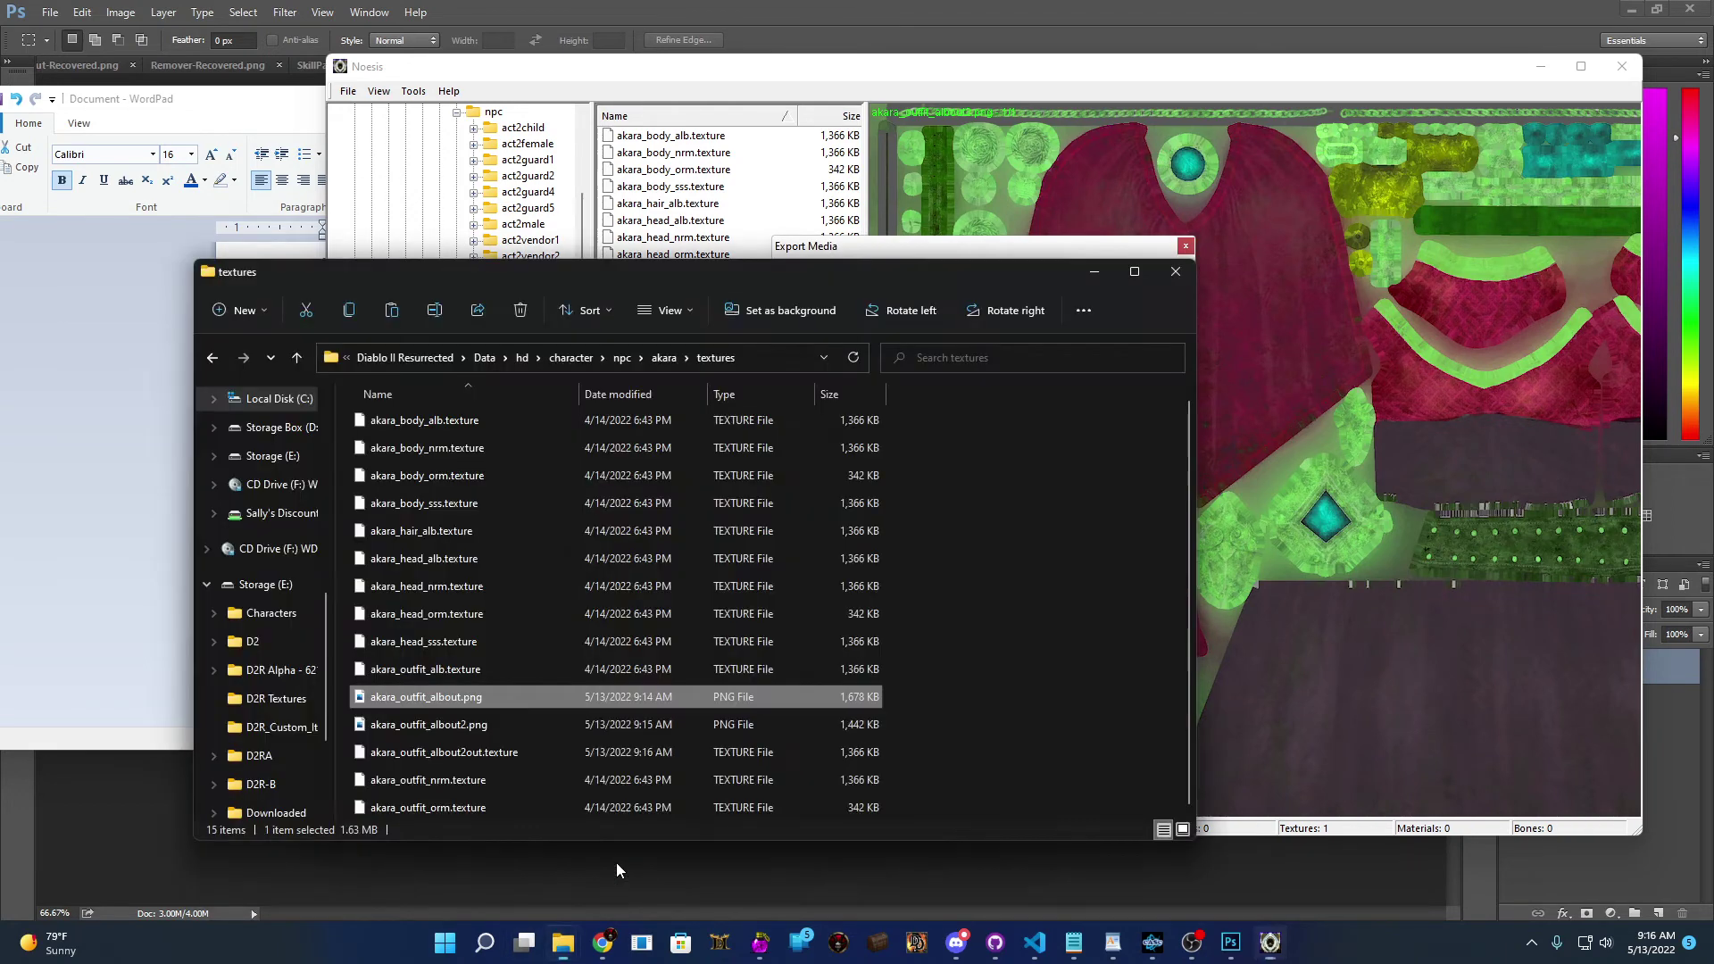
left_click(562, 752)
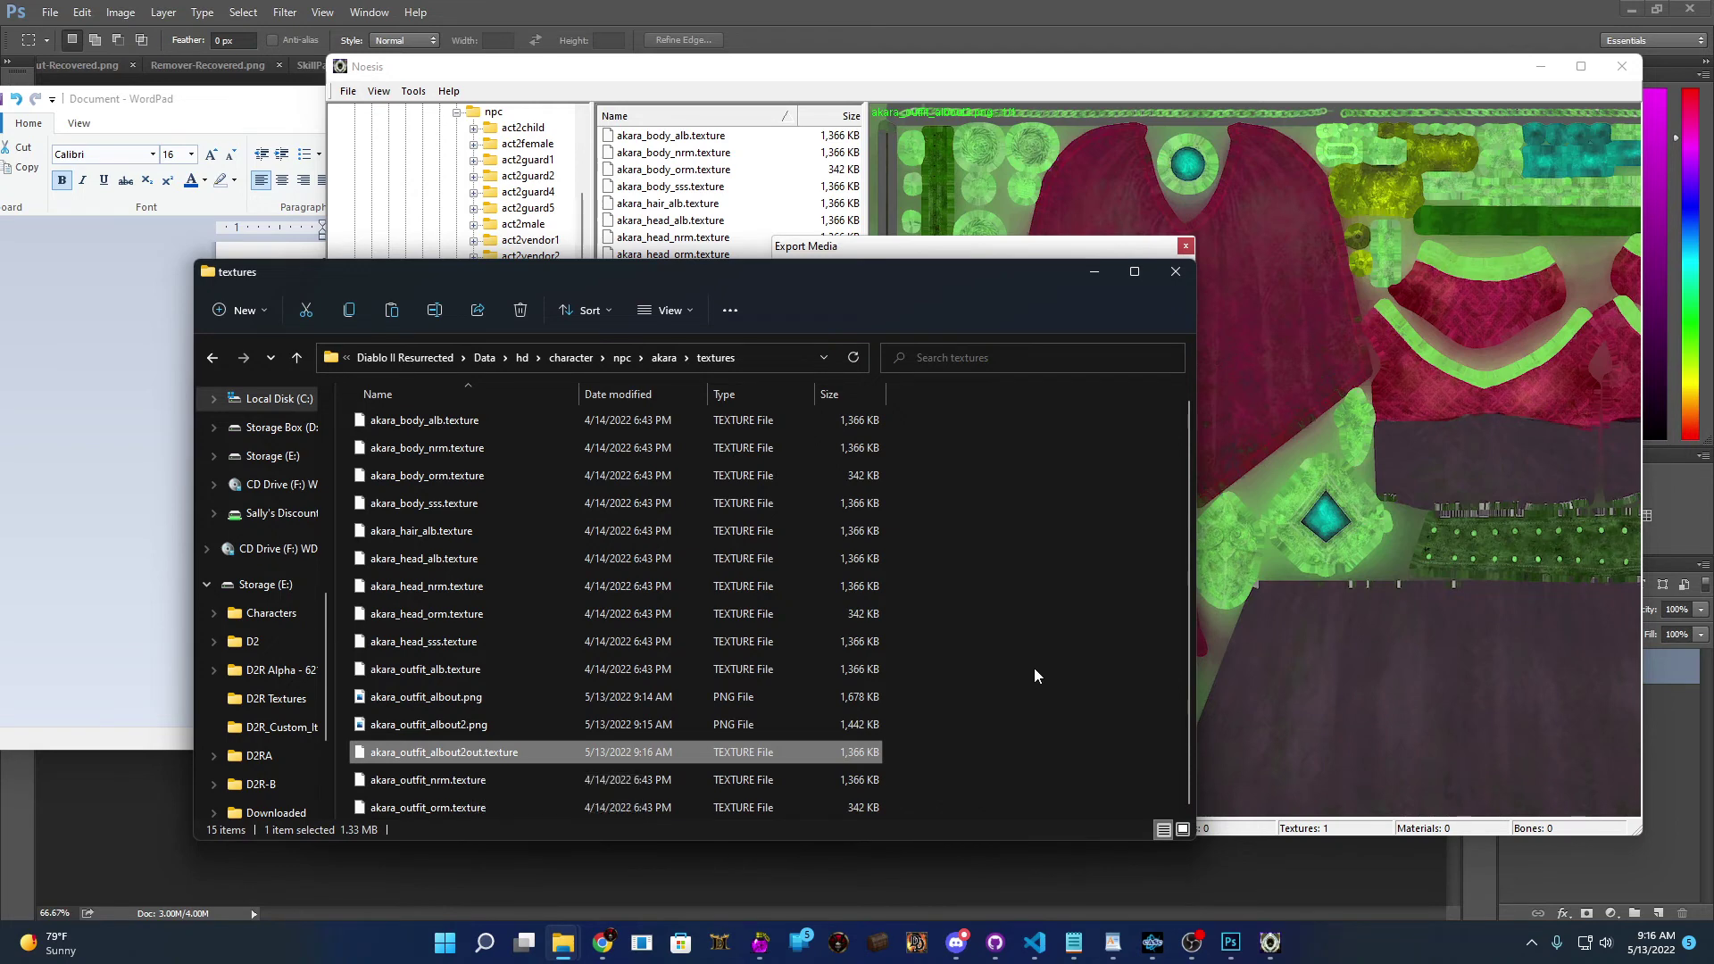
mouse_move(592, 930)
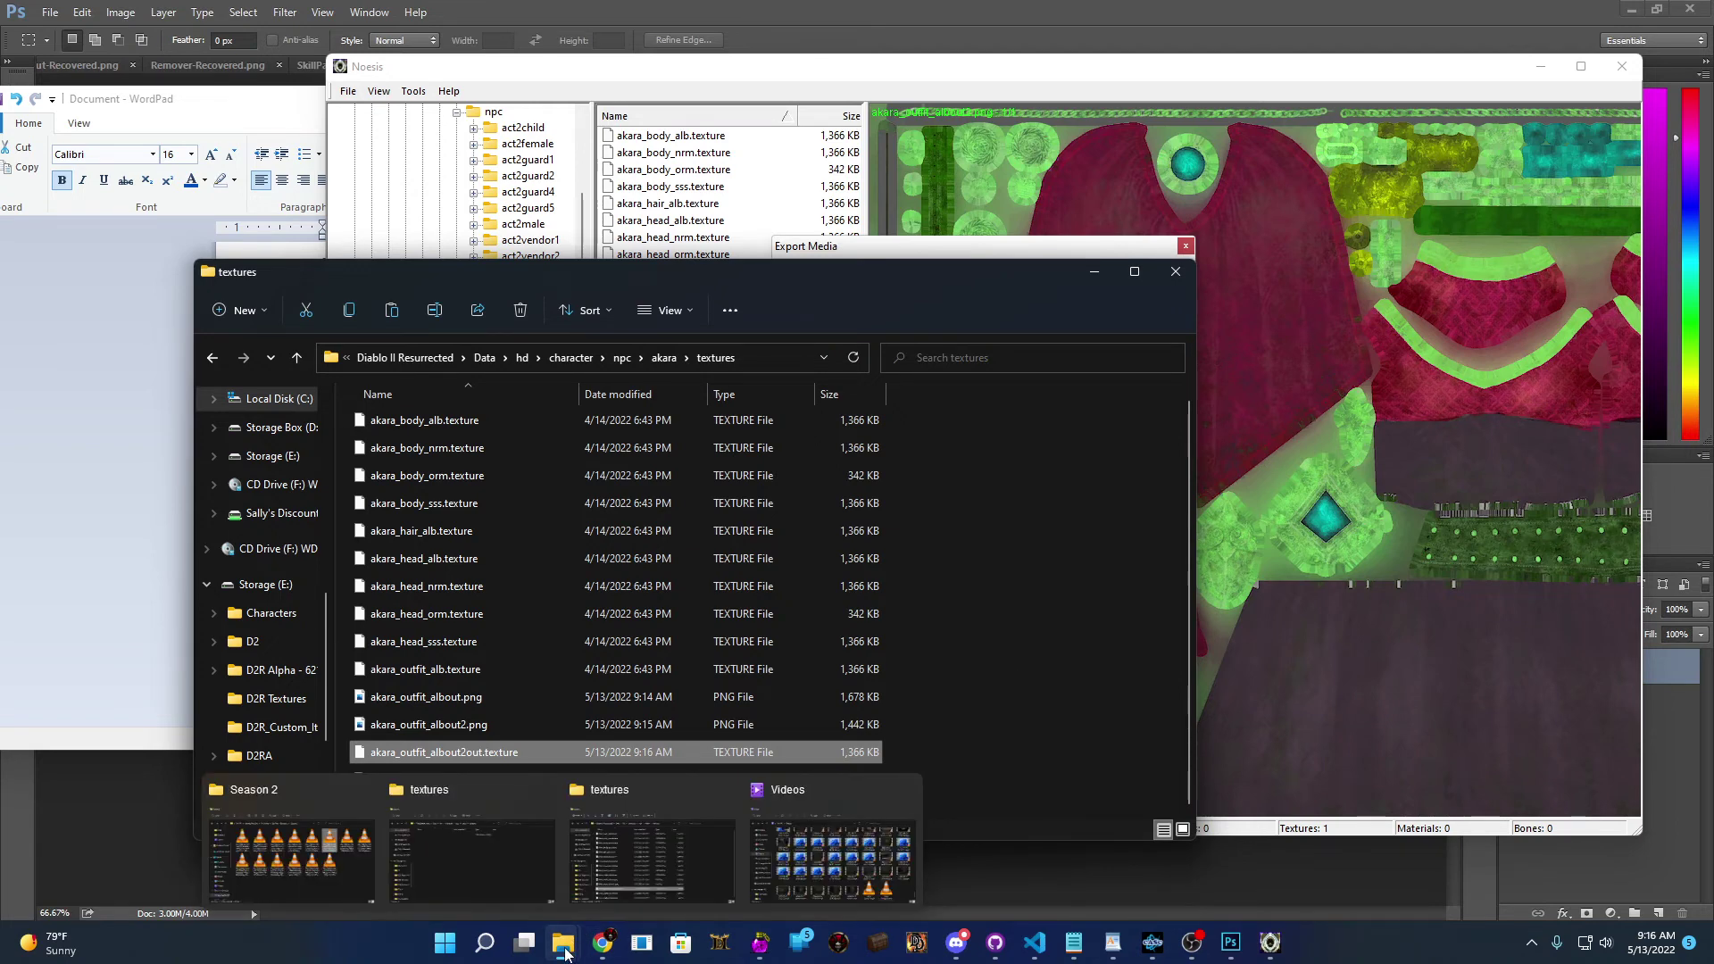
left_click(446, 876)
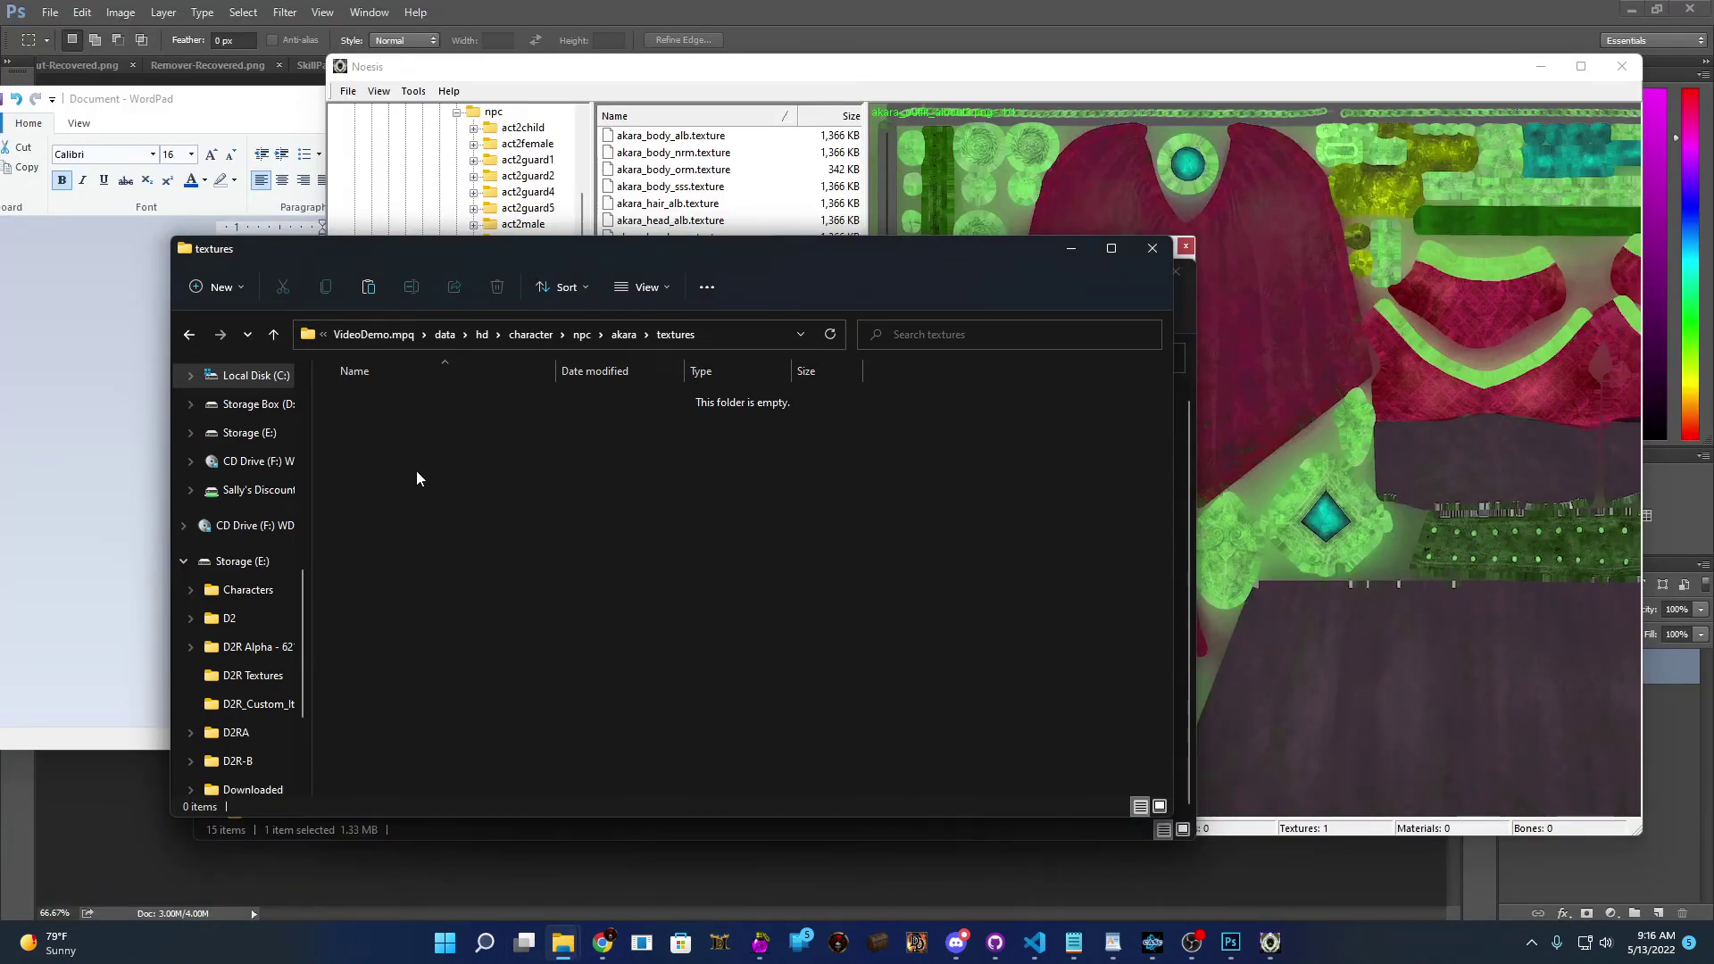
key("ctrl+v")
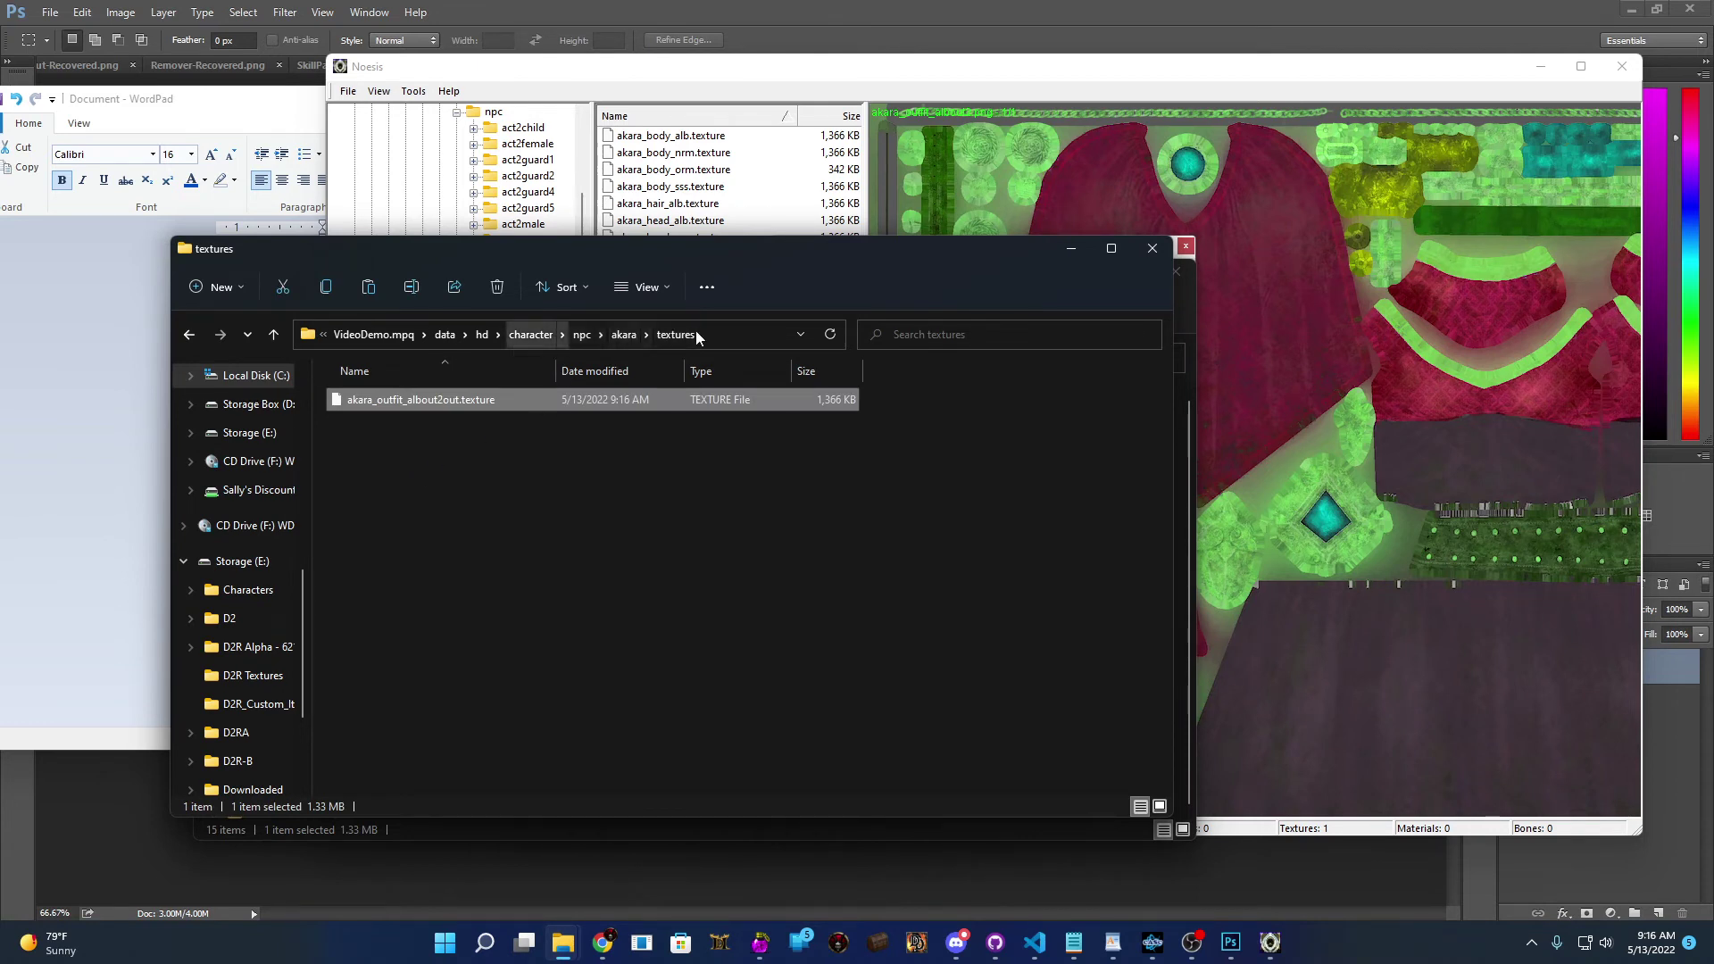
- Rename the pasted file to akara_outfit_alb.texture
right_click(470, 403)
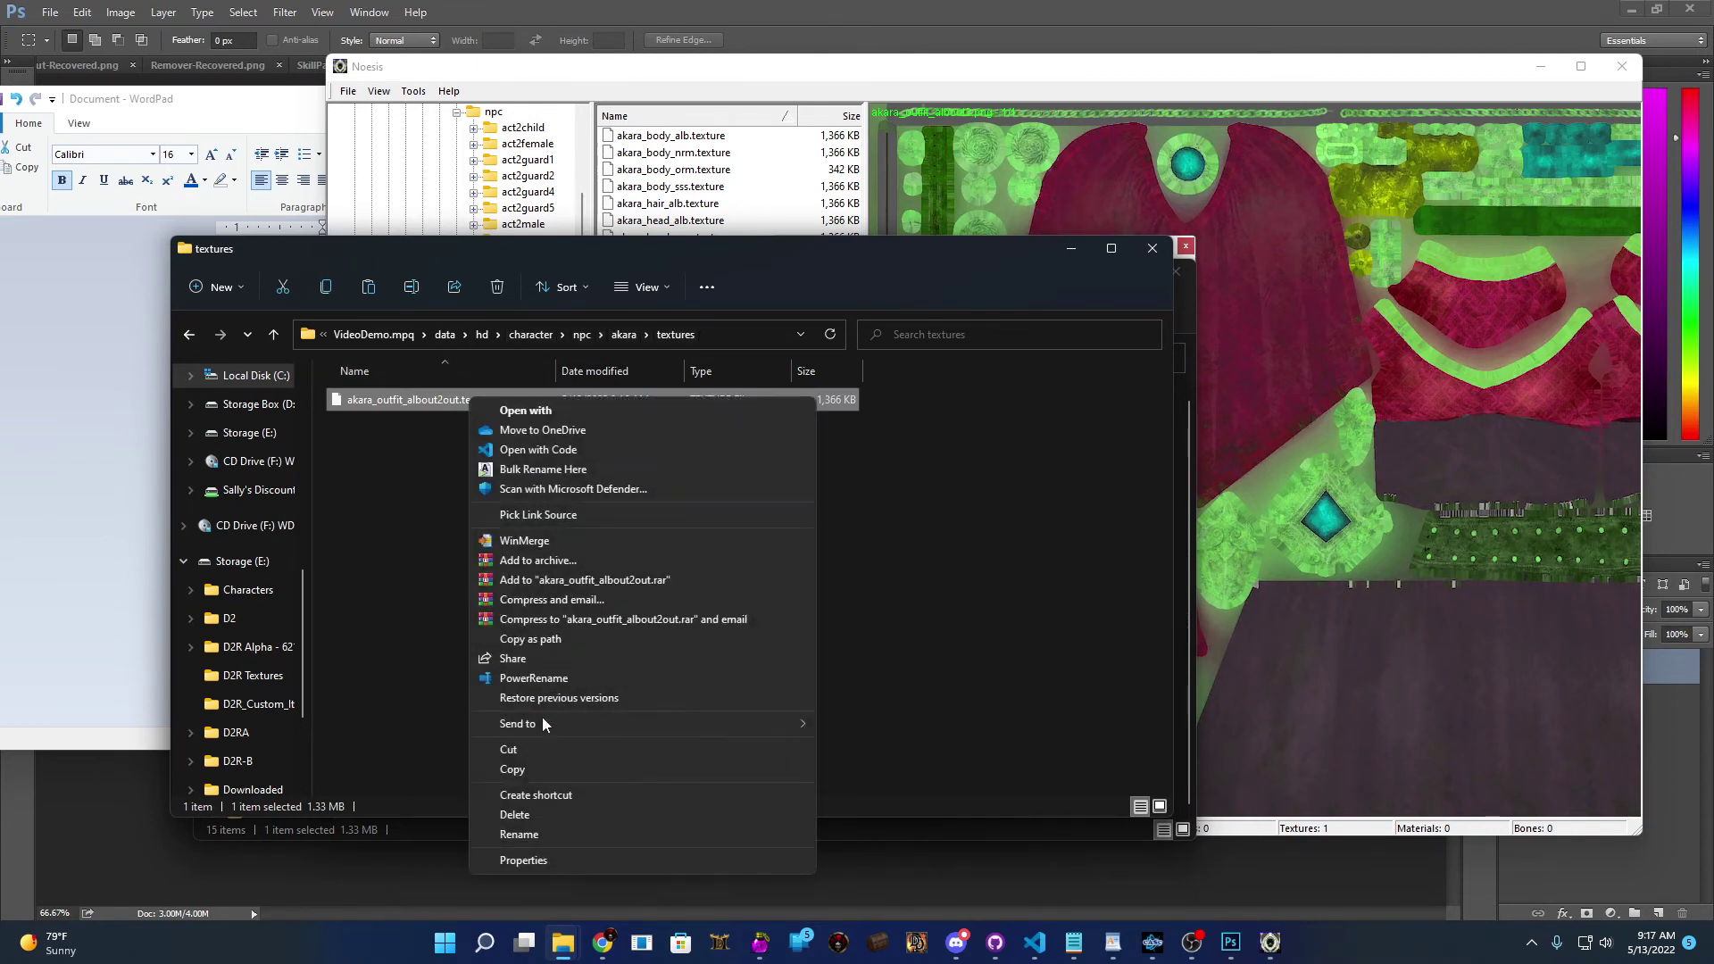
left_click(500, 840)
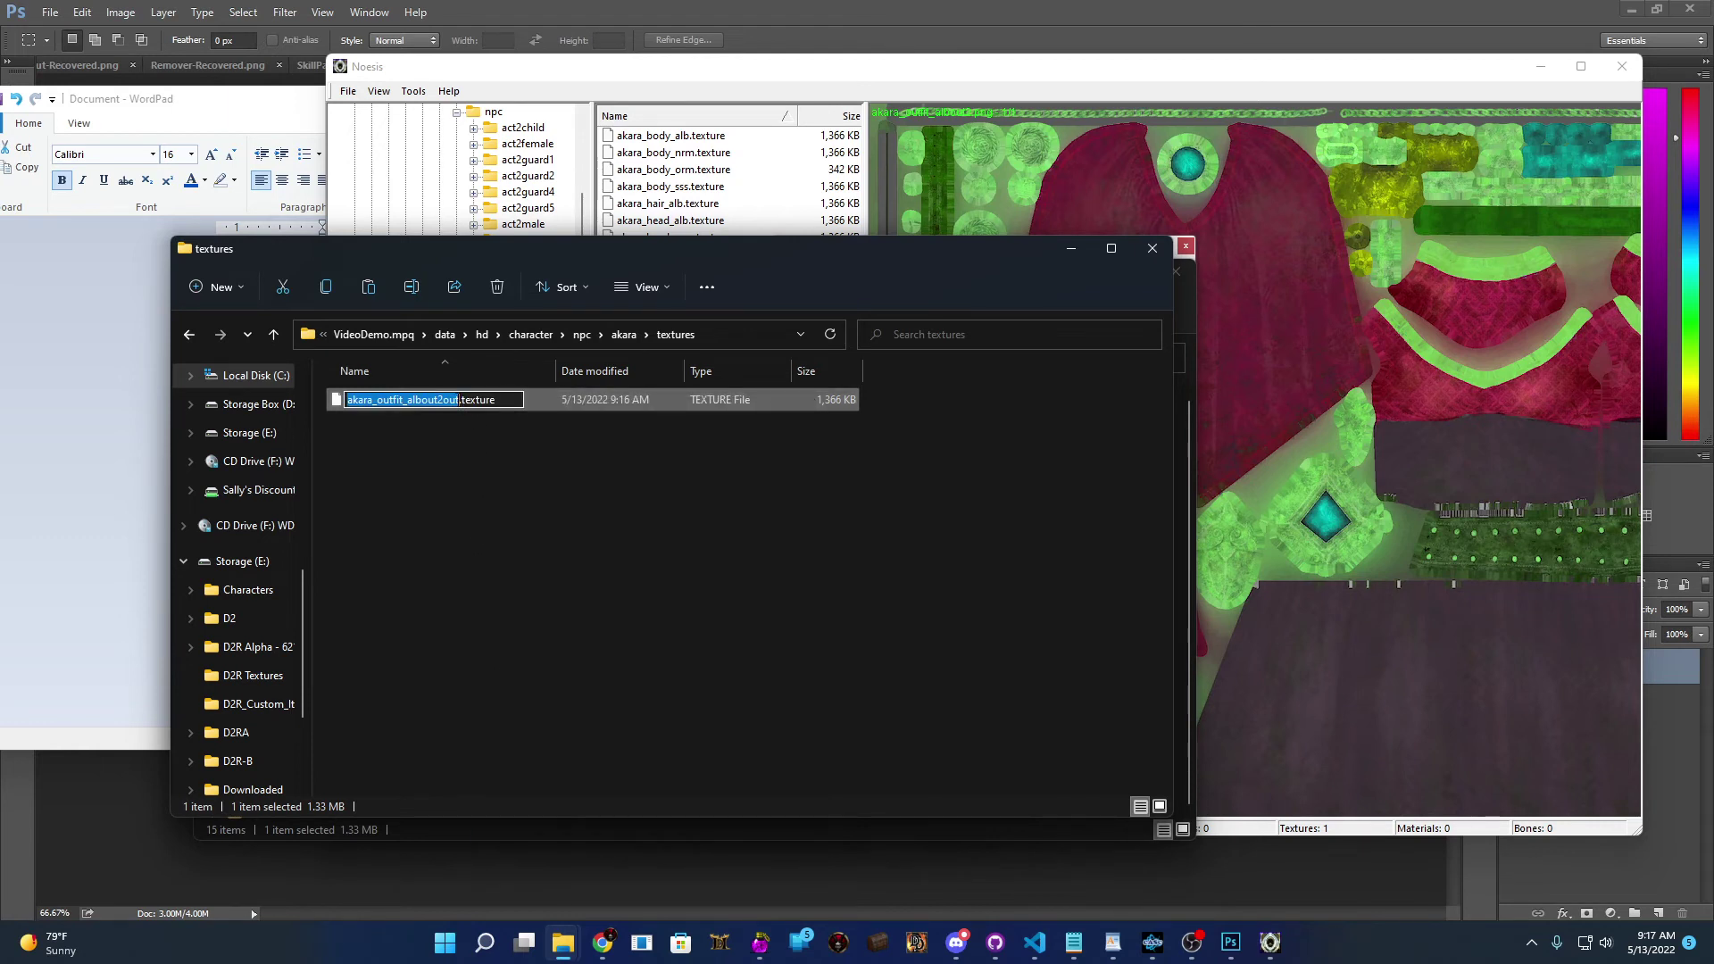
key("Right")
key("BackSpace")
key("BackSpace")
key("BackSpace")
key("BackSpace")
key("BackSpace")
key("BackSpace")
key("BackSpace")
key("Return")
left_click(461, 491)
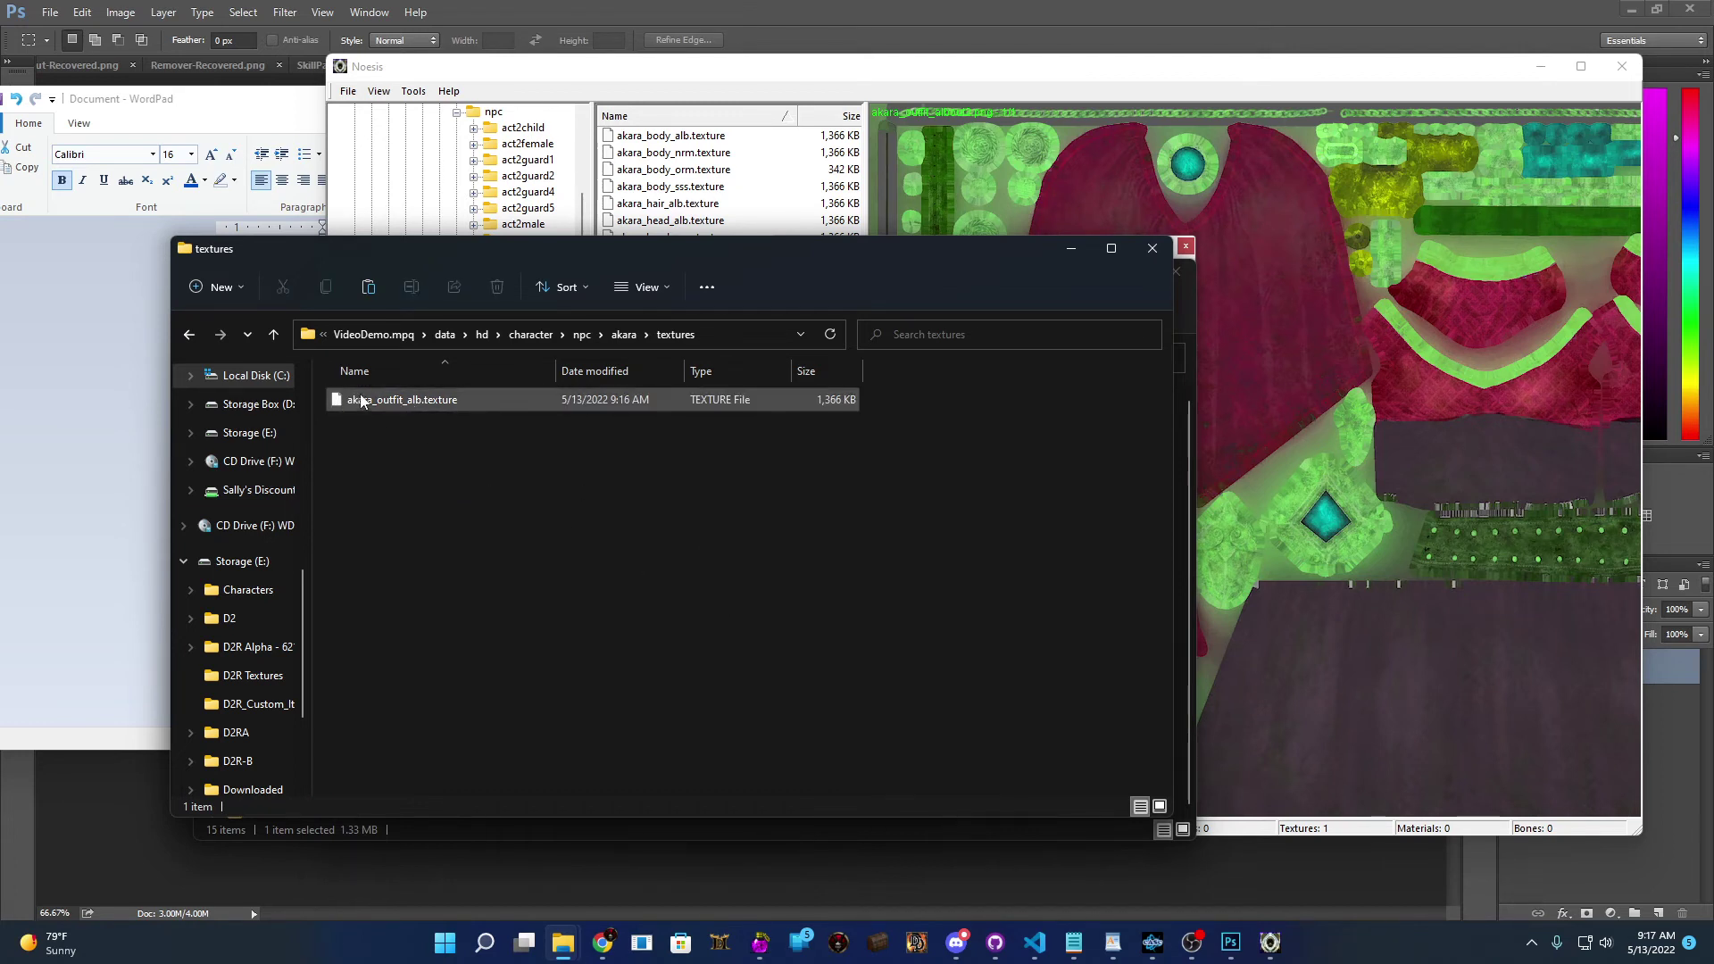
left_click(373, 333)
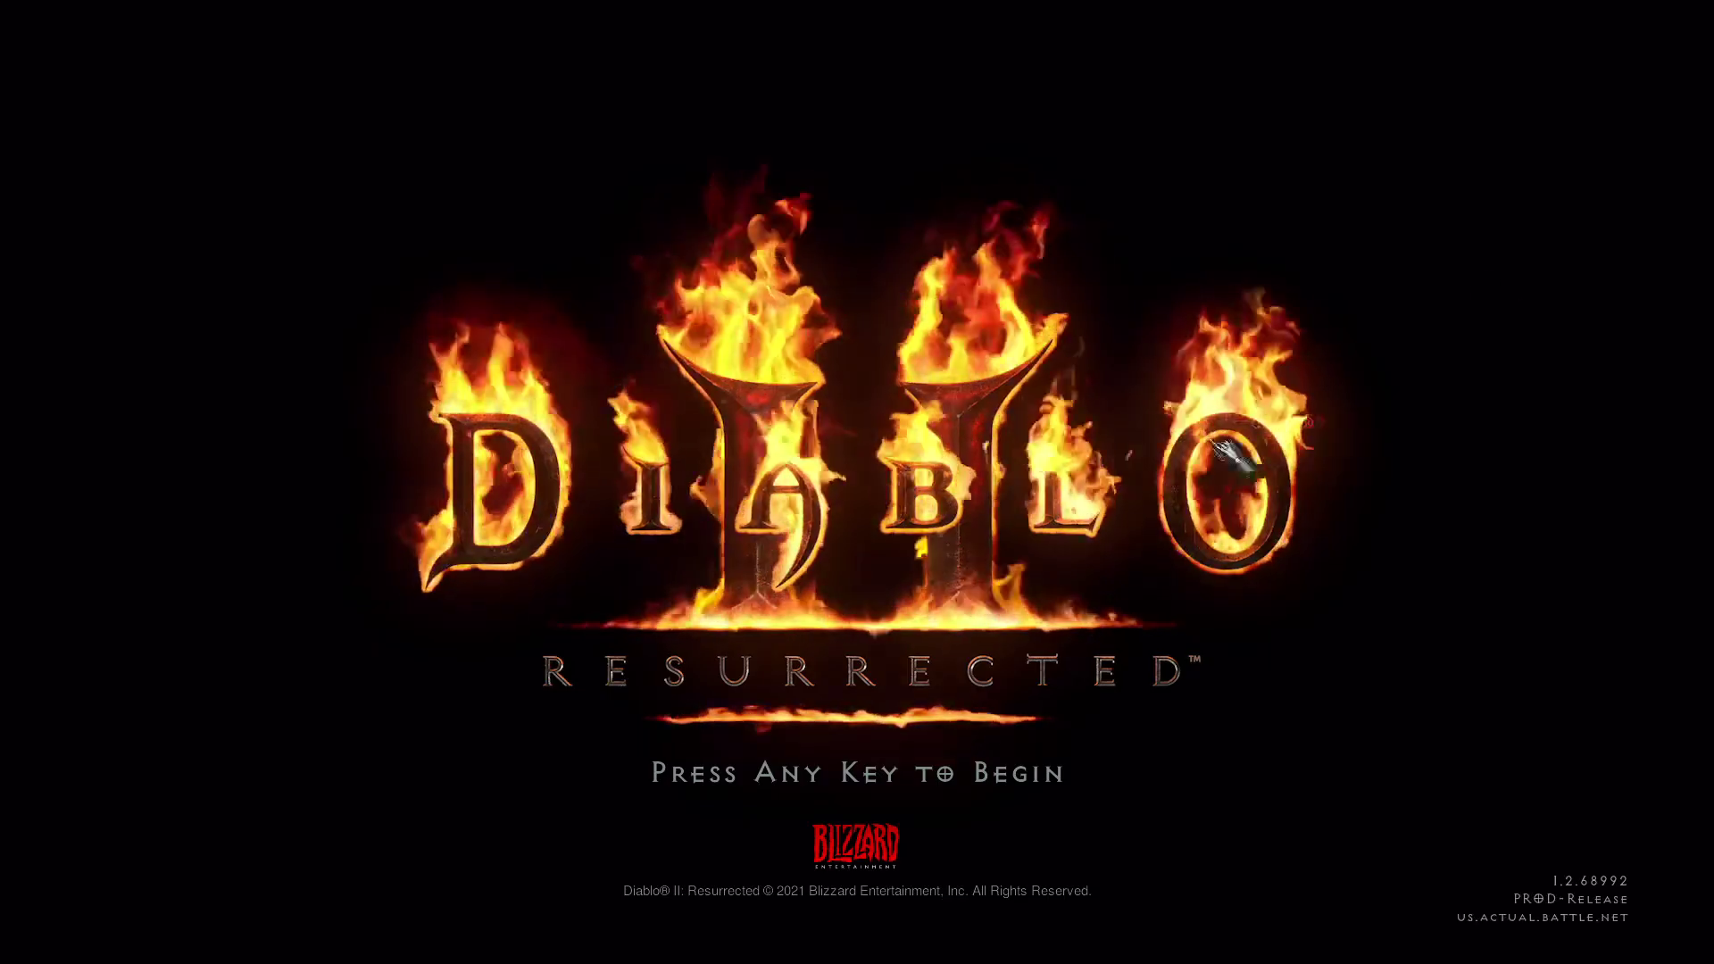
- Load the VideoDemo character into a Normal difficulty game
left_click(1366, 357)
double_click(1486, 105)
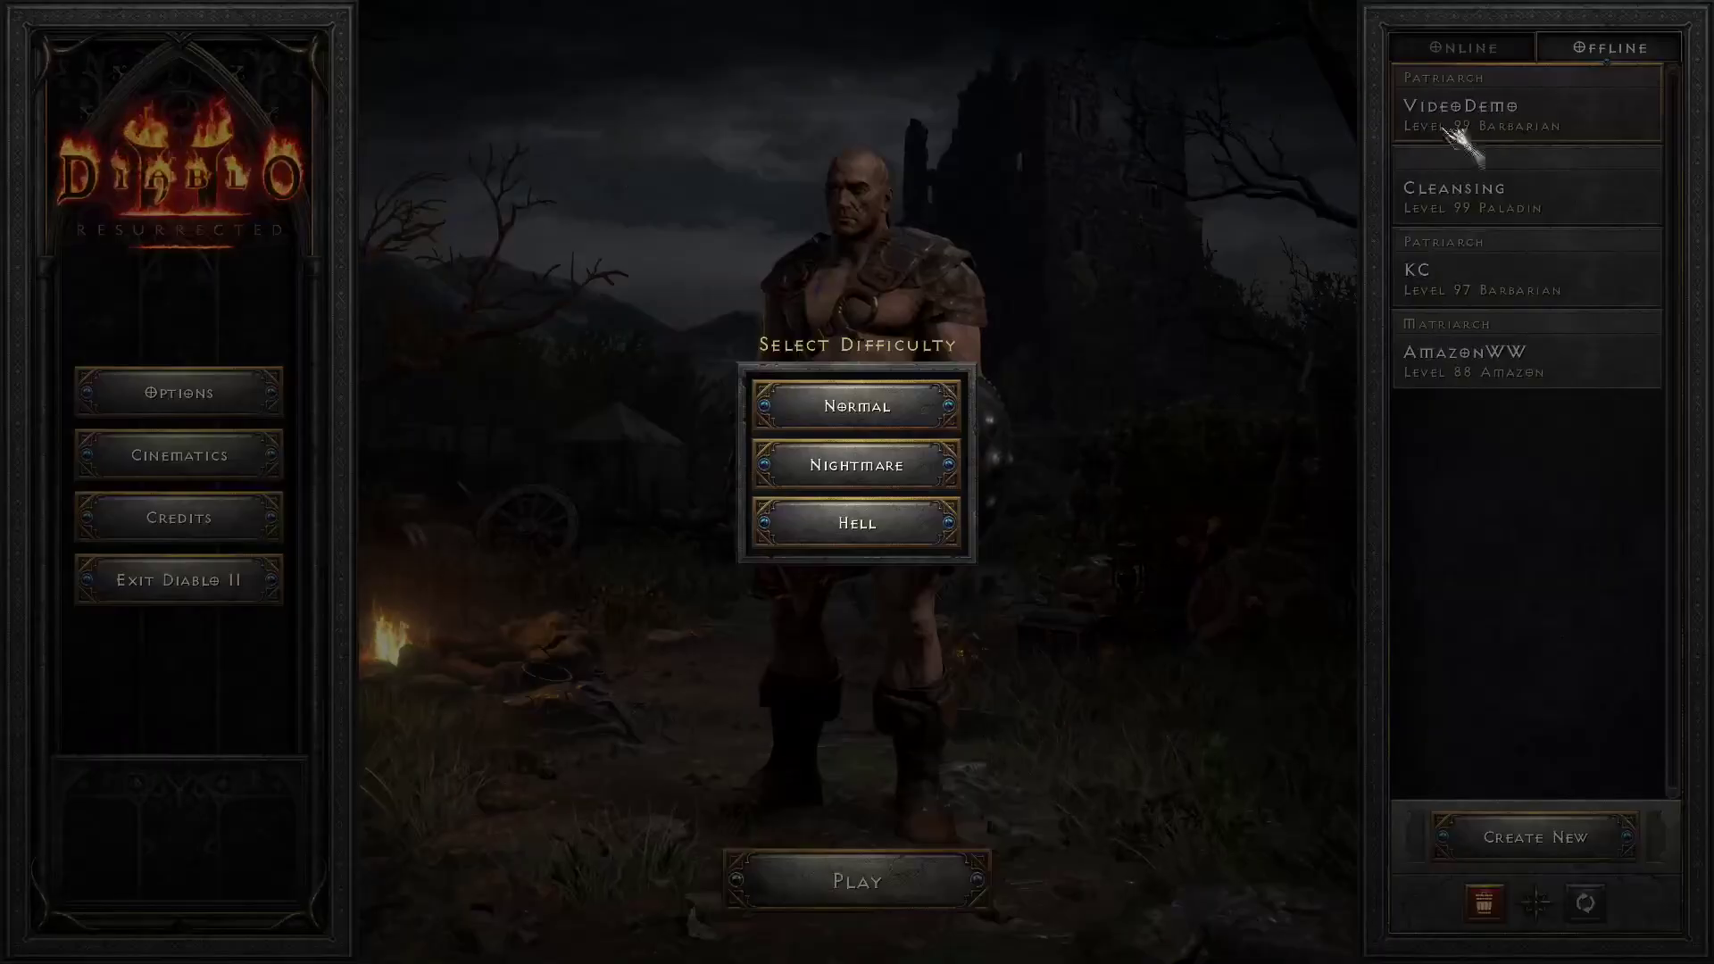
left_click(873, 402)
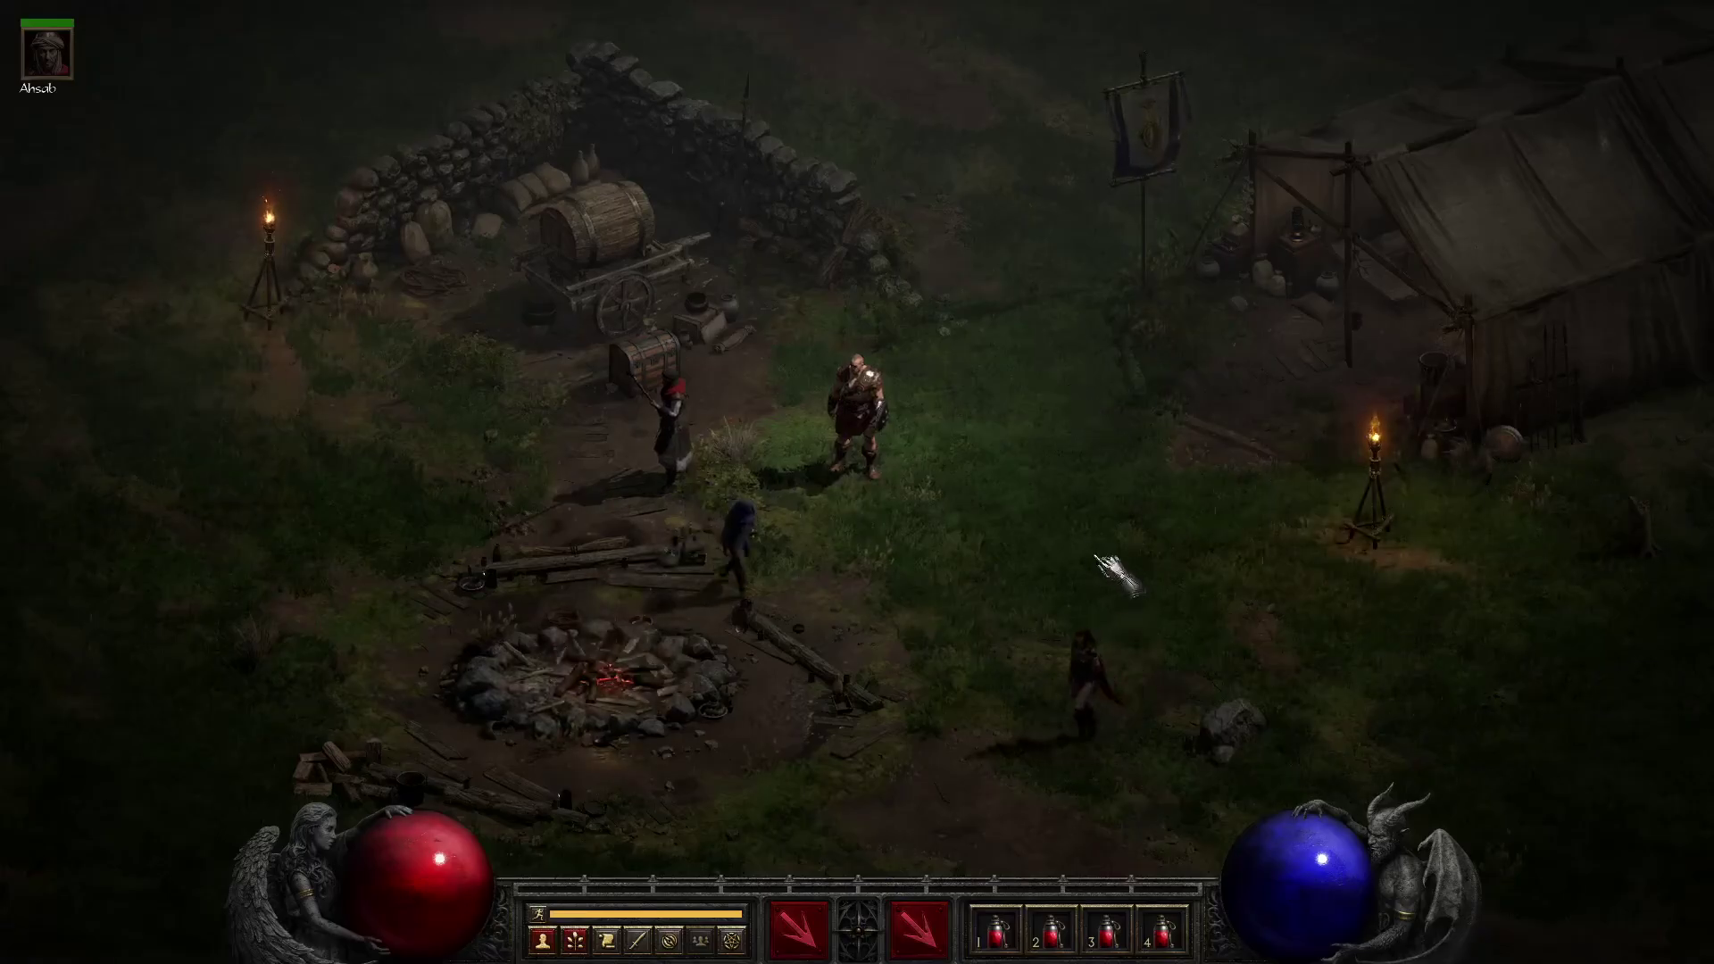
- Run the barbarian across the Rogue Encampment and circle around Akara
left_click(1107, 561)
left_click_drag(1134, 549, 1041, 525)
left_click(1053, 407)
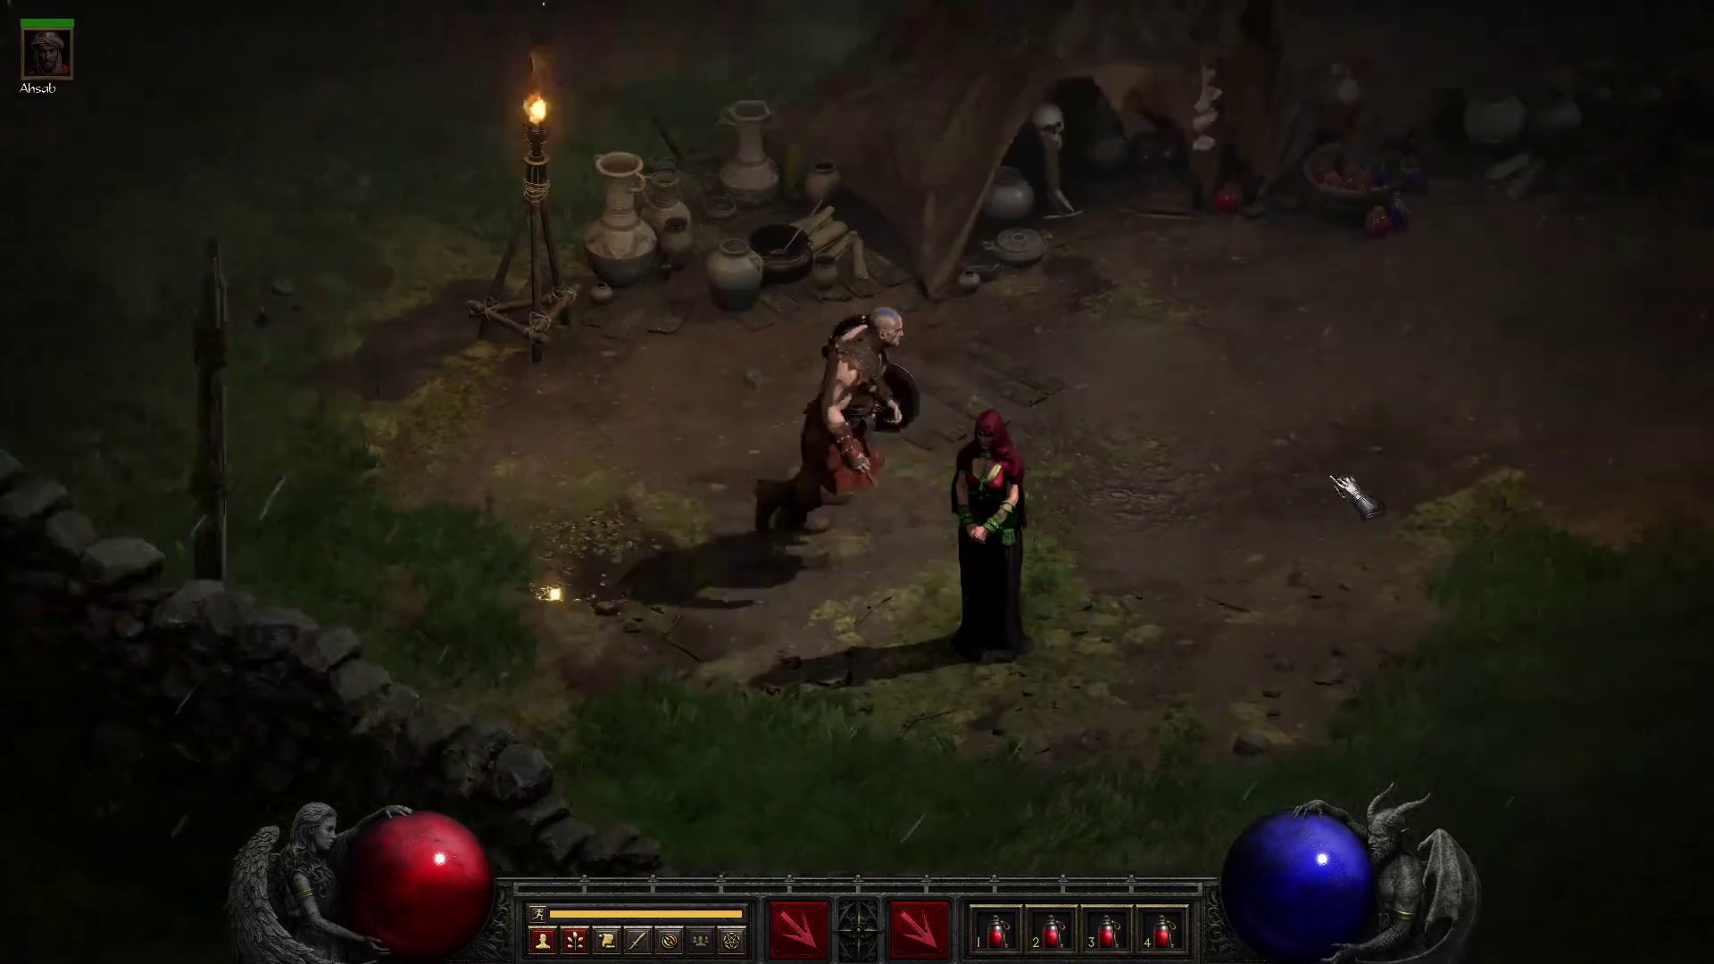
left_click(850, 666)
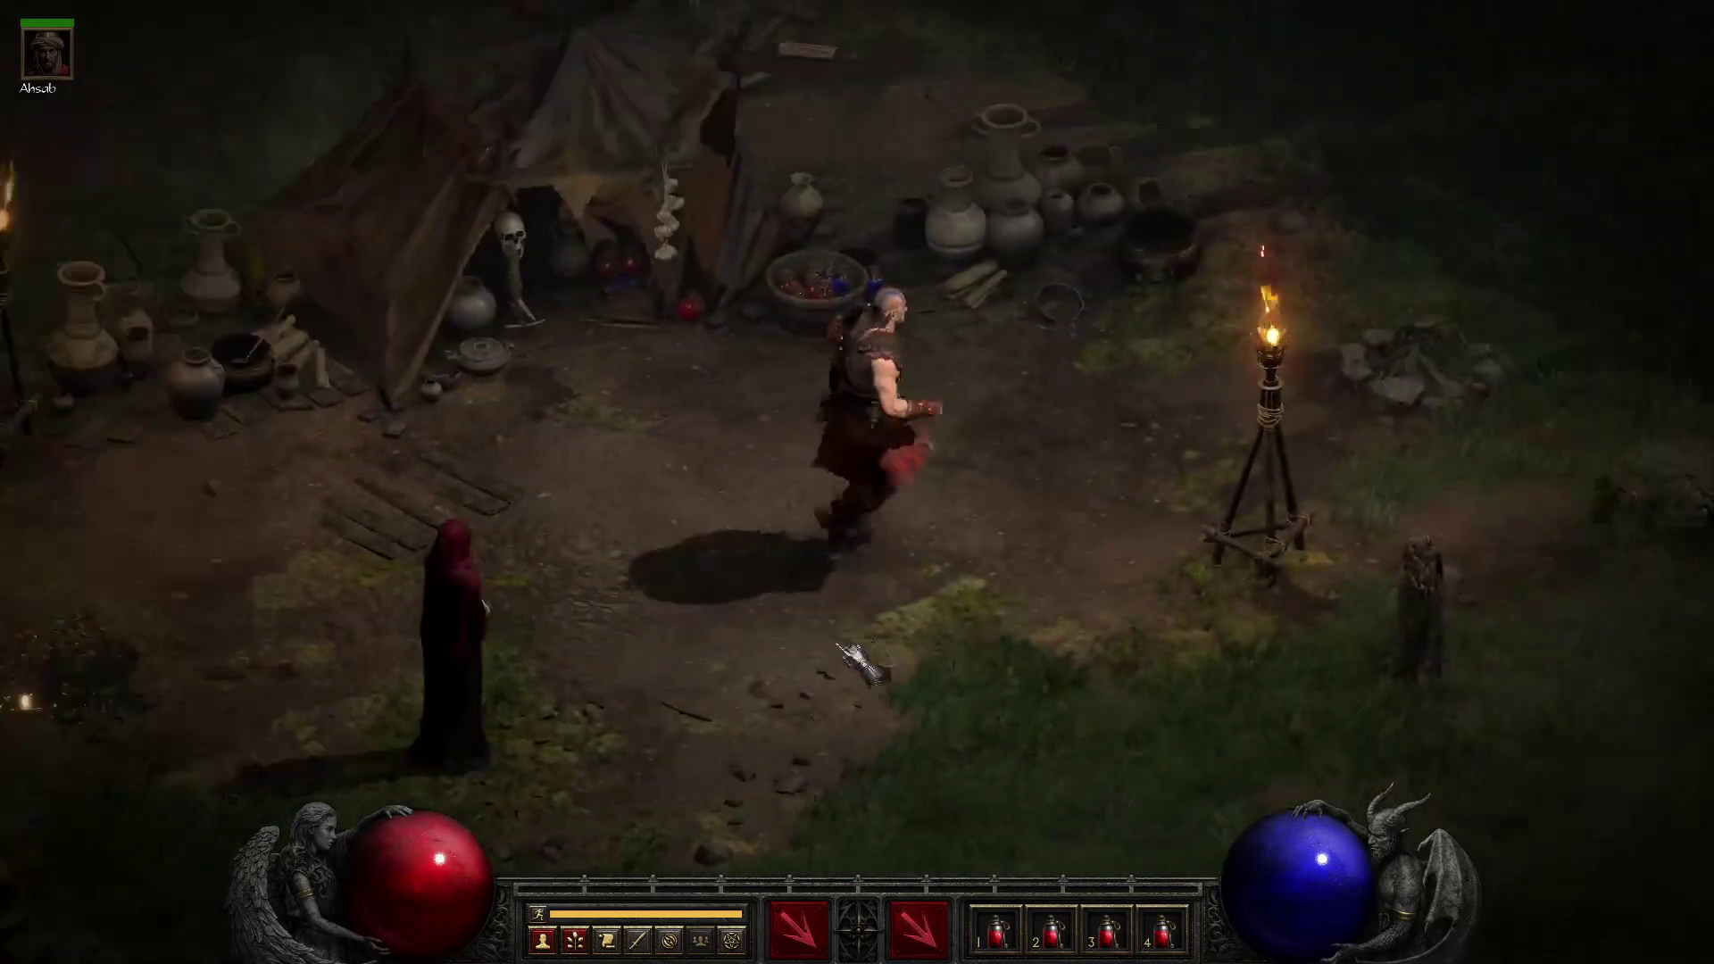
left_click(825, 662)
left_click(732, 303)
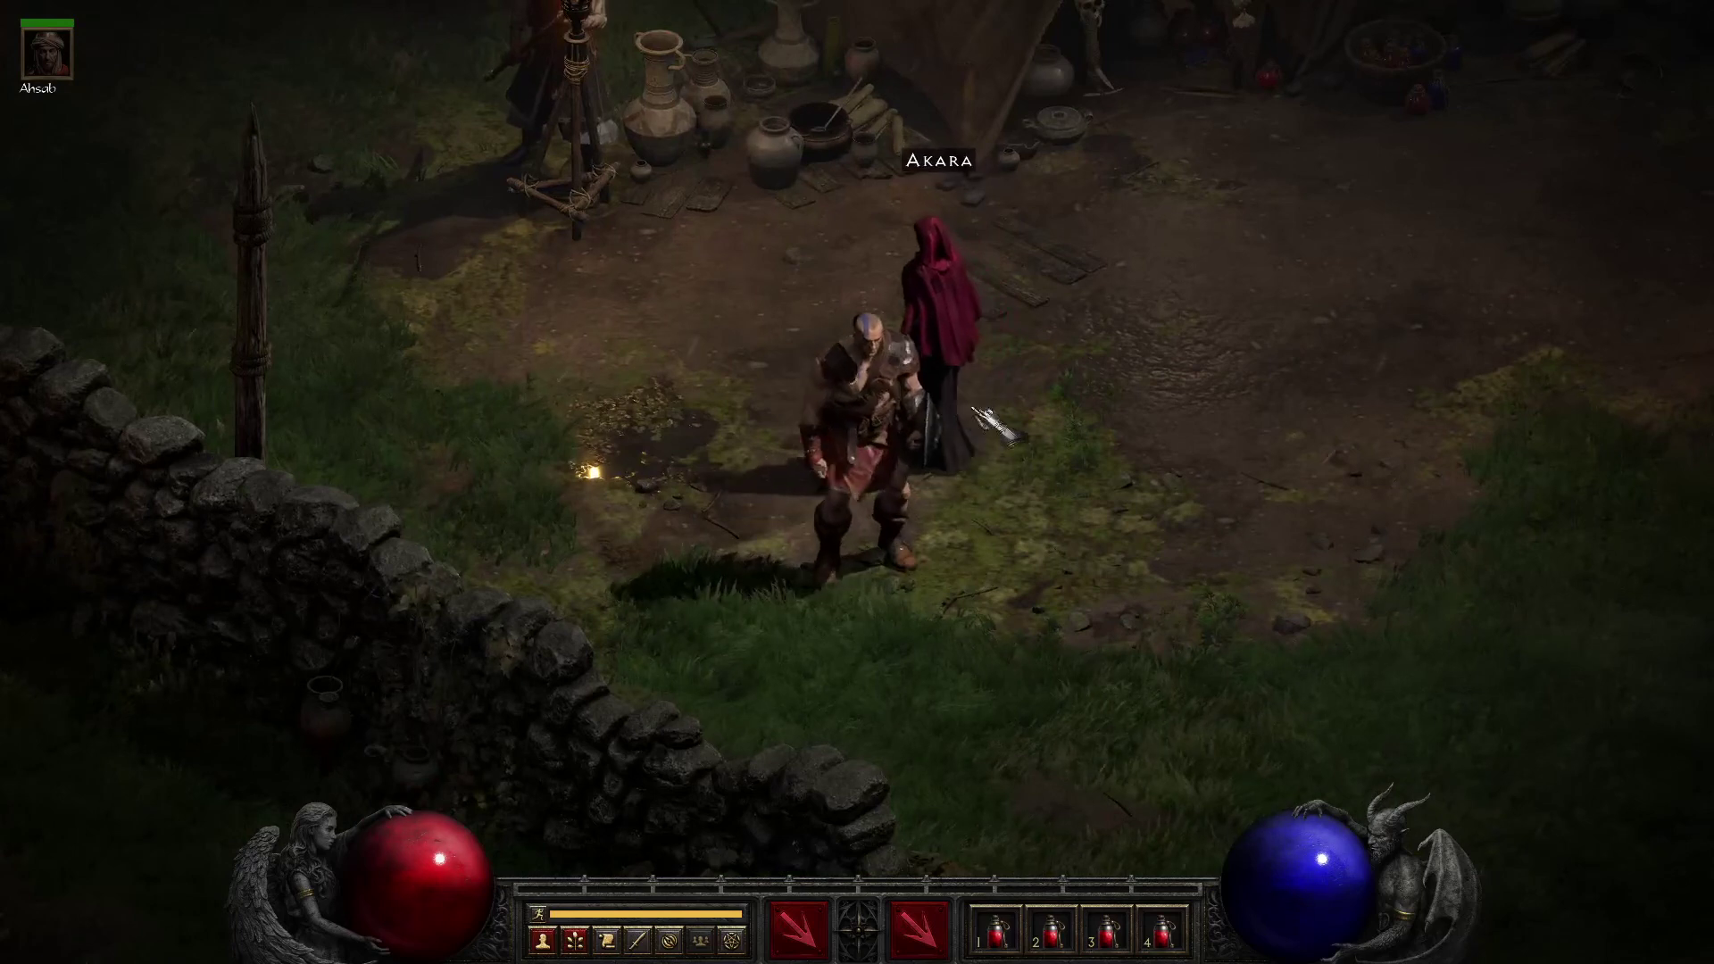
left_click(965, 474)
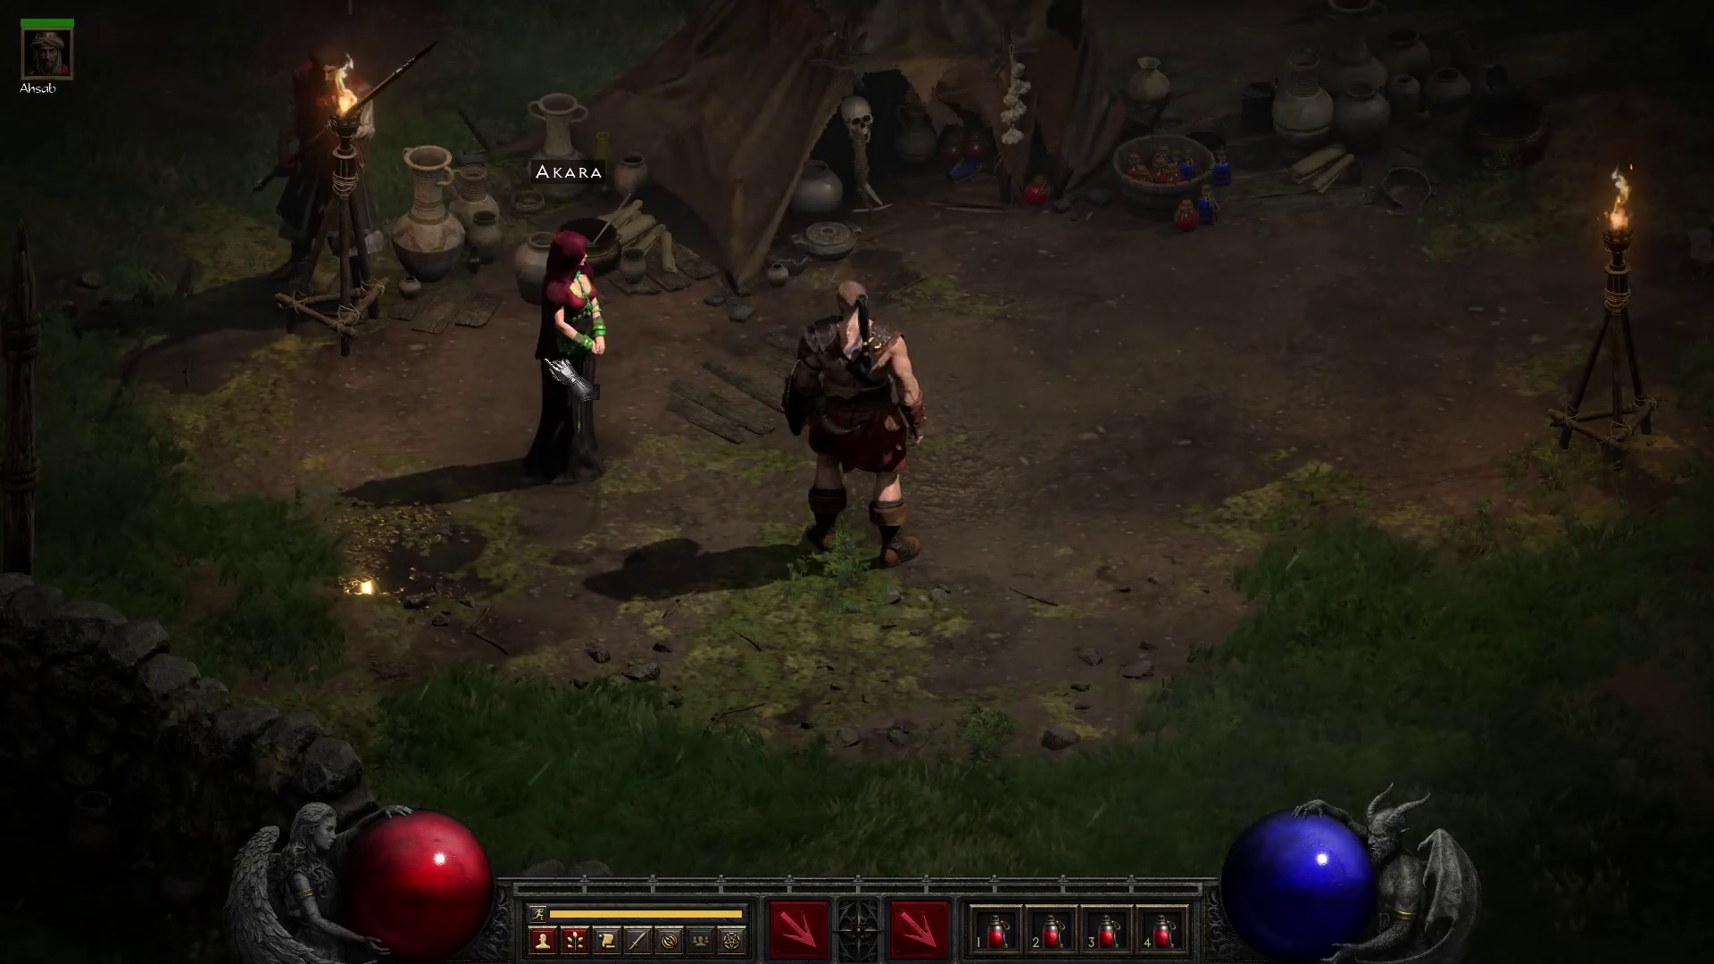
- Close Noesis's Export Media dialog and arrange Noesis and File Explorer beside the game
key("alt+Tab")
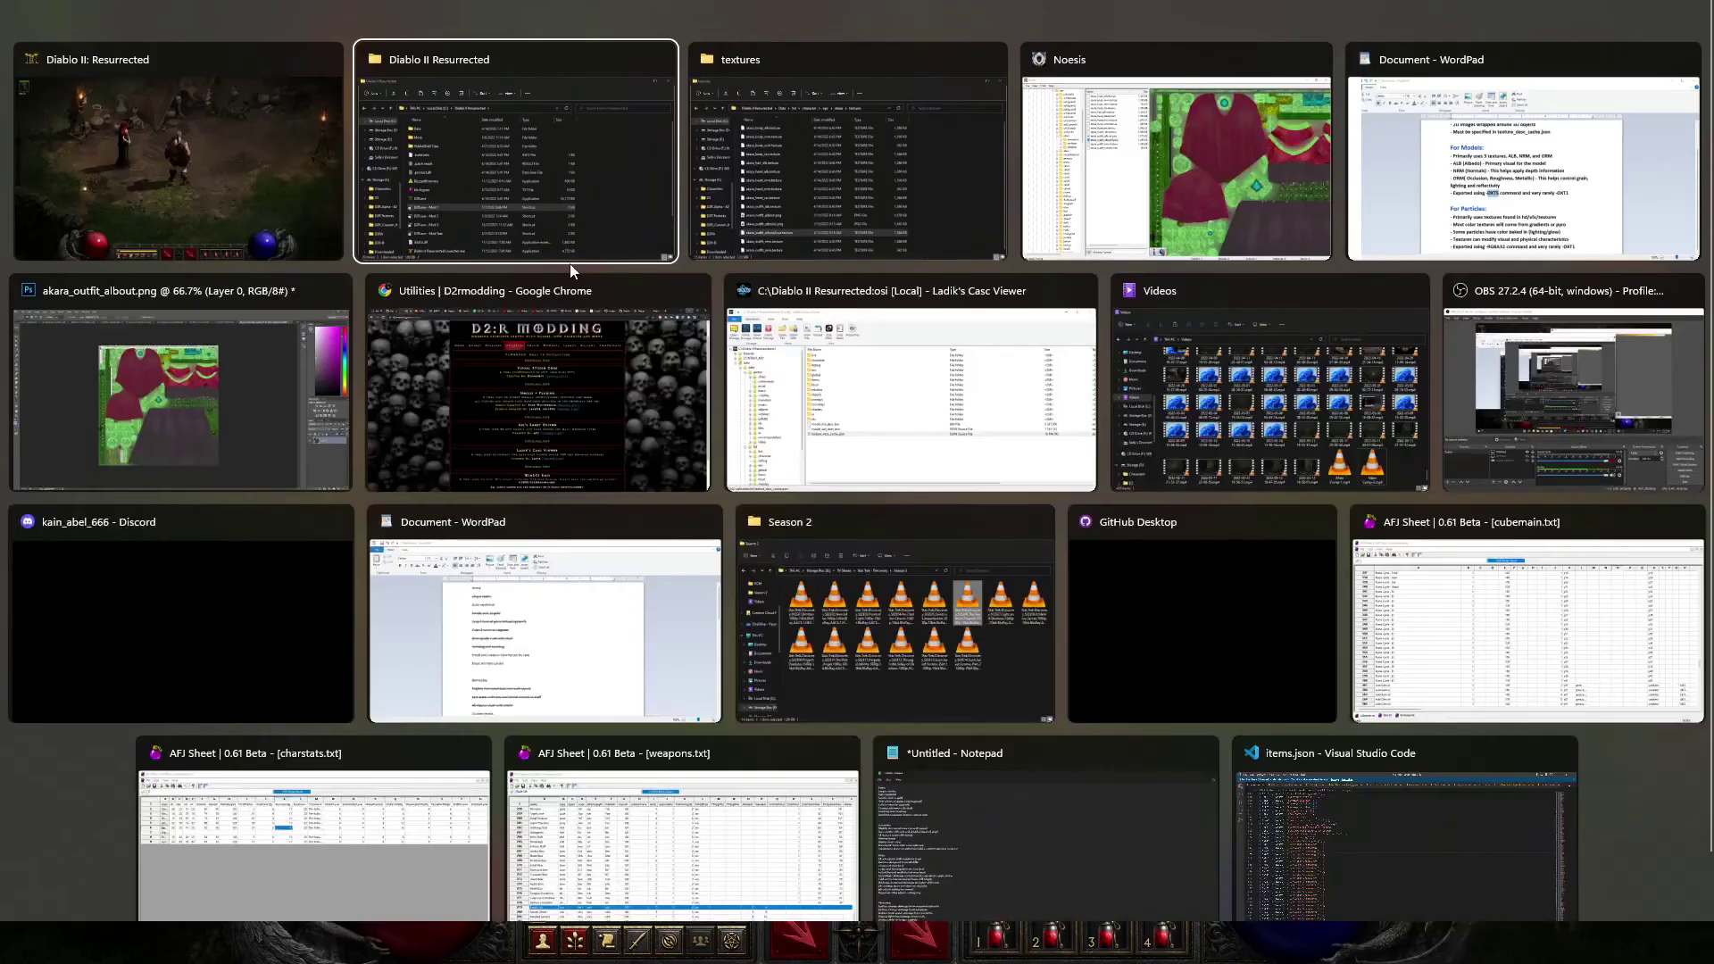
left_click(1249, 954)
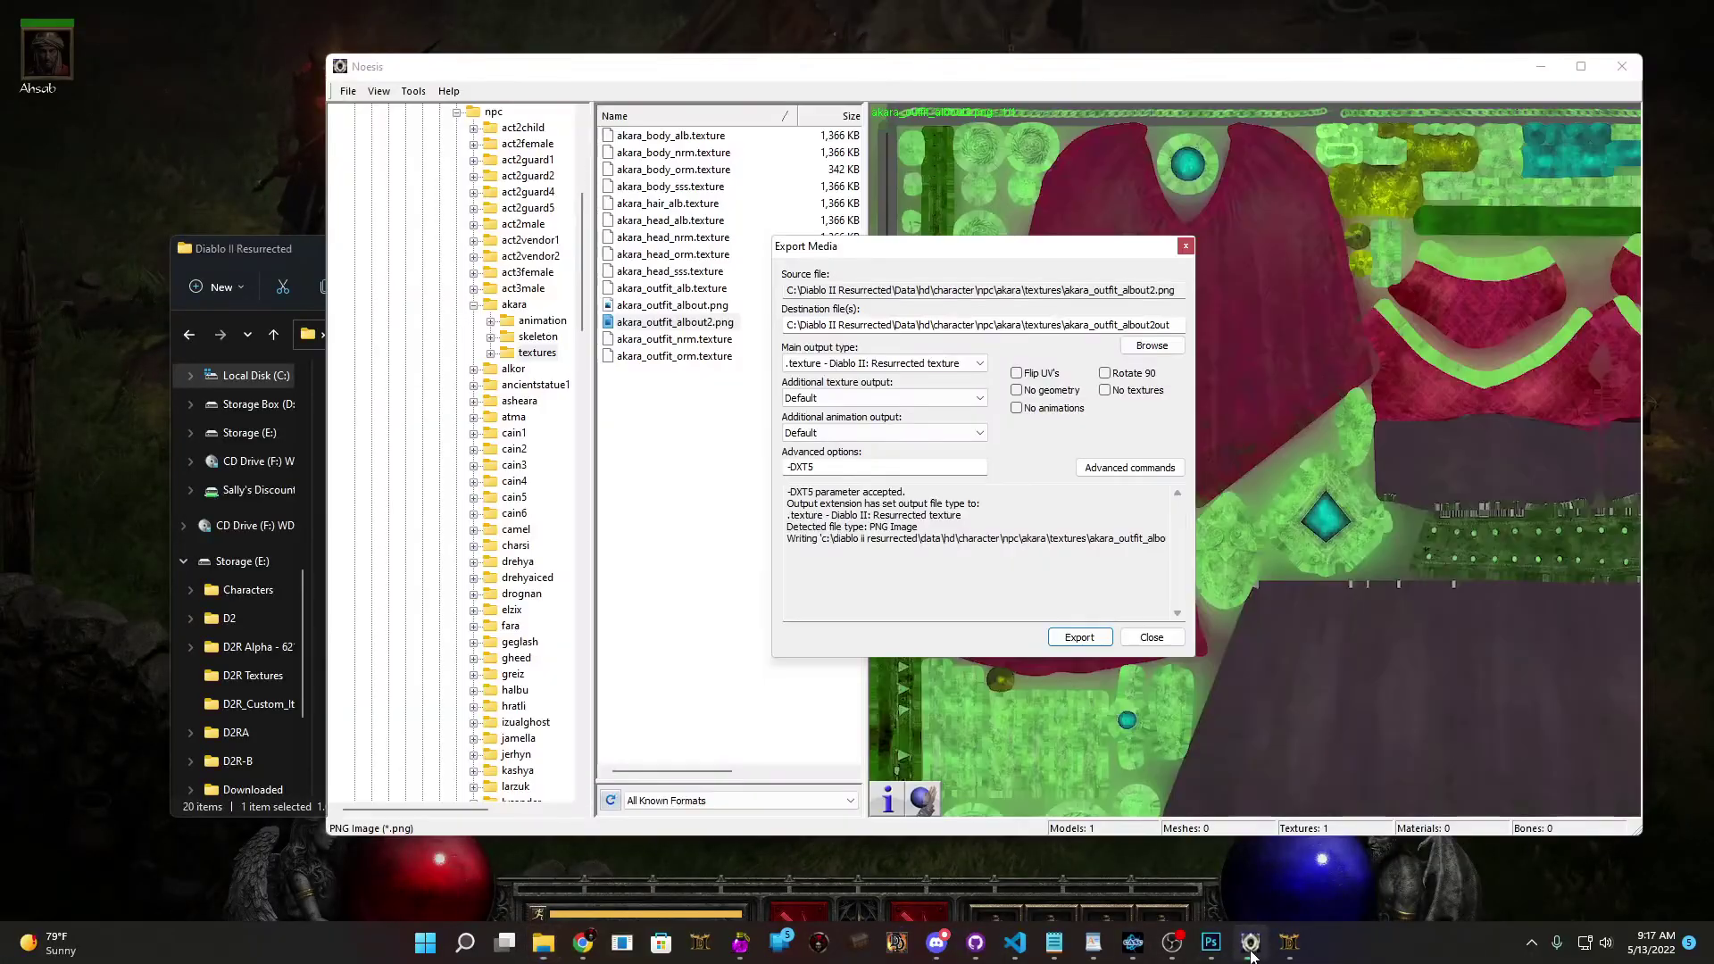
left_click(1151, 637)
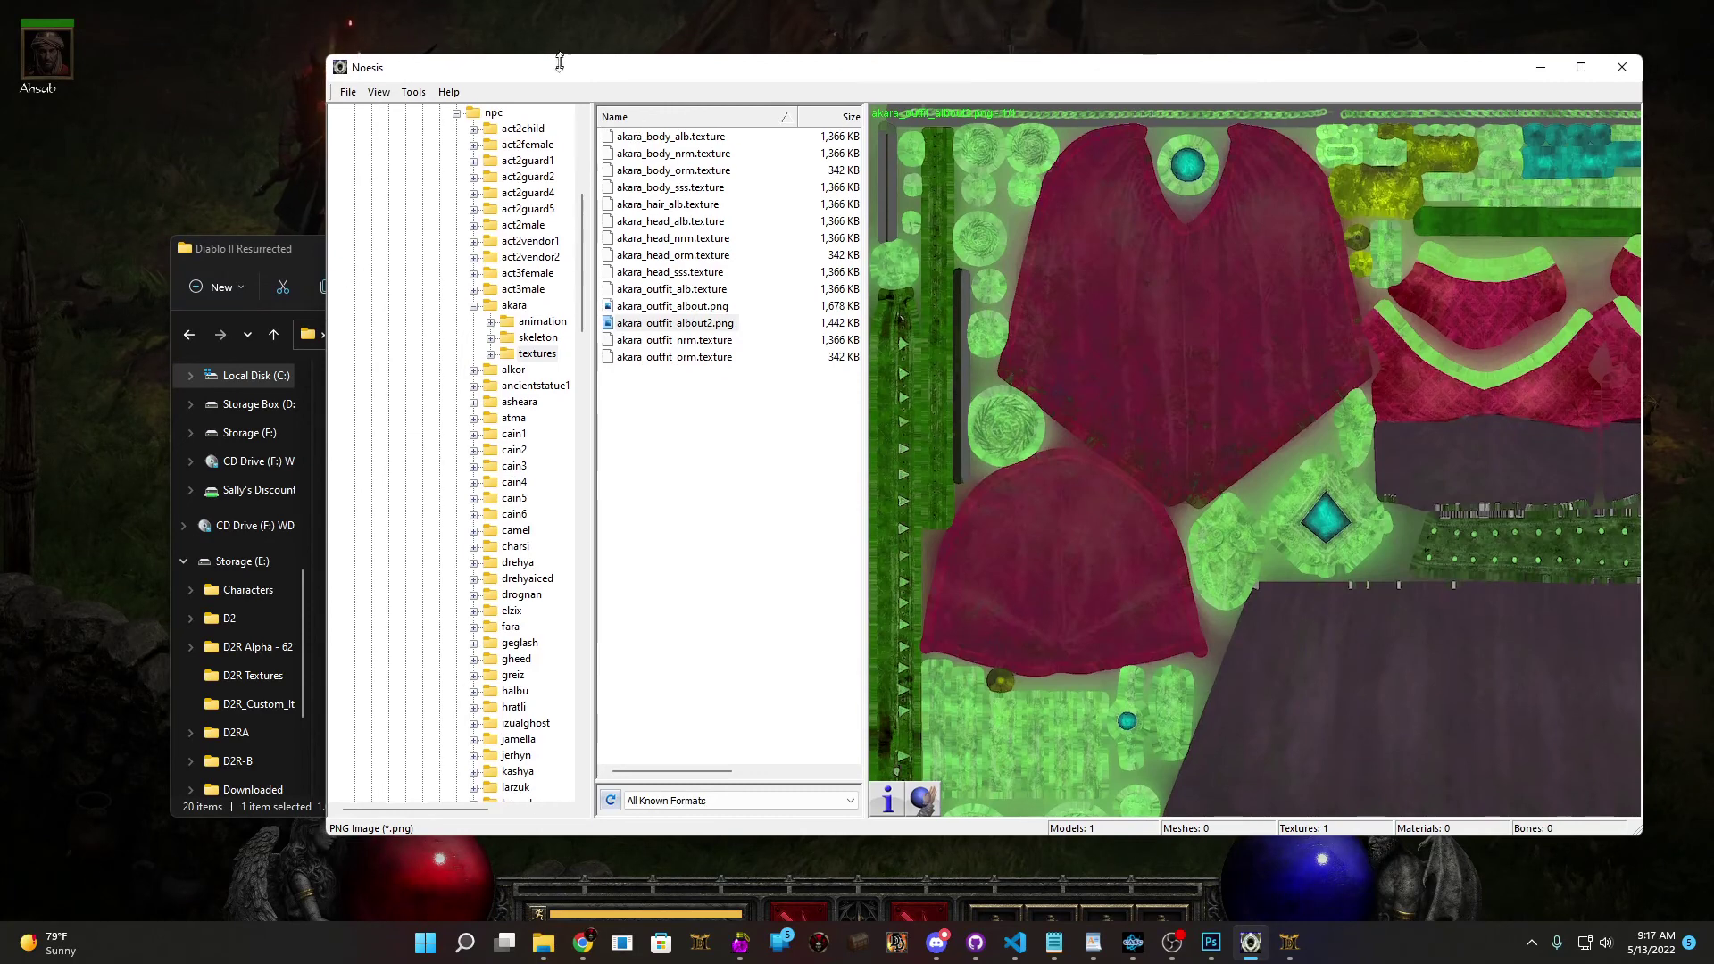
left_click_drag(542, 76, 1081, 191)
left_click(779, 260)
left_click_drag(779, 261, 544, 518)
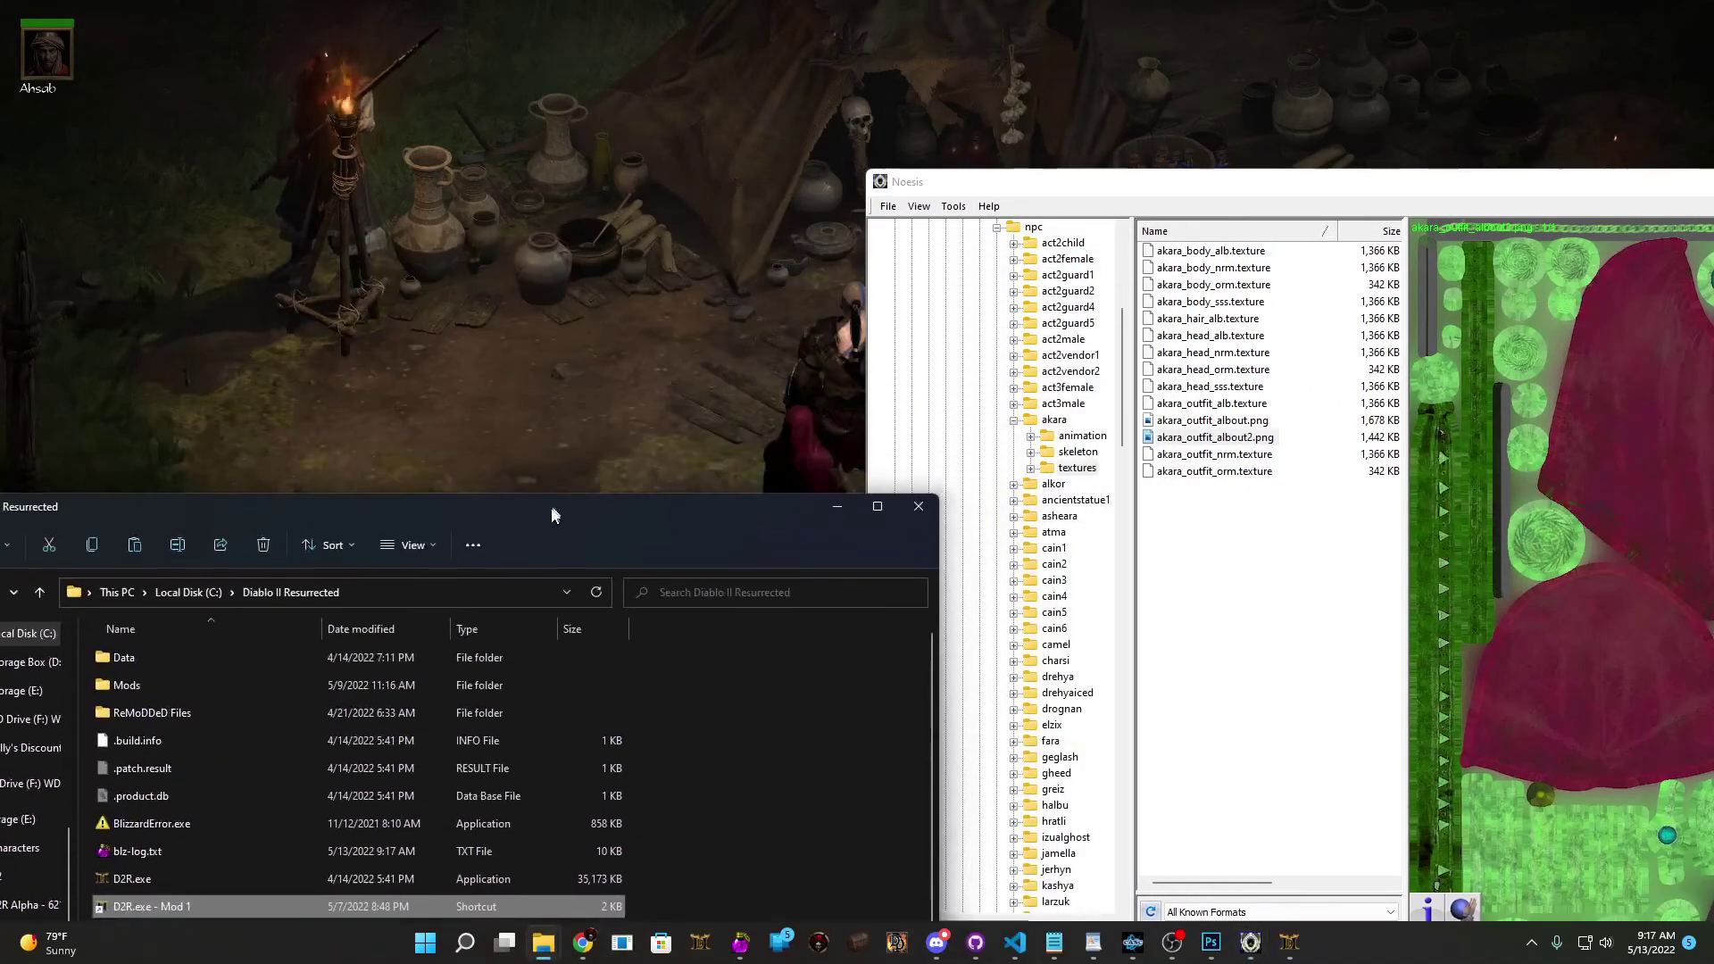
left_click(836, 508)
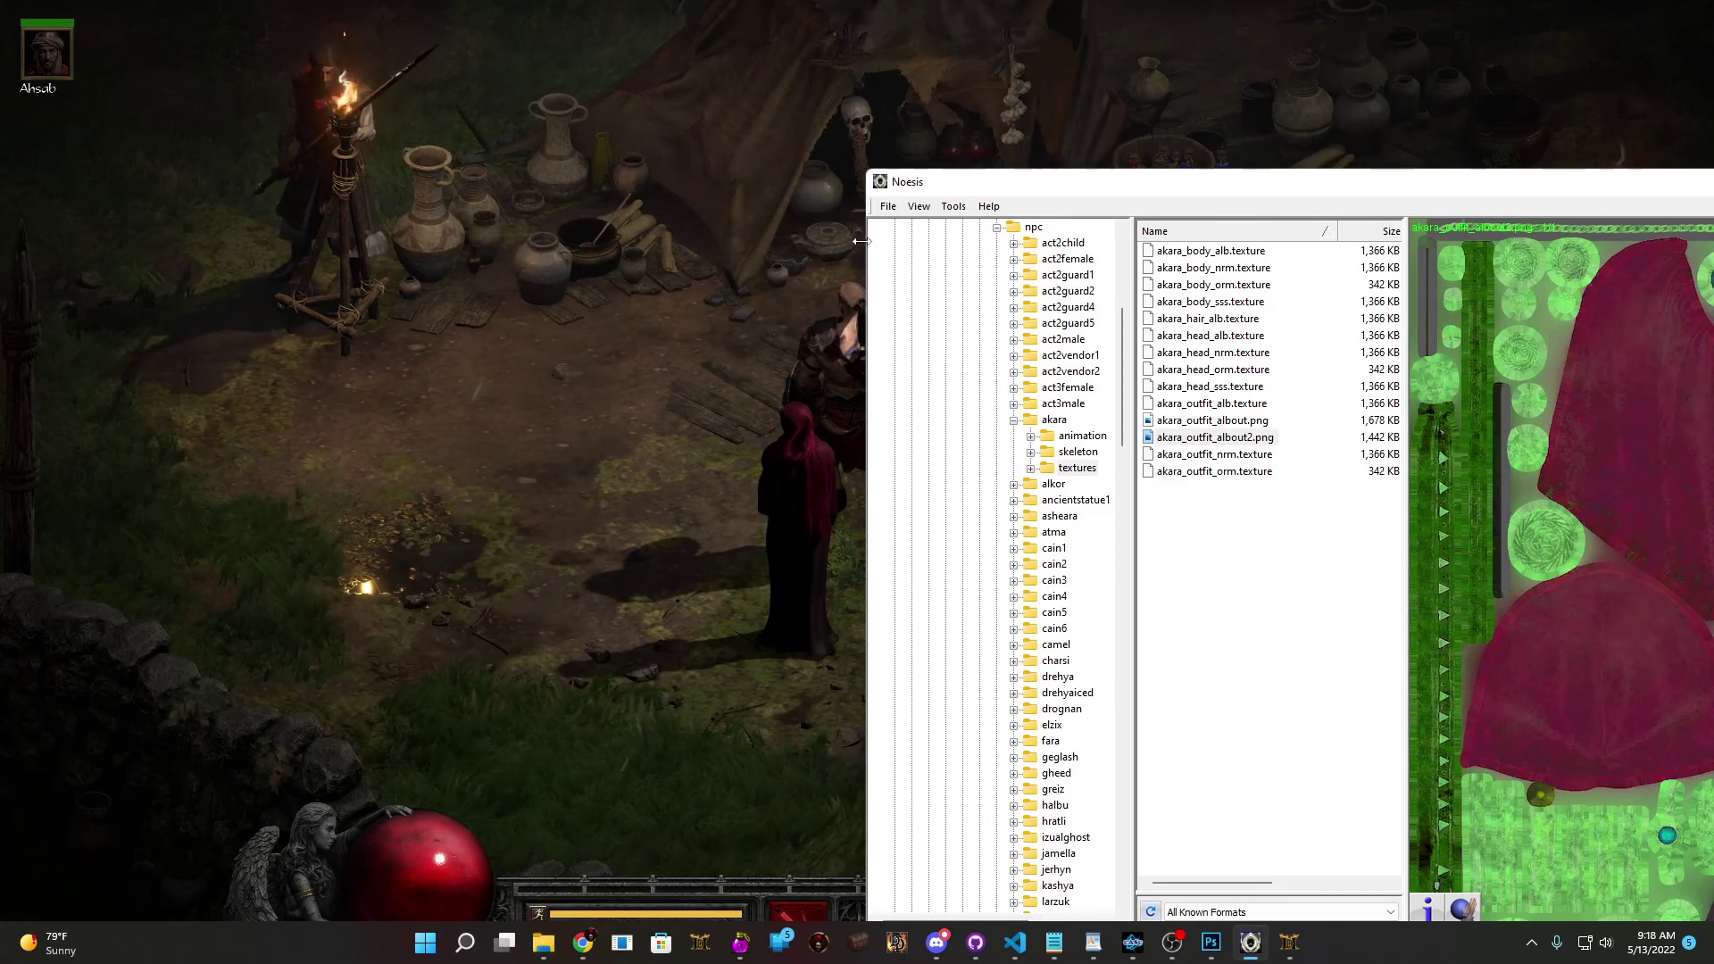
left_click_drag(862, 241, 1251, 241)
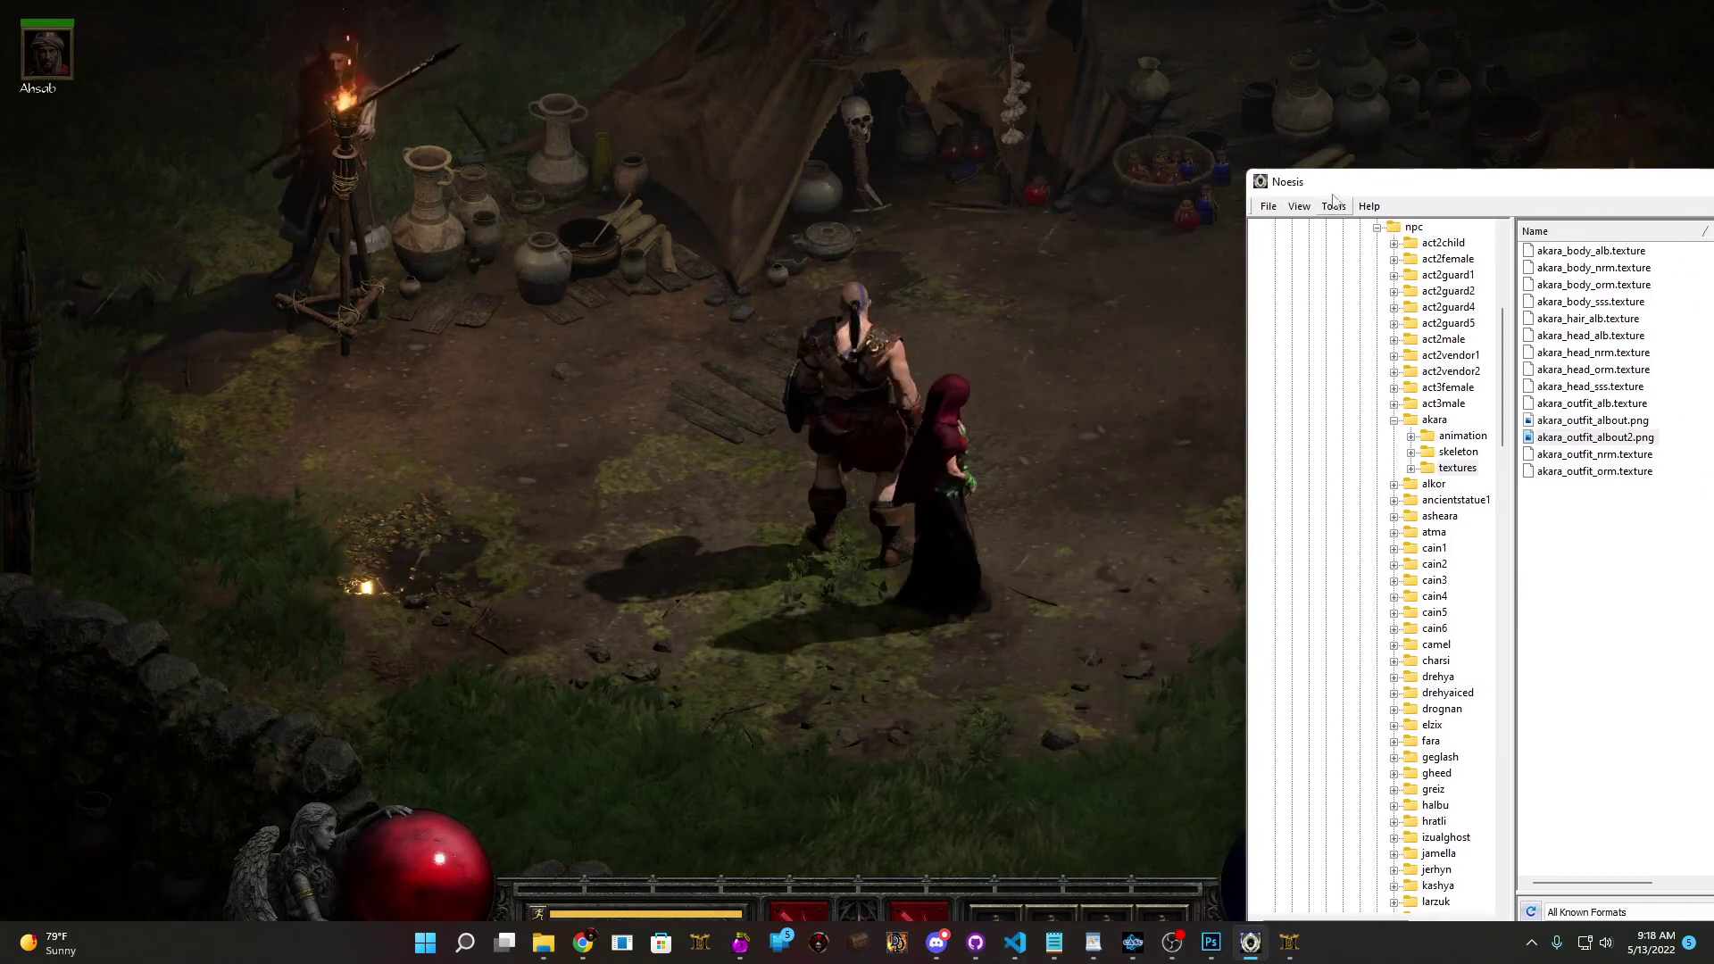
left_click_drag(1340, 188, 170, 114)
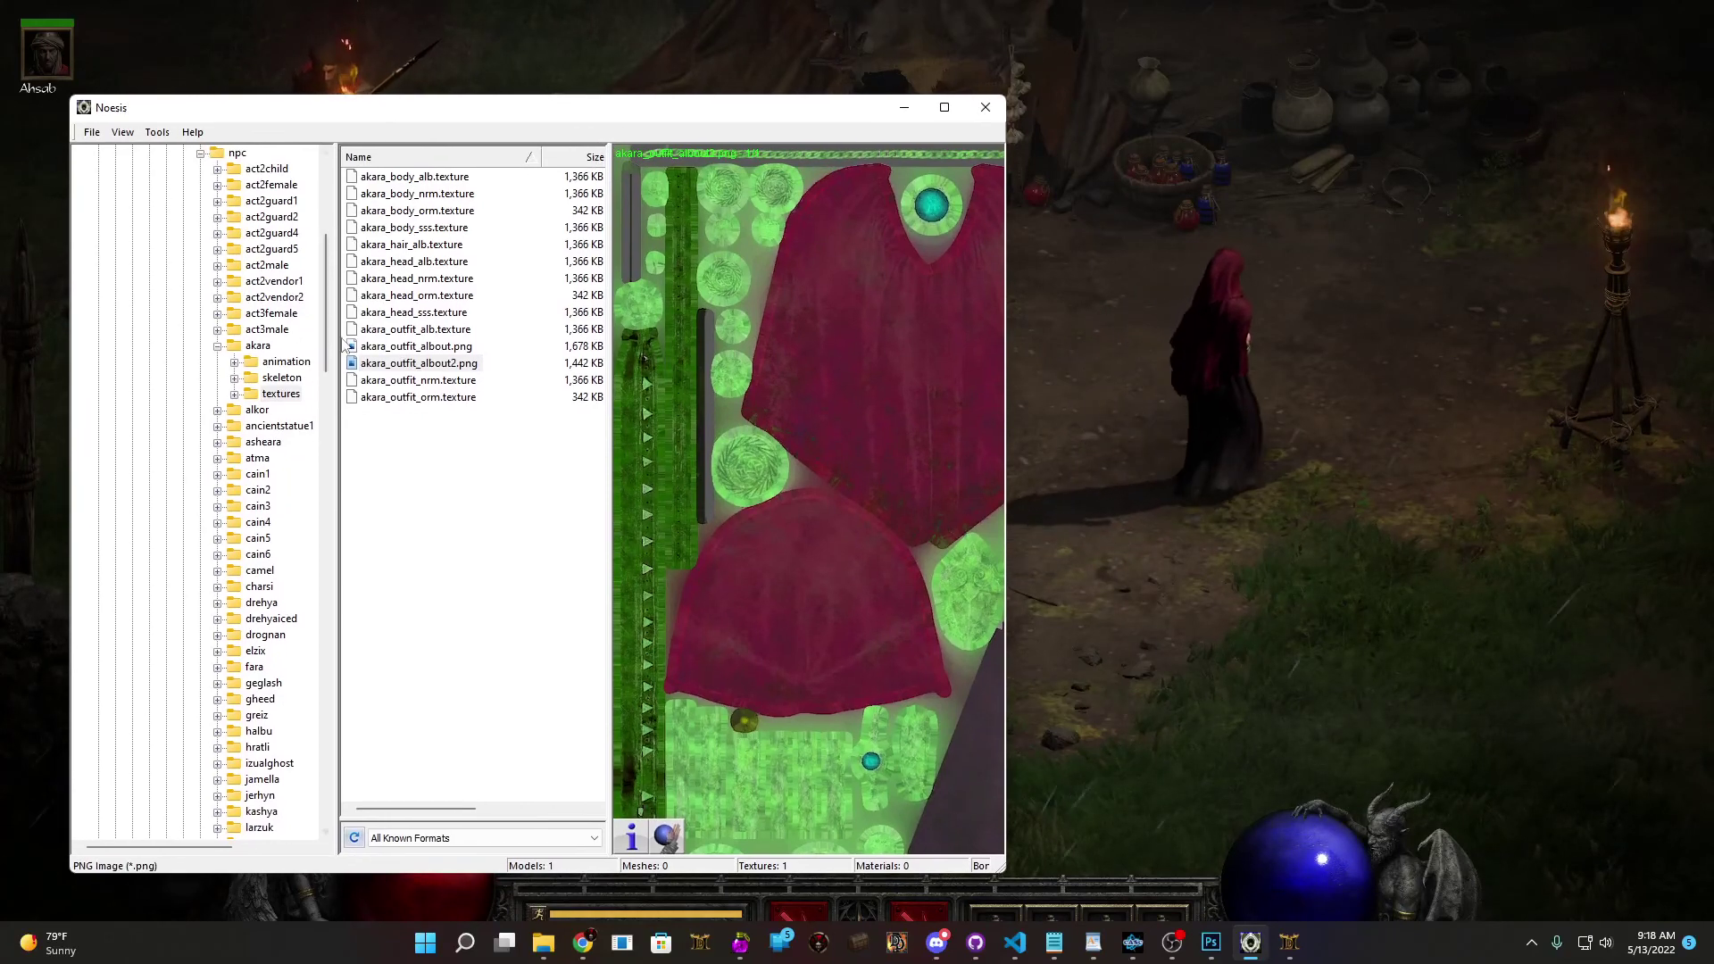
- Preview the akara_outfit_nrm and akara_outfit_orm textures, then minimize Noesis
left_click(403, 380)
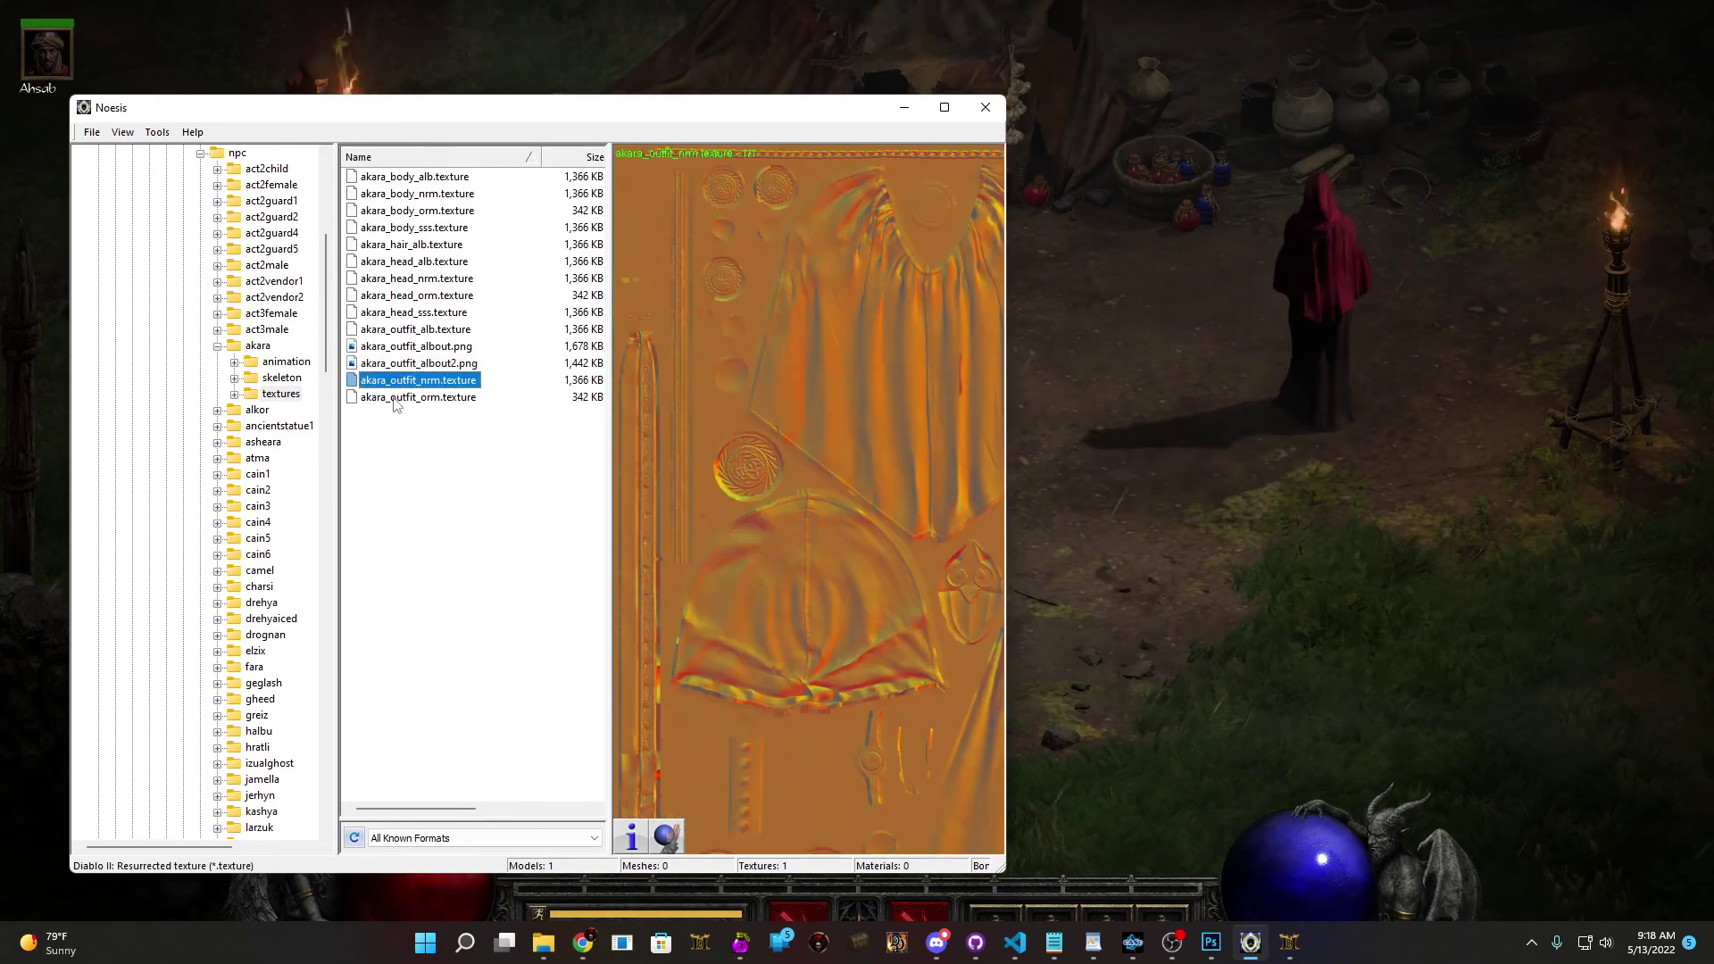
left_click(395, 398)
left_click(402, 380)
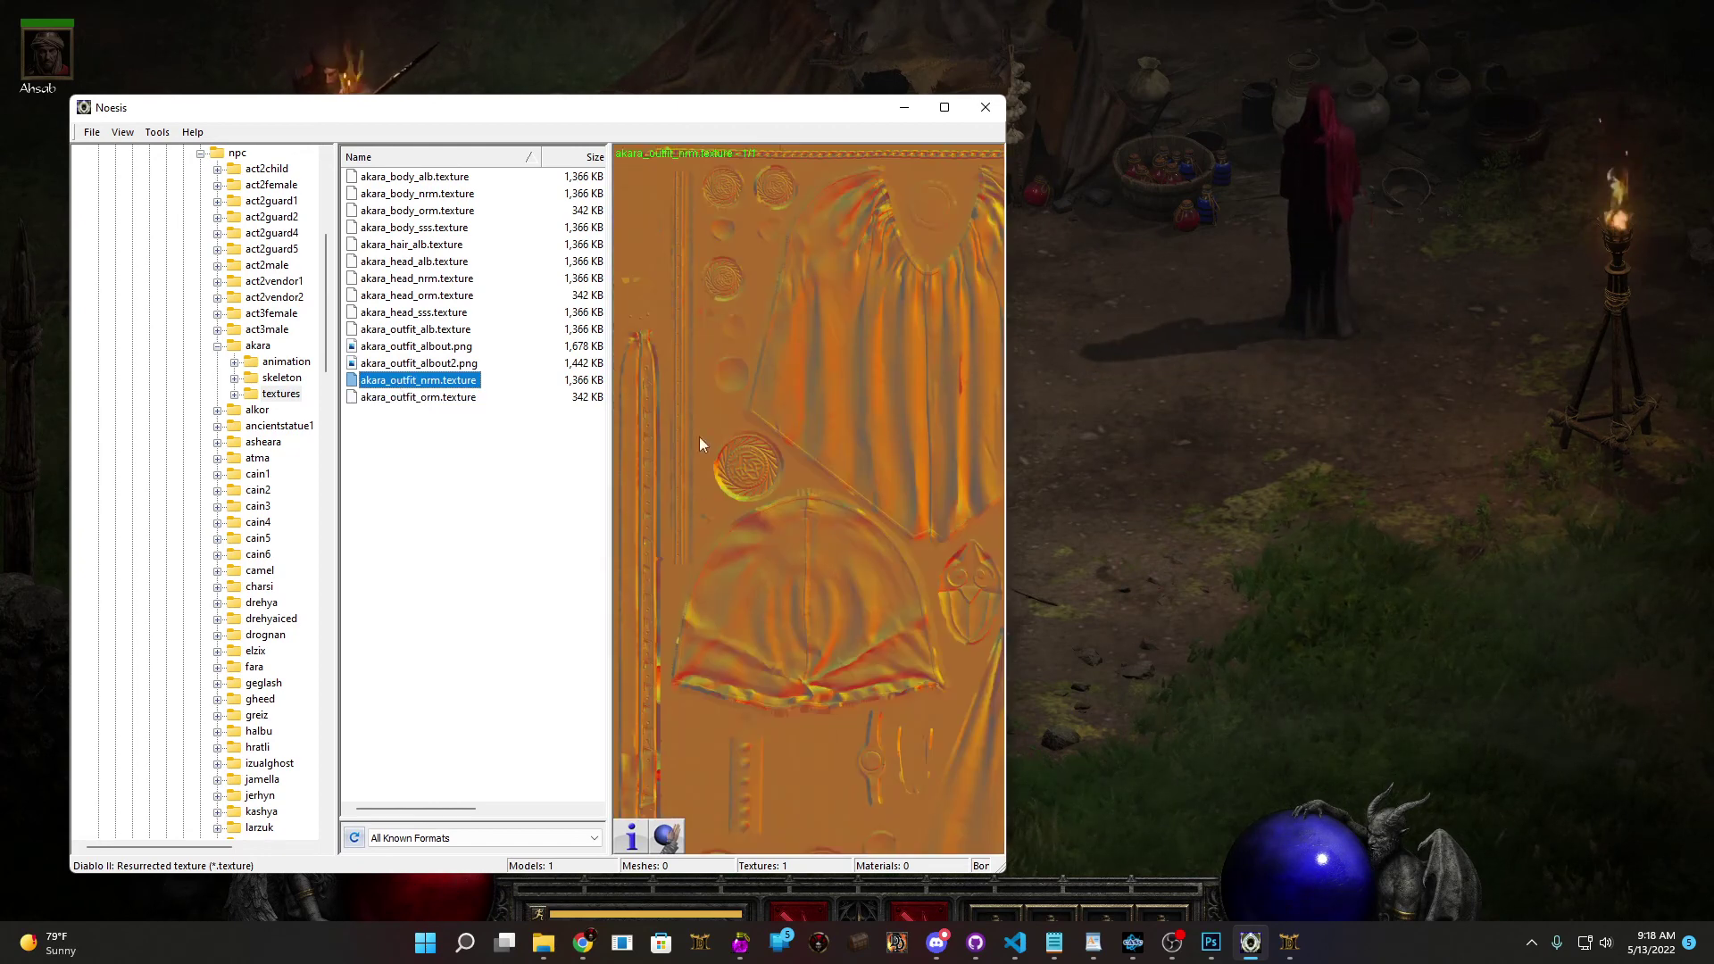
left_click(438, 398)
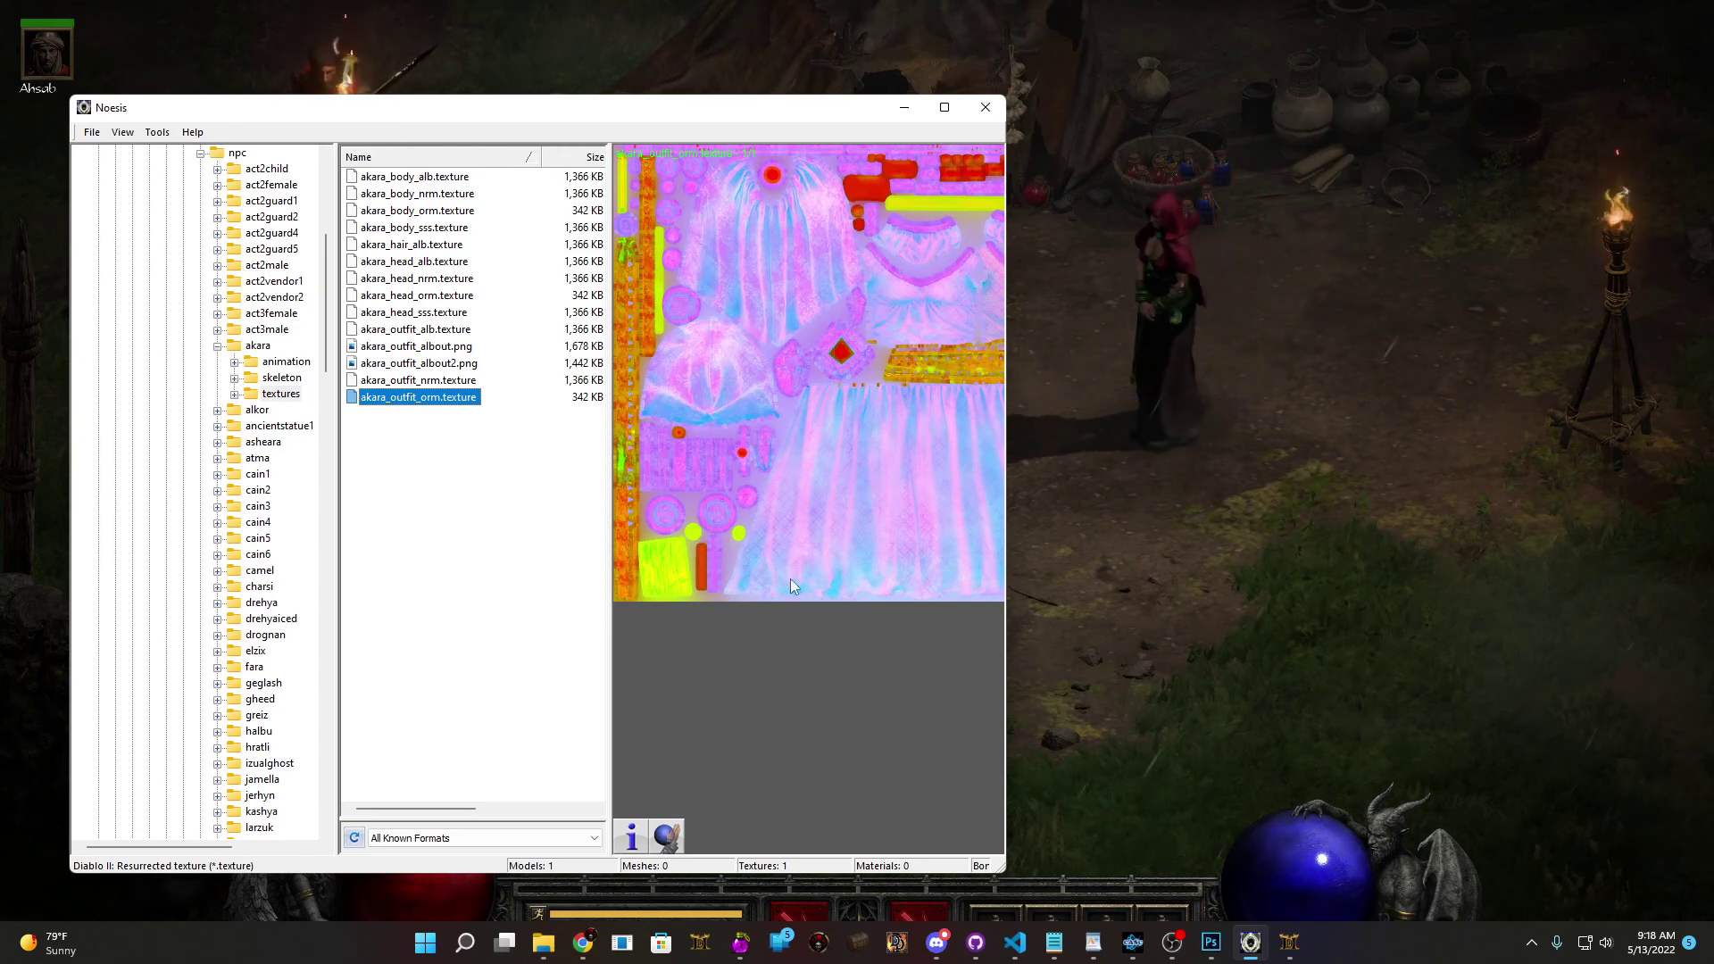
left_click(905, 107)
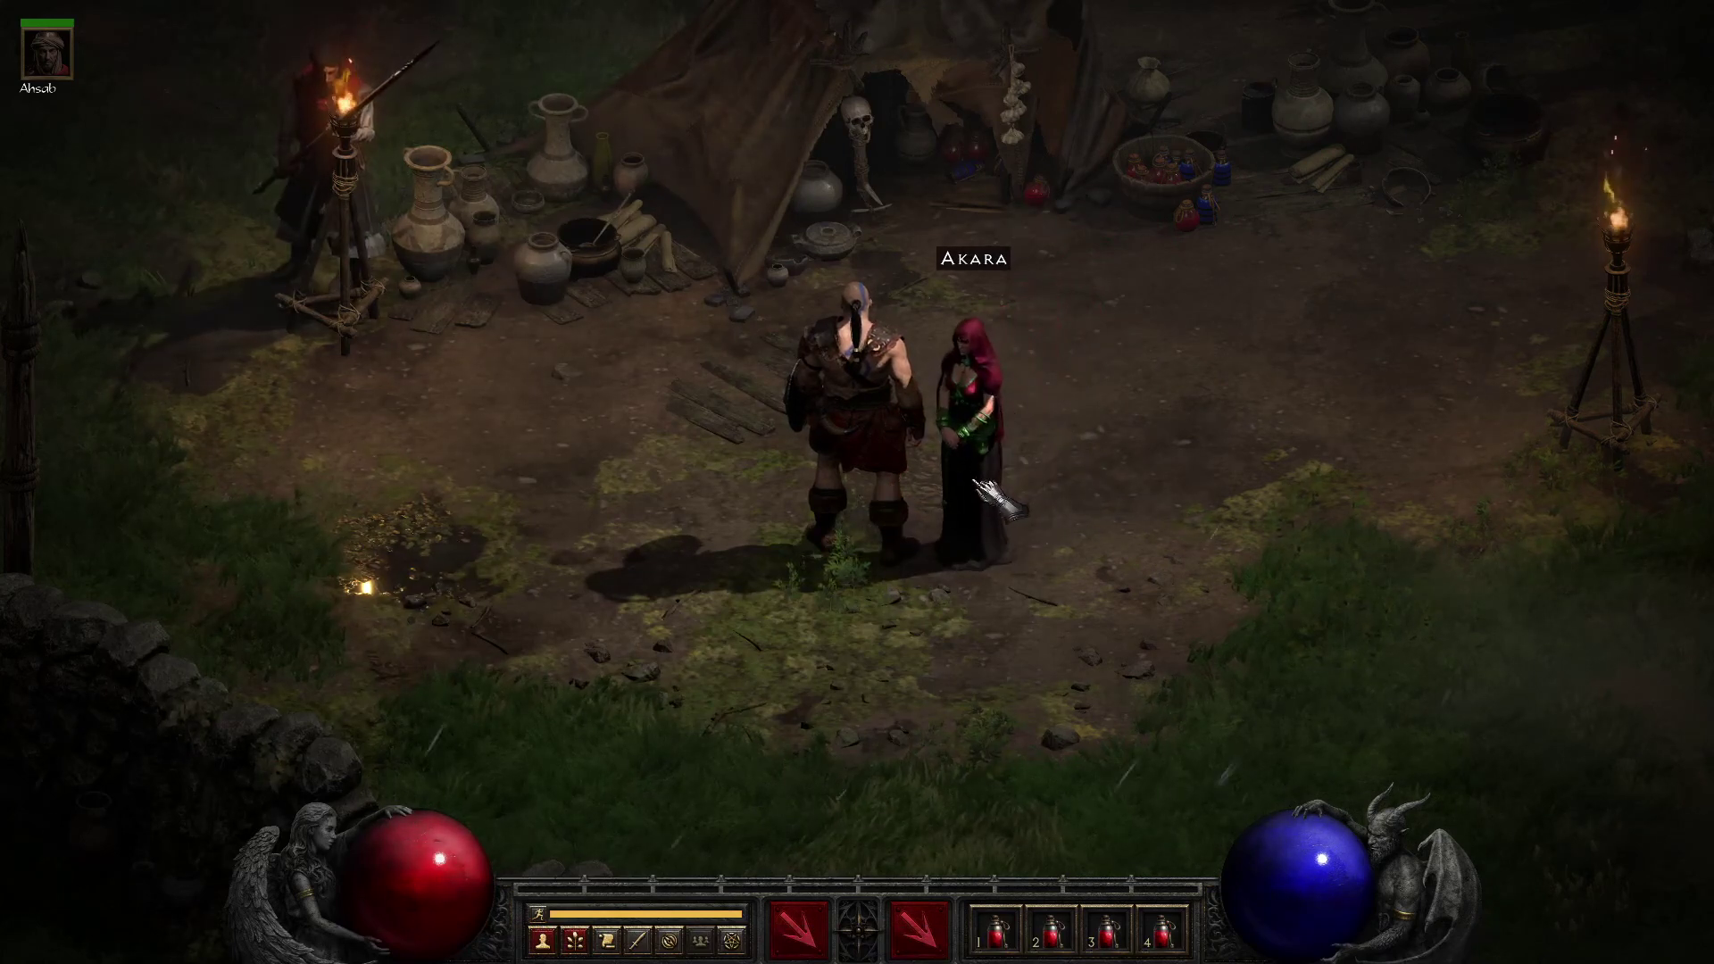
- Move Noesis to the screen's right side and preview the outfit normal and ORM maps again
key("alt+Tab")
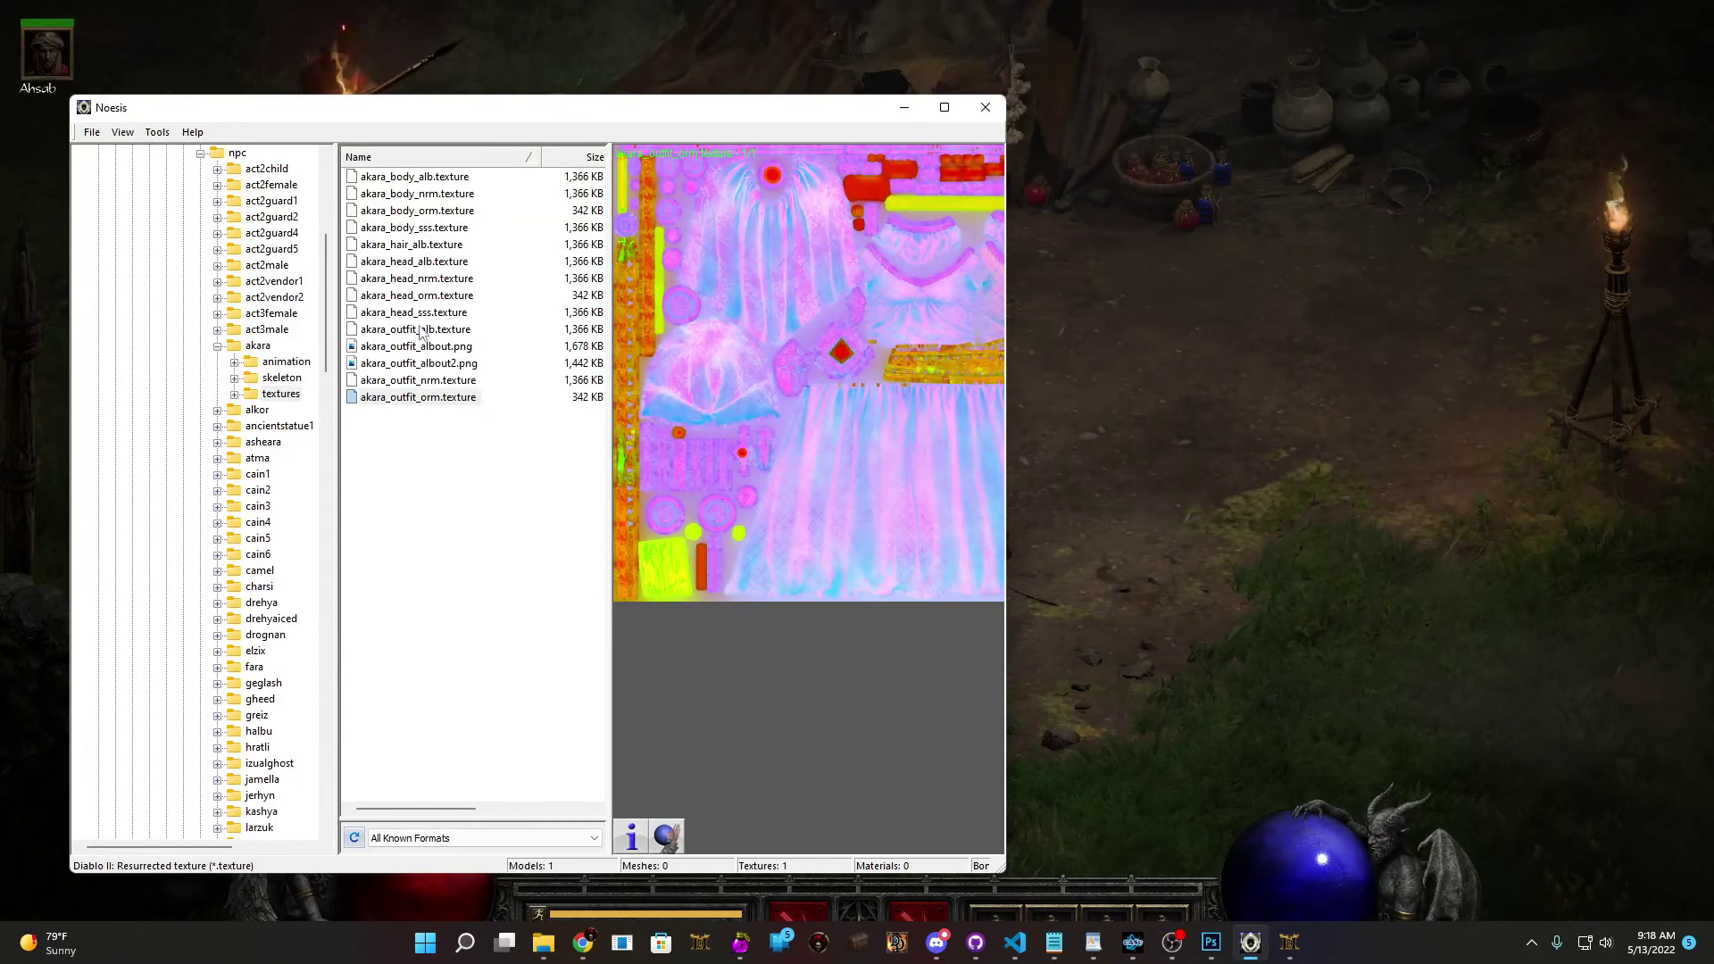
left_click_drag(740, 126, 448, 134)
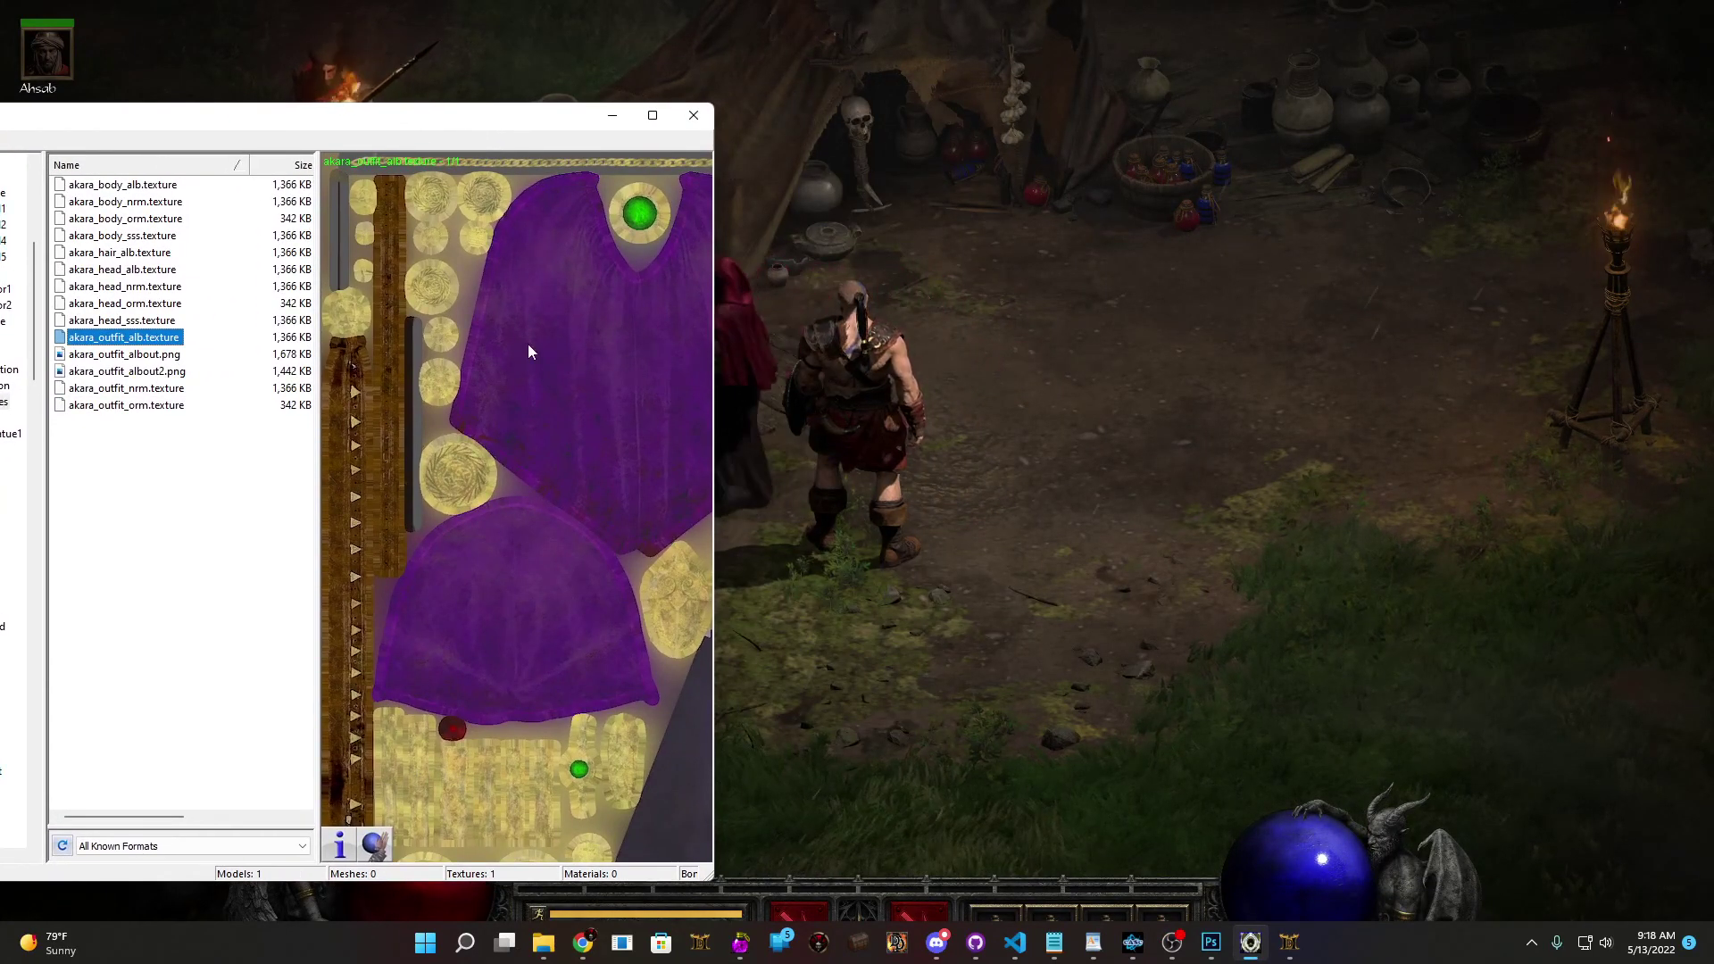
left_click_drag(424, 141, 1458, 176)
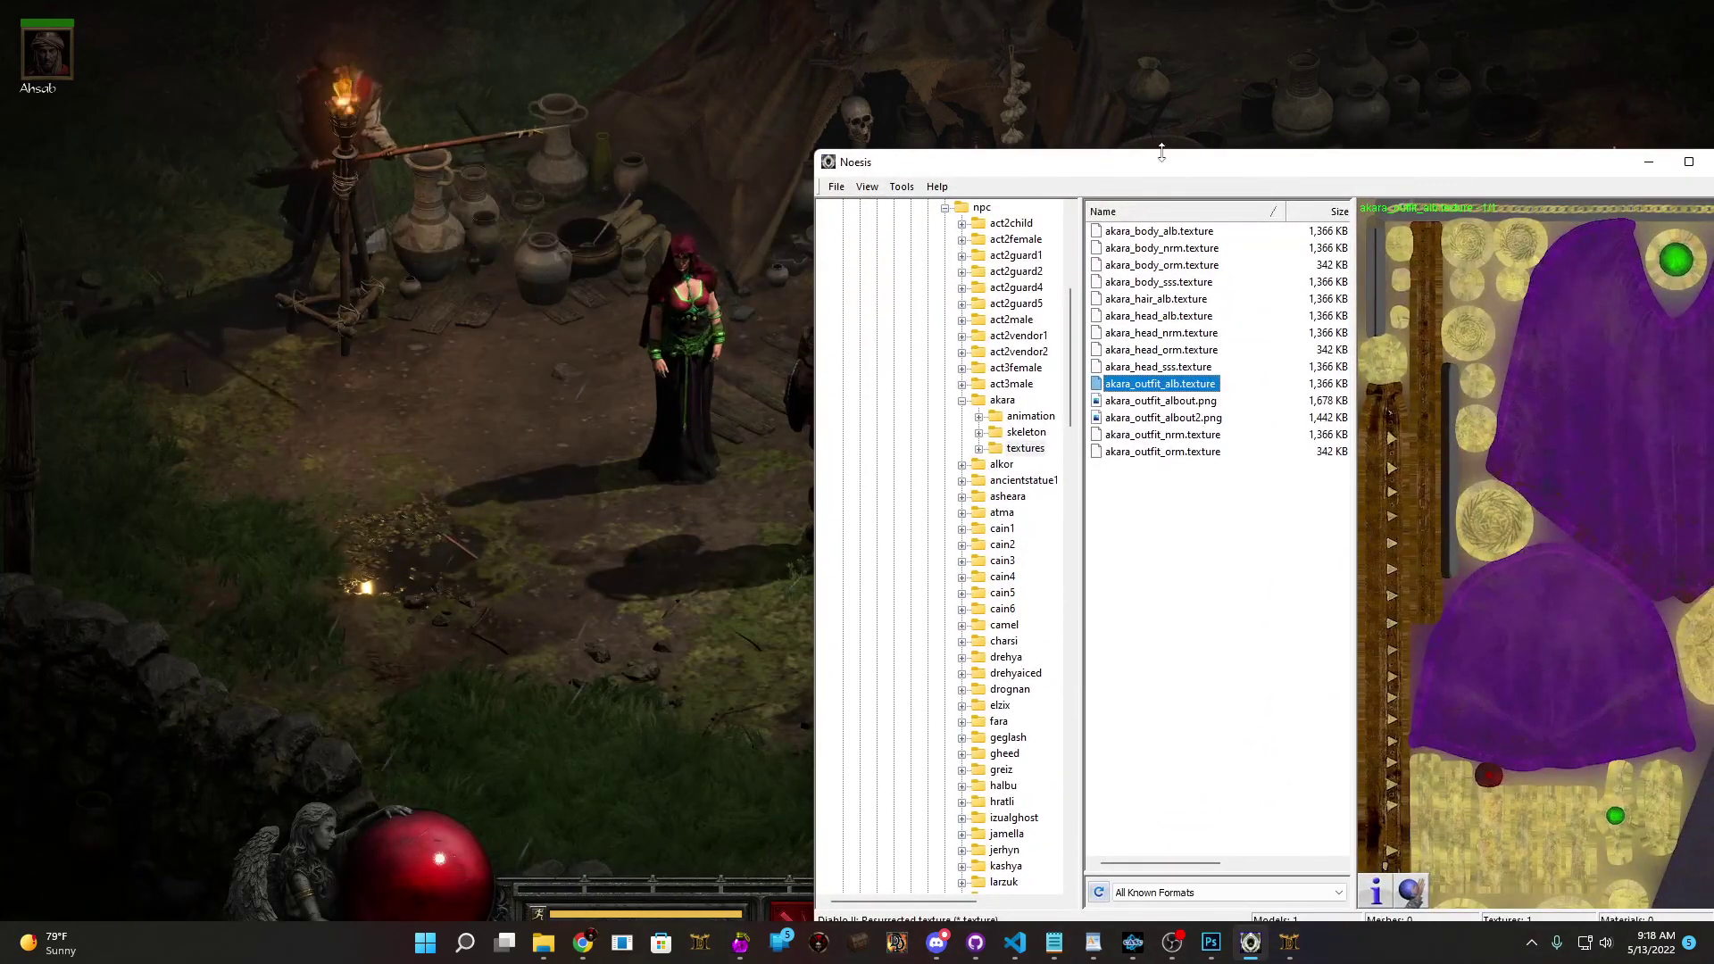
left_click_drag(1170, 166, 1148, 98)
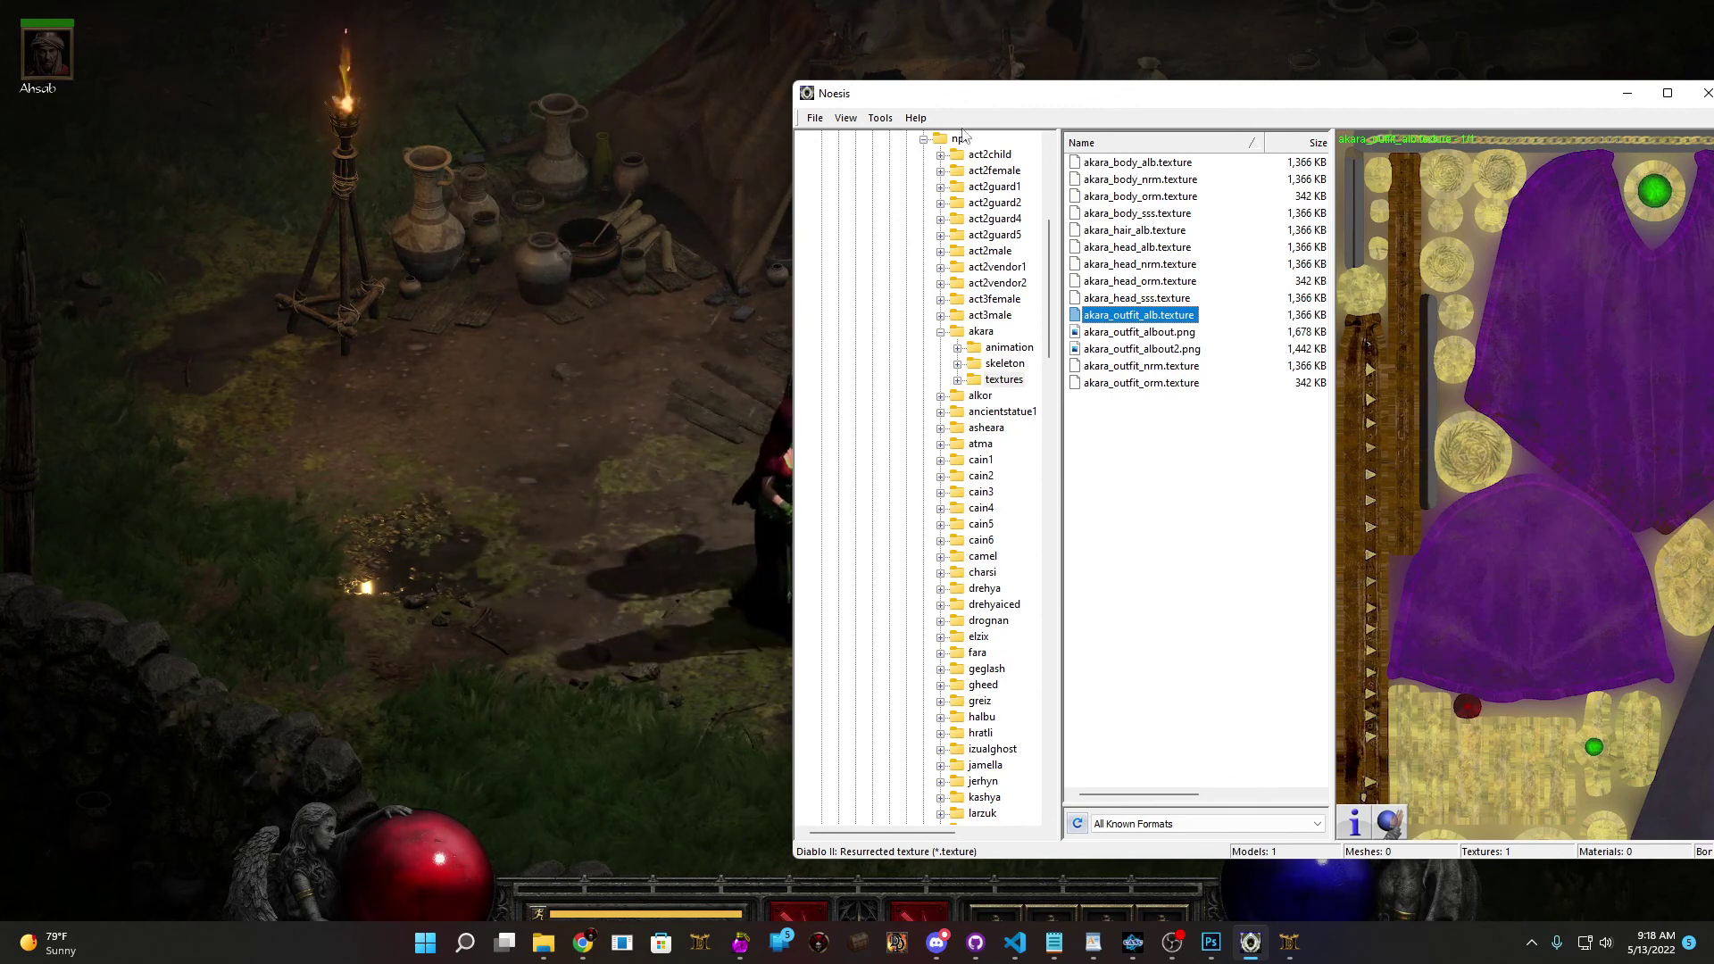
left_click_drag(897, 96, 1125, 92)
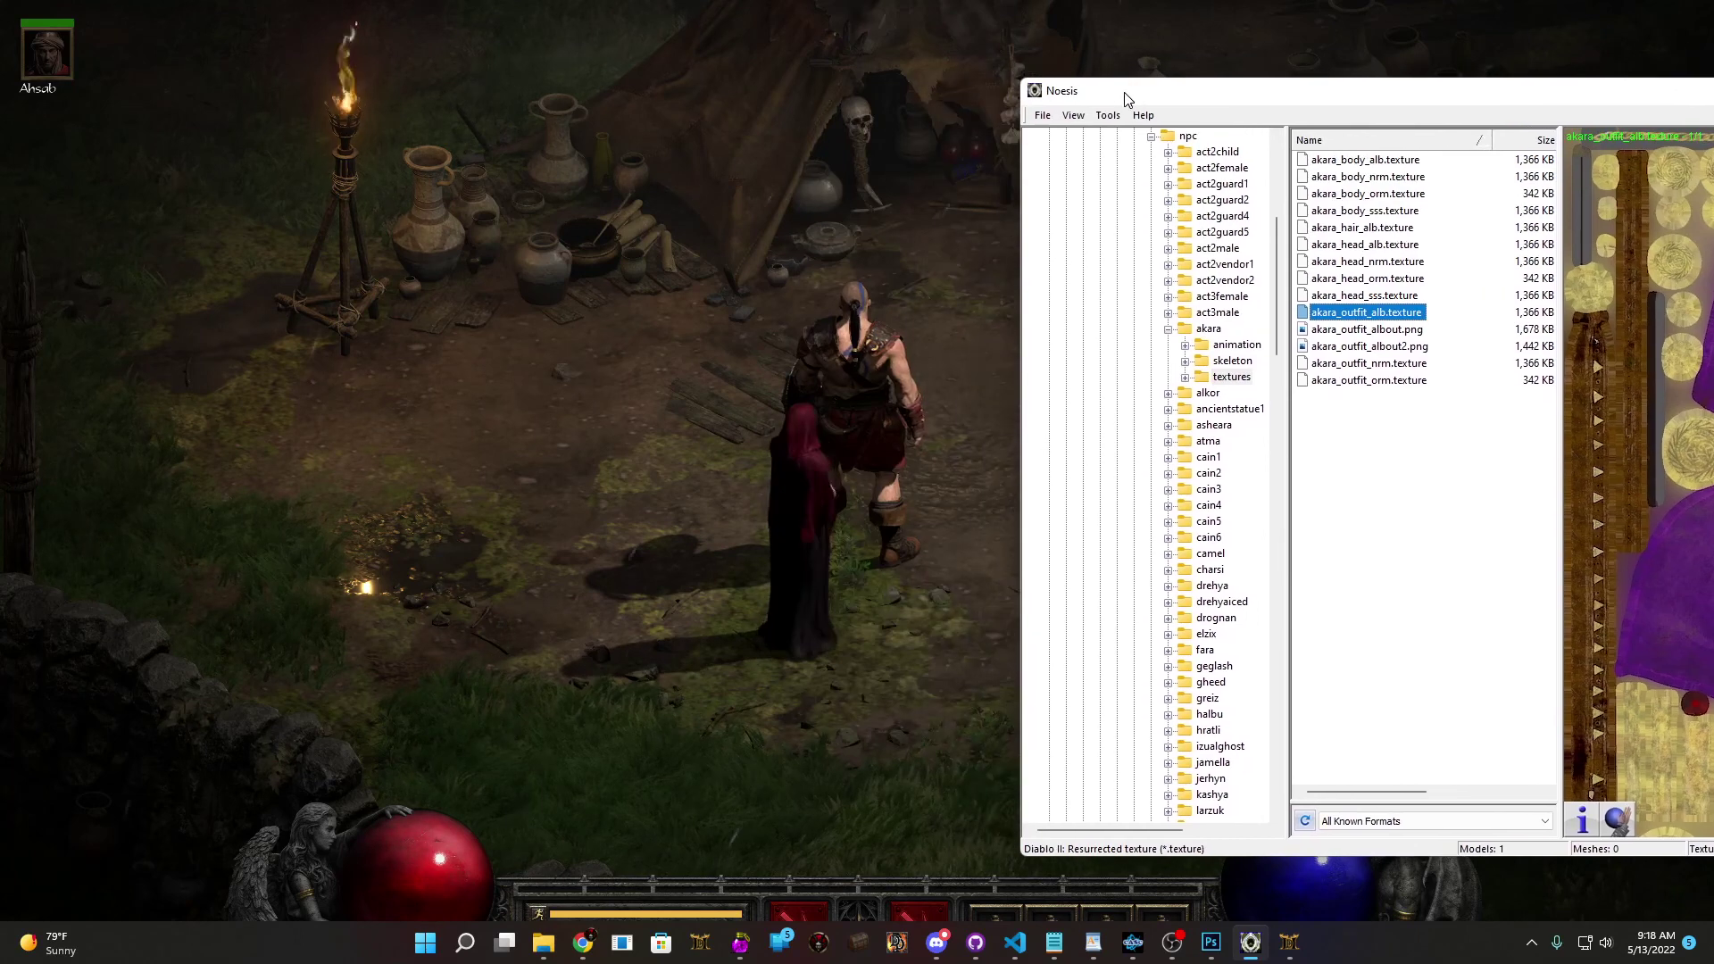
left_click(1327, 366)
left_click(1329, 382)
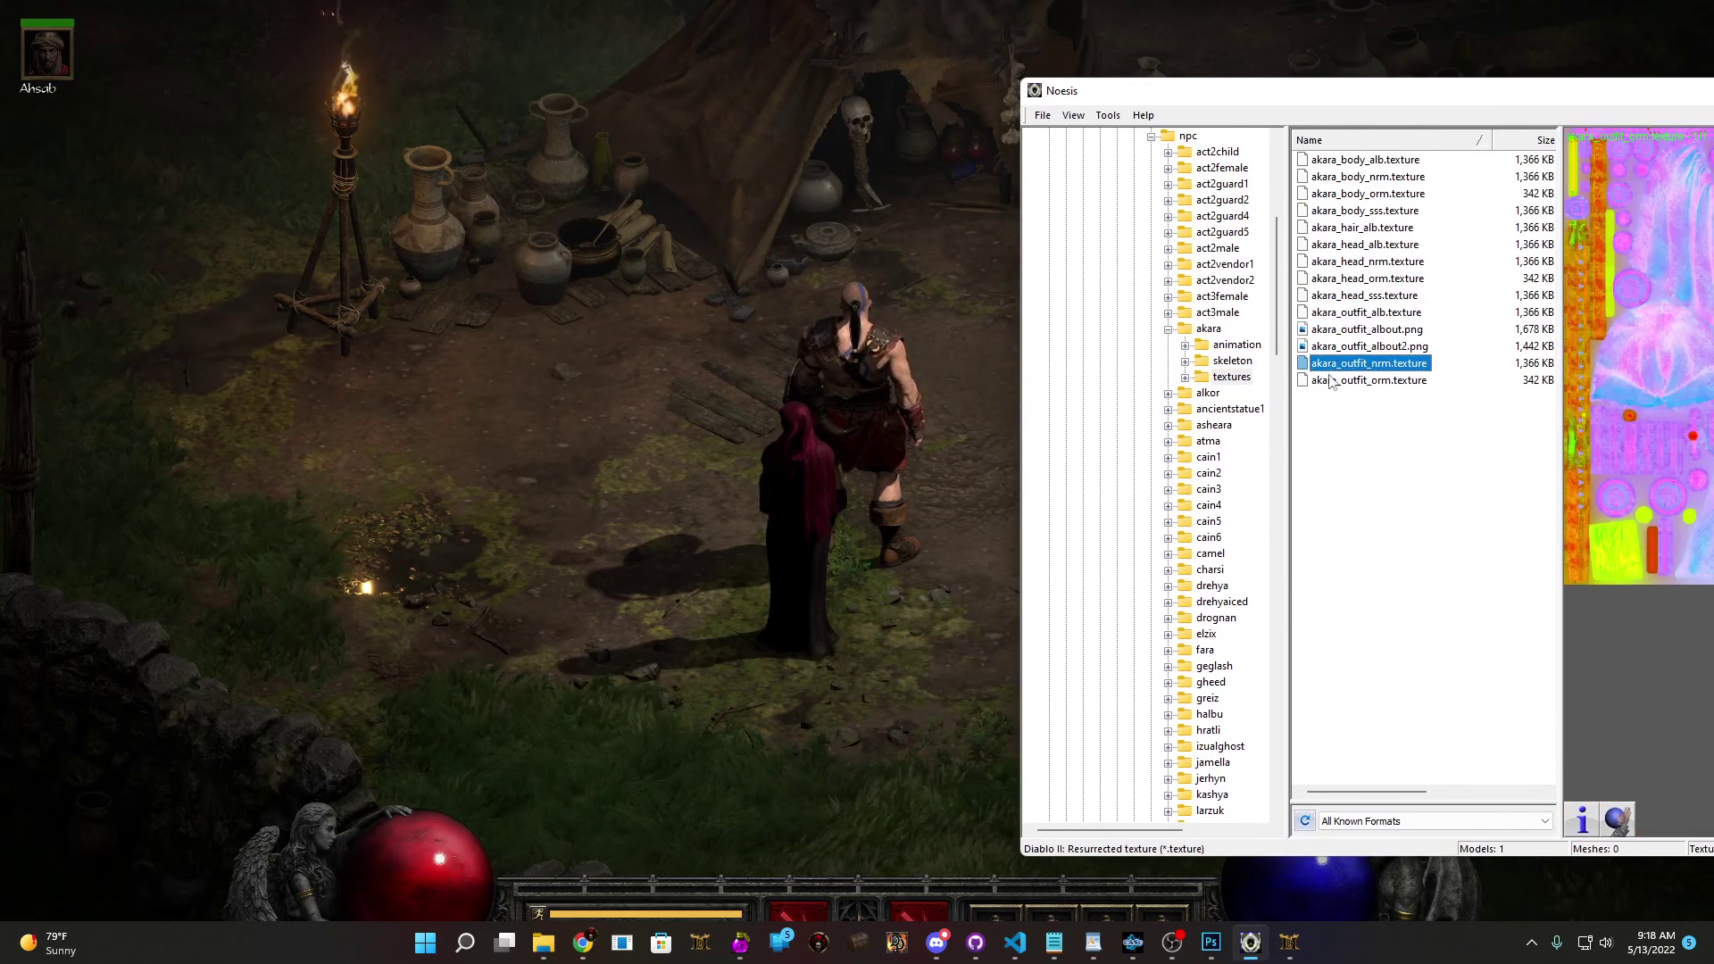
left_click(1332, 382)
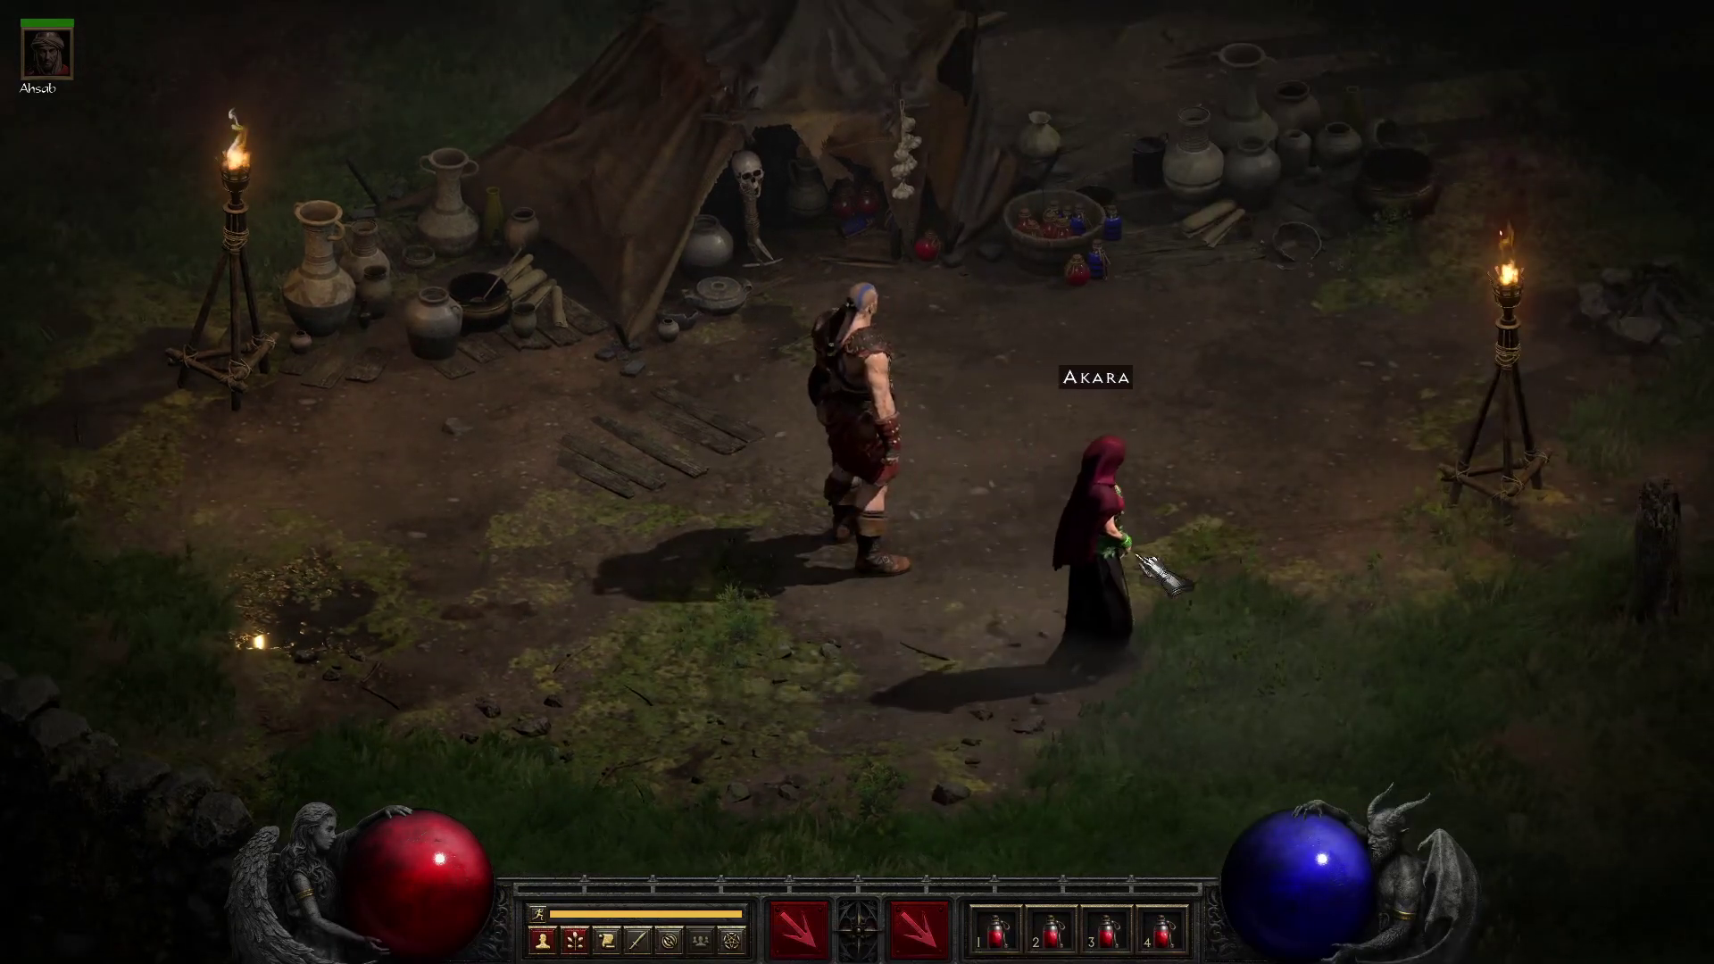
- Walk the barbarian to face Akara and show her crimson outfit
left_click(1056, 566)
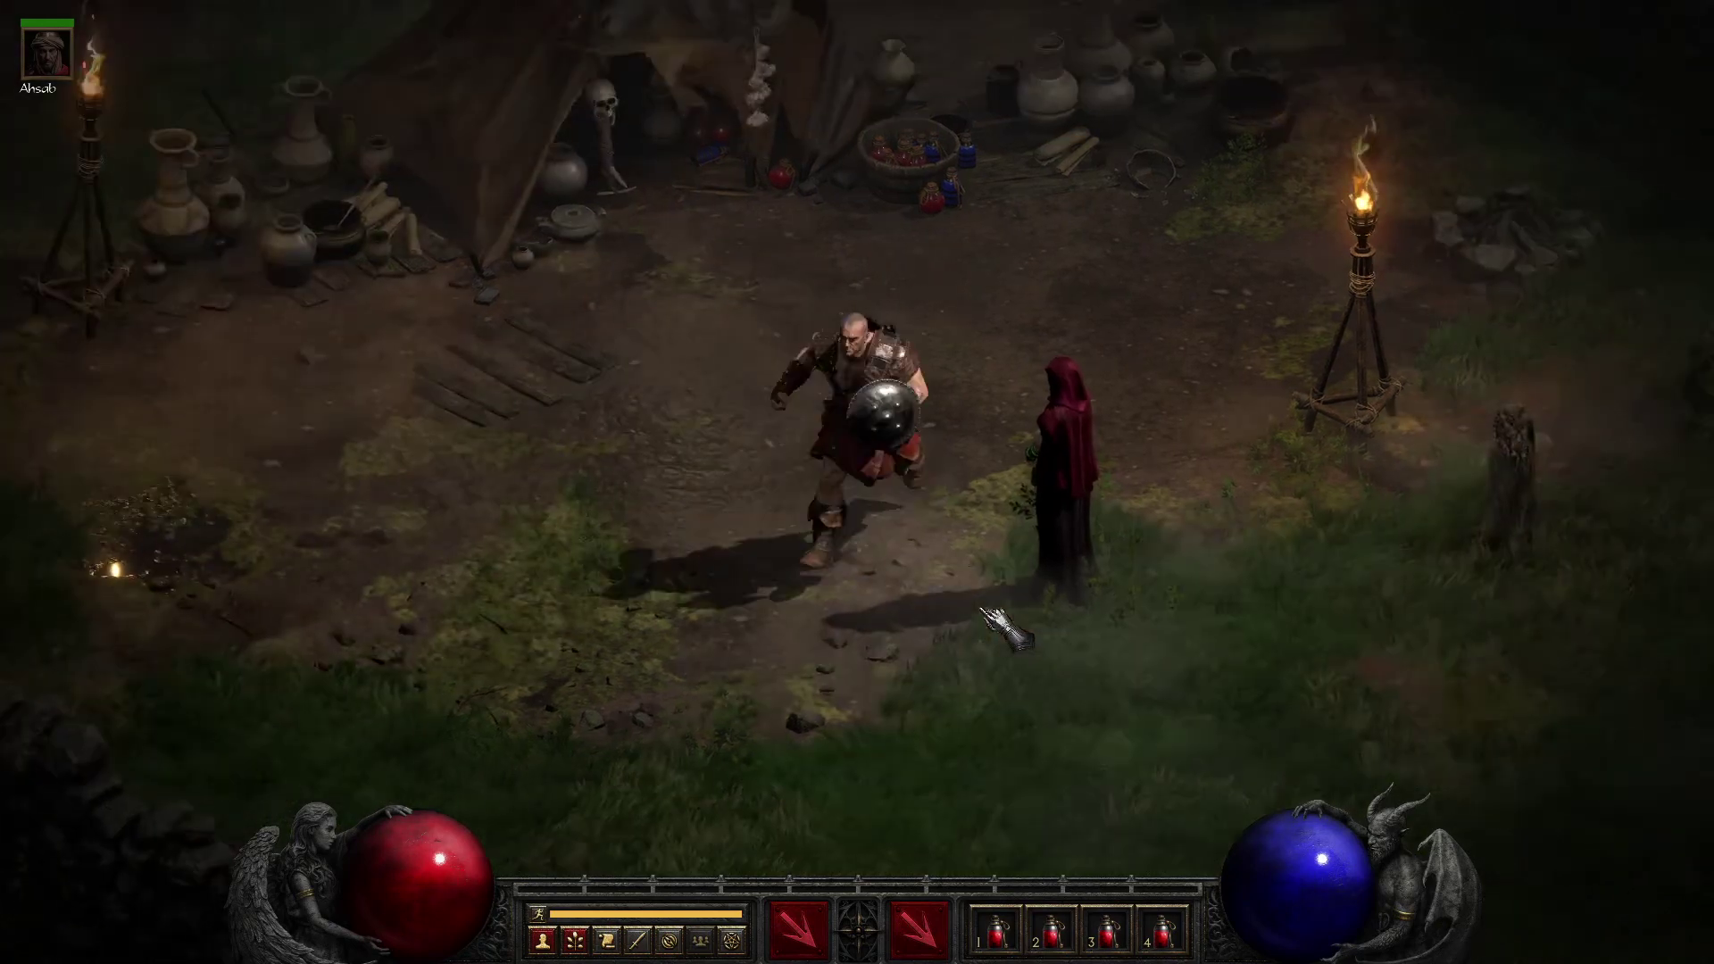